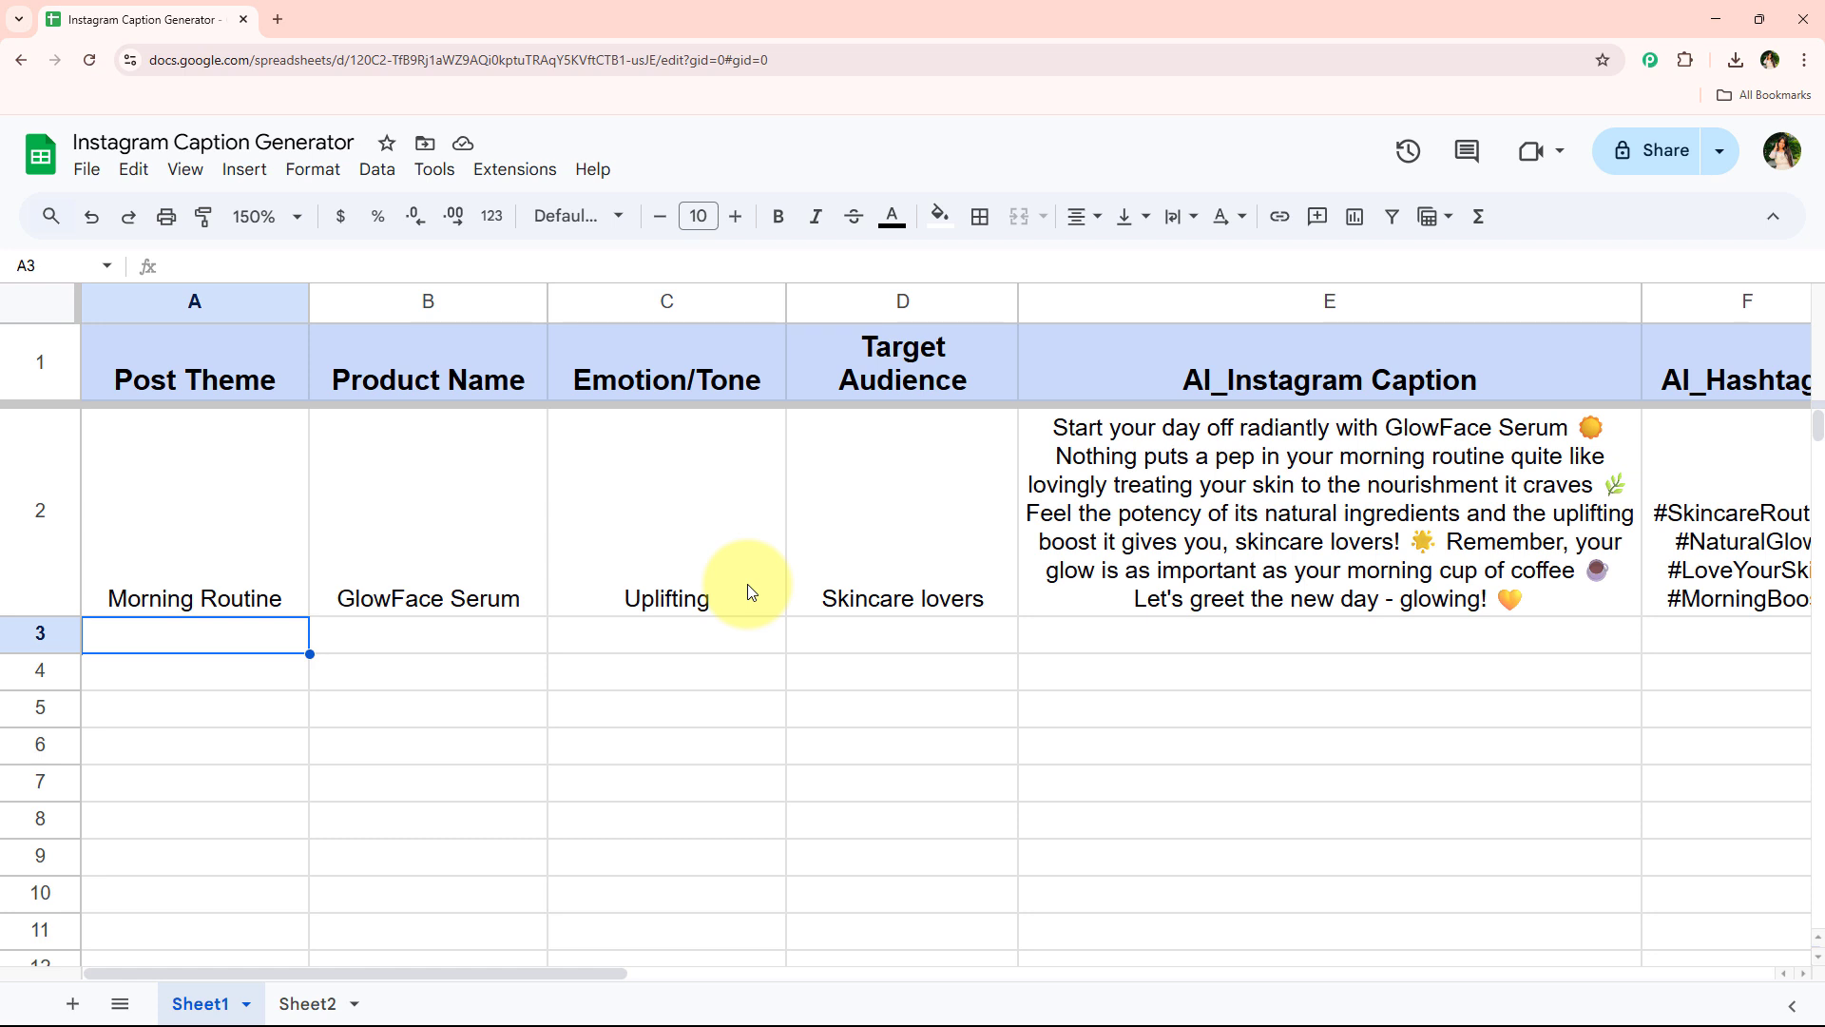
Redo the row 3 entries Fitness Motivation, Energy Bar X, Energetic and Fitness Enthusiasts along with their caption and hashtags
{"action": "key", "text": "ctrl+y"}
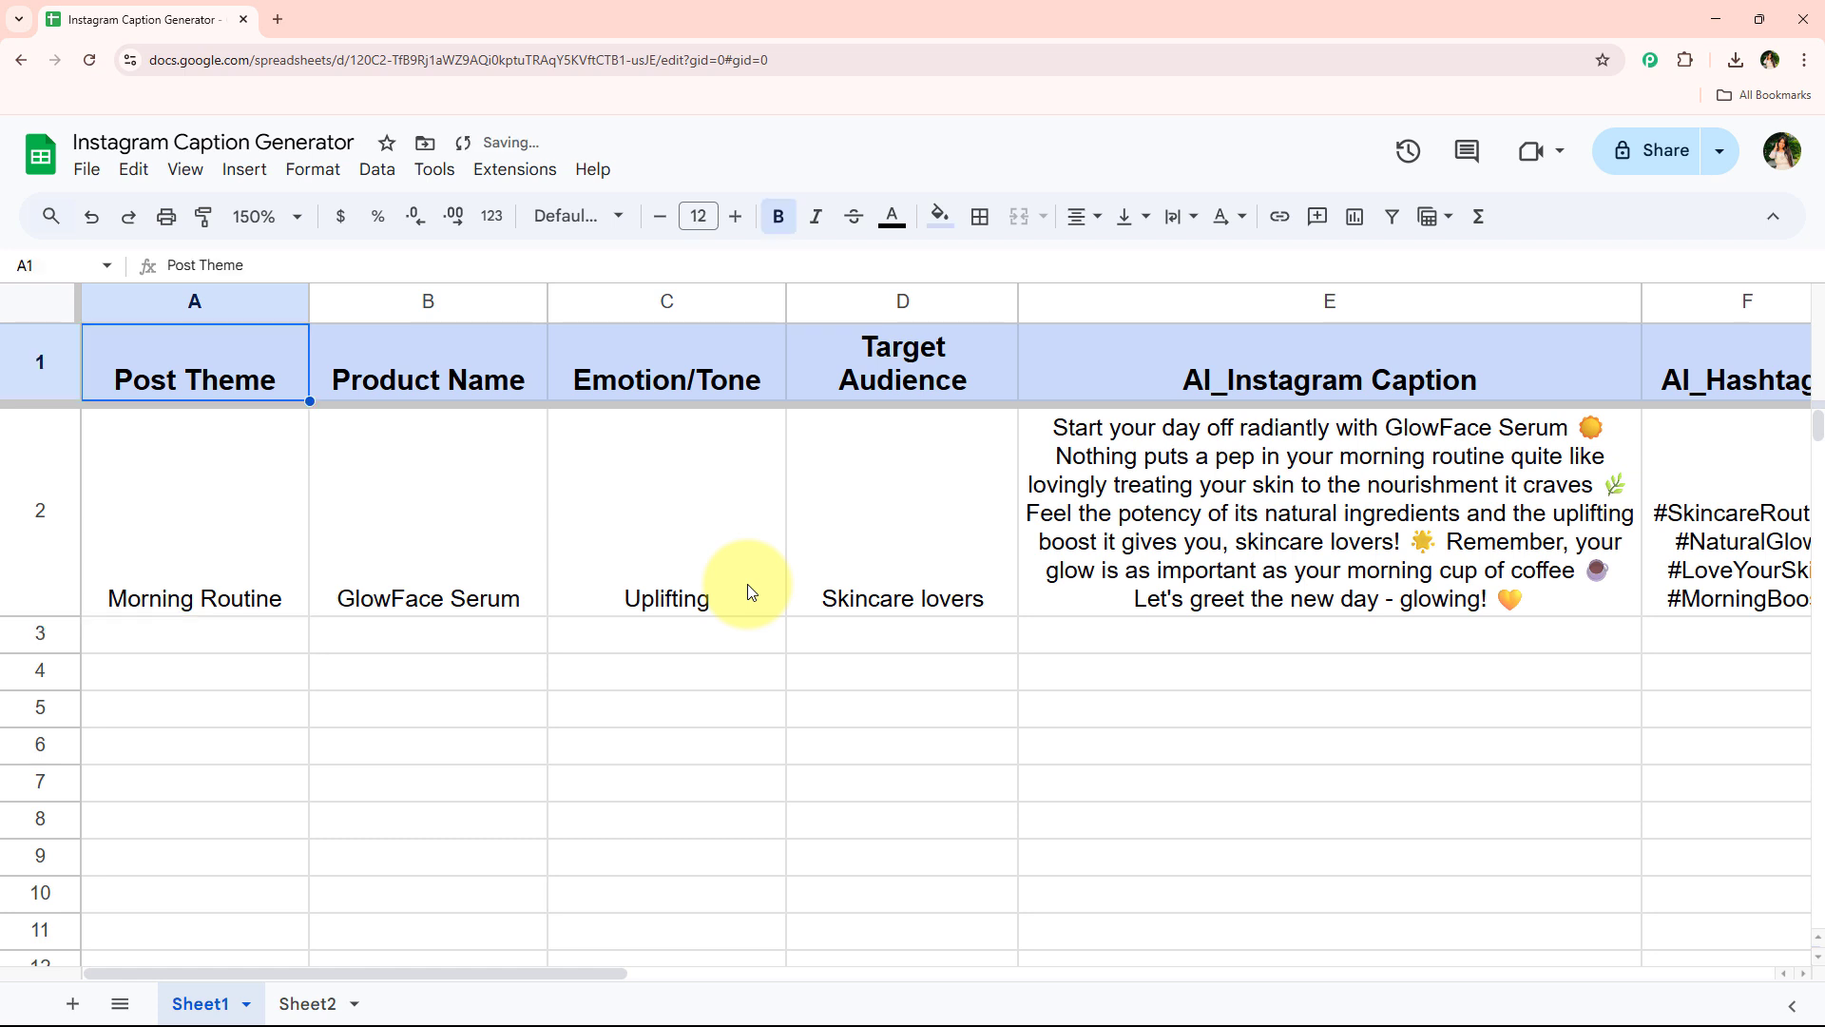
{"action": "key", "text": "ctrl+y"}
{"action": "key", "text": "ctrl+y"}
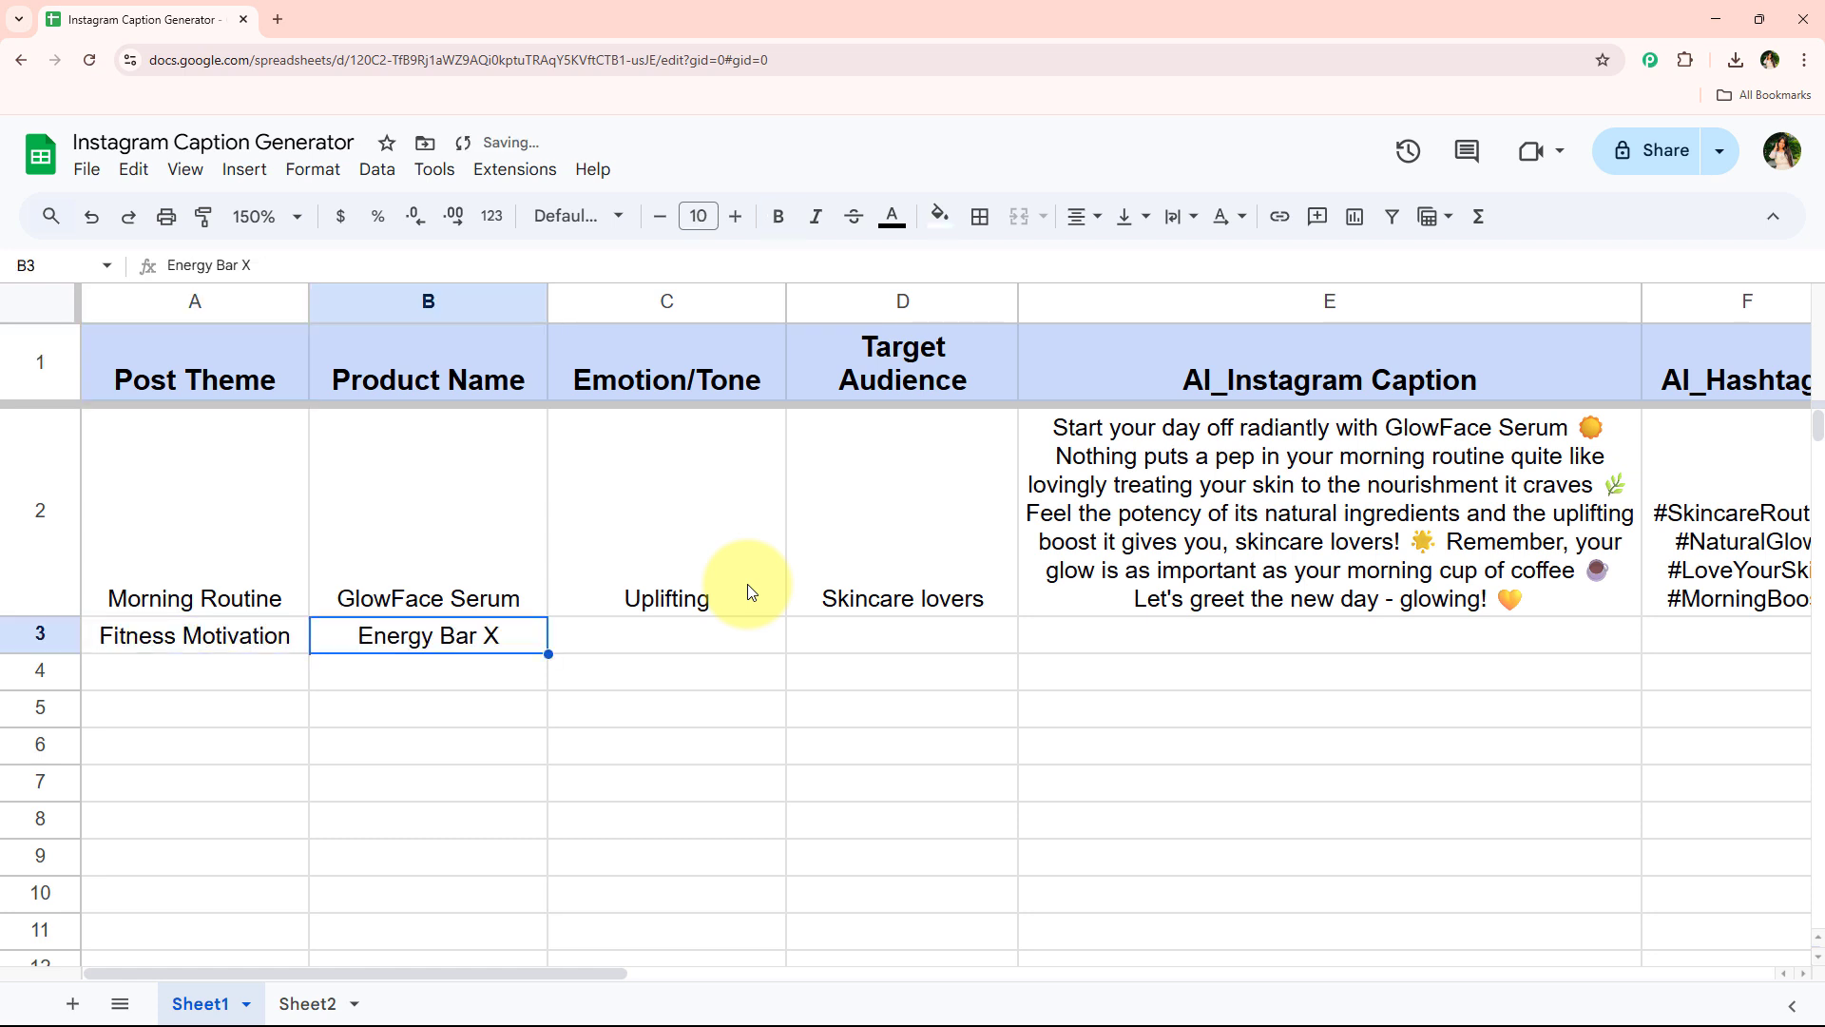
{"action": "key", "text": "ctrl+y"}
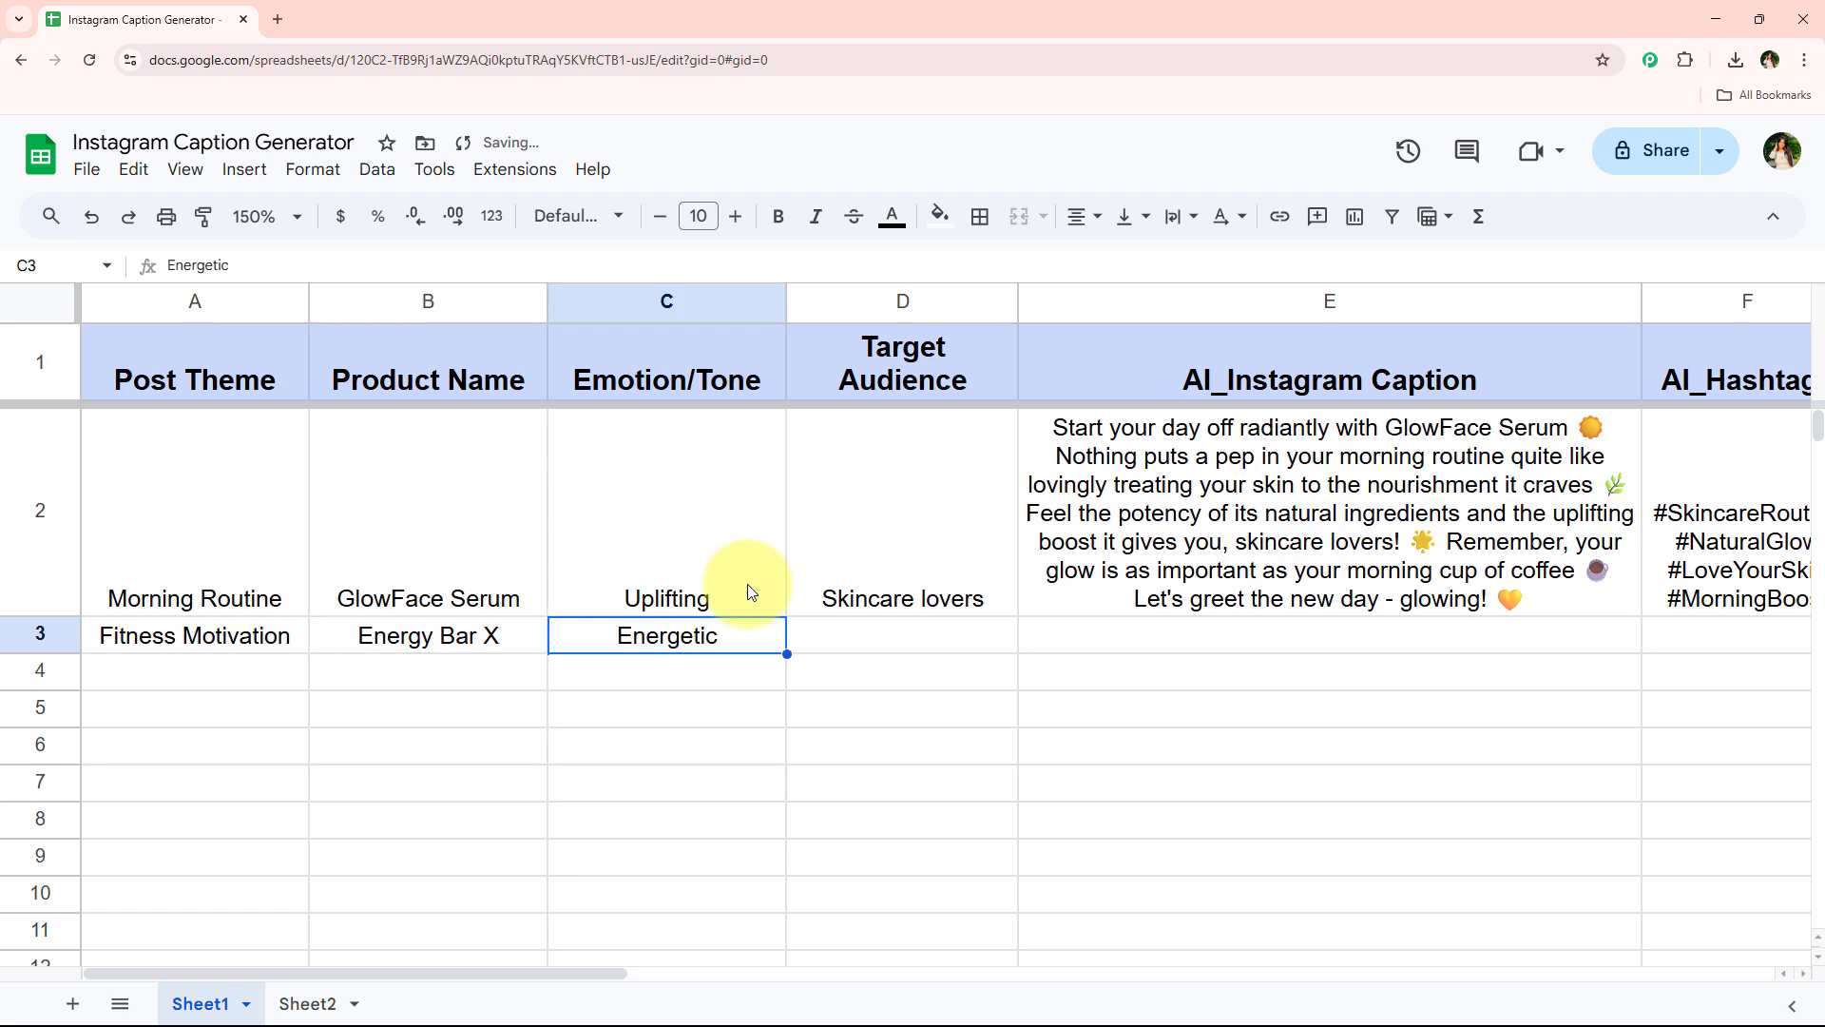
{"action": "key", "text": "ctrl+y"}
{"action": "scroll", "coordinate": [732, 751], "scroll_direction": "right", "scroll_amount": 5}
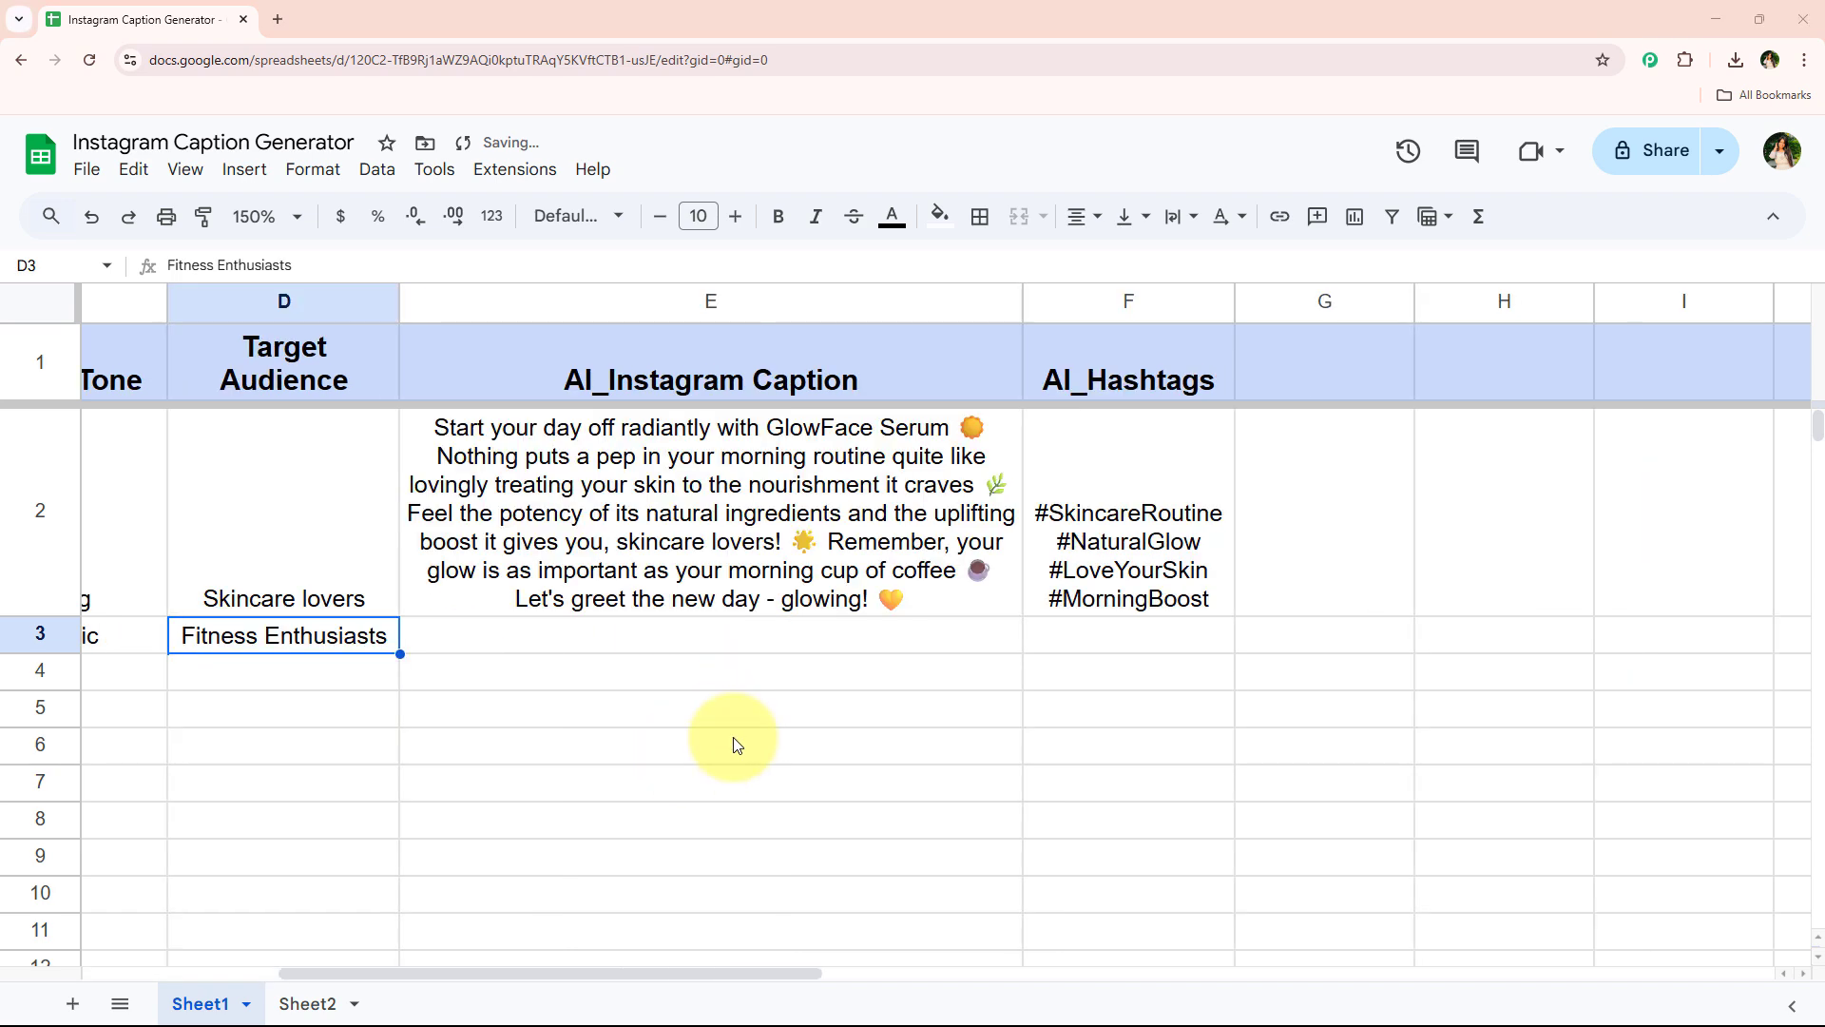
{"action": "left_click", "coordinate": [737, 744]}
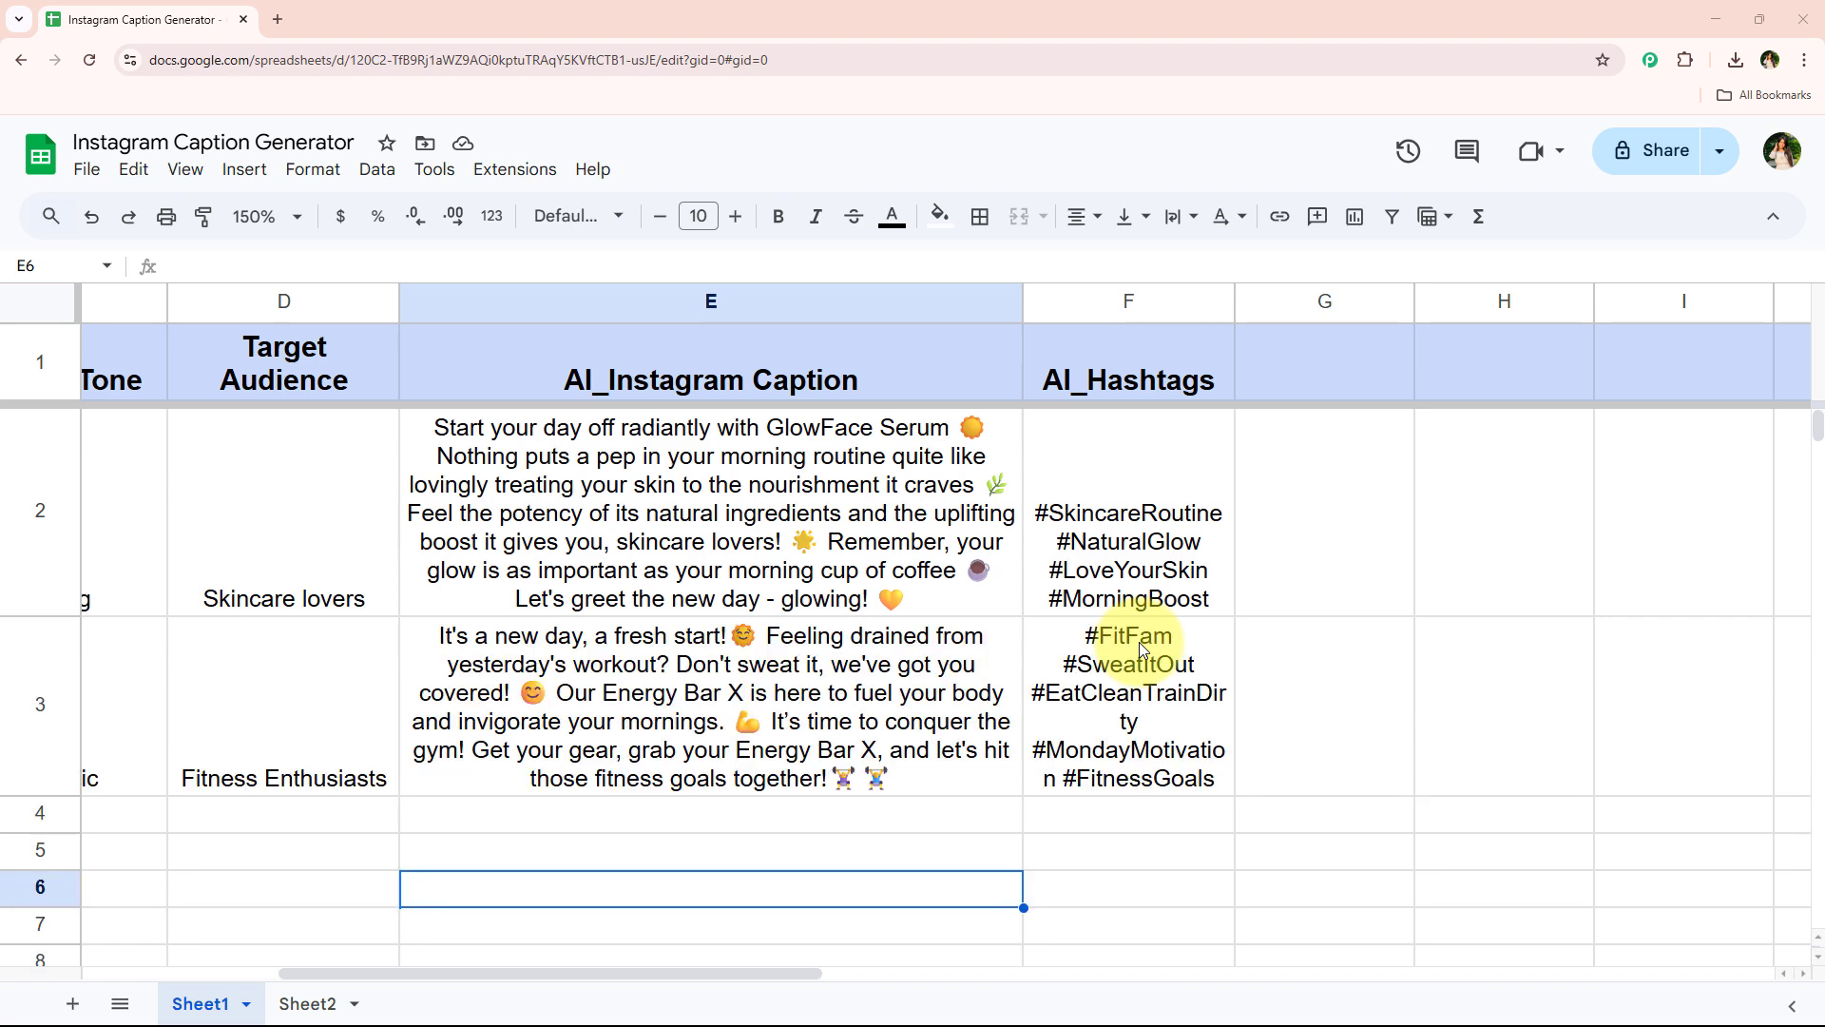
Widen the AI_Hashtags column slightly
{"action": "scroll", "coordinate": [841, 665], "scroll_direction": "down", "scroll_amount": 2}
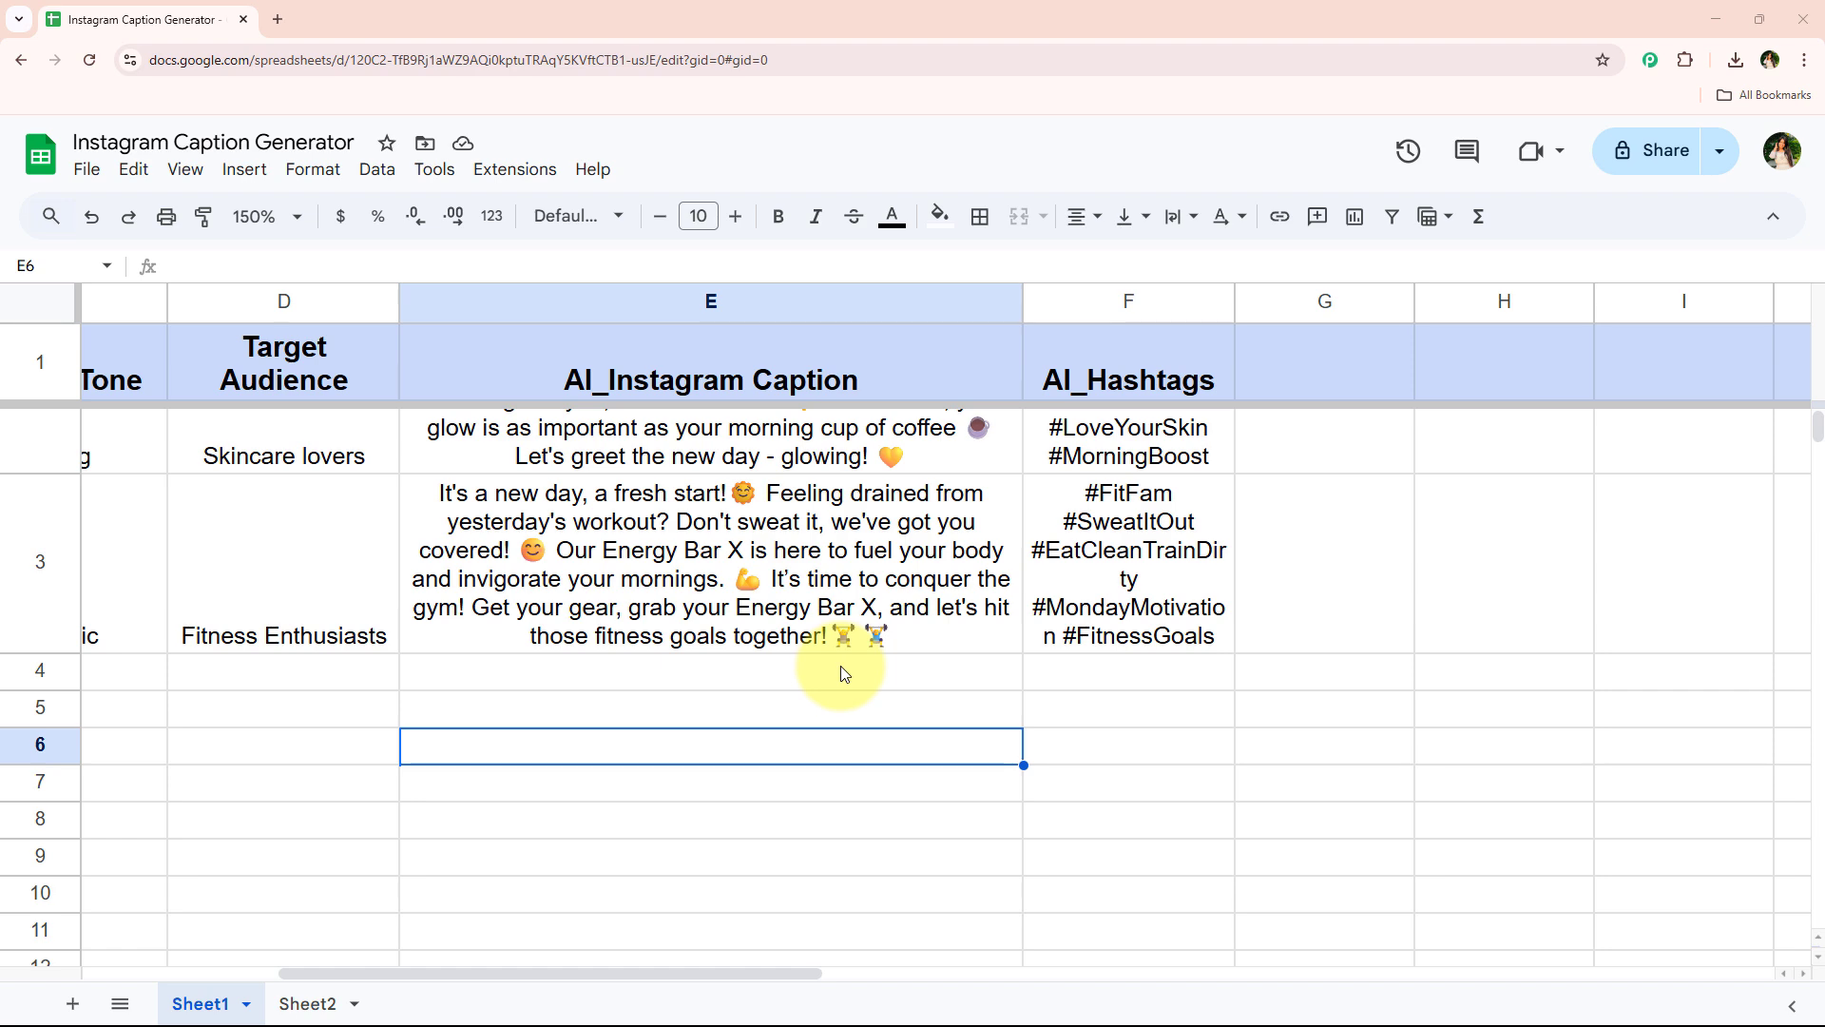
{"action": "scroll", "coordinate": [841, 665], "scroll_direction": "up", "scroll_amount": 2}
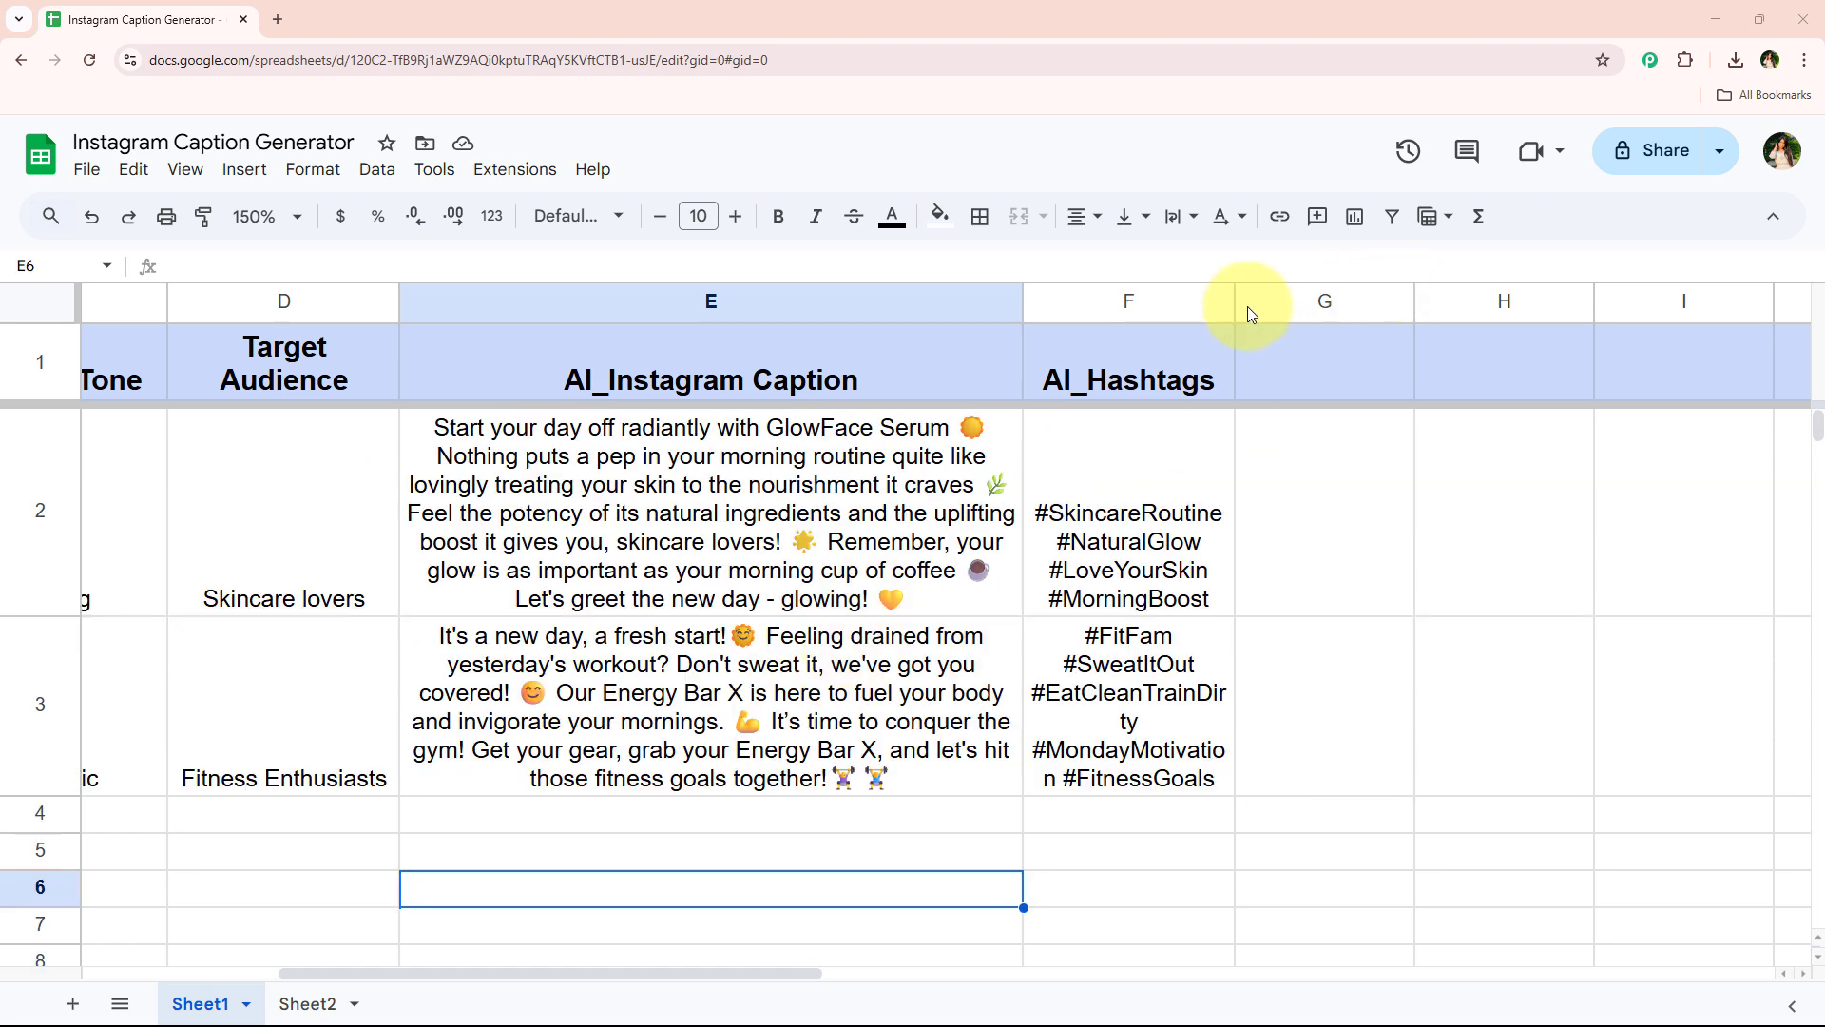
{"action": "left_click_drag", "start_coordinate": [1233, 300], "coordinate": [1271, 301]}
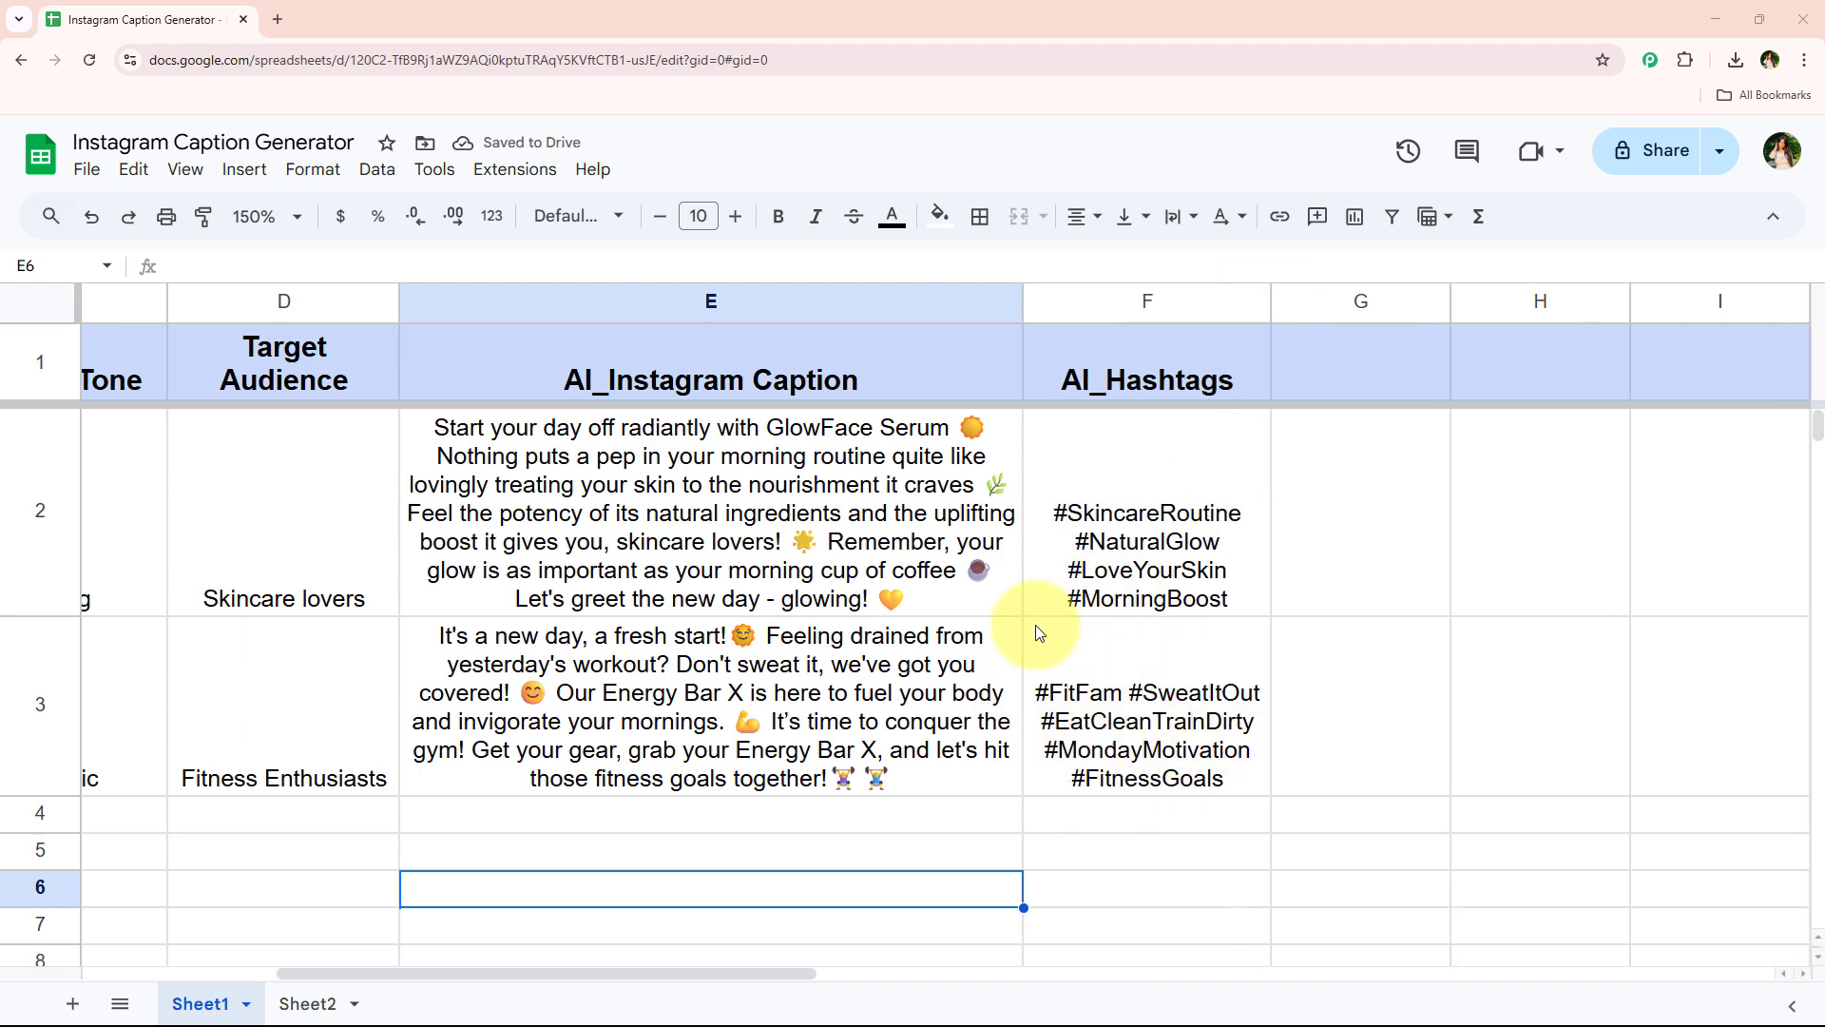
{"action": "scroll", "coordinate": [973, 705], "scroll_direction": "down", "scroll_amount": 2}
{"action": "scroll", "coordinate": [785, 537], "scroll_direction": "up", "scroll_amount": 2}
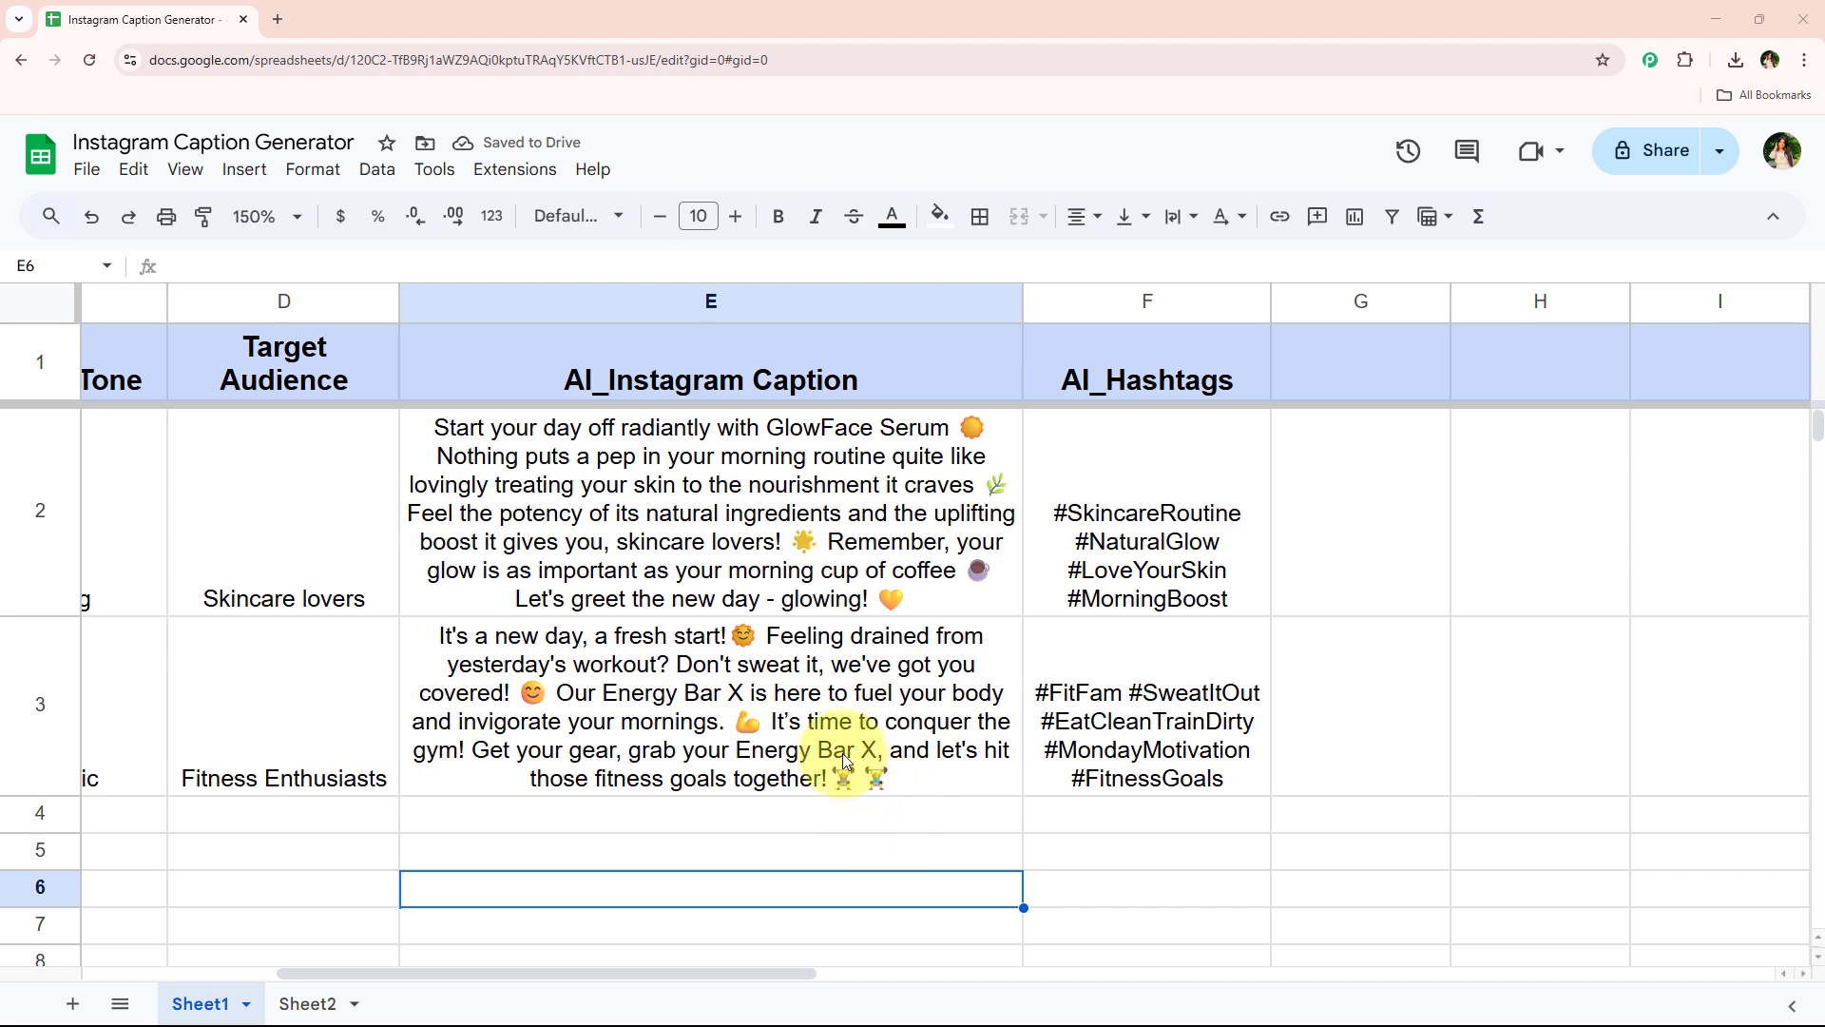
{"action": "left_click_drag", "start_coordinate": [778, 969], "coordinate": [818, 966]}
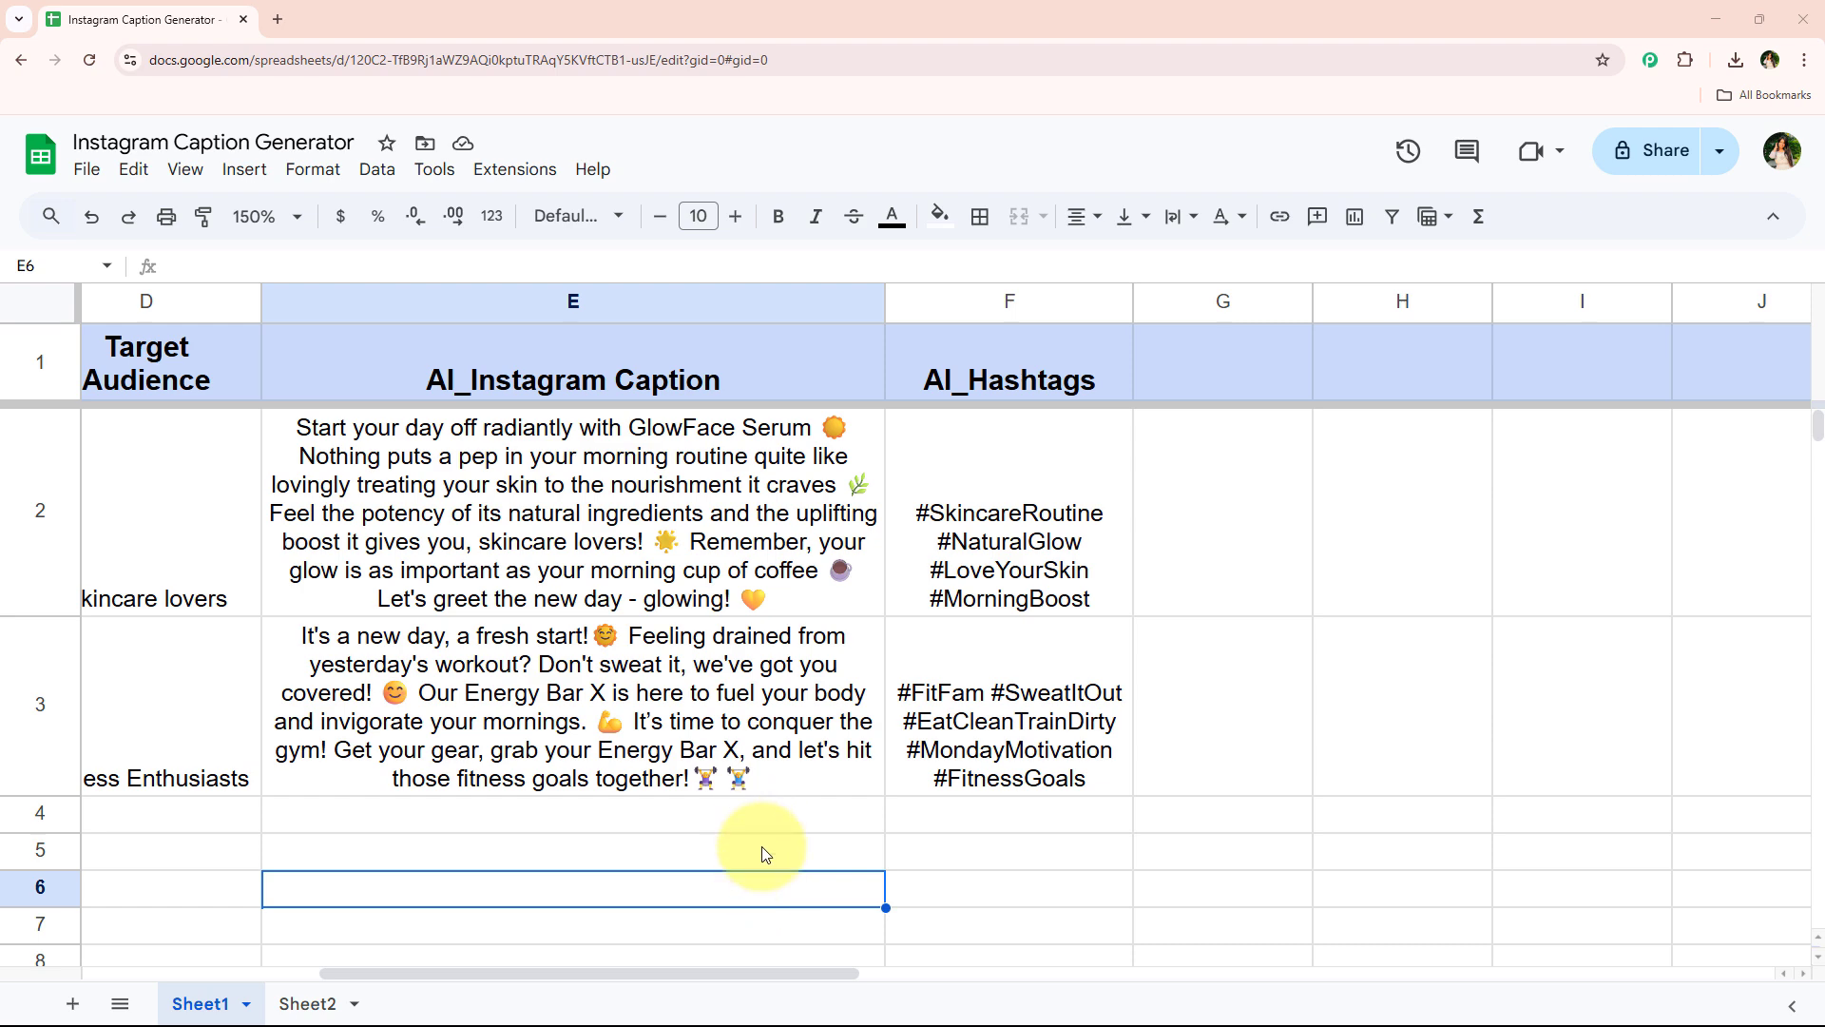
{"action": "scroll", "coordinate": [761, 851], "scroll_direction": "down", "scroll_amount": 2}
{"action": "scroll", "coordinate": [761, 851], "scroll_direction": "up", "scroll_amount": 2}
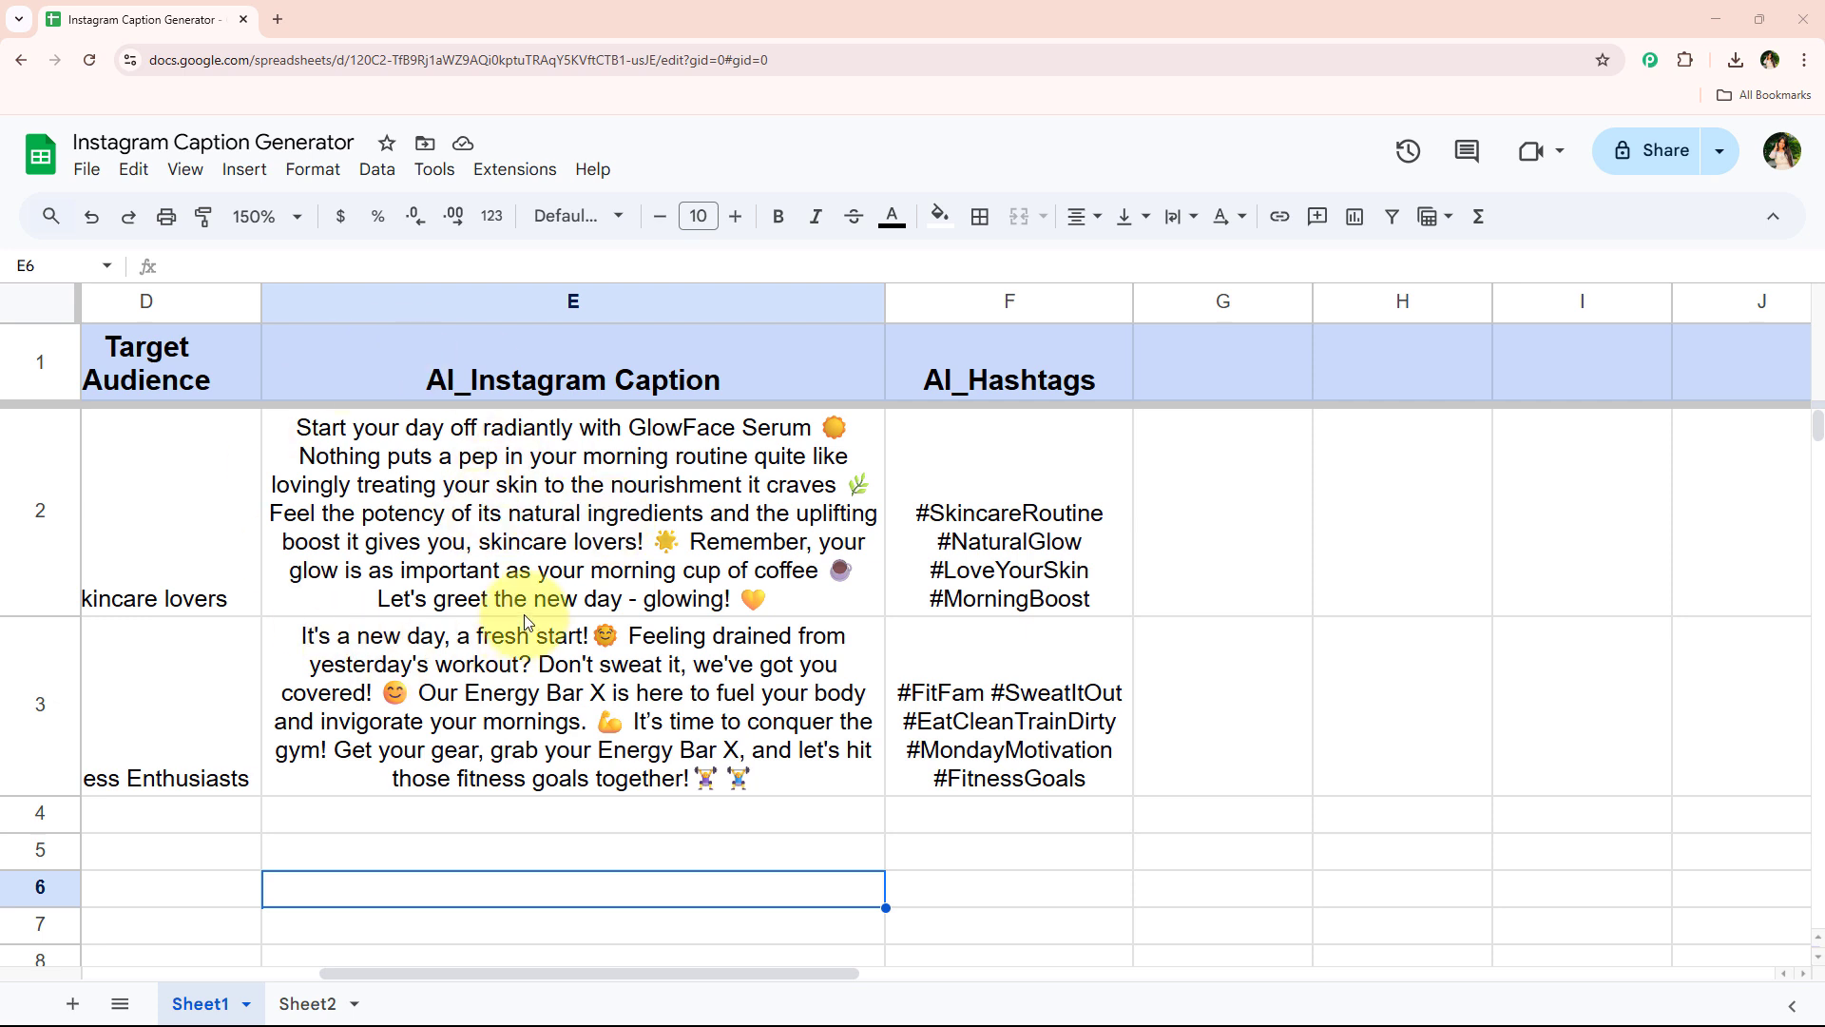
Open a new browser tab and go to the Pabbly Connect website
{"action": "left_click", "coordinate": [285, 14]}
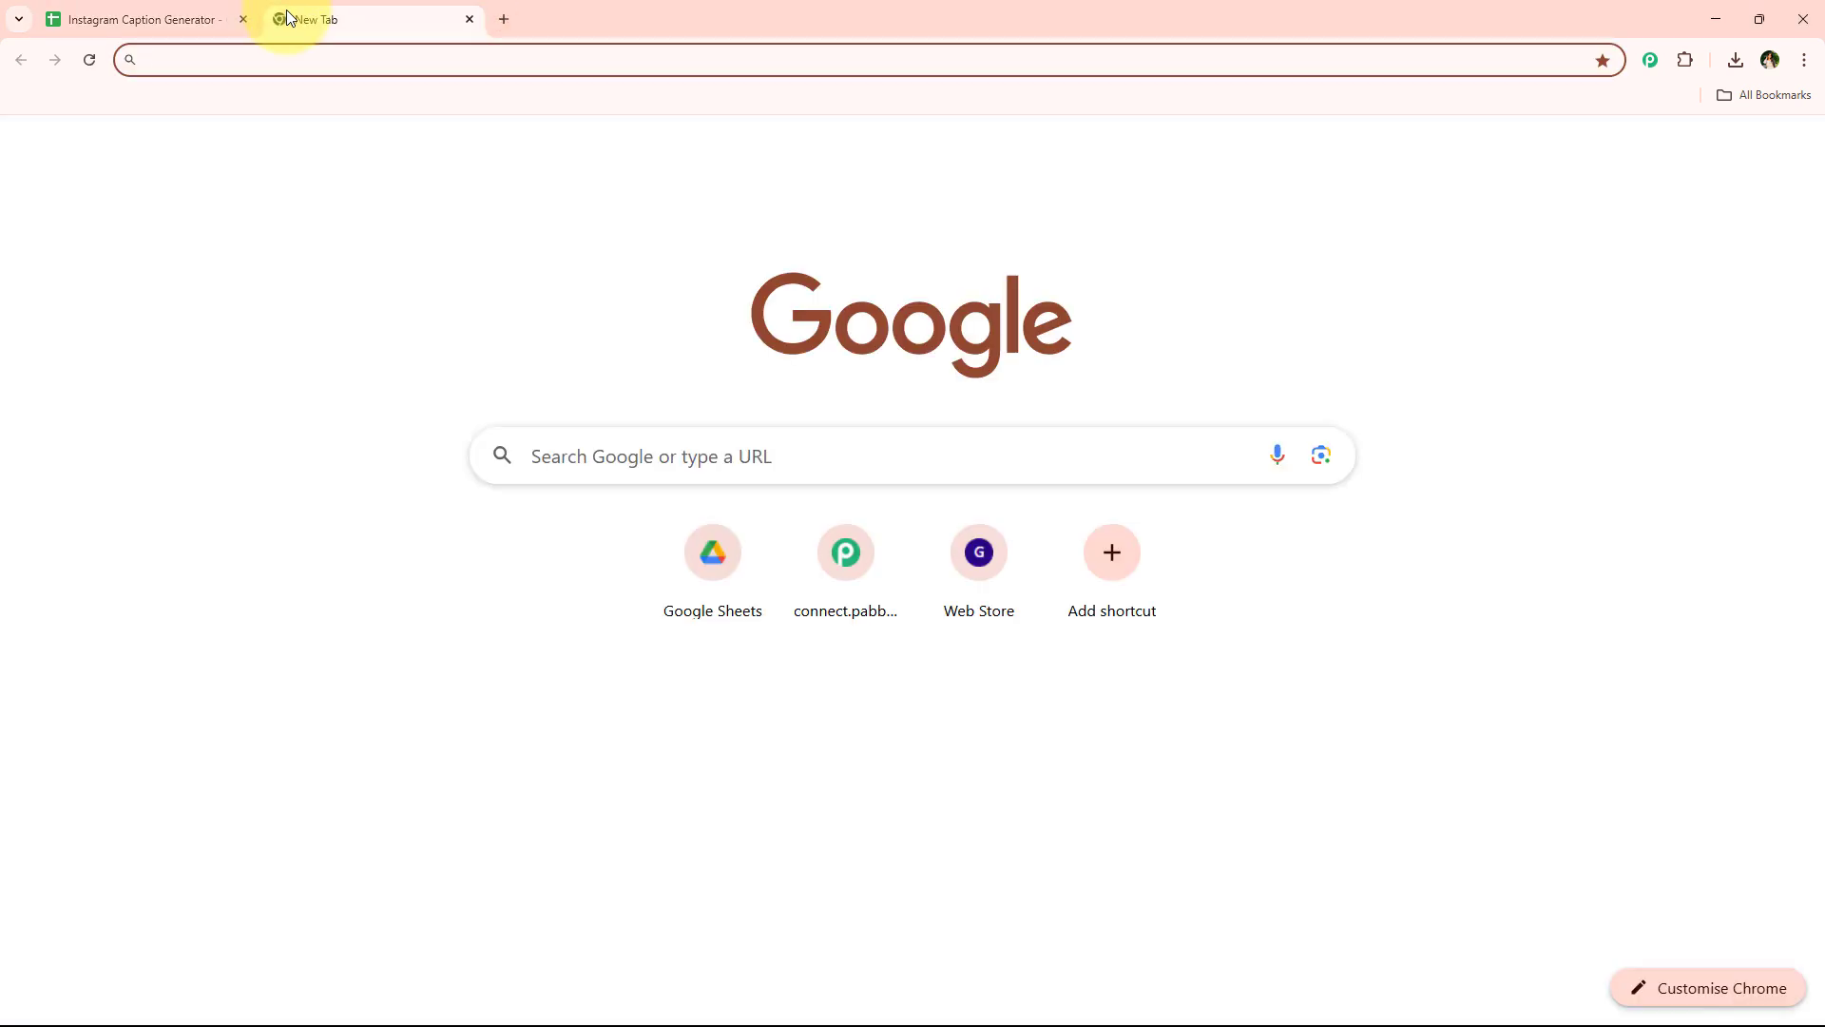
{"action": "type", "text": "pabbly.com/connect"}
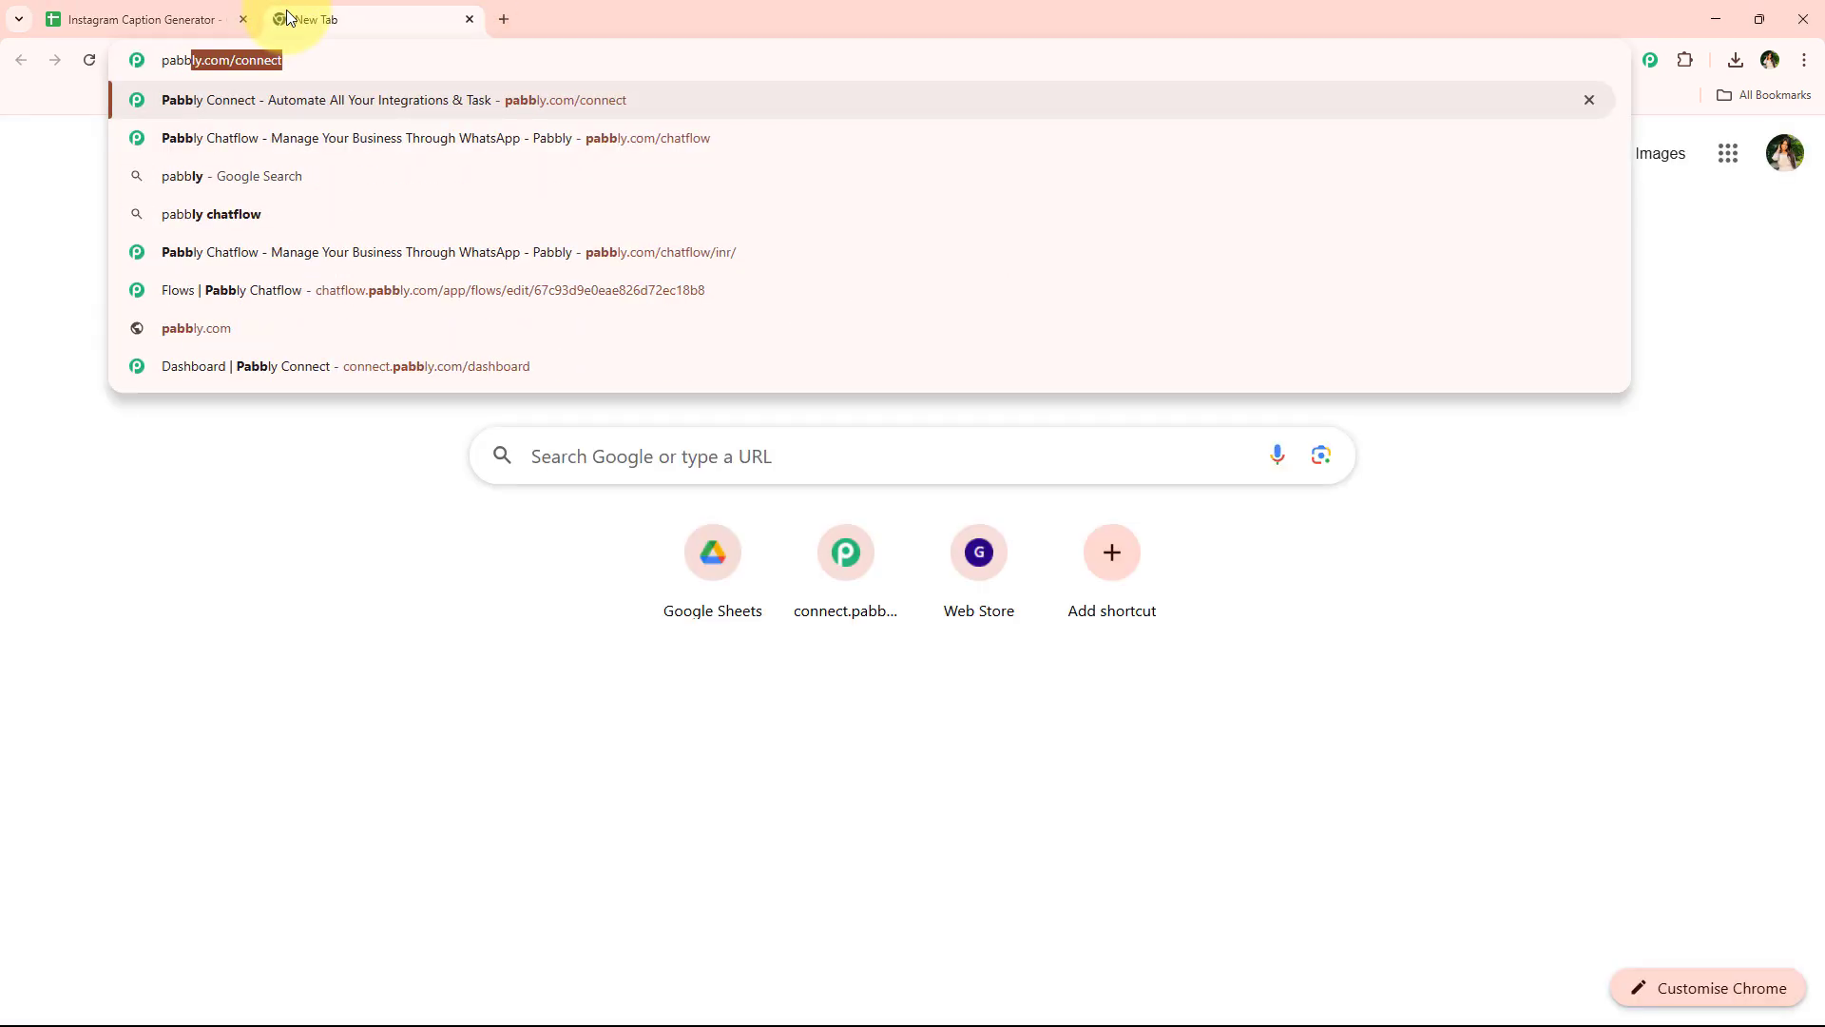
{"action": "key", "text": "Return"}
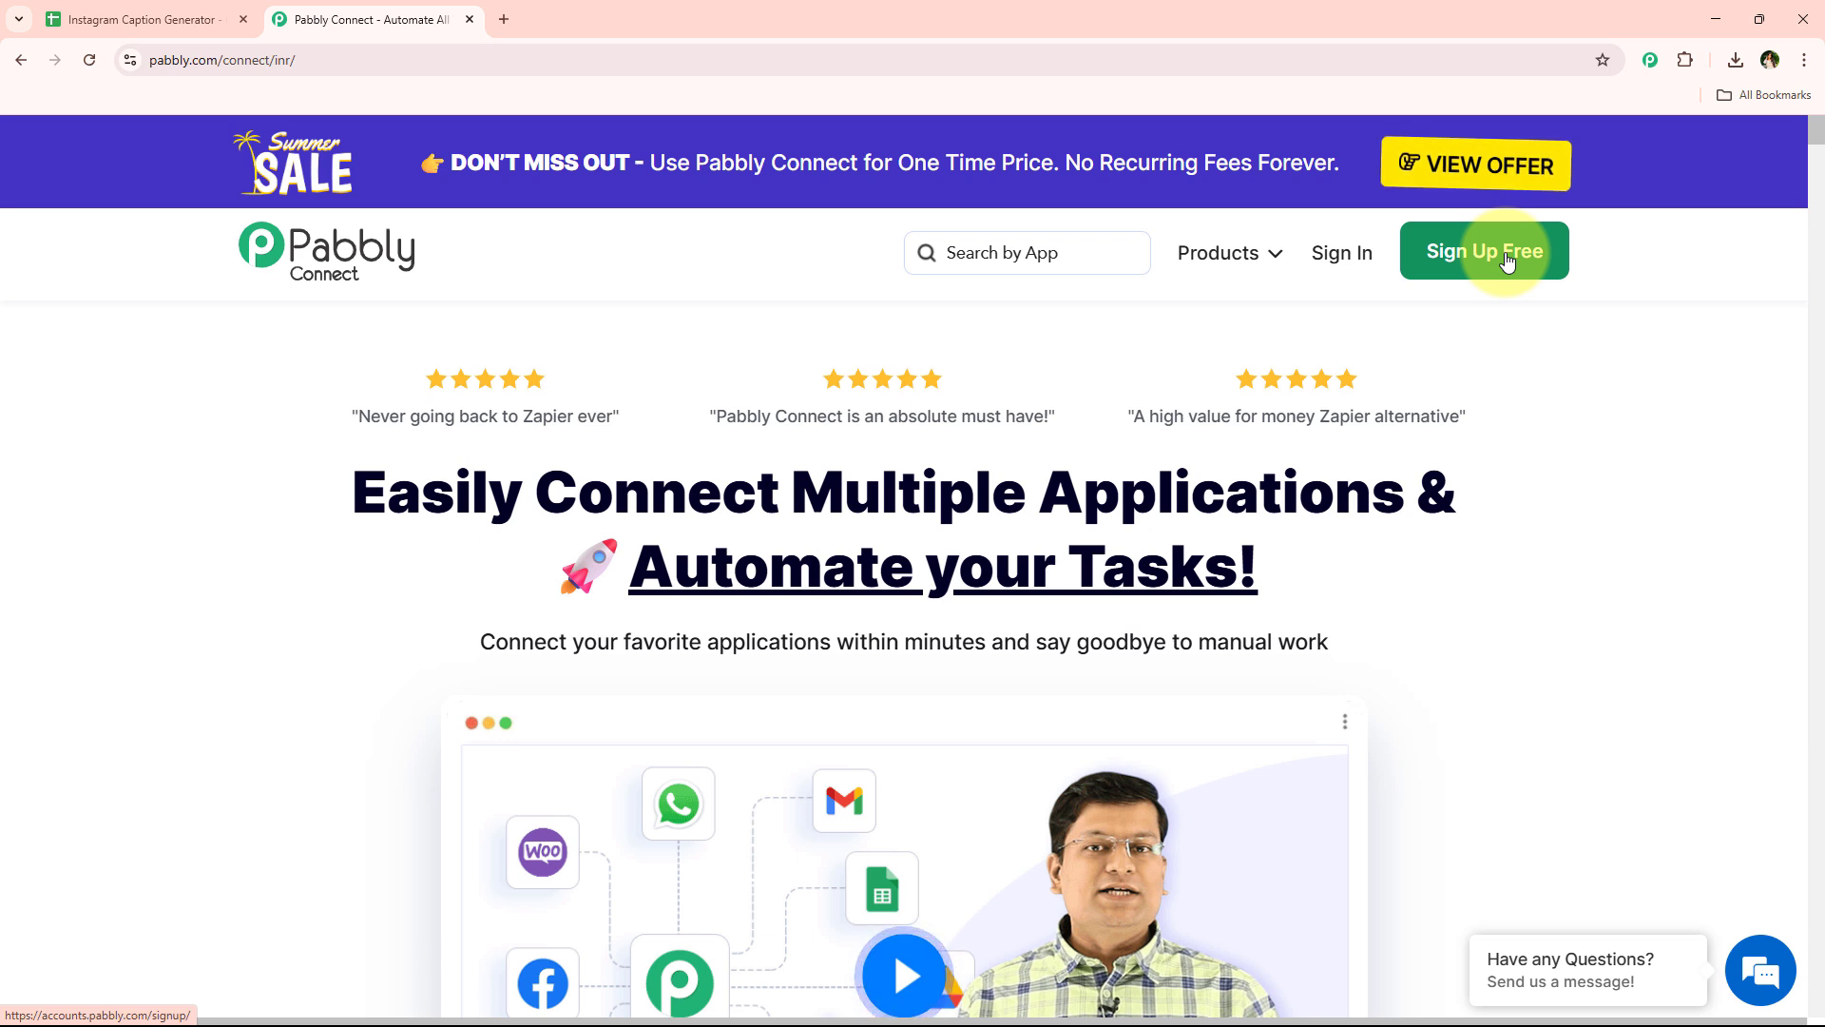
Sign in to Pabbly and access Pabbly Connect from the apps list
{"action": "left_click", "coordinate": [1357, 273]}
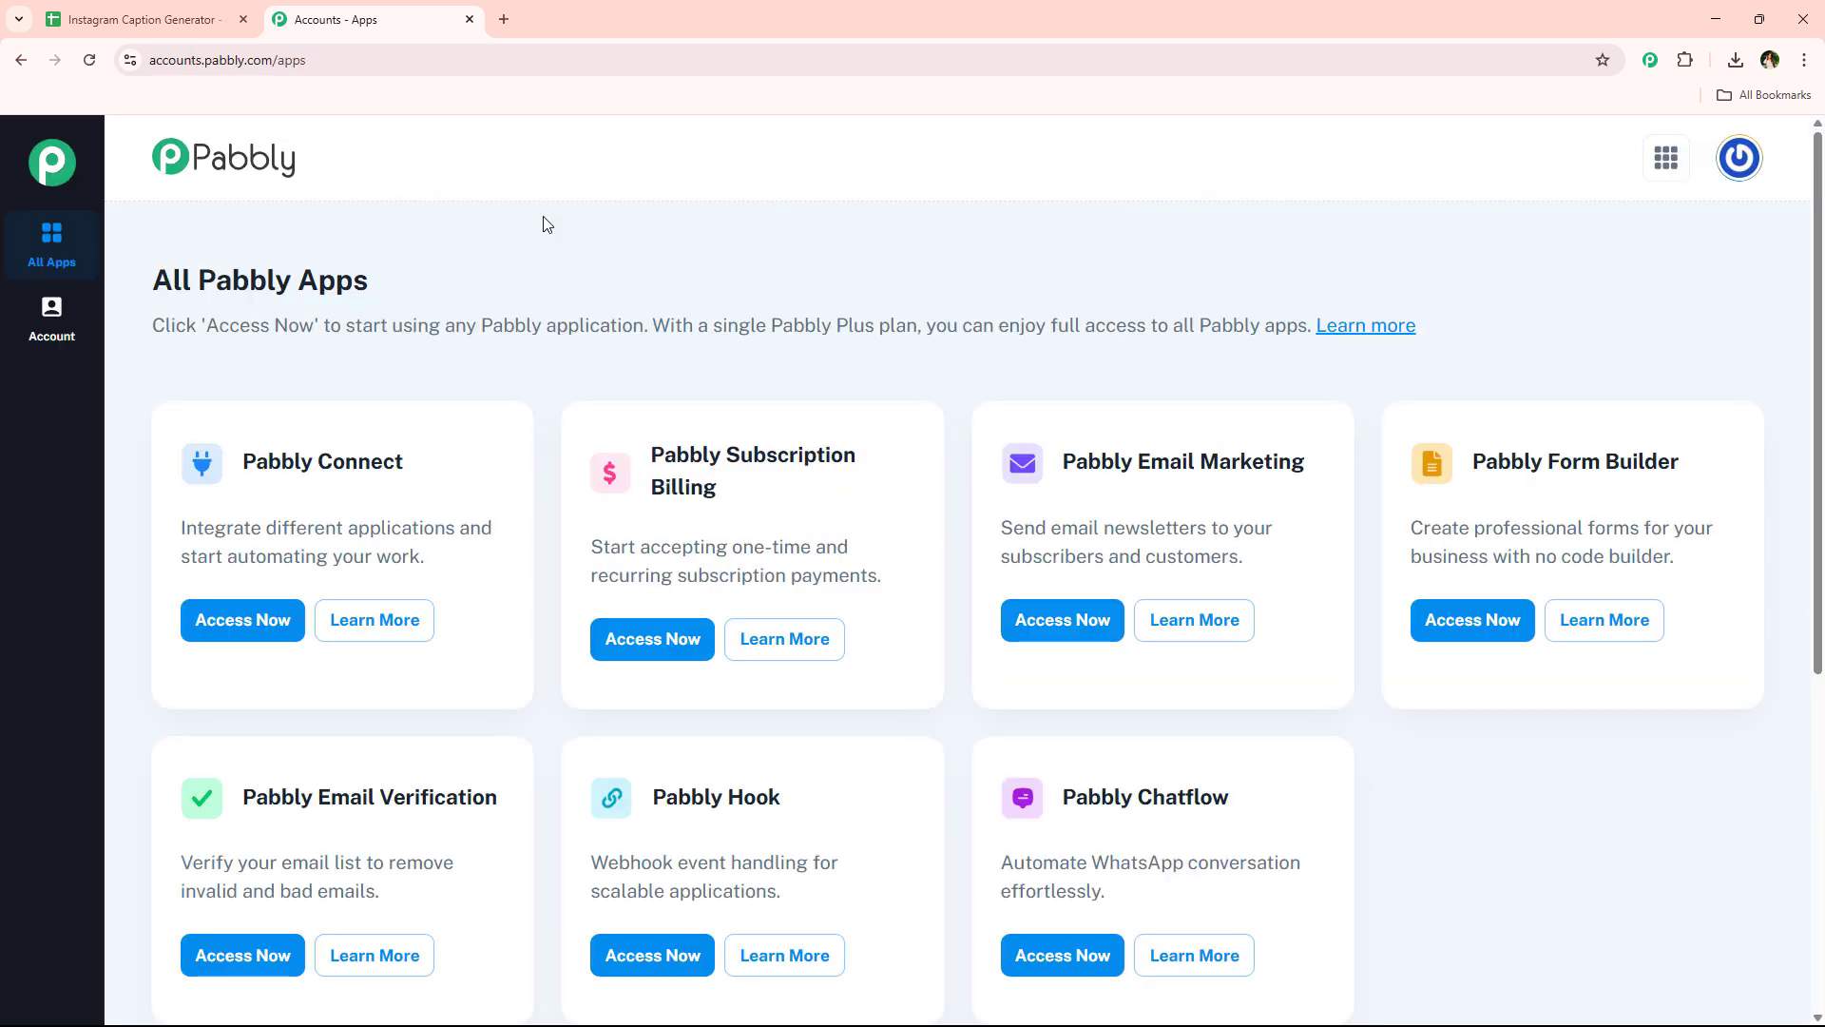
{"action": "left_click", "coordinate": [547, 224]}
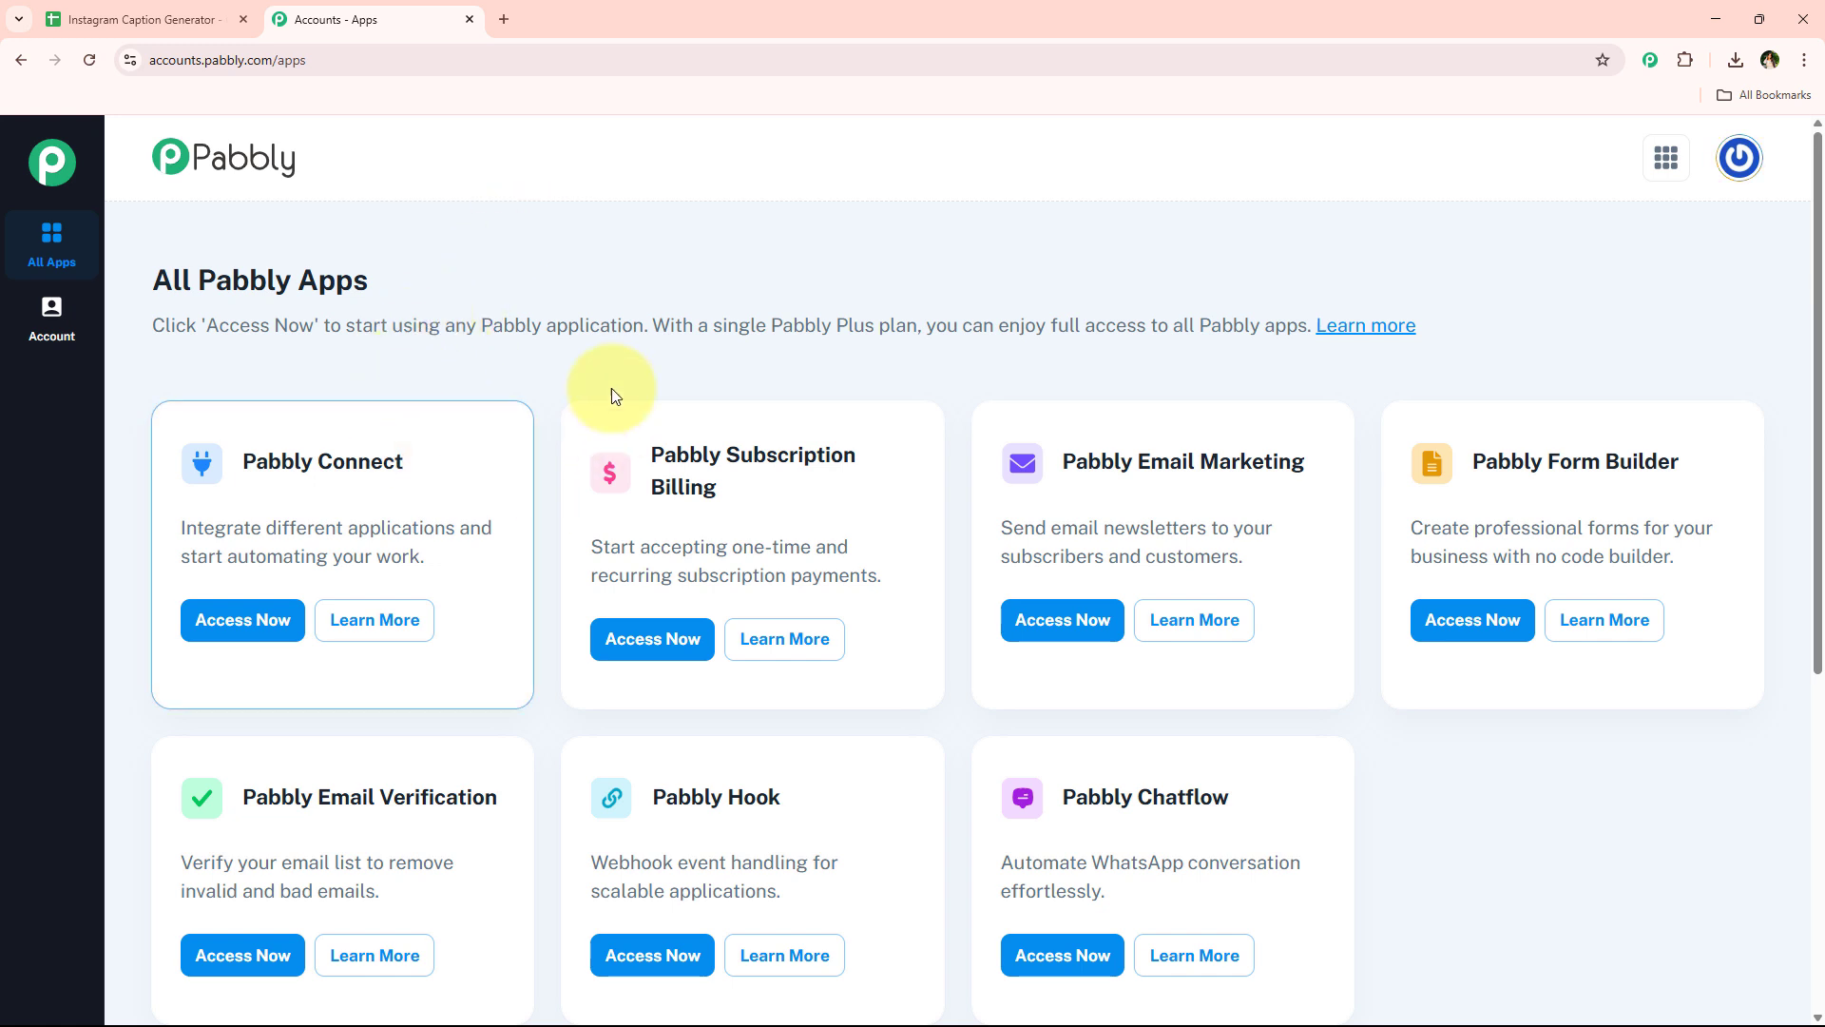
{"action": "scroll", "coordinate": [481, 481], "scroll_direction": "down", "scroll_amount": 2}
{"action": "scroll", "coordinate": [559, 731], "scroll_direction": "up", "scroll_amount": 2}
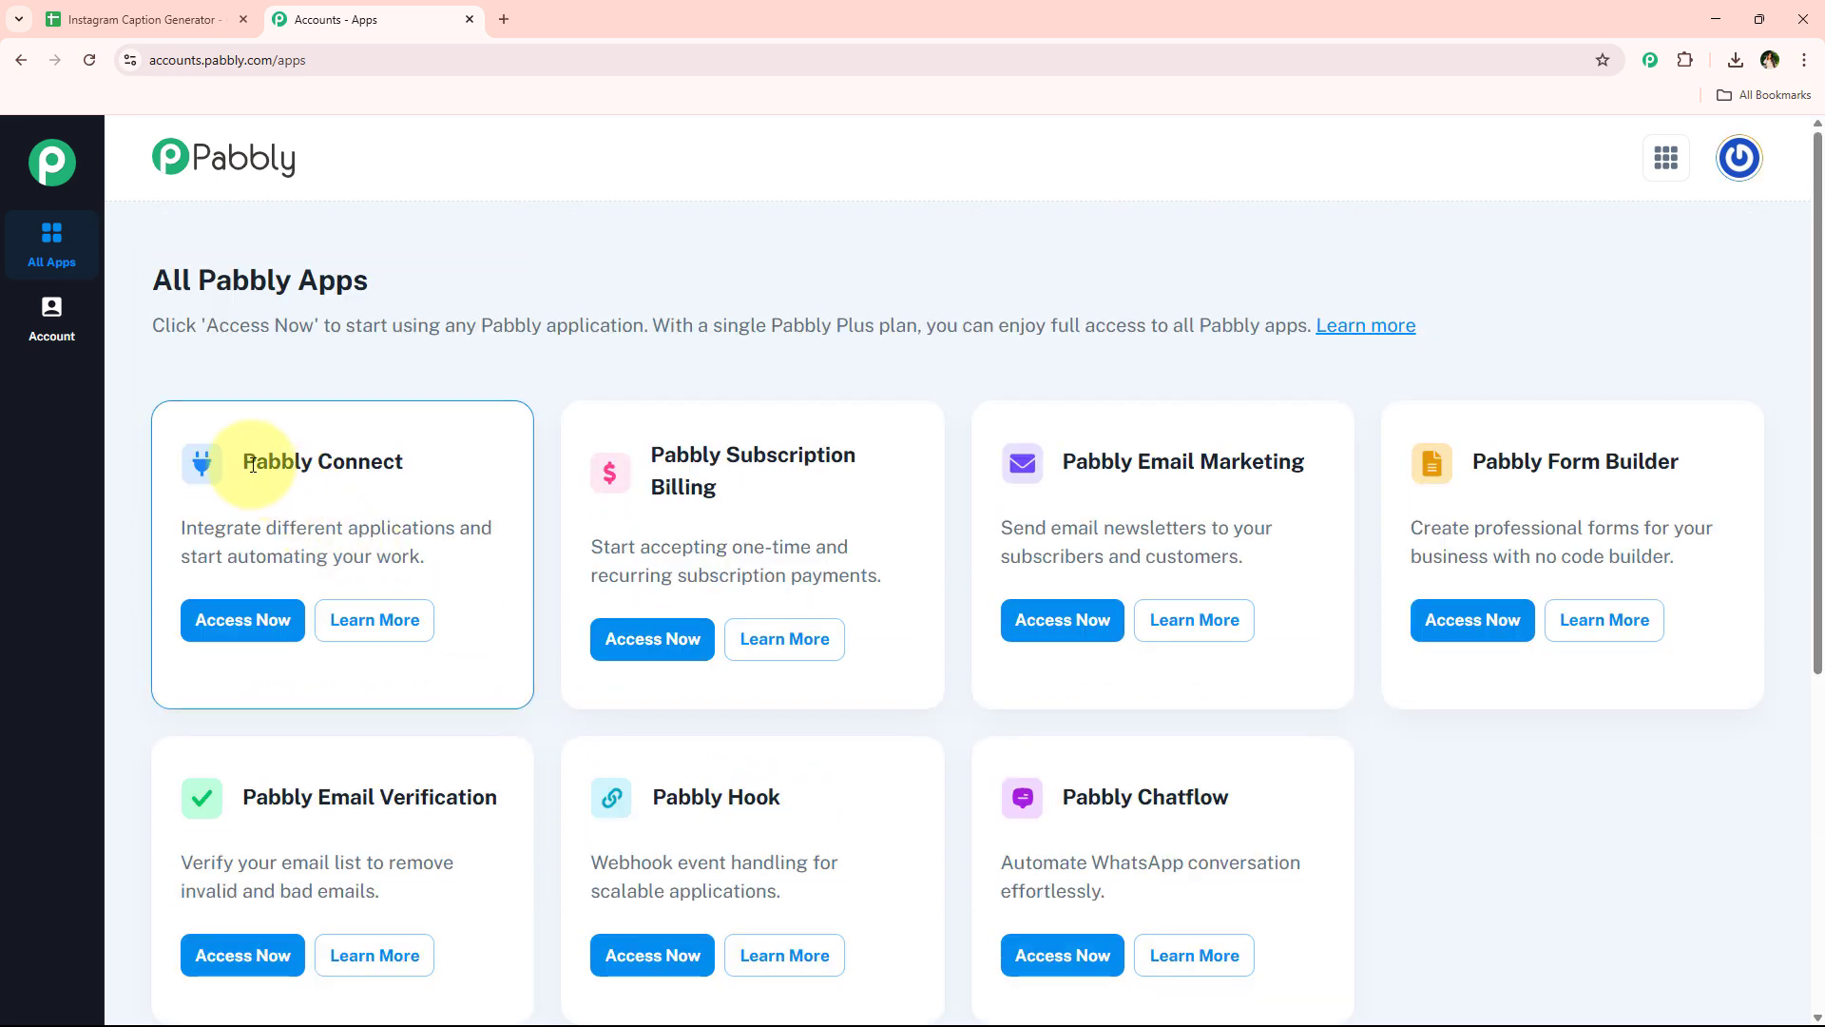
{"action": "left_click_drag", "start_coordinate": [242, 463], "coordinate": [488, 468]}
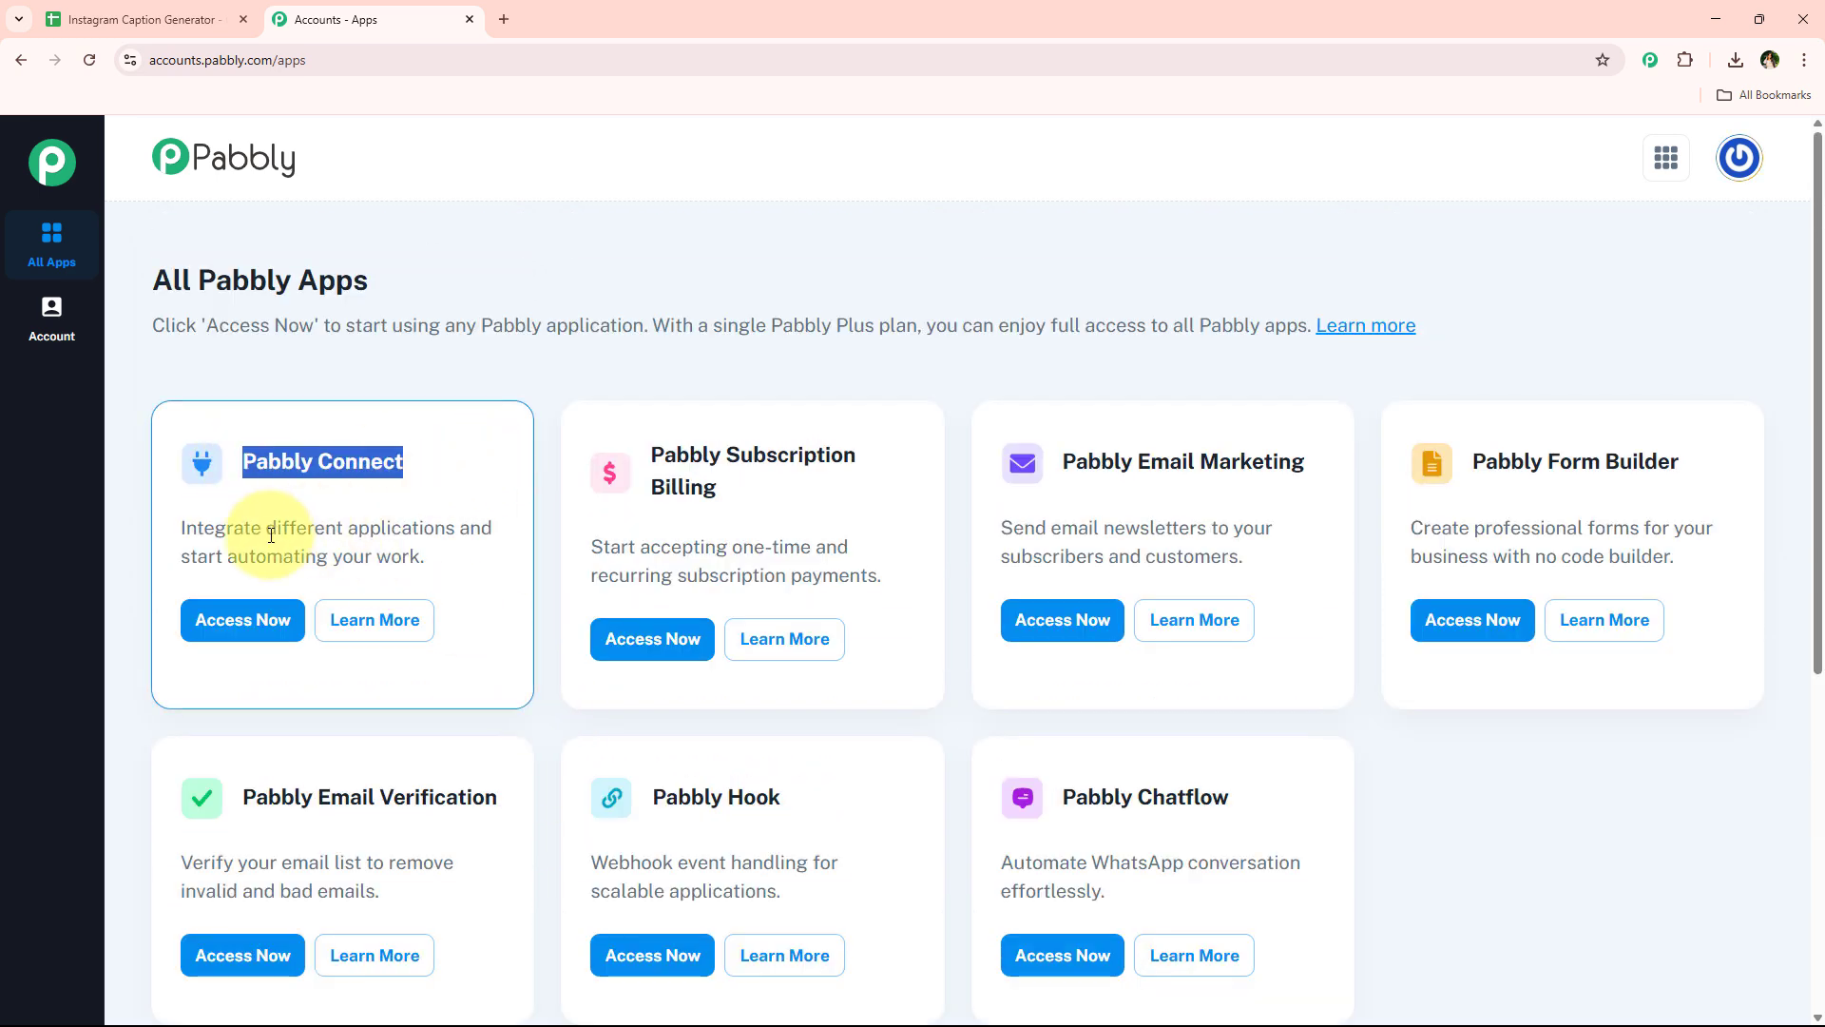
{"action": "left_click_drag", "start_coordinate": [271, 532], "coordinate": [454, 530]}
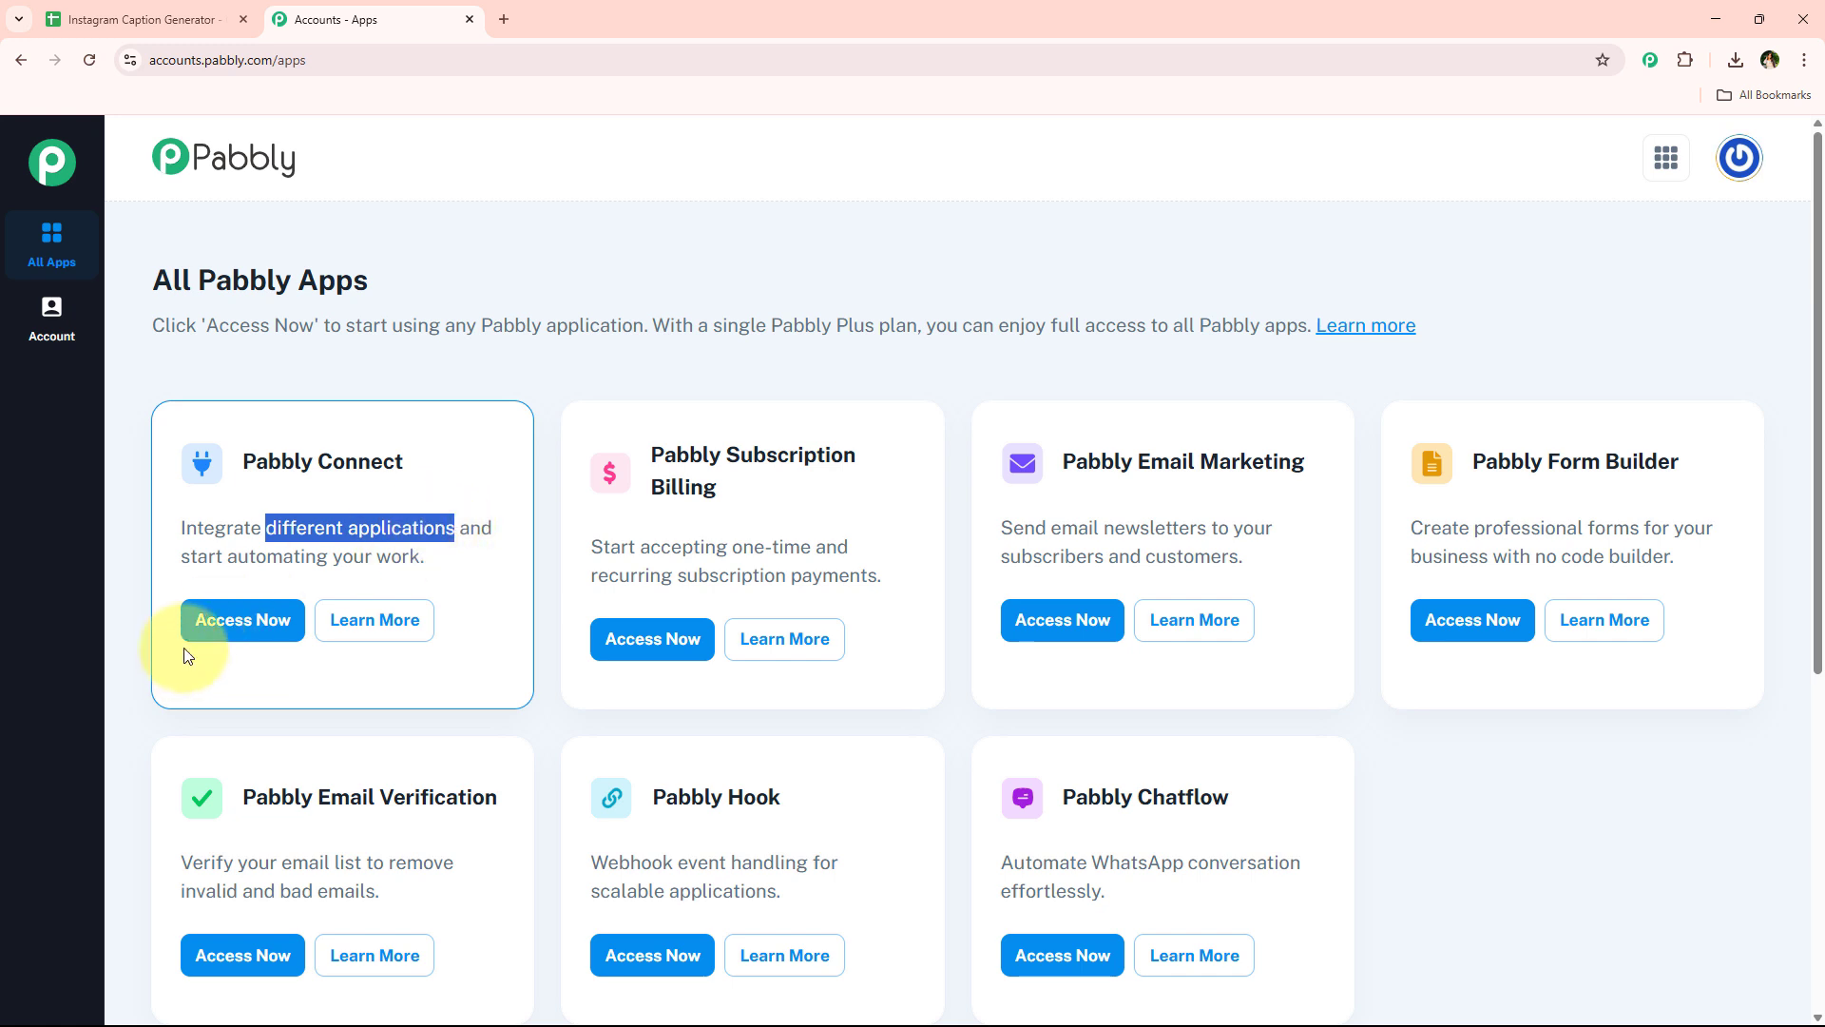
{"action": "left_click", "coordinate": [244, 621]}
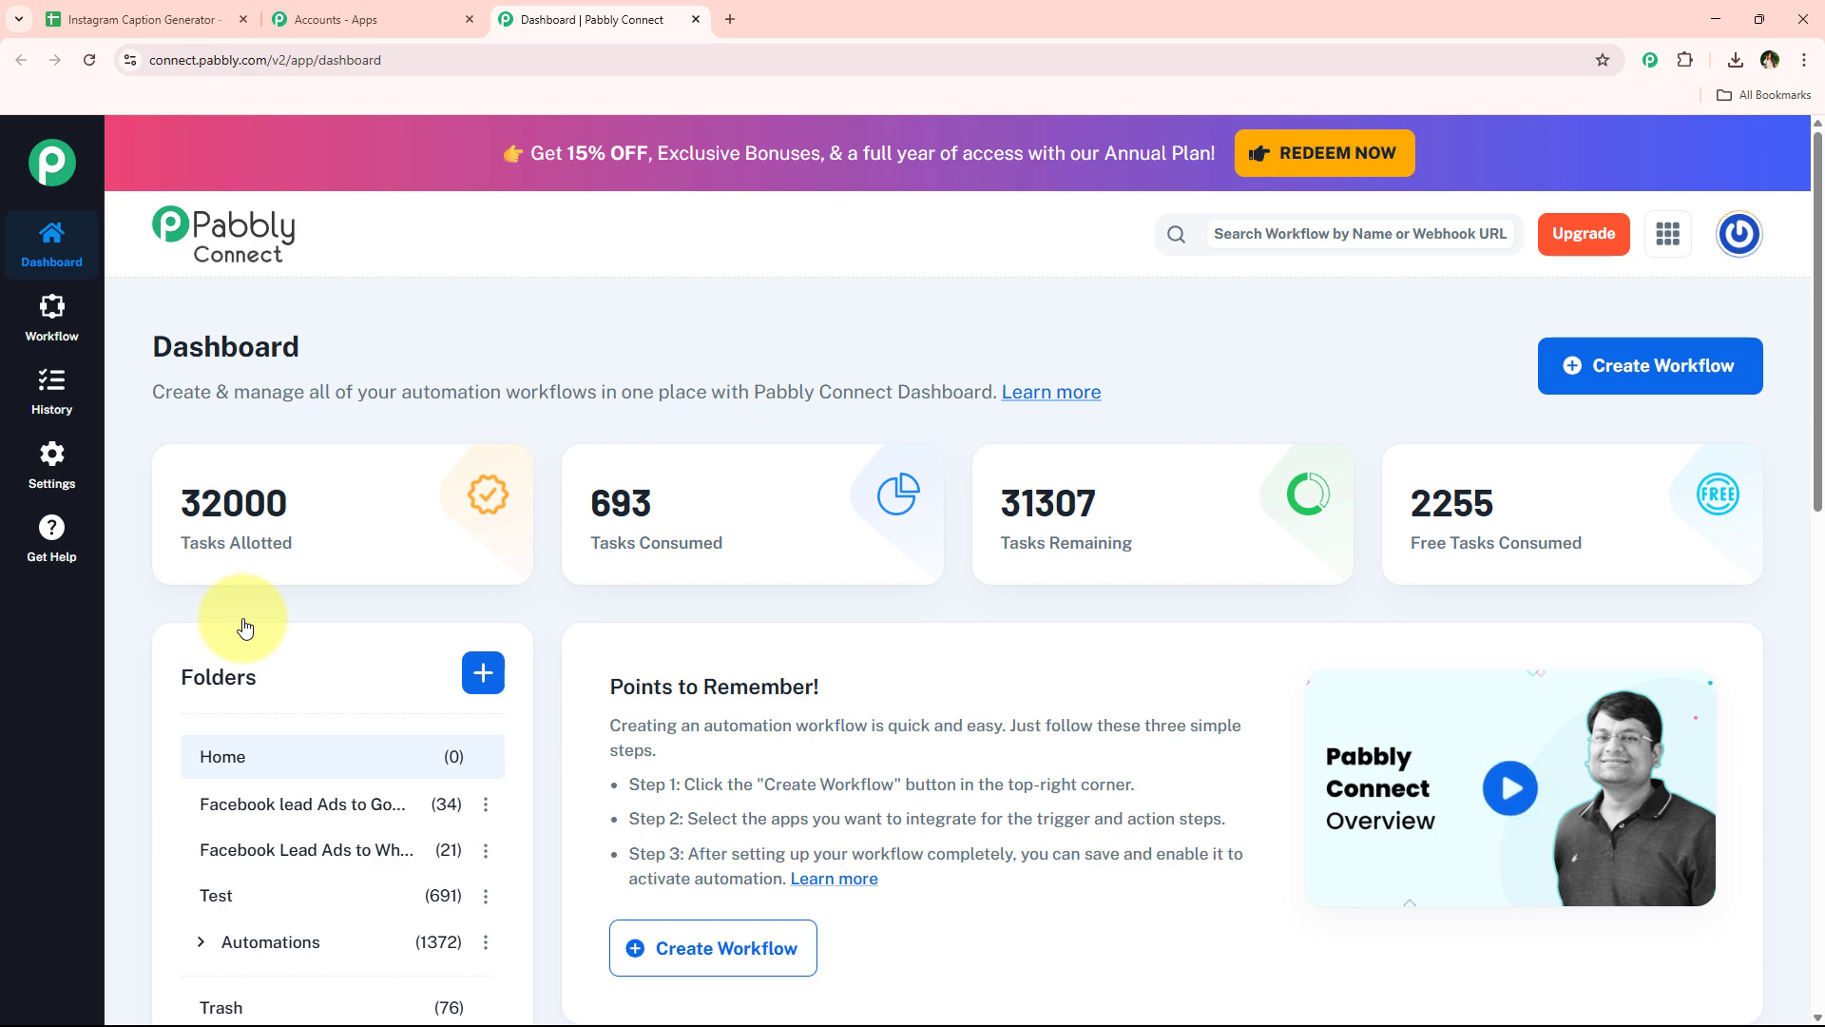
{"action": "left_click", "coordinate": [1637, 397]}
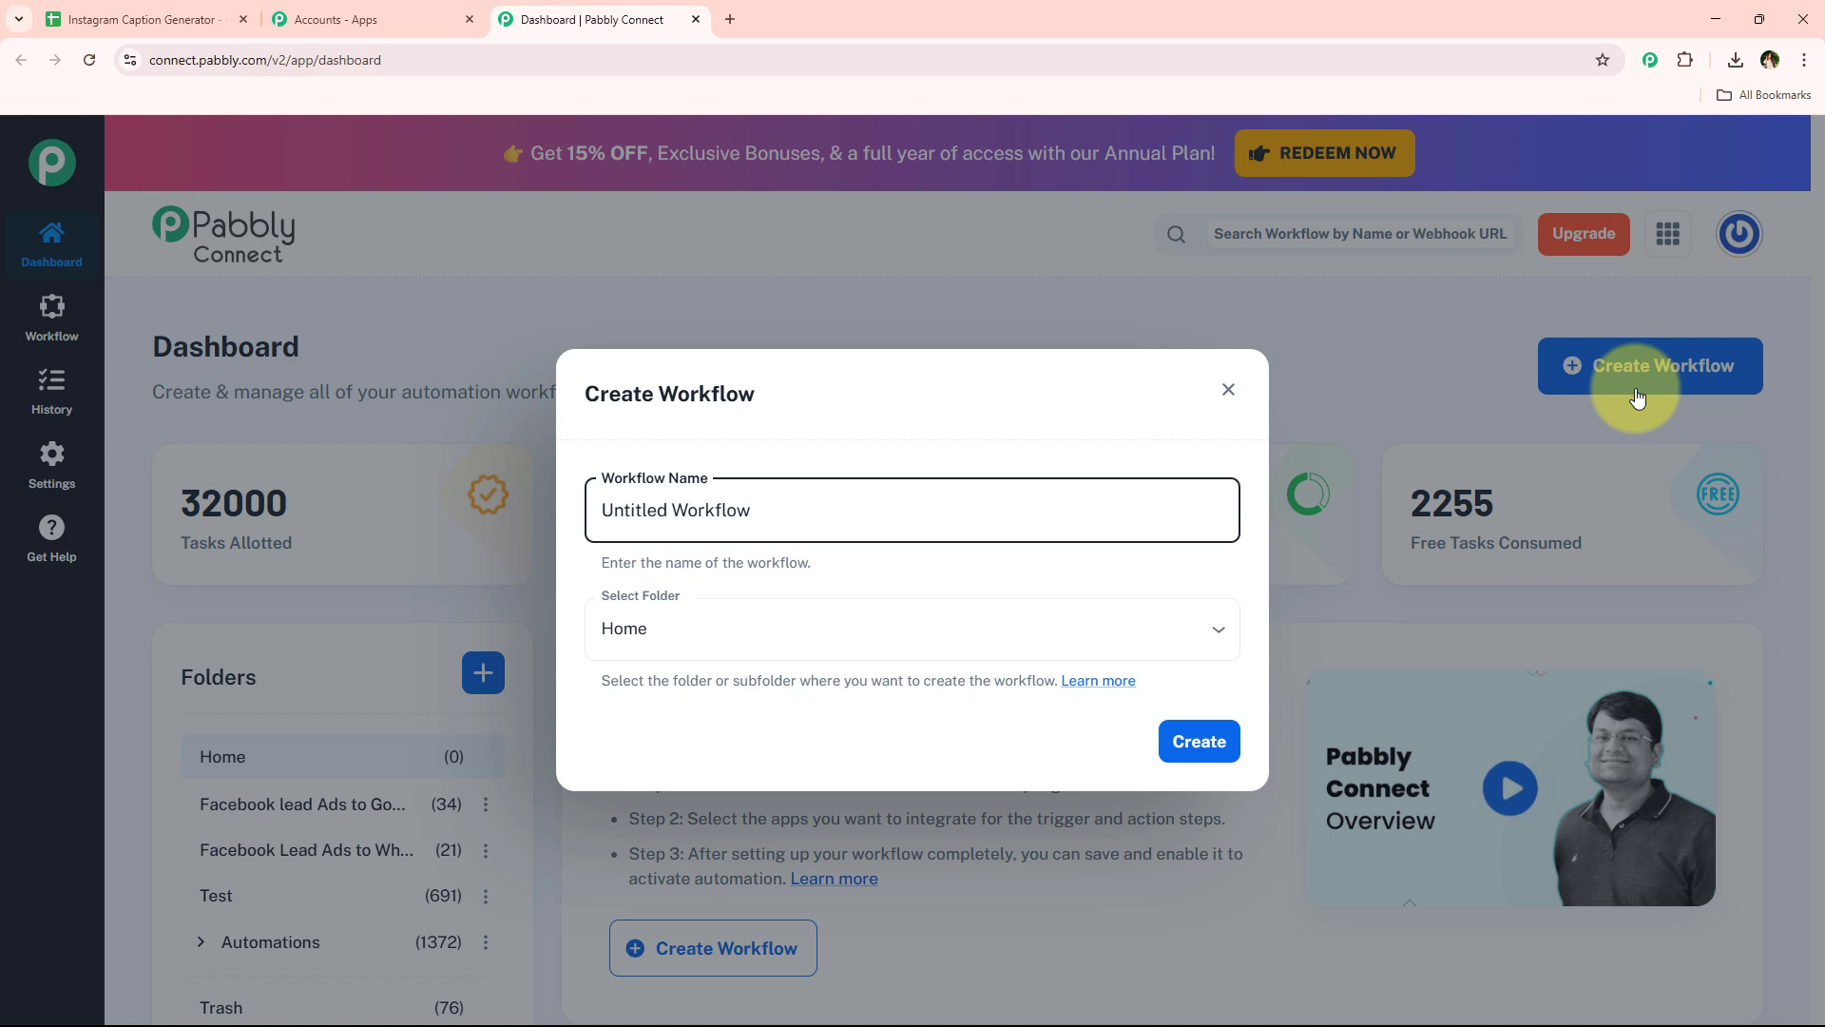
{"action": "triple_click", "coordinate": [954, 517]}
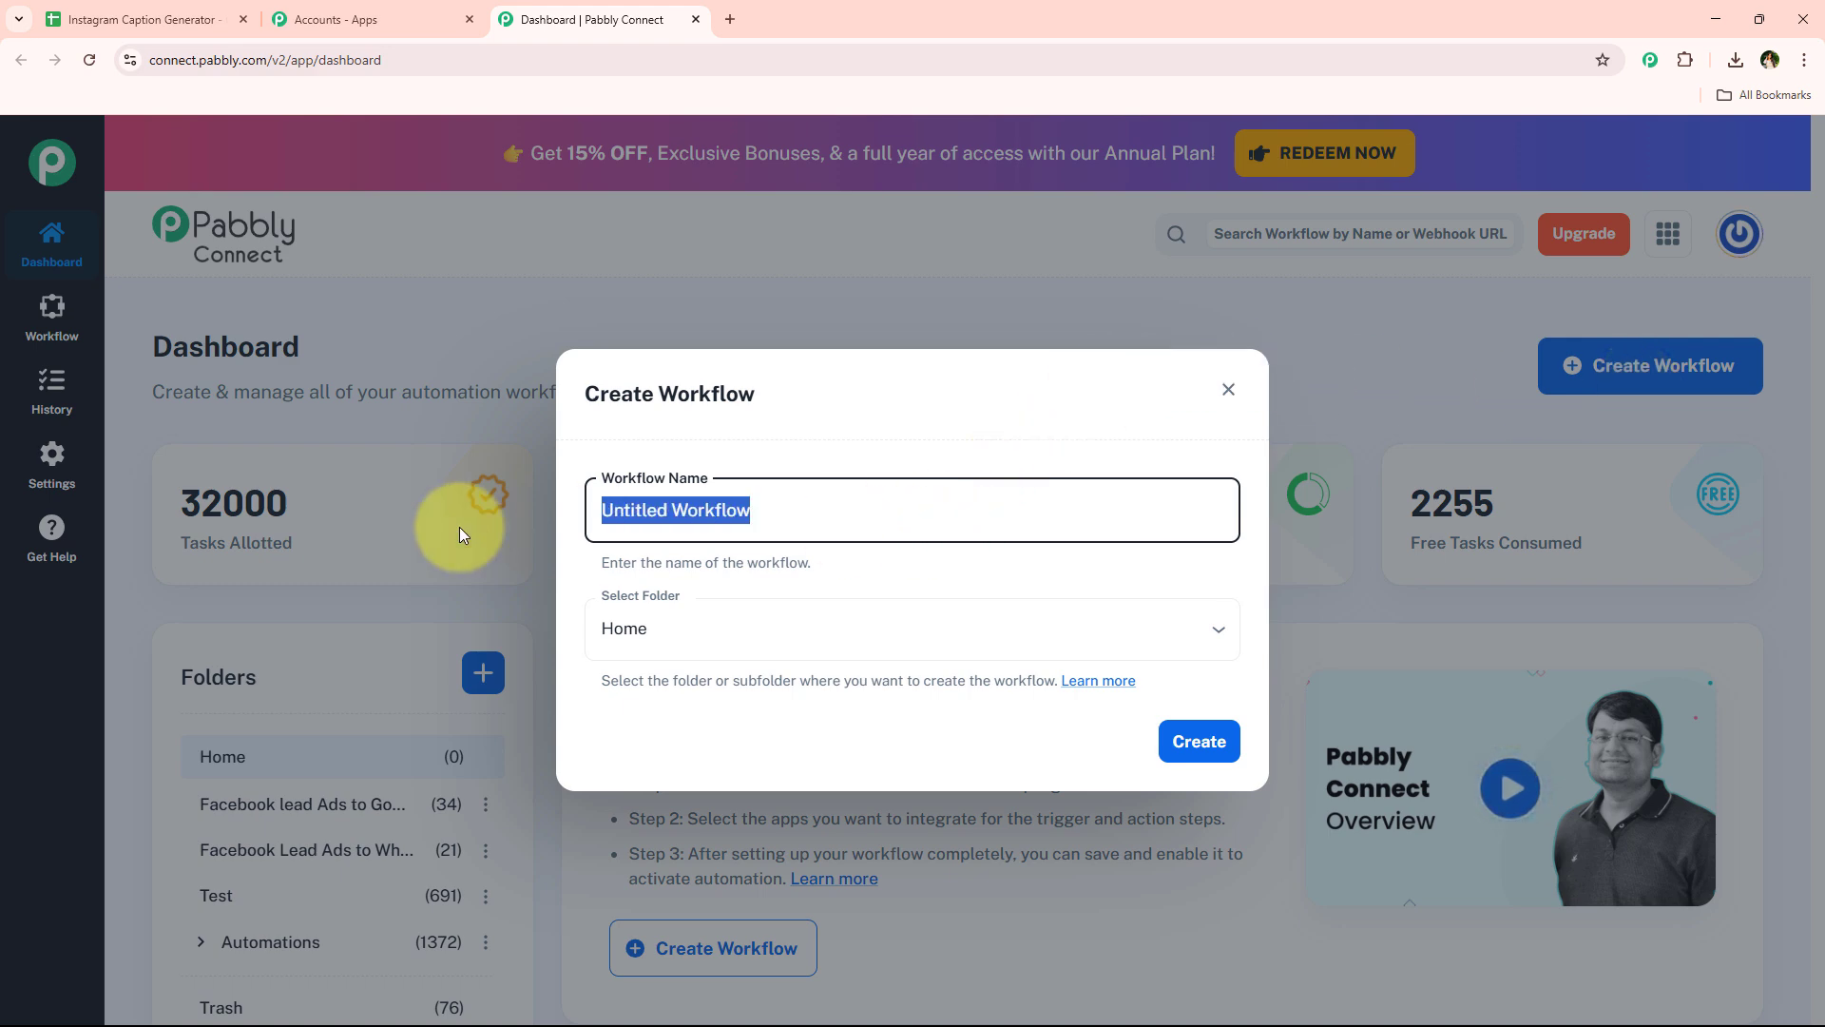
{"action": "left_click", "coordinate": [949, 651]}
{"action": "left_click", "coordinate": [945, 740]}
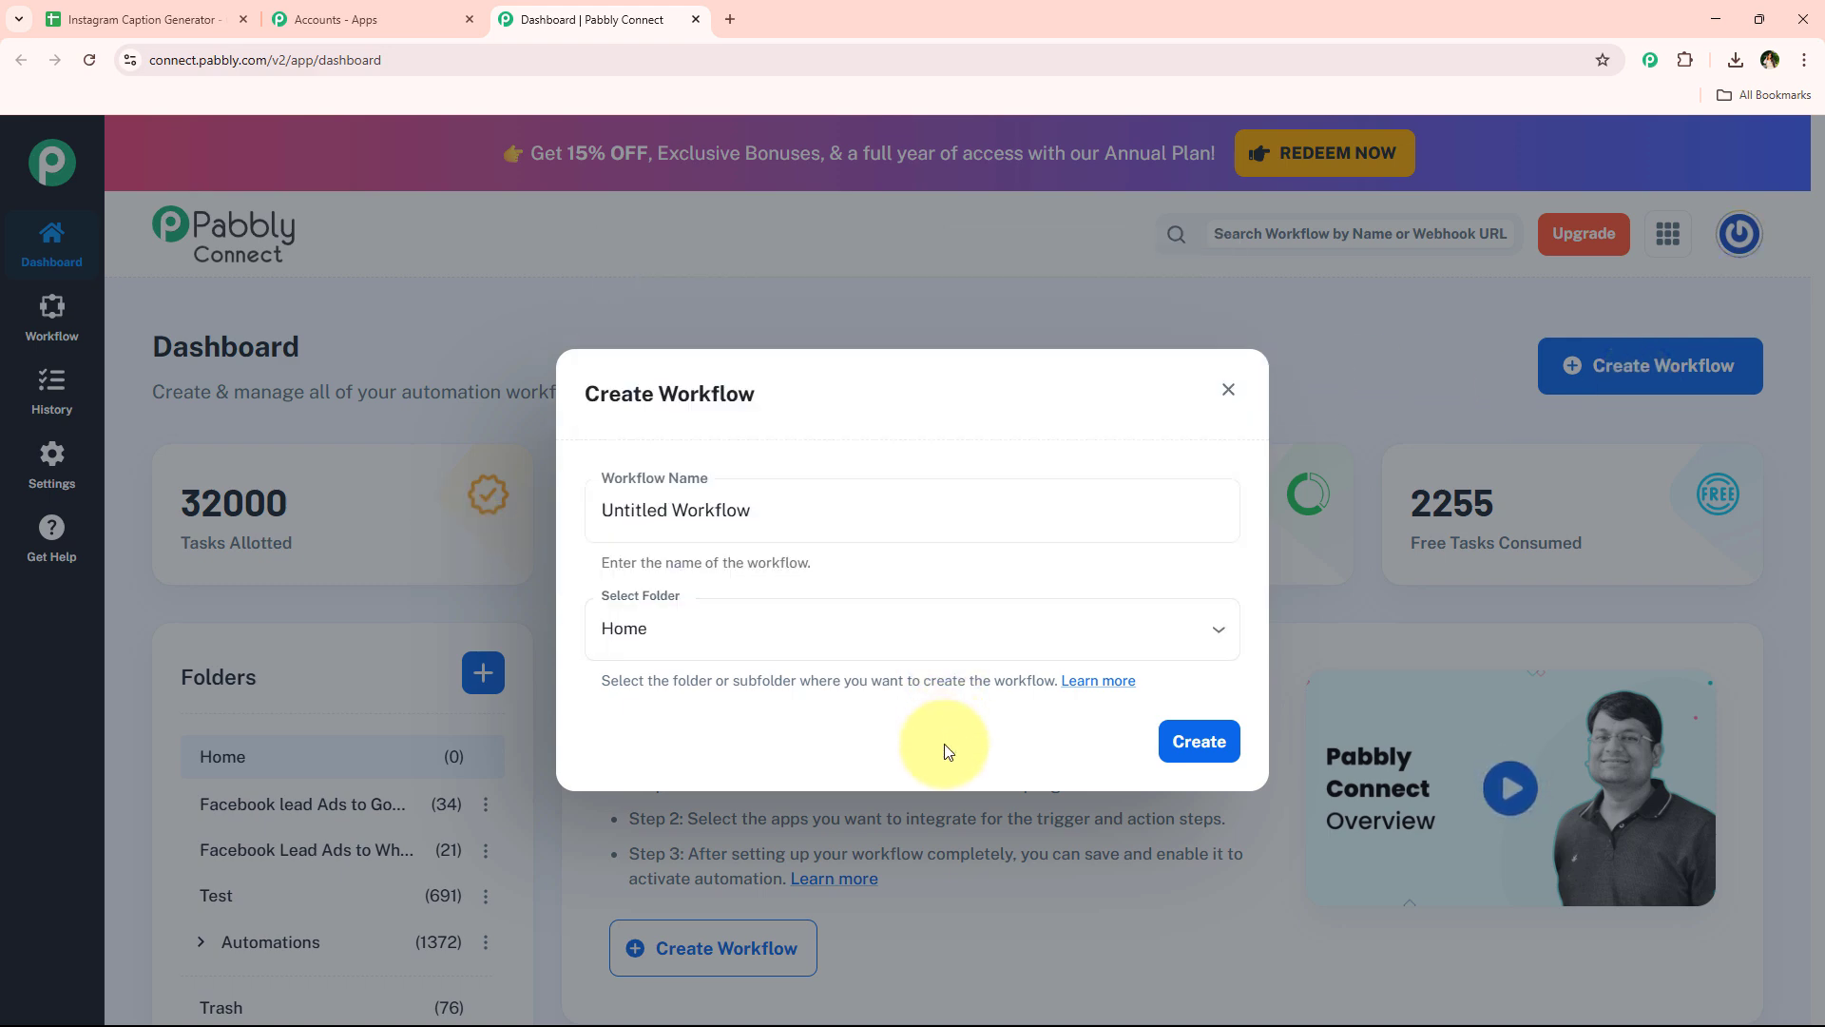
{"action": "left_click", "coordinate": [922, 658]}
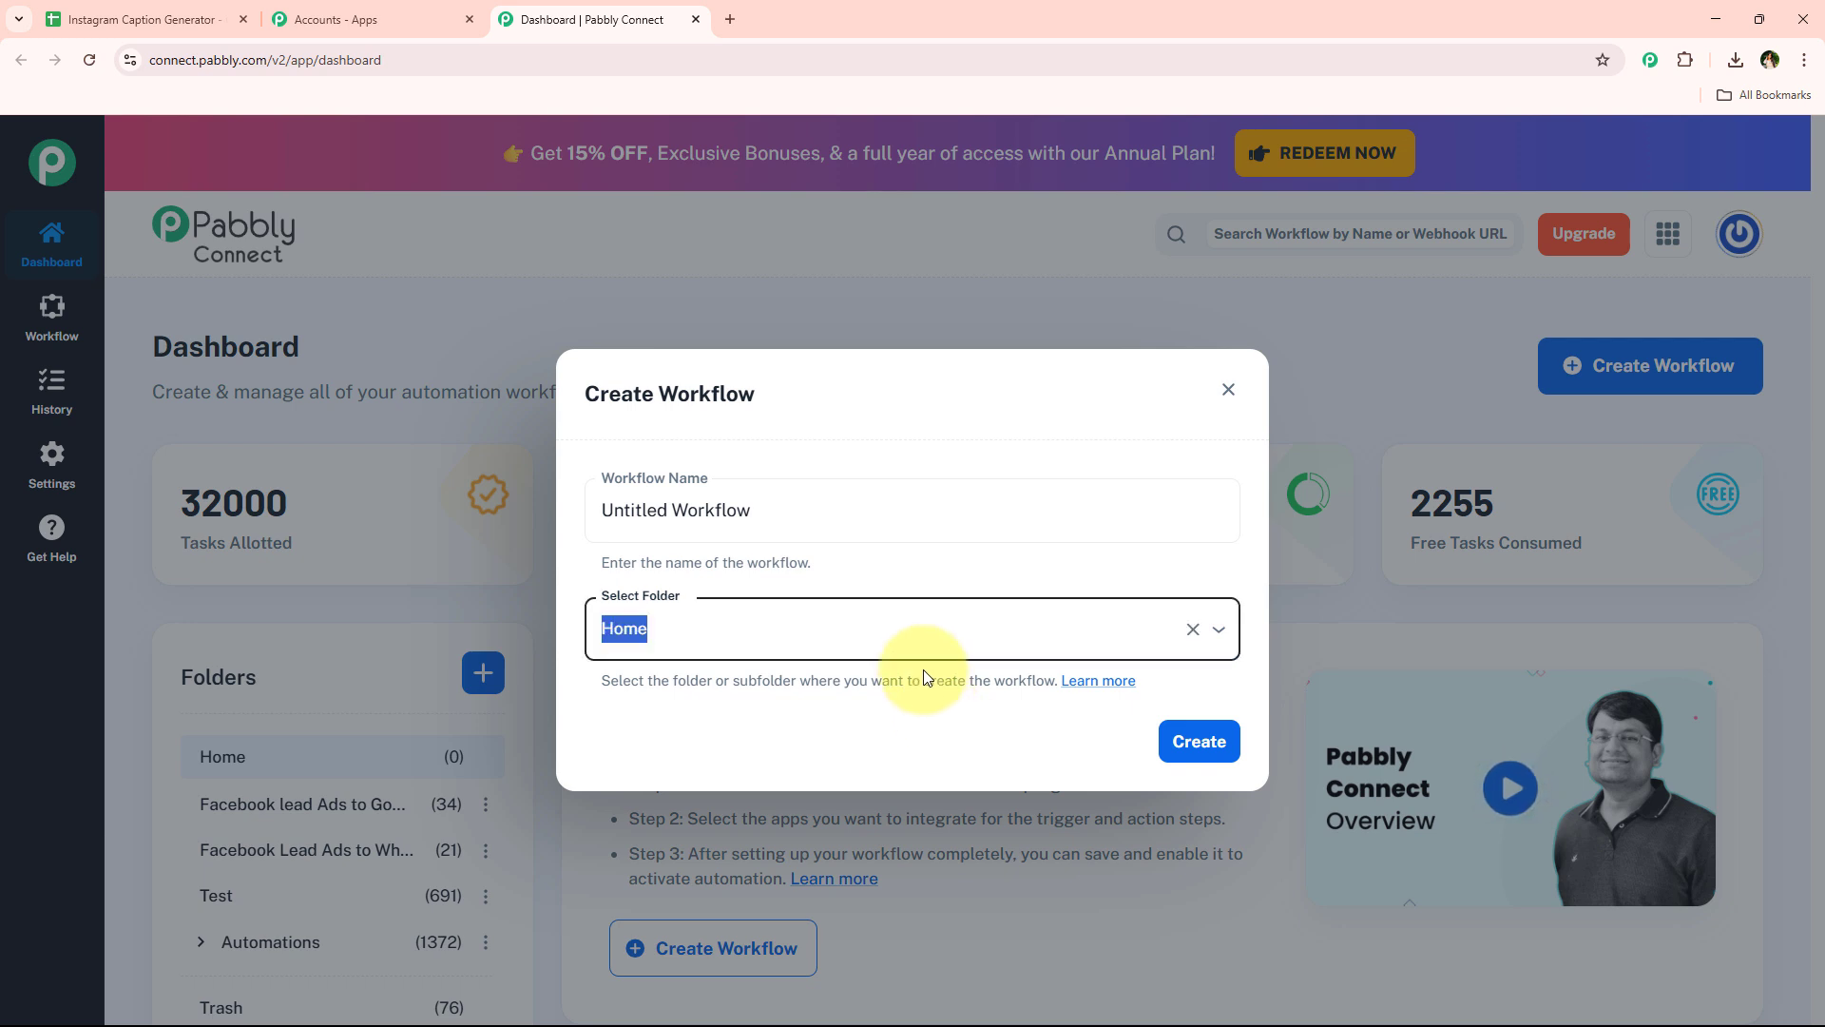
{"action": "left_click", "coordinate": [691, 440]}
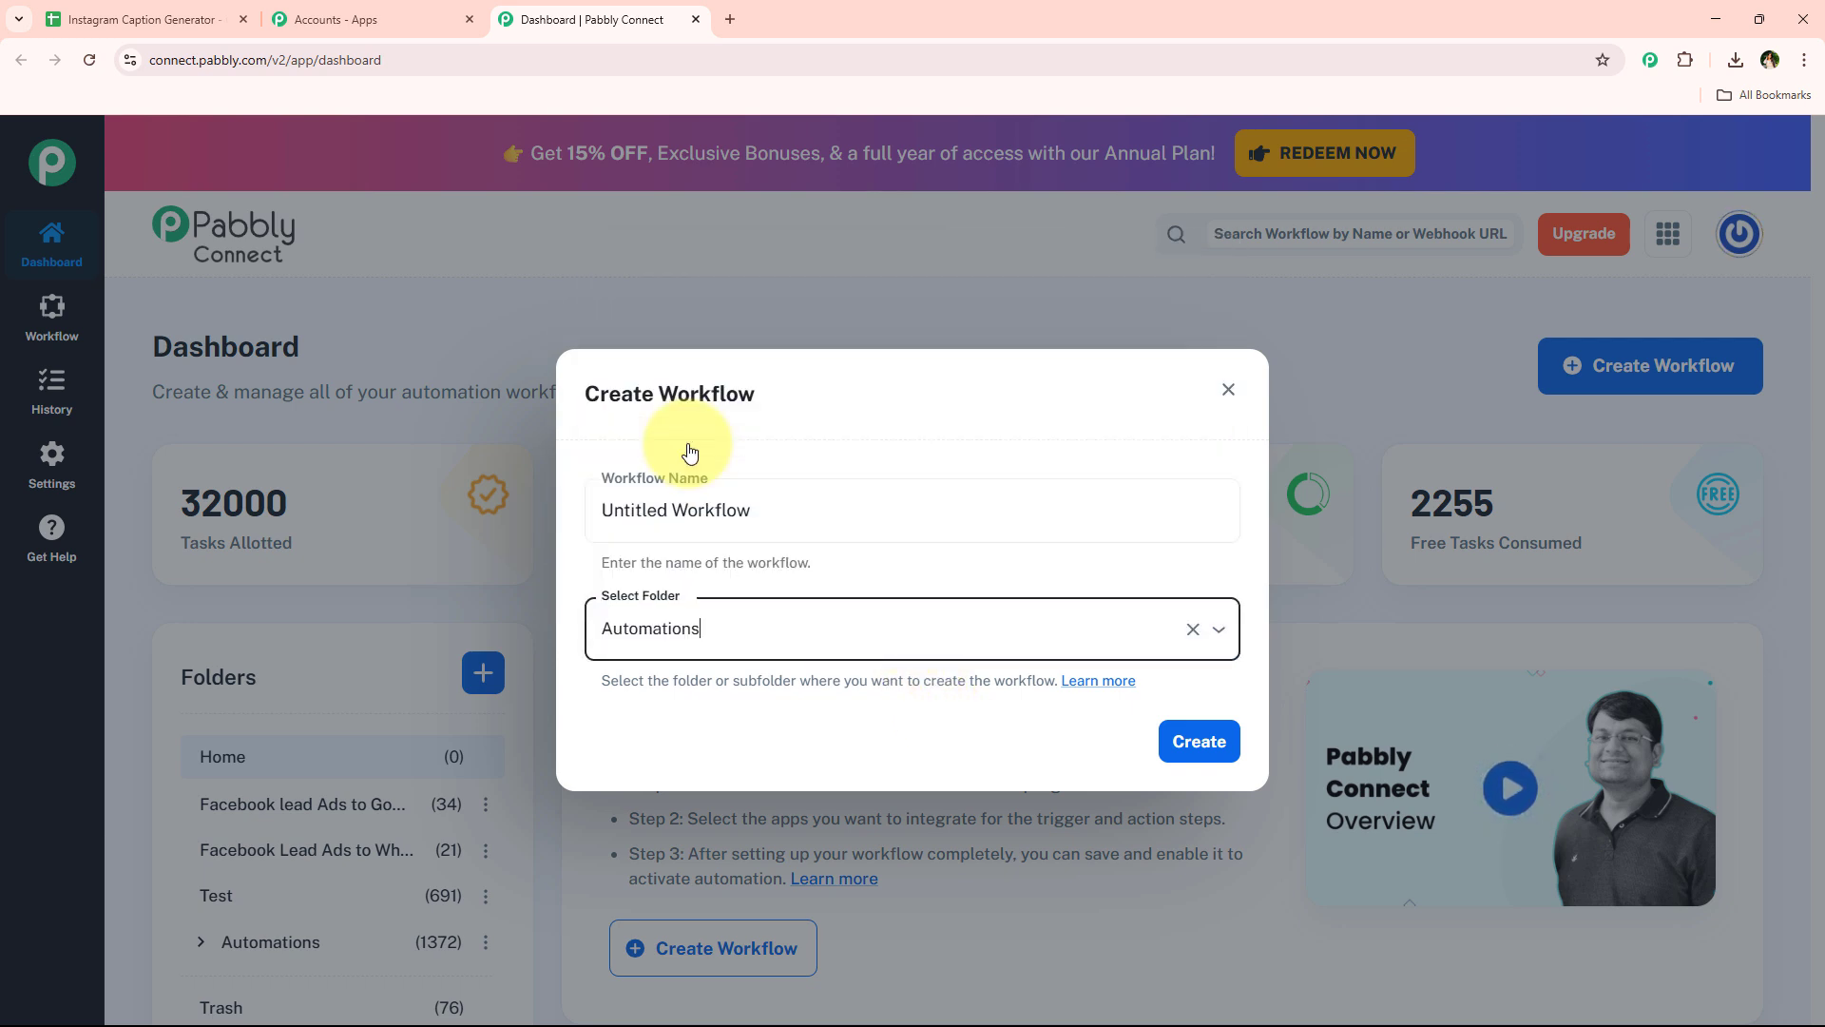
{"action": "left_click", "coordinate": [1231, 388]}
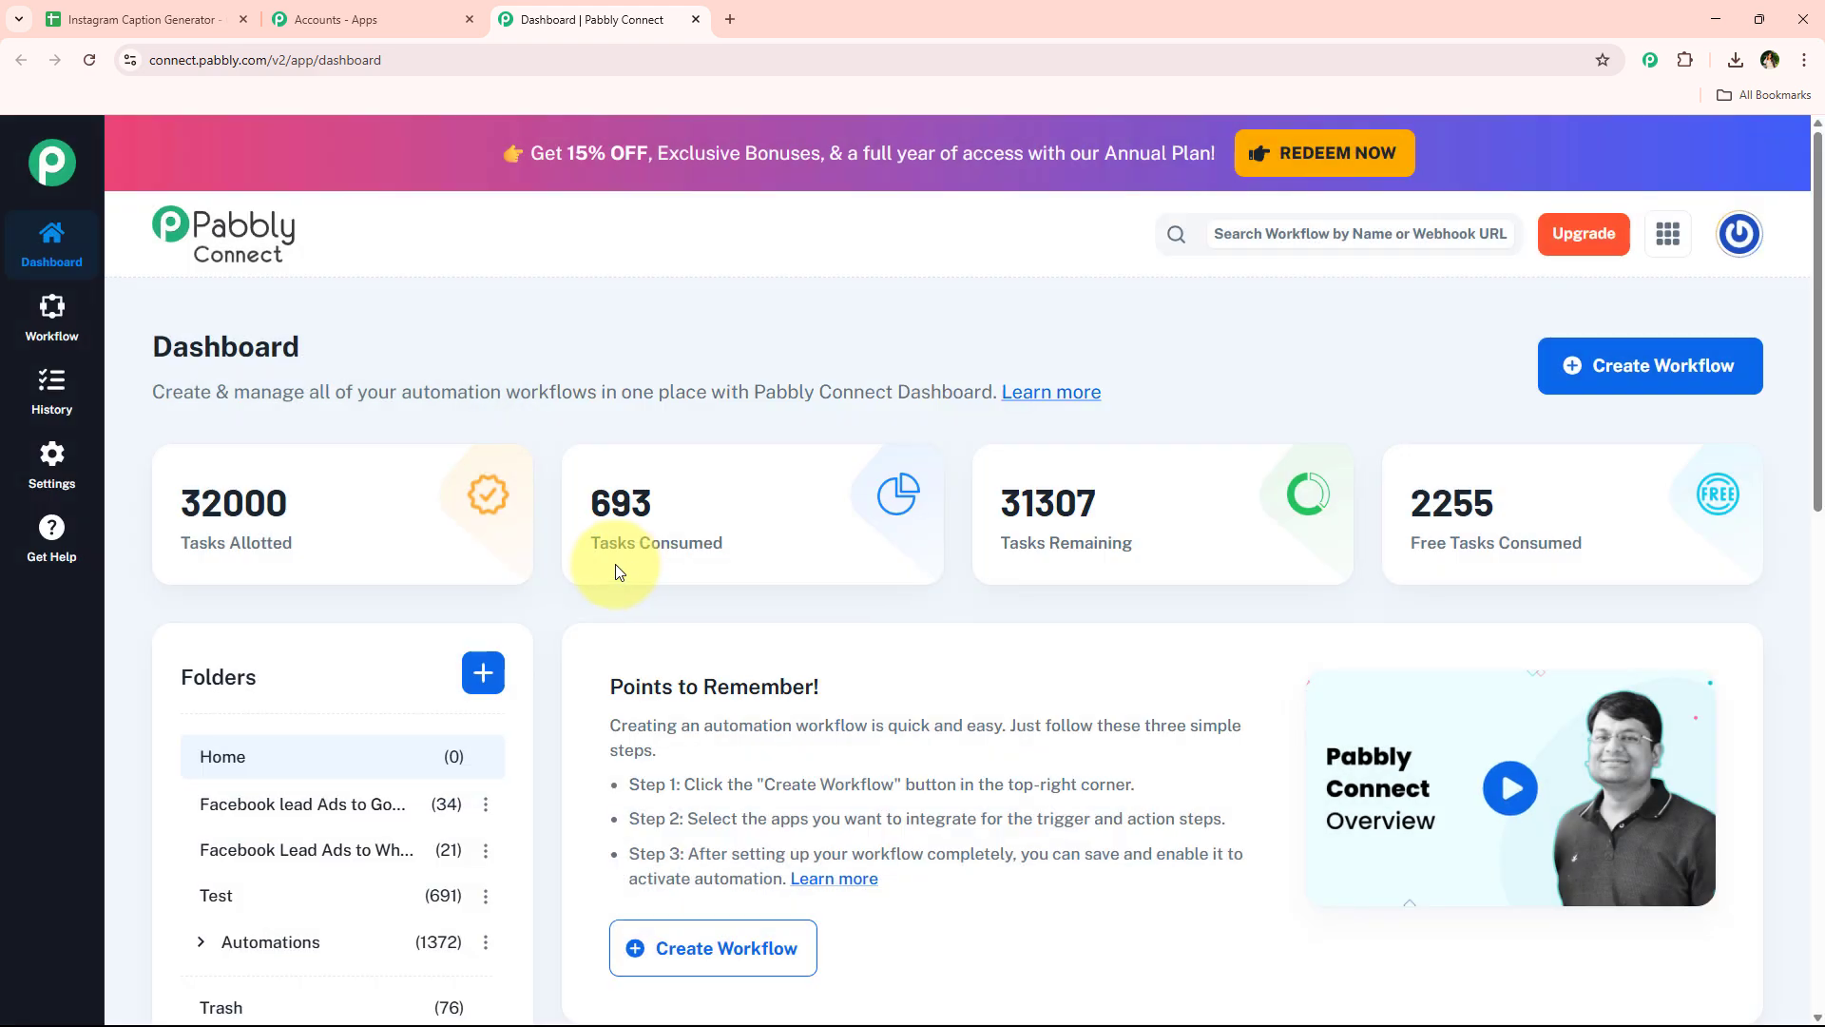
{"action": "scroll", "coordinate": [533, 601], "scroll_direction": "down", "scroll_amount": 3}
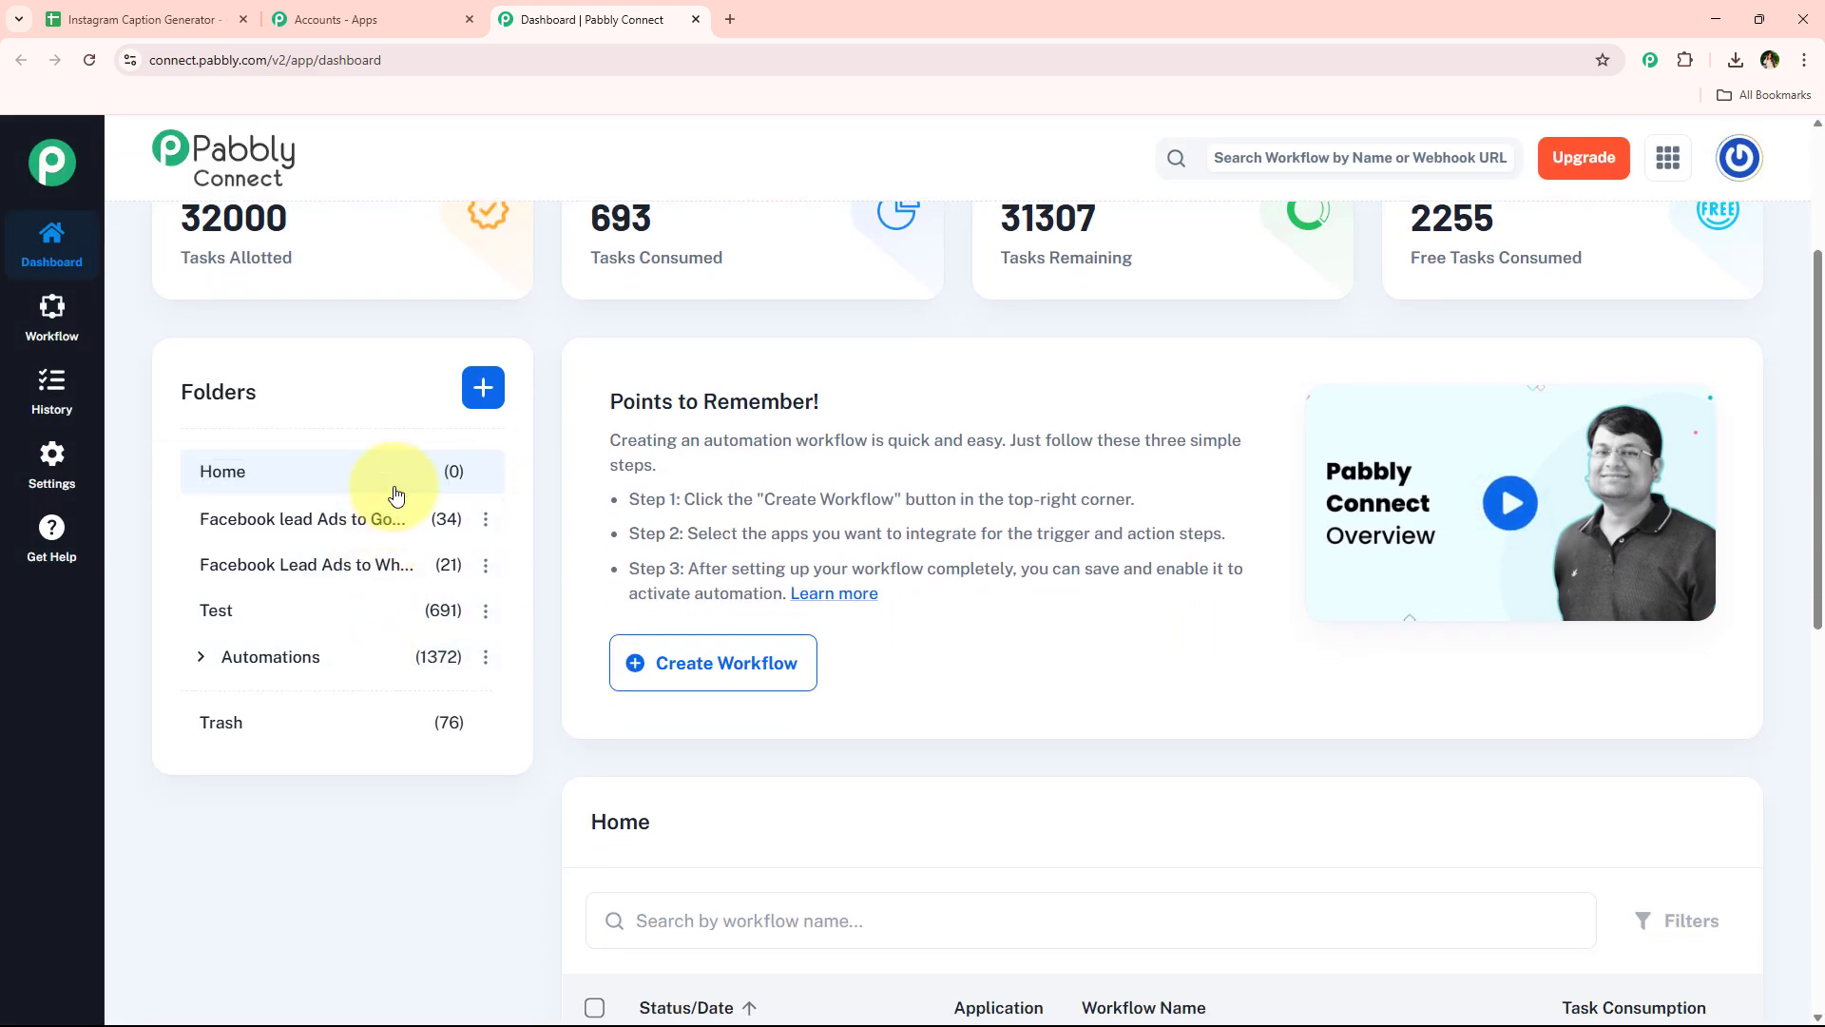
{"action": "scroll", "coordinate": [377, 681], "scroll_direction": "up", "scroll_amount": 2}
{"action": "scroll", "coordinate": [373, 665], "scroll_direction": "up", "scroll_amount": 1}
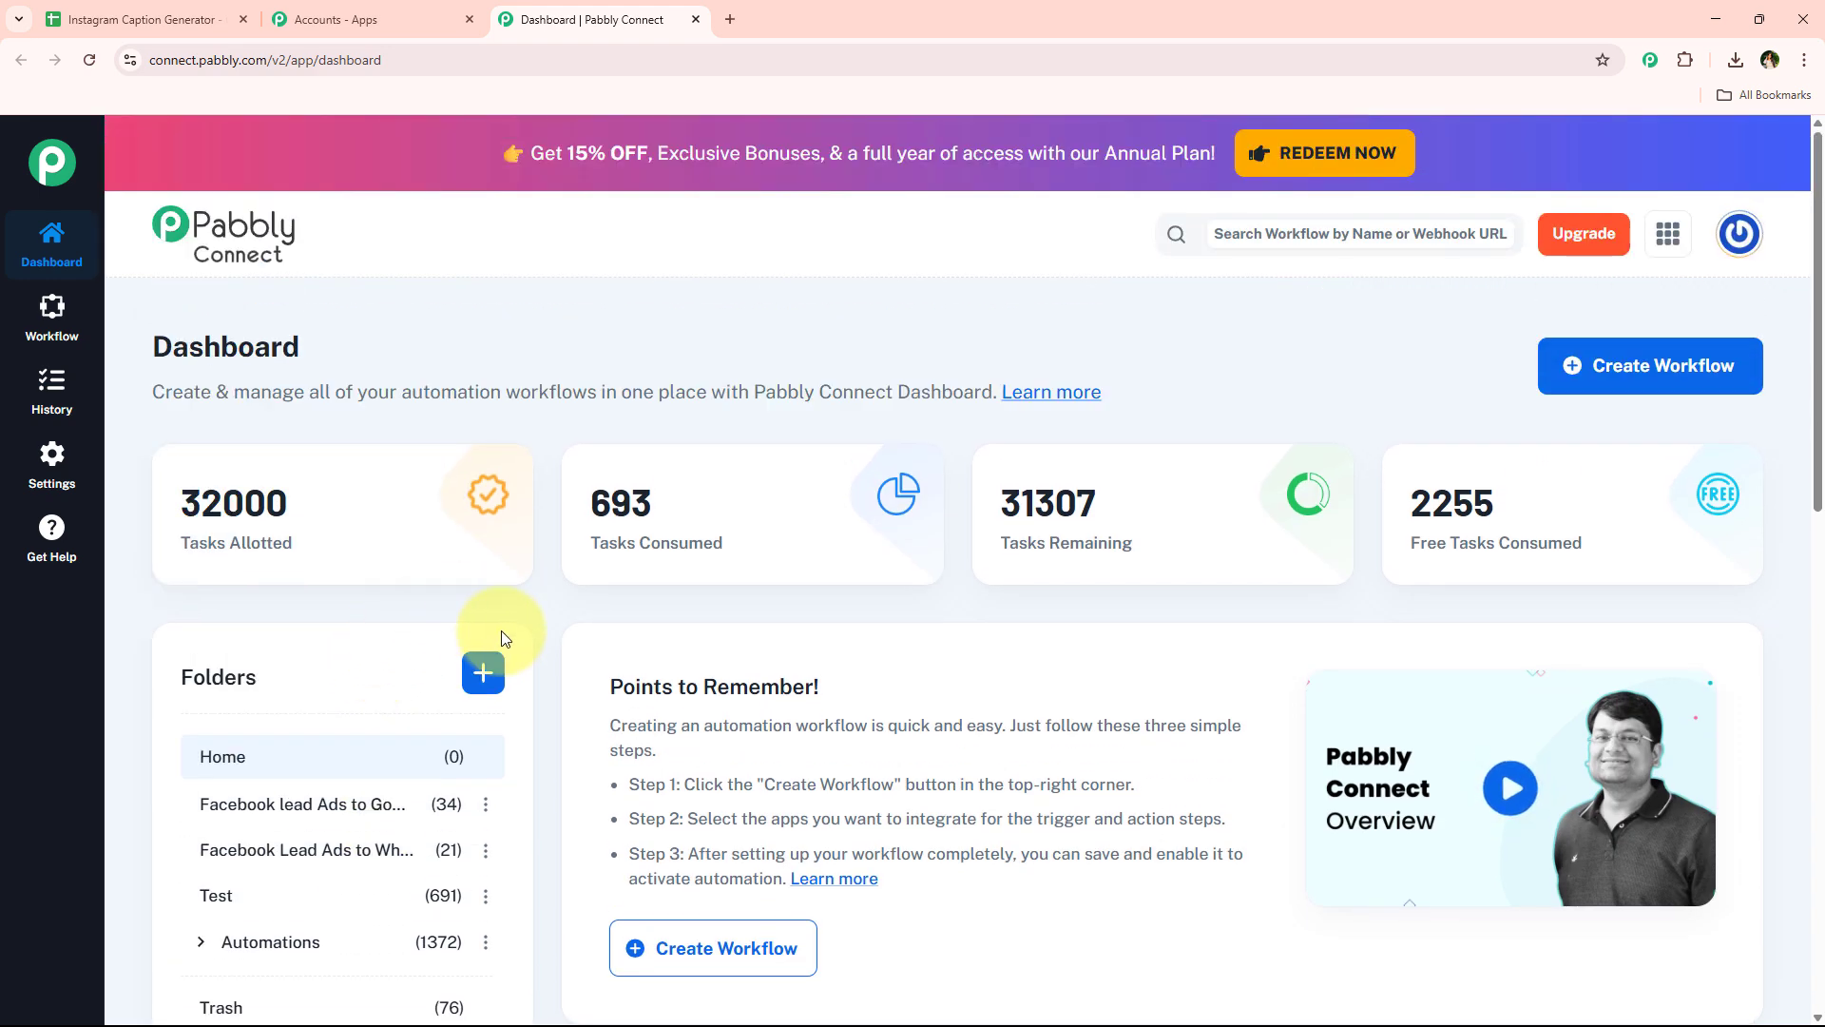
{"action": "left_click", "coordinate": [484, 675]}
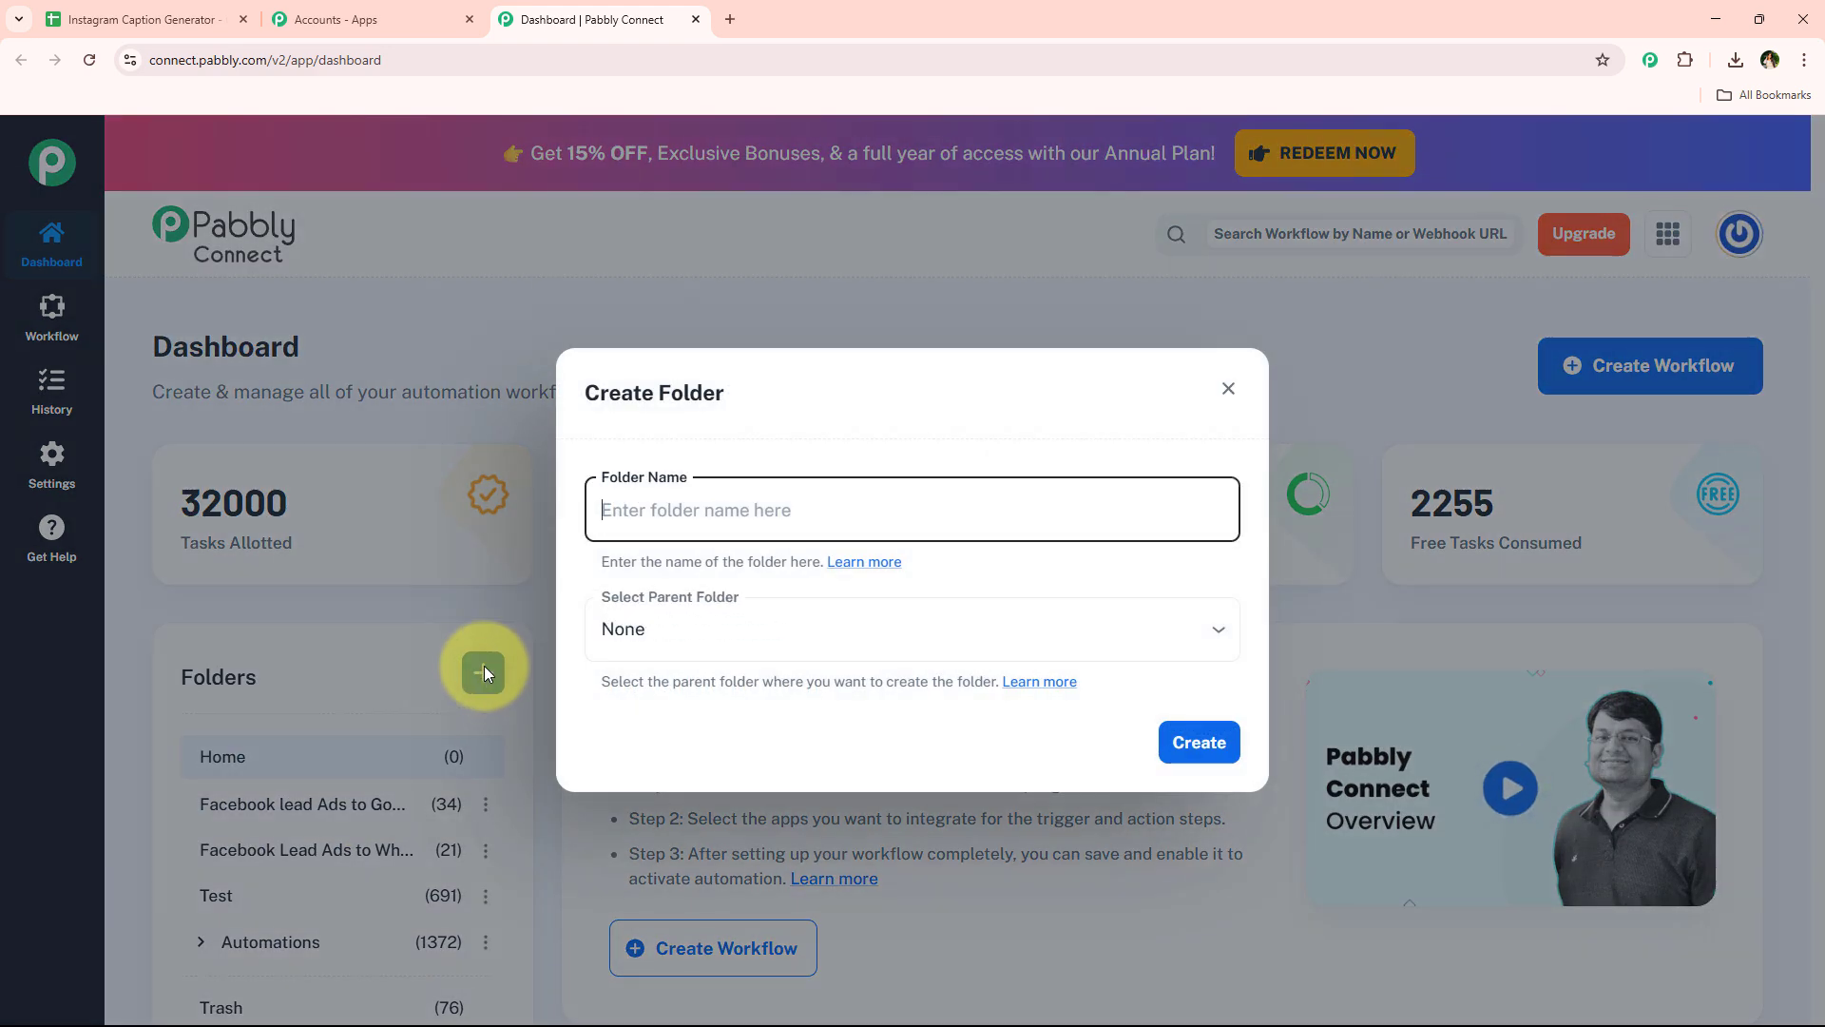
{"action": "left_click", "coordinate": [1227, 389]}
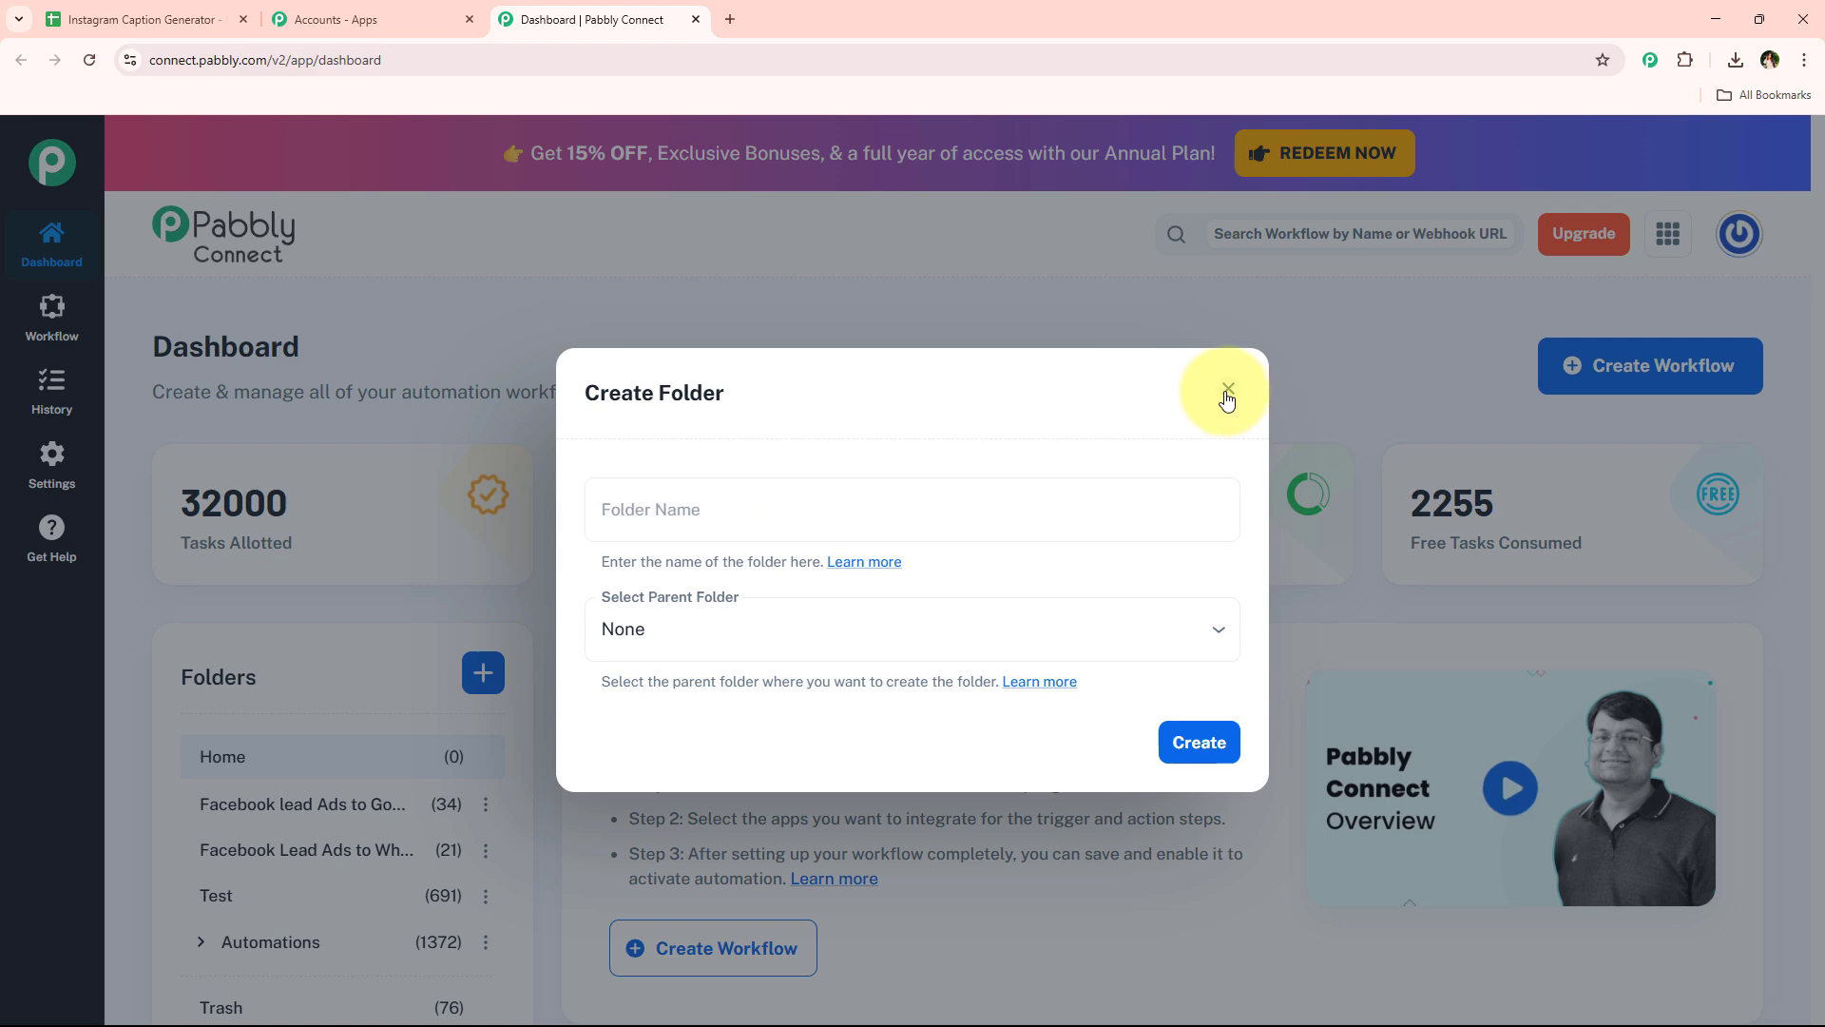
Create a workflow named Generate AI-Powered Instagram Captions in Google Sheets in the Automations folder
{"action": "left_click", "coordinate": [1665, 365]}
{"action": "left_click", "coordinate": [691, 609]}
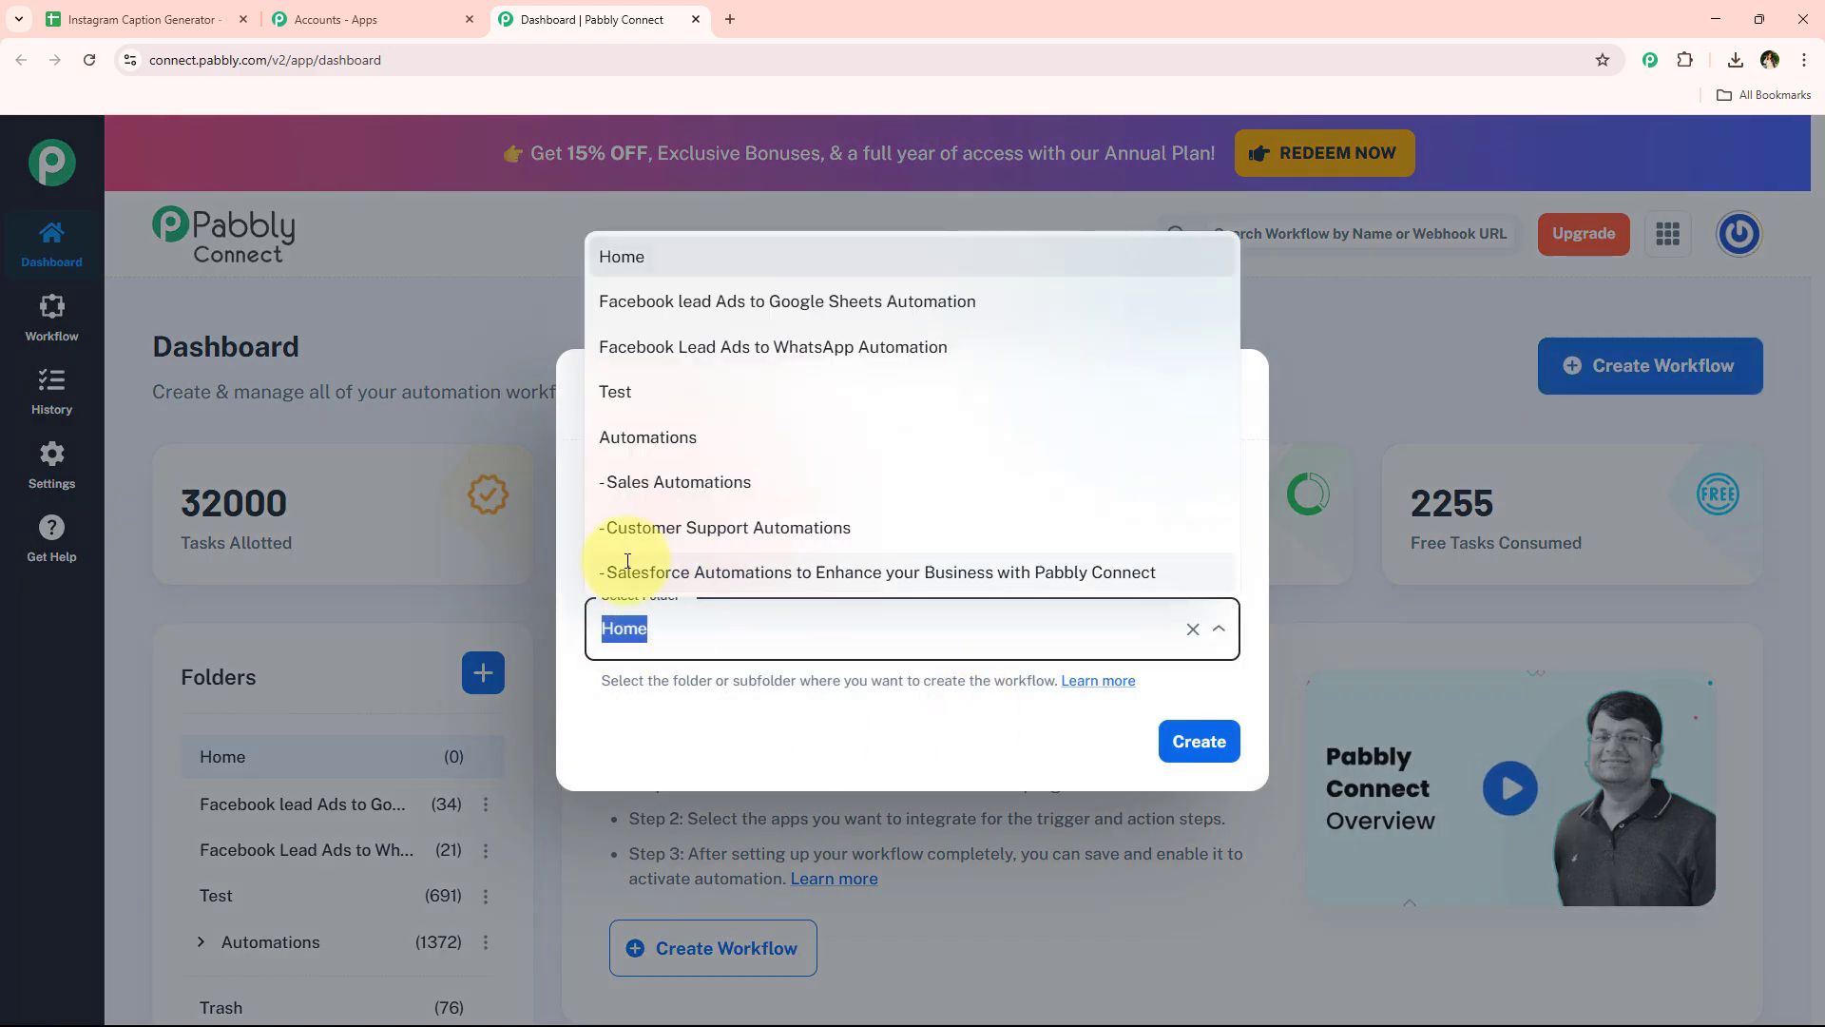
{"action": "left_click", "coordinate": [674, 437]}
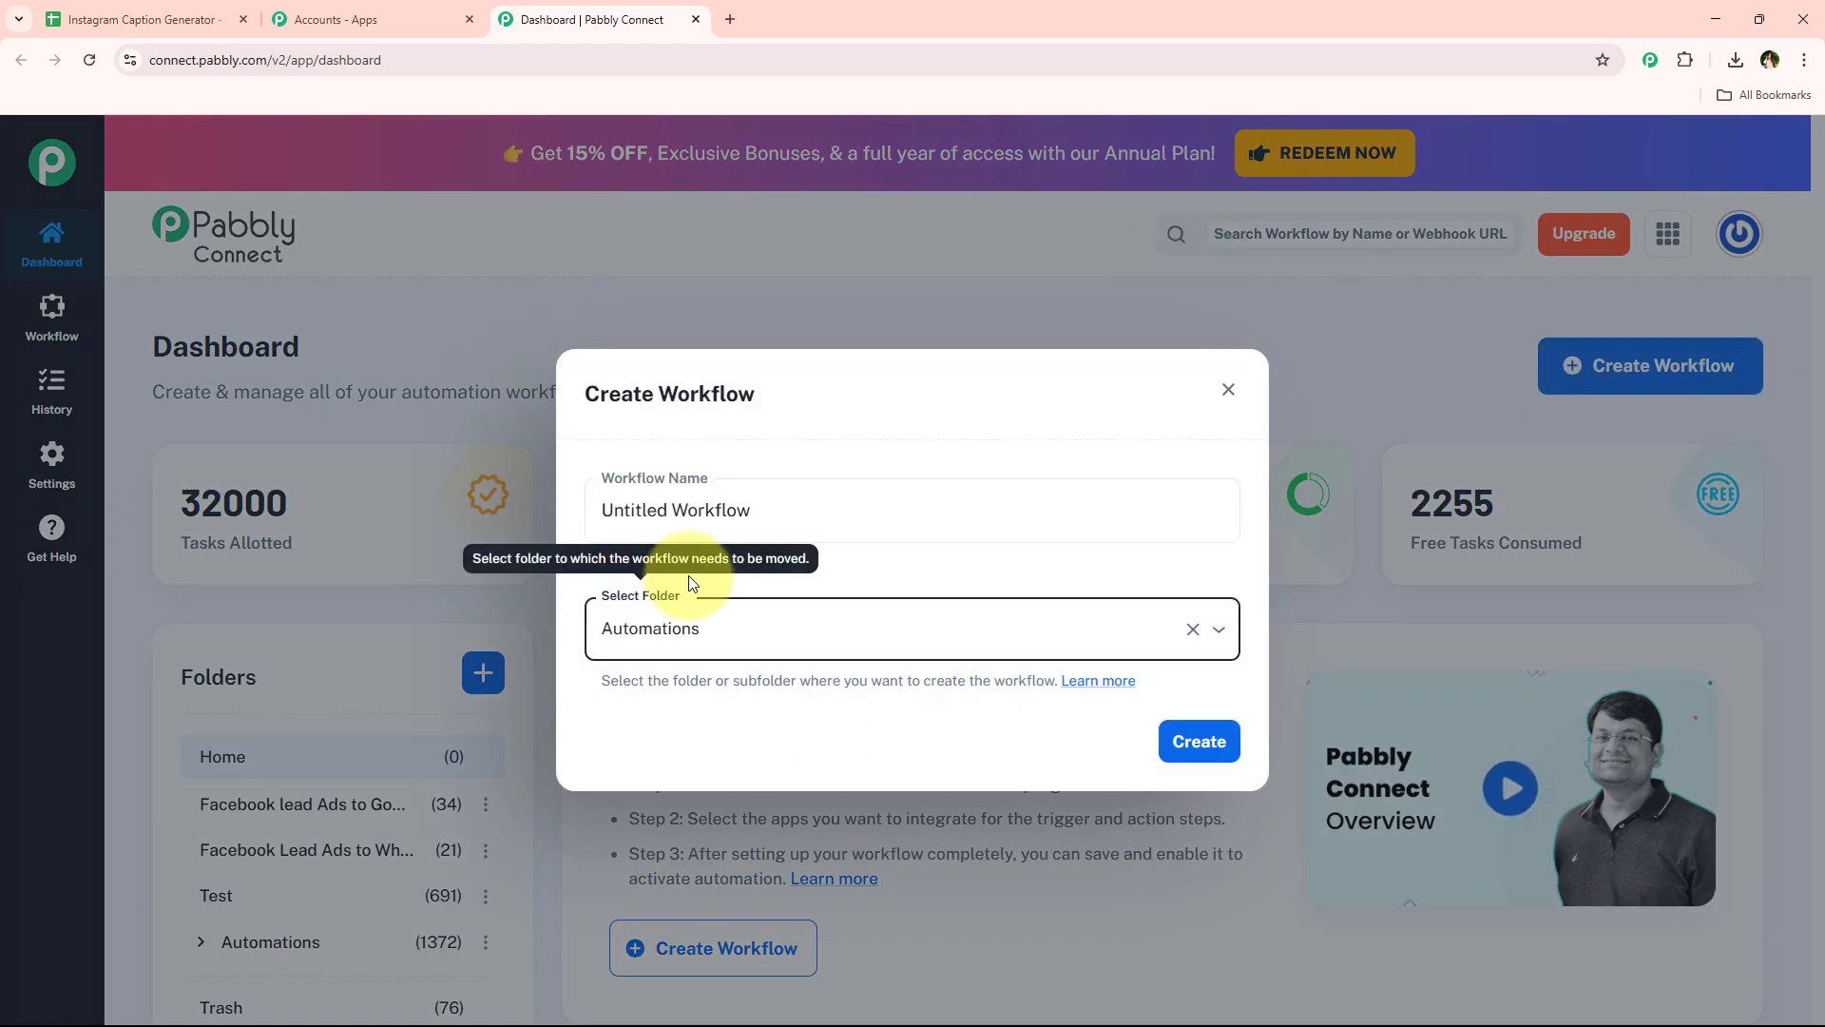
{"action": "left_click", "coordinate": [834, 511]}
{"action": "left_click_drag", "start_coordinate": [835, 511], "coordinate": [574, 511]}
{"action": "type", "text": "Generate AI-Powered Instagram Captions in Google Sheets"}
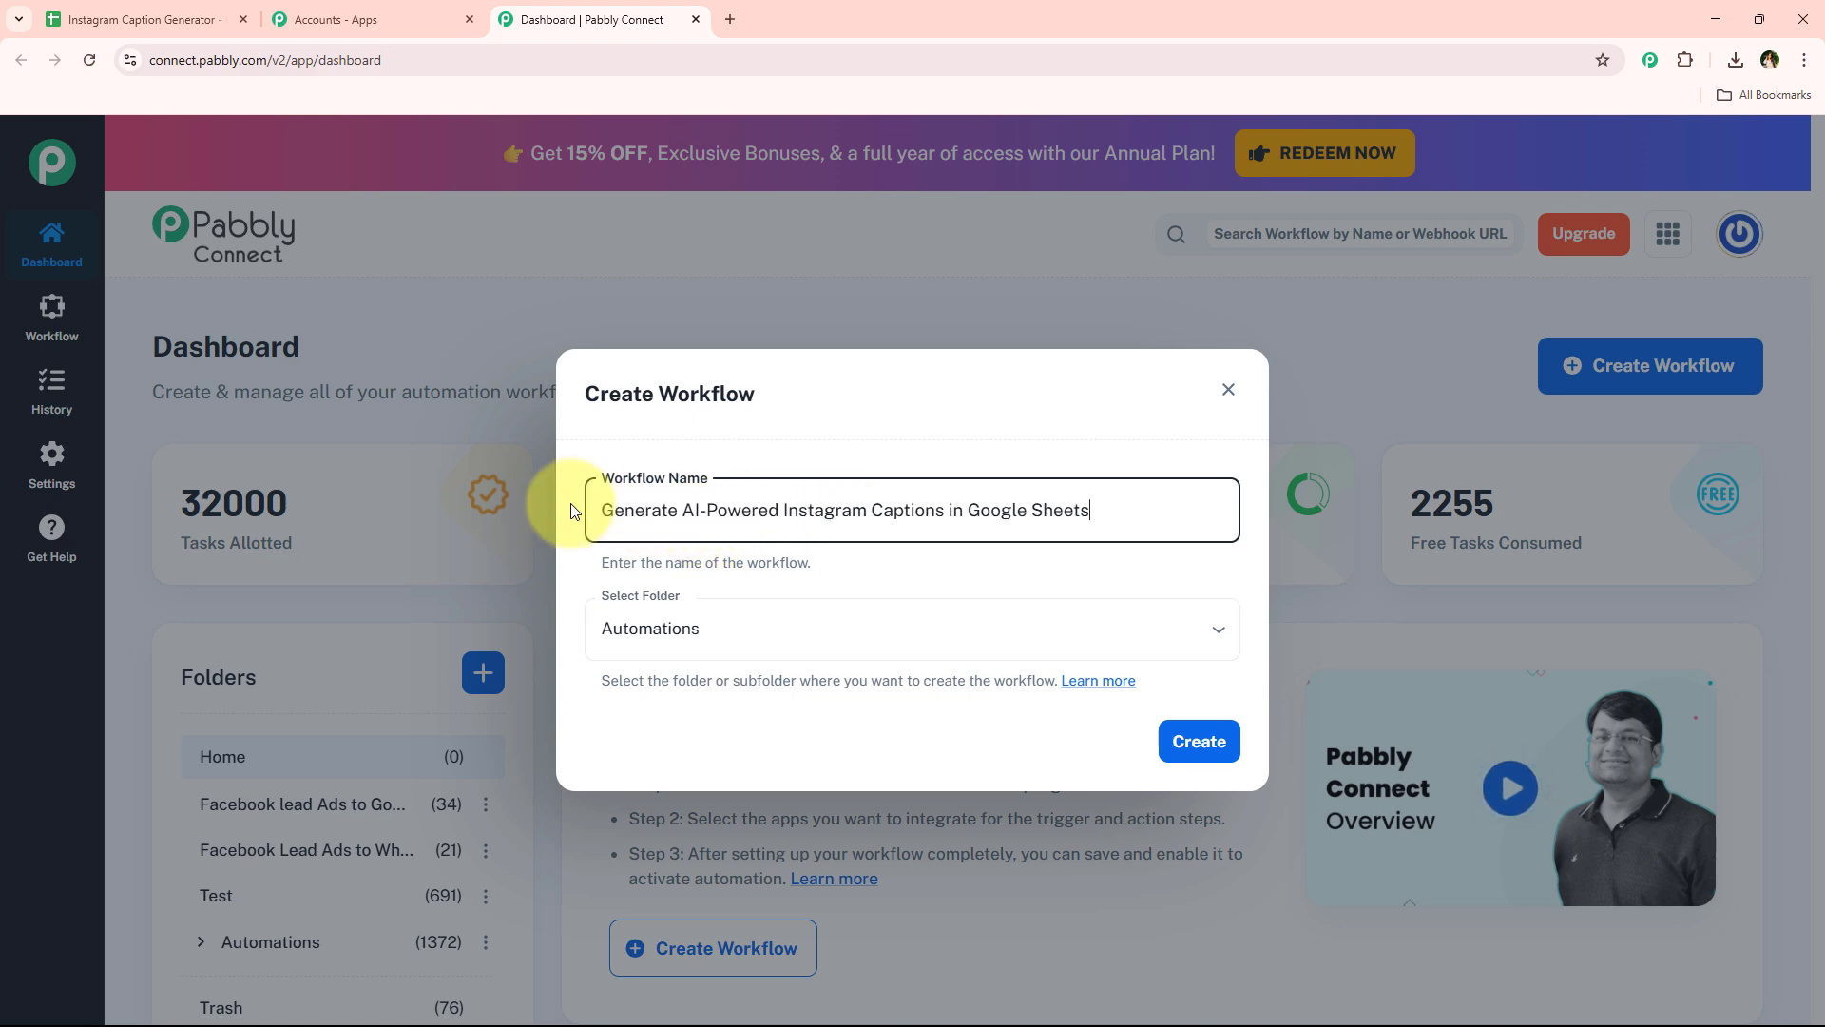
{"action": "left_click", "coordinate": [862, 590]}
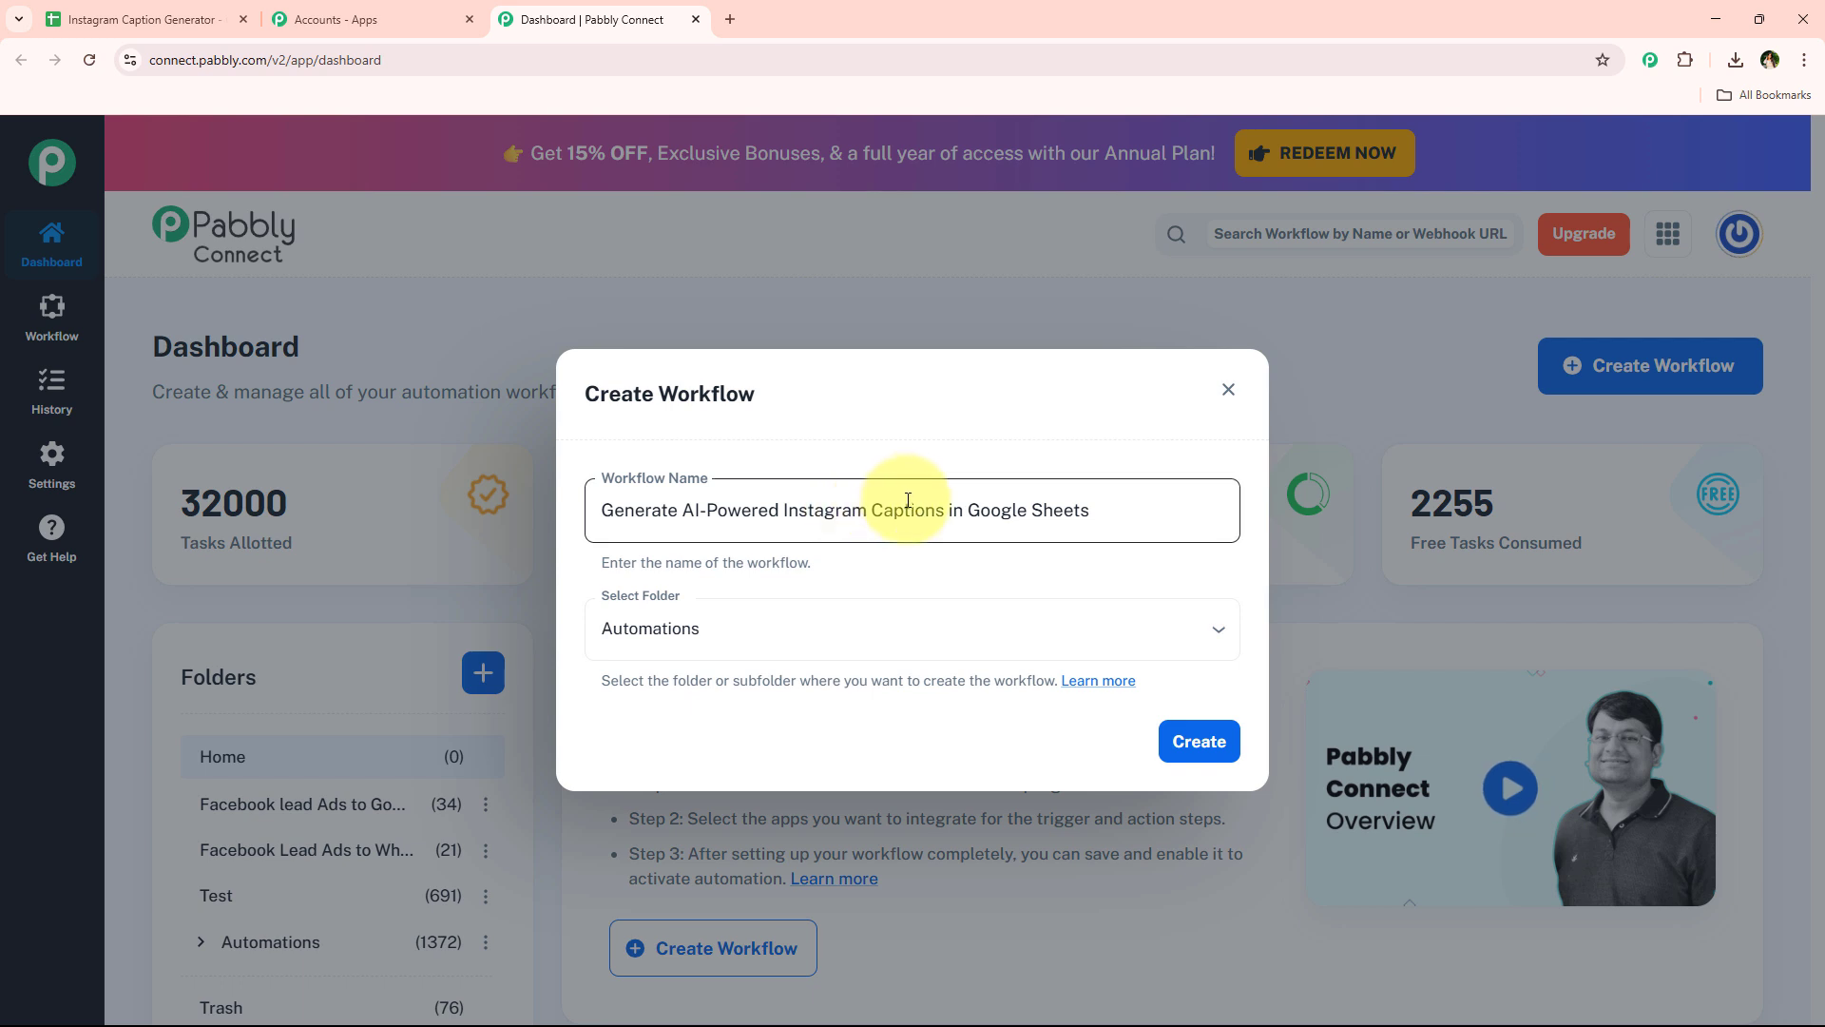
{"action": "left_click", "coordinate": [1194, 740]}
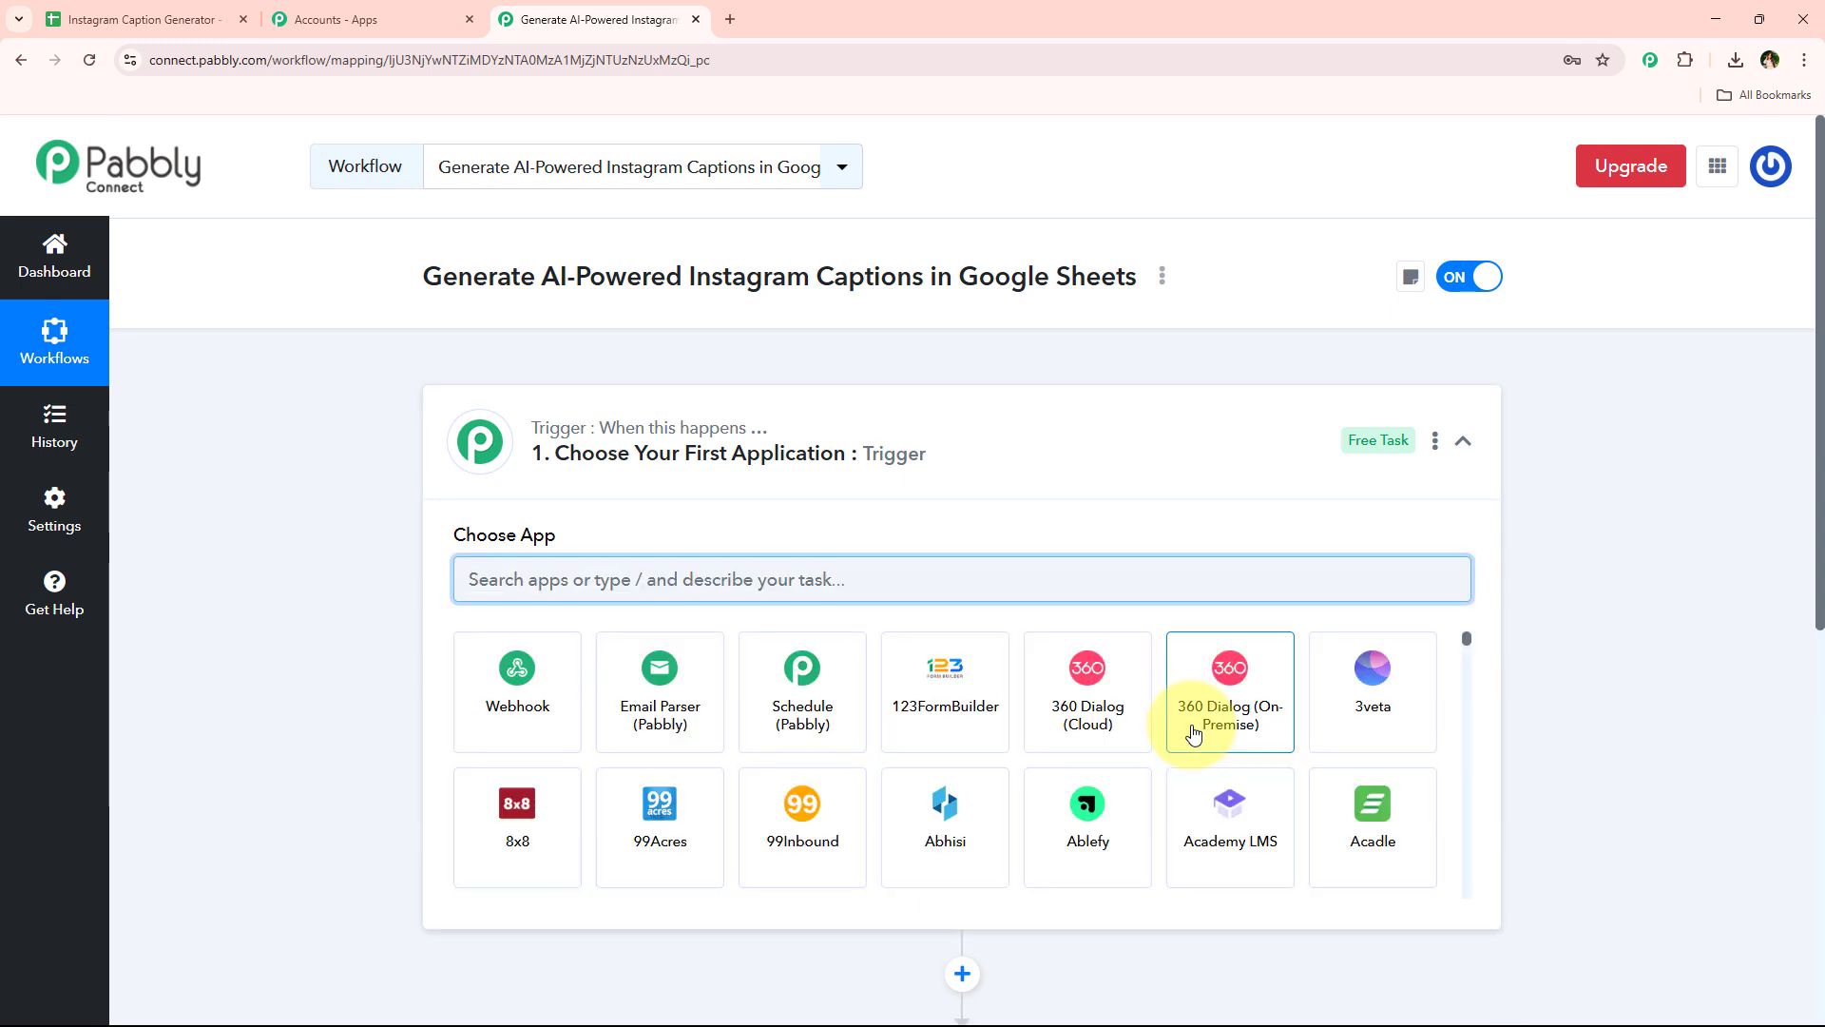
Set the trigger app to Google Sheets with the New or Updated Spreadsheet Row event
{"action": "left_click", "coordinate": [1154, 457]}
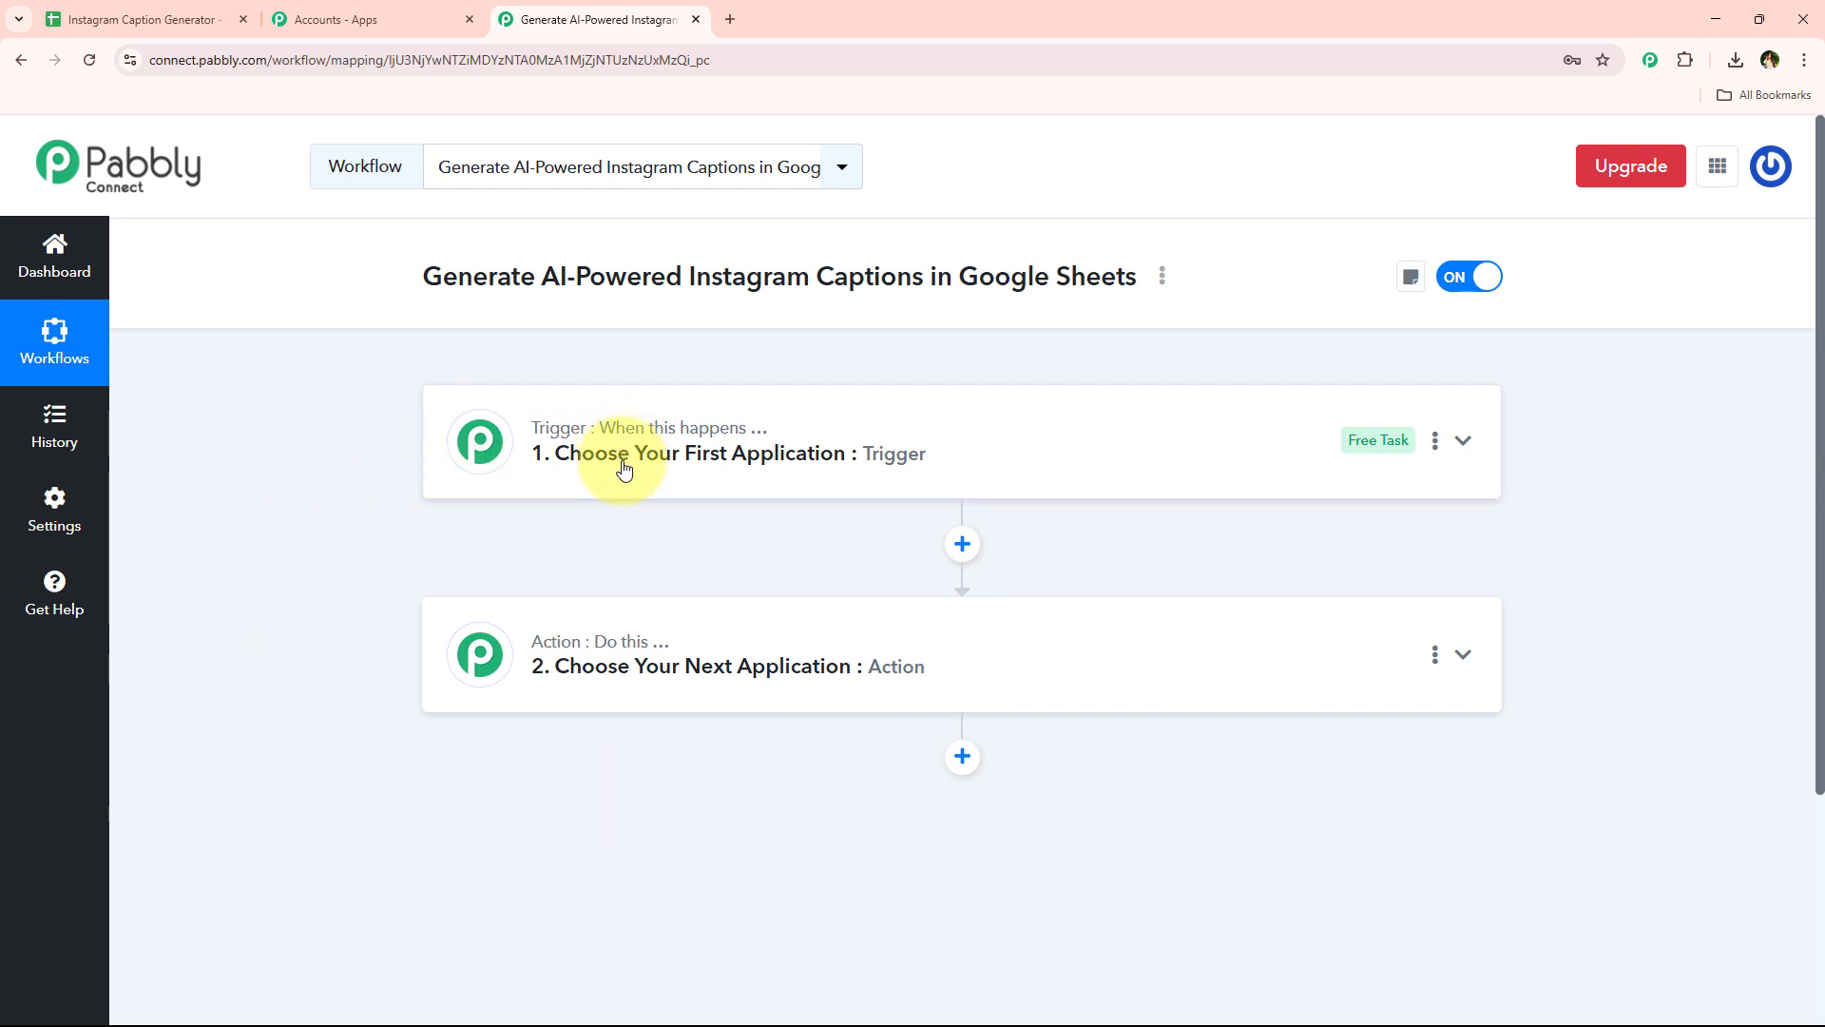
{"action": "mouse_move", "coordinate": [636, 643]}
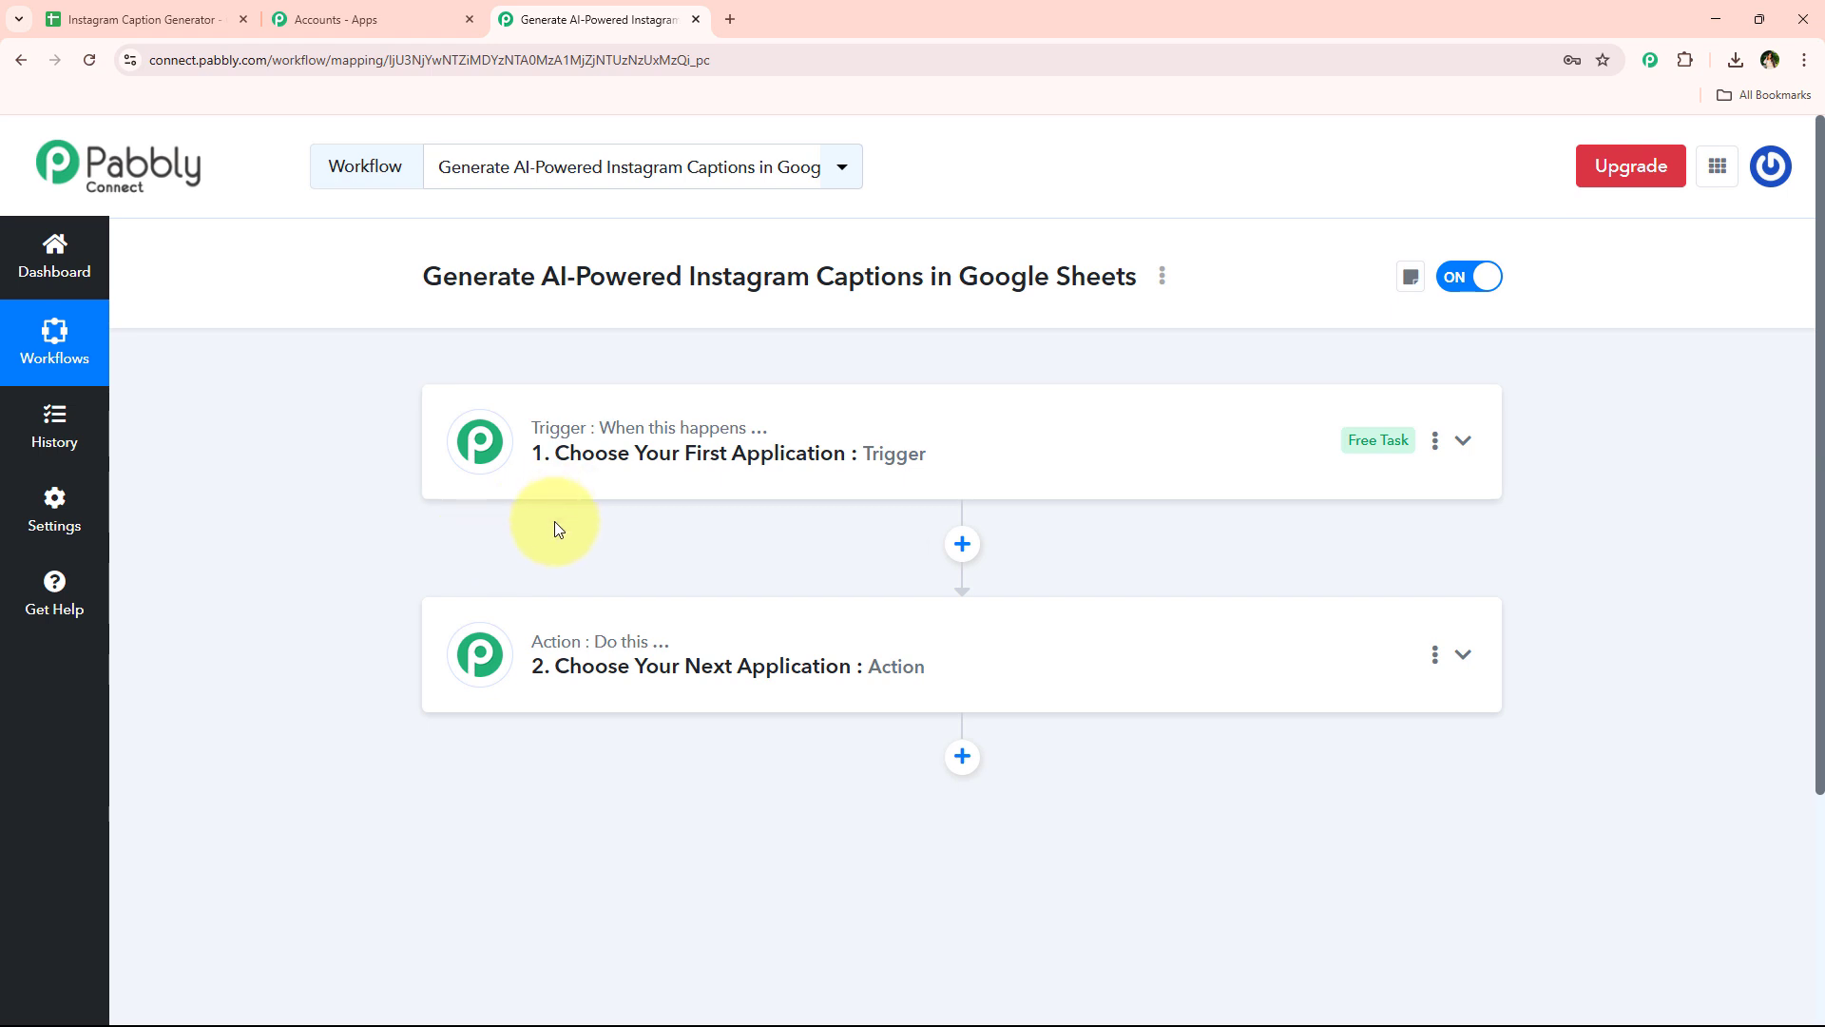
{"action": "left_click", "coordinate": [619, 476]}
{"action": "left_click", "coordinate": [614, 581]}
{"action": "type", "text": "shee"}
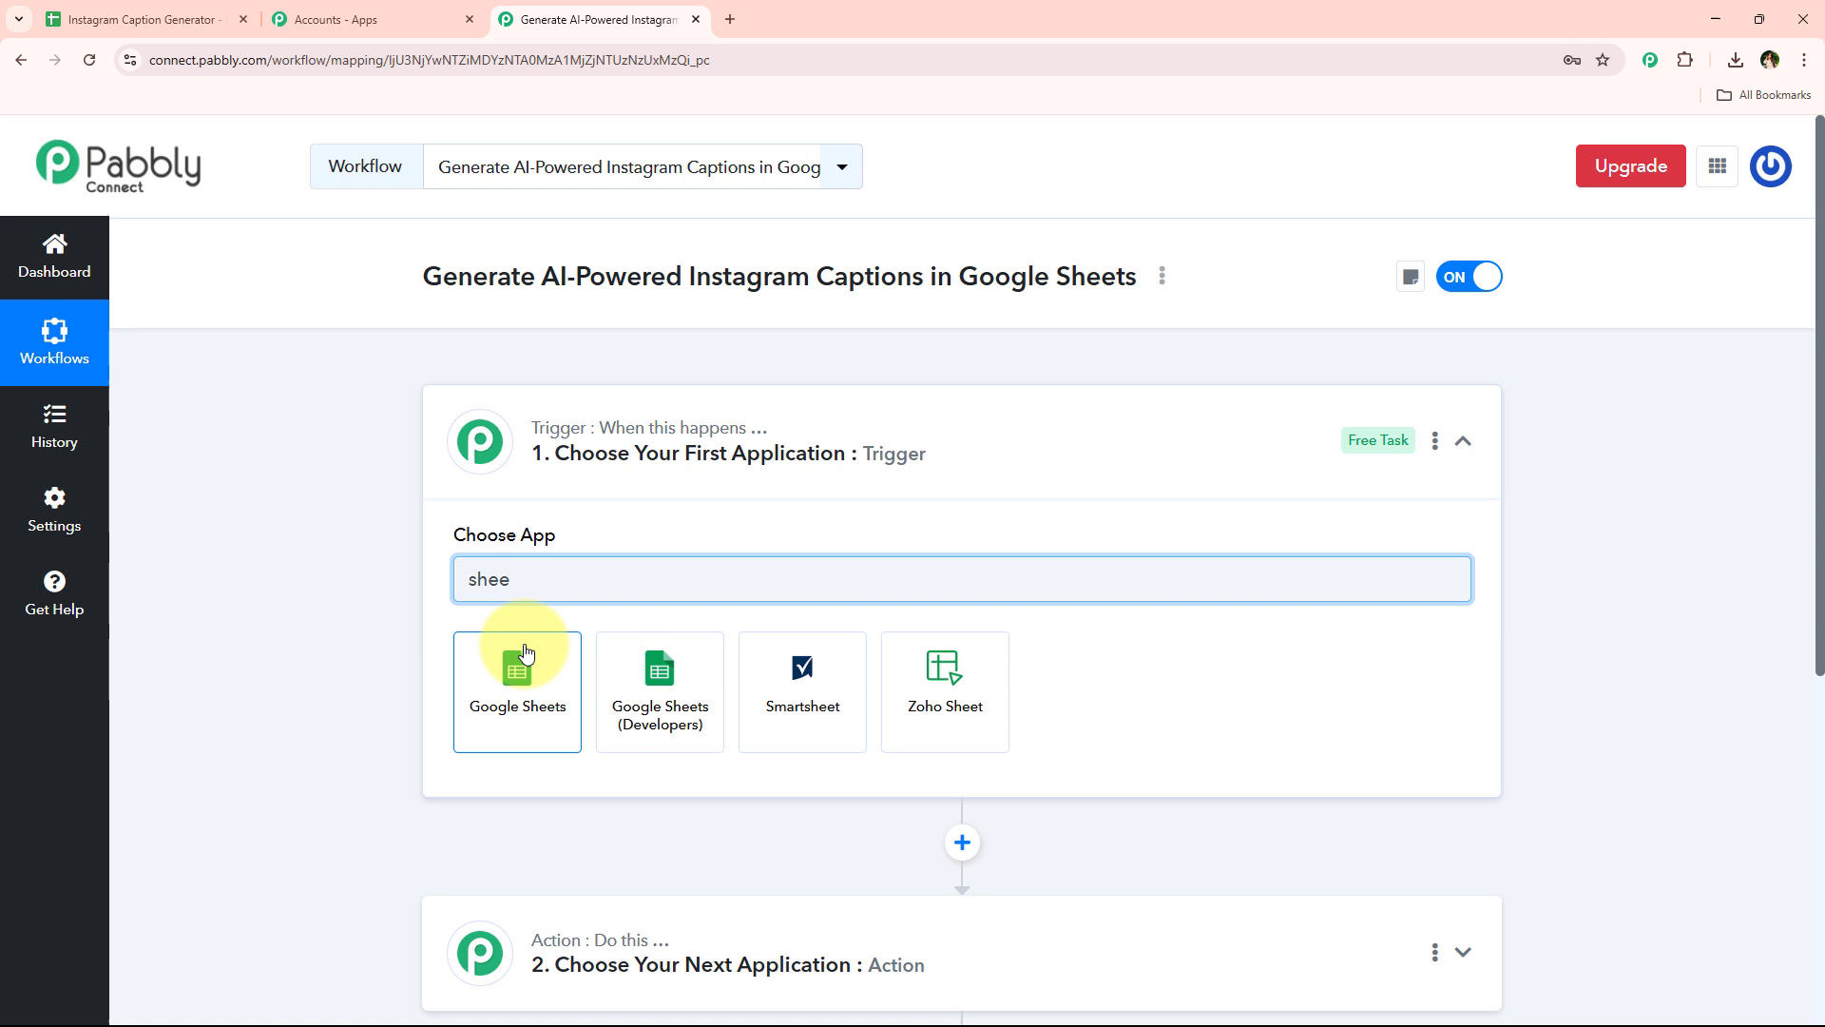
{"action": "left_click", "coordinate": [526, 652]}
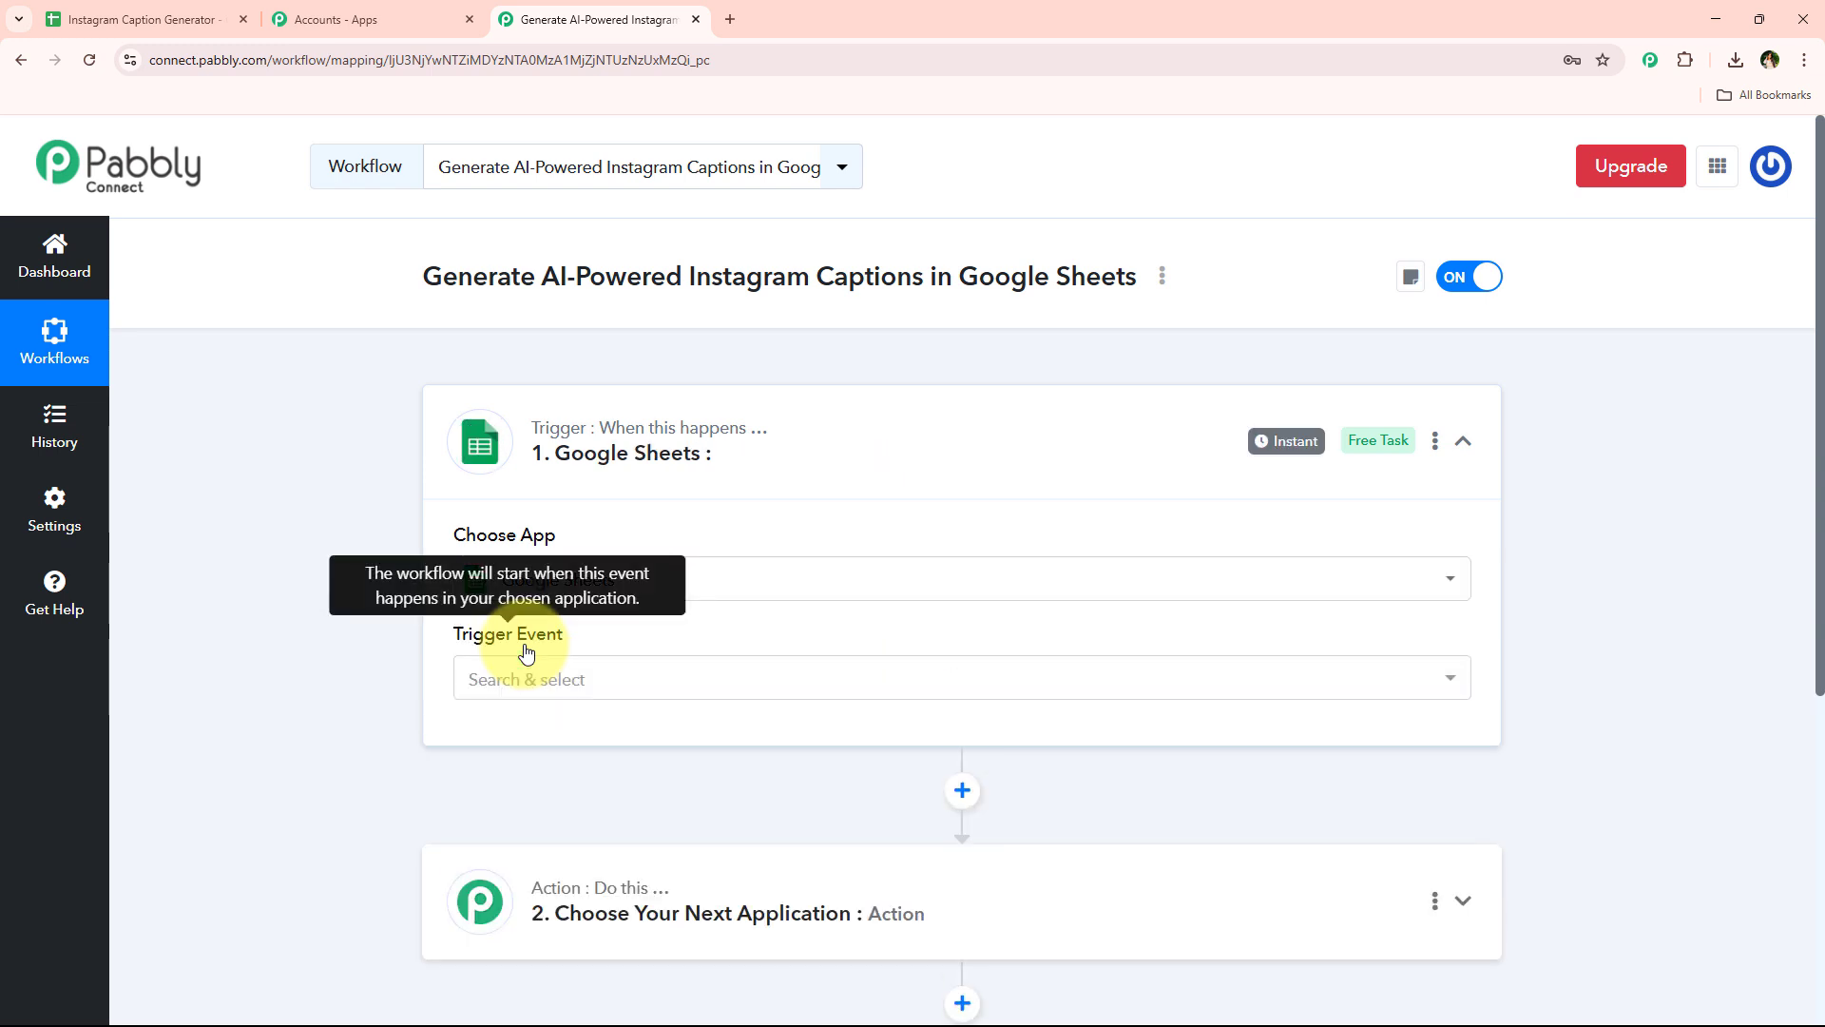
{"action": "left_click", "coordinate": [490, 677]}
{"action": "left_click", "coordinate": [577, 808]}
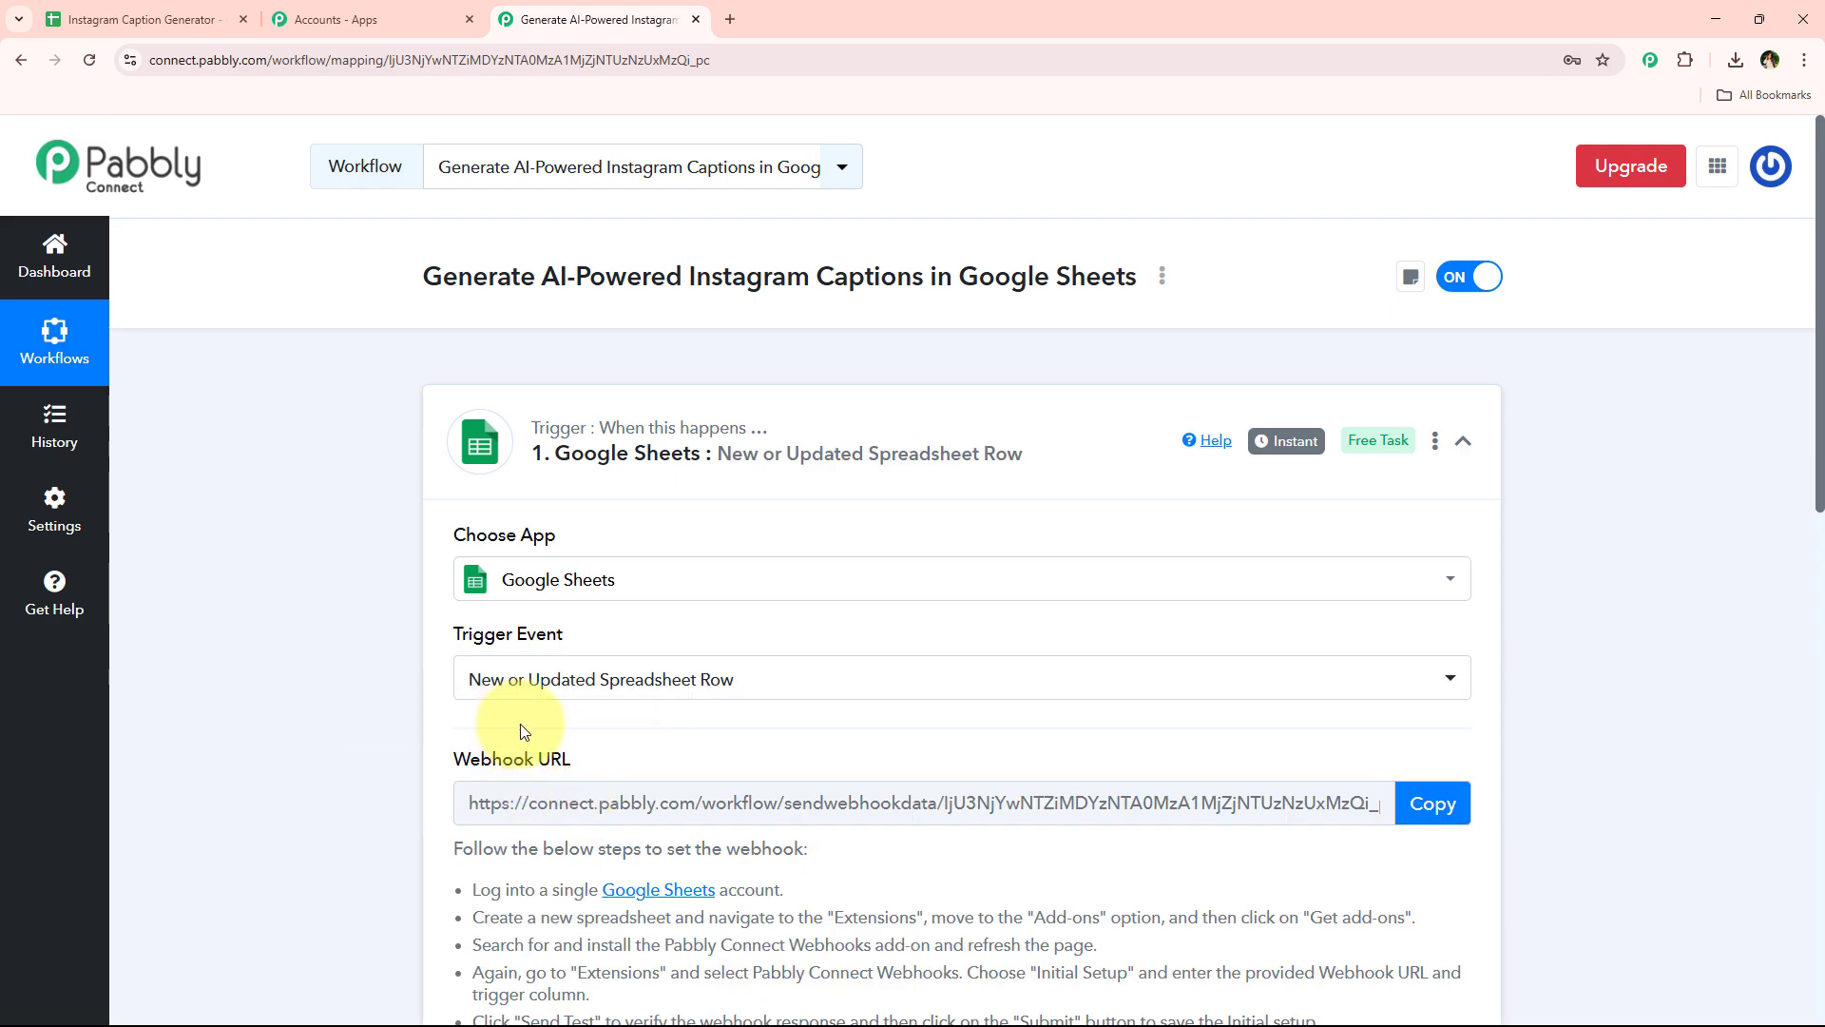
Copy the trigger's webhook URL and start waiting for a webhook response
{"action": "scroll", "coordinate": [523, 722], "scroll_direction": "down", "scroll_amount": 3}
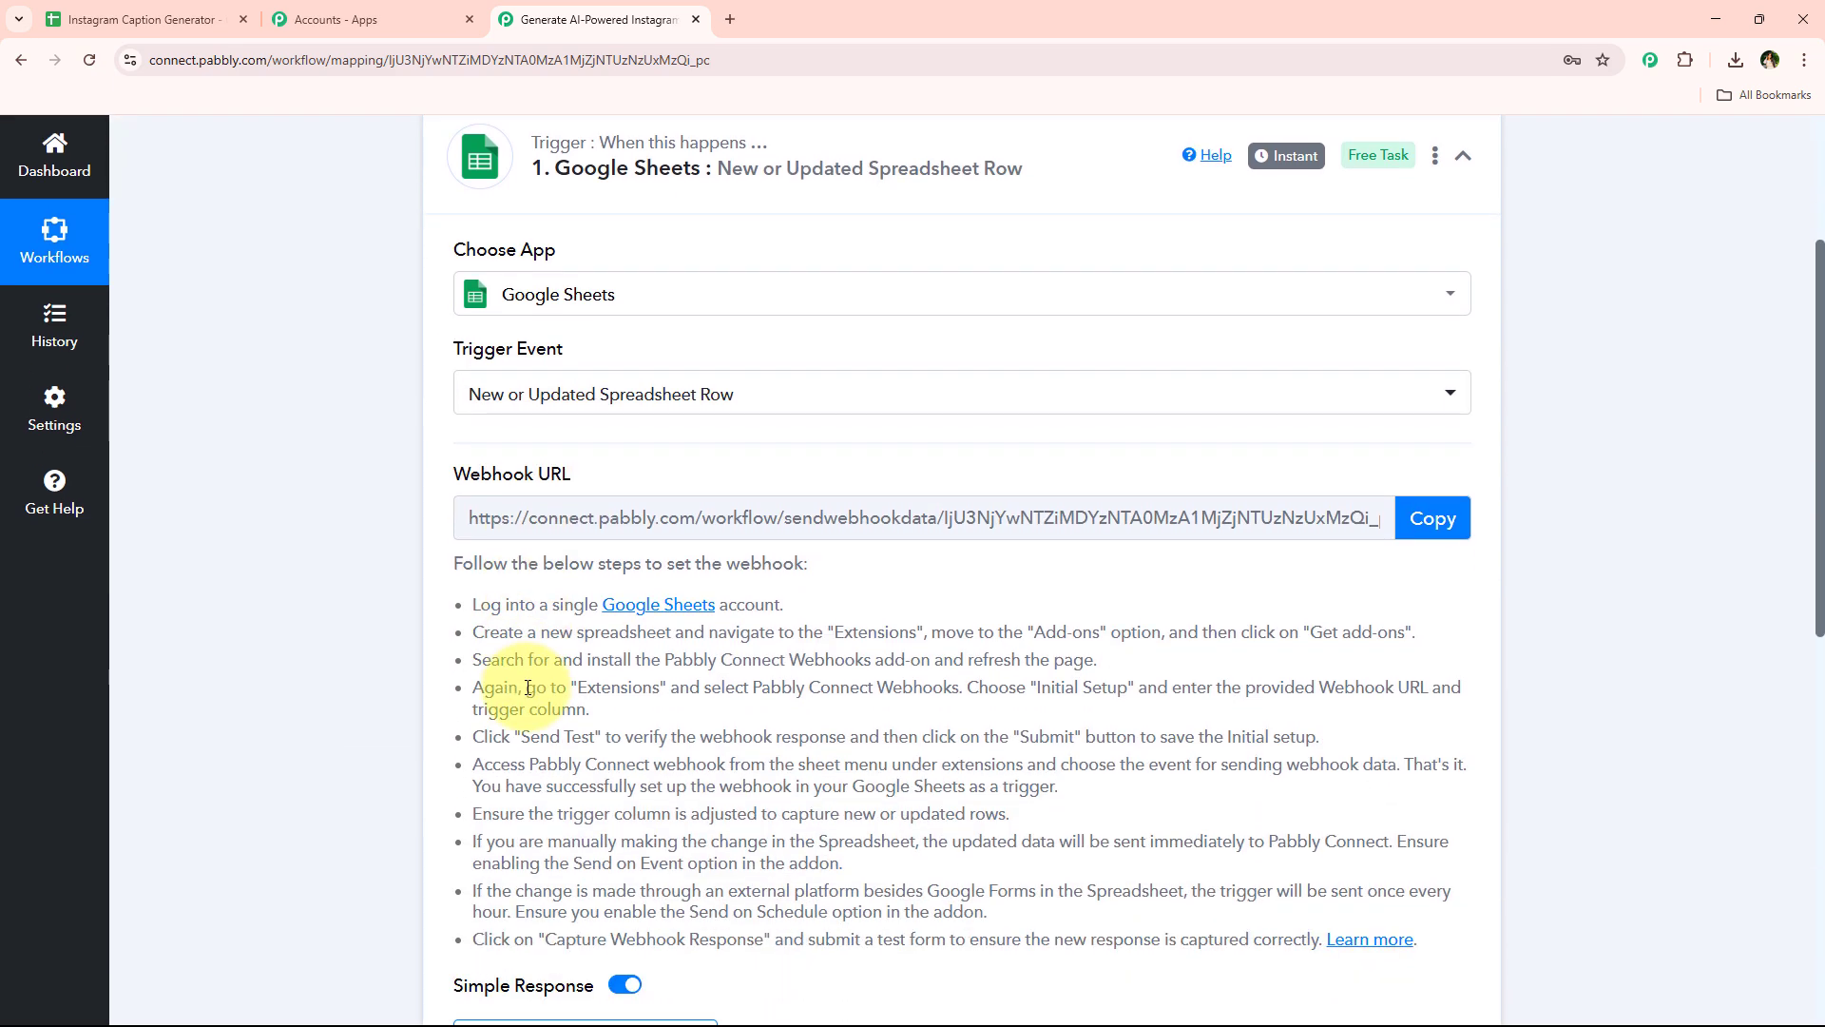
{"action": "scroll", "coordinate": [527, 687], "scroll_direction": "down", "scroll_amount": 2}
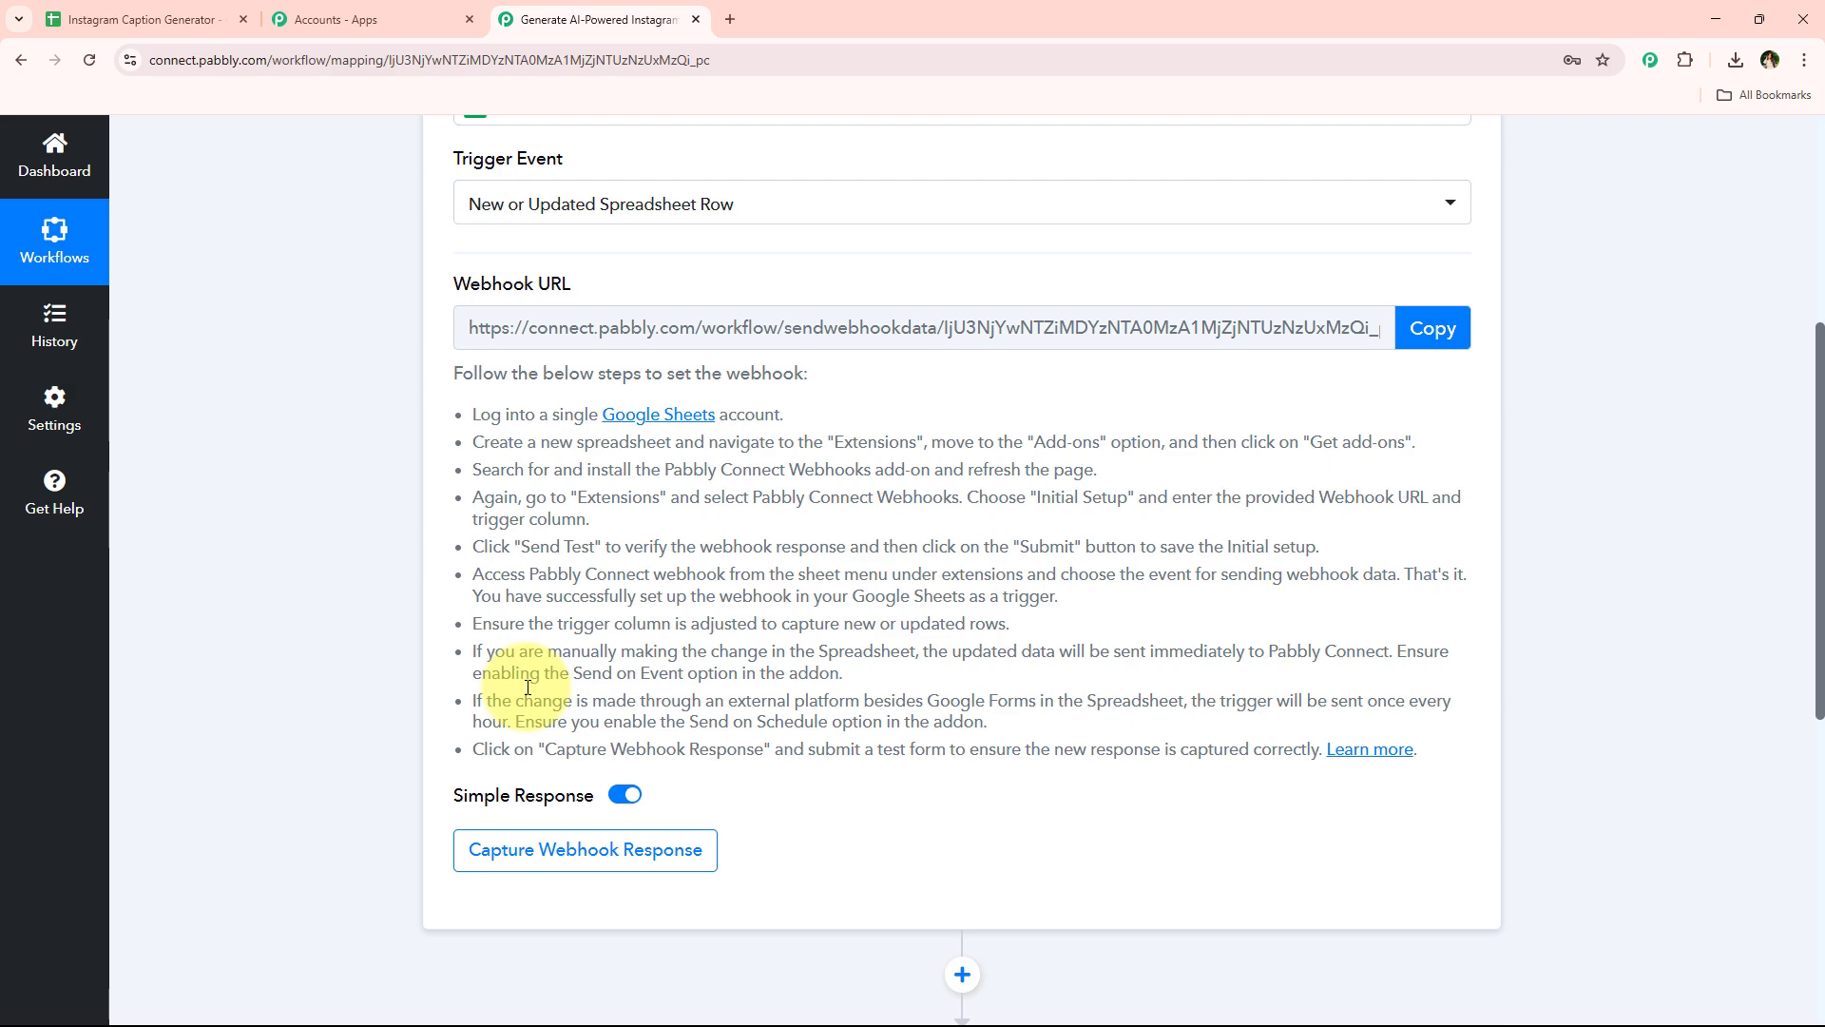
{"action": "left_click", "coordinate": [1435, 340]}
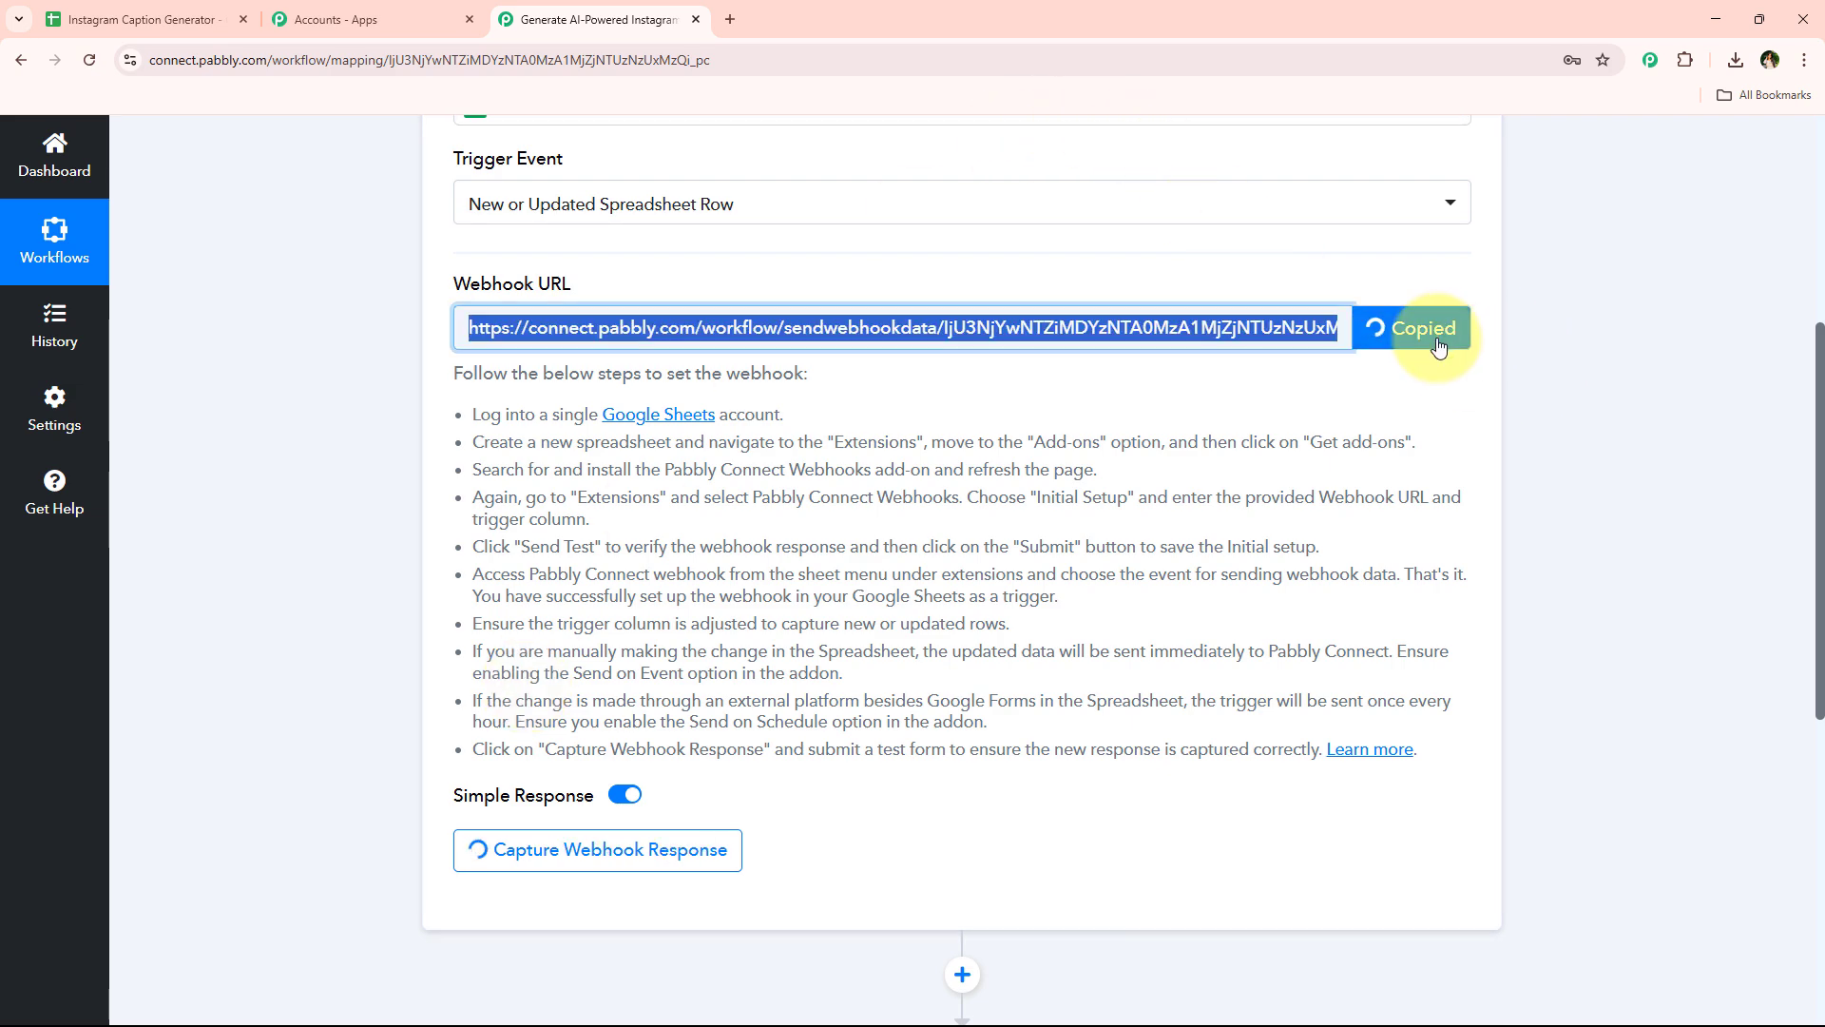
{"action": "left_click_drag", "start_coordinate": [468, 406], "coordinate": [1106, 703]}
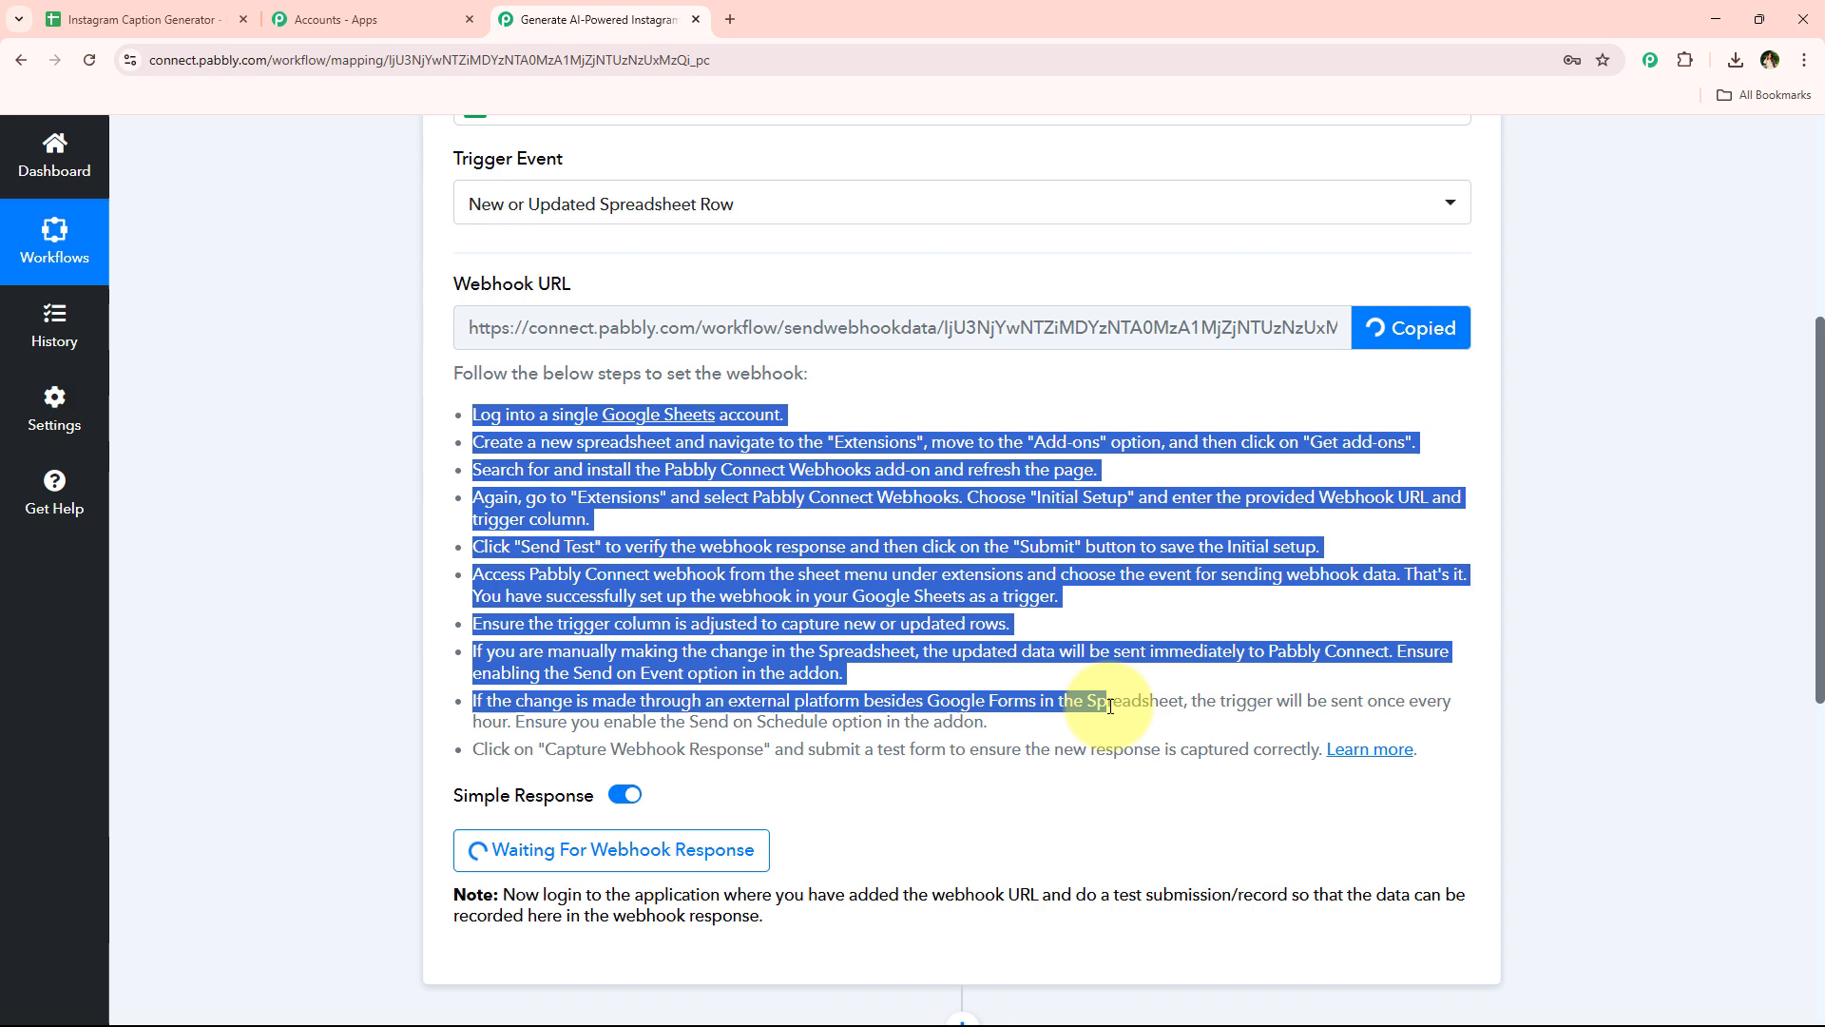
Switch to the Instagram Caption Generator spreadsheet and set its zoom to 125%
{"action": "left_click", "coordinate": [176, 8]}
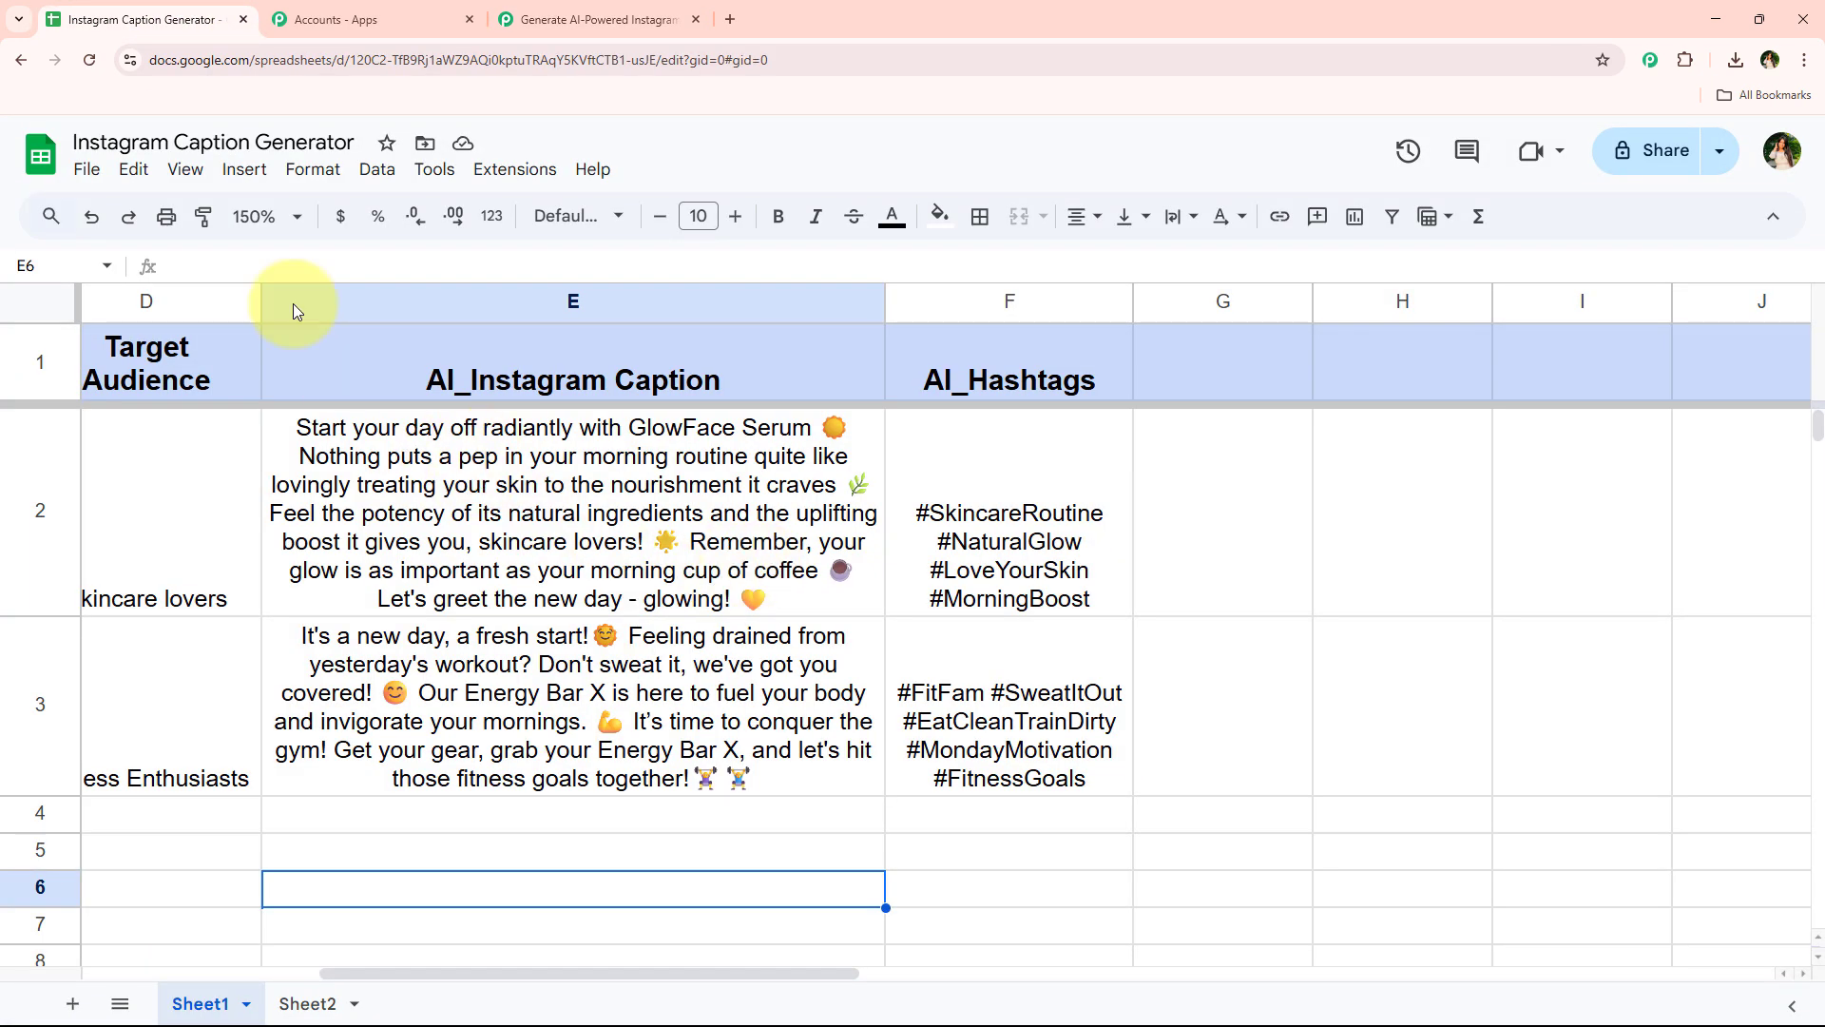
{"action": "left_click", "coordinate": [267, 215]}
{"action": "left_click", "coordinate": [257, 408]}
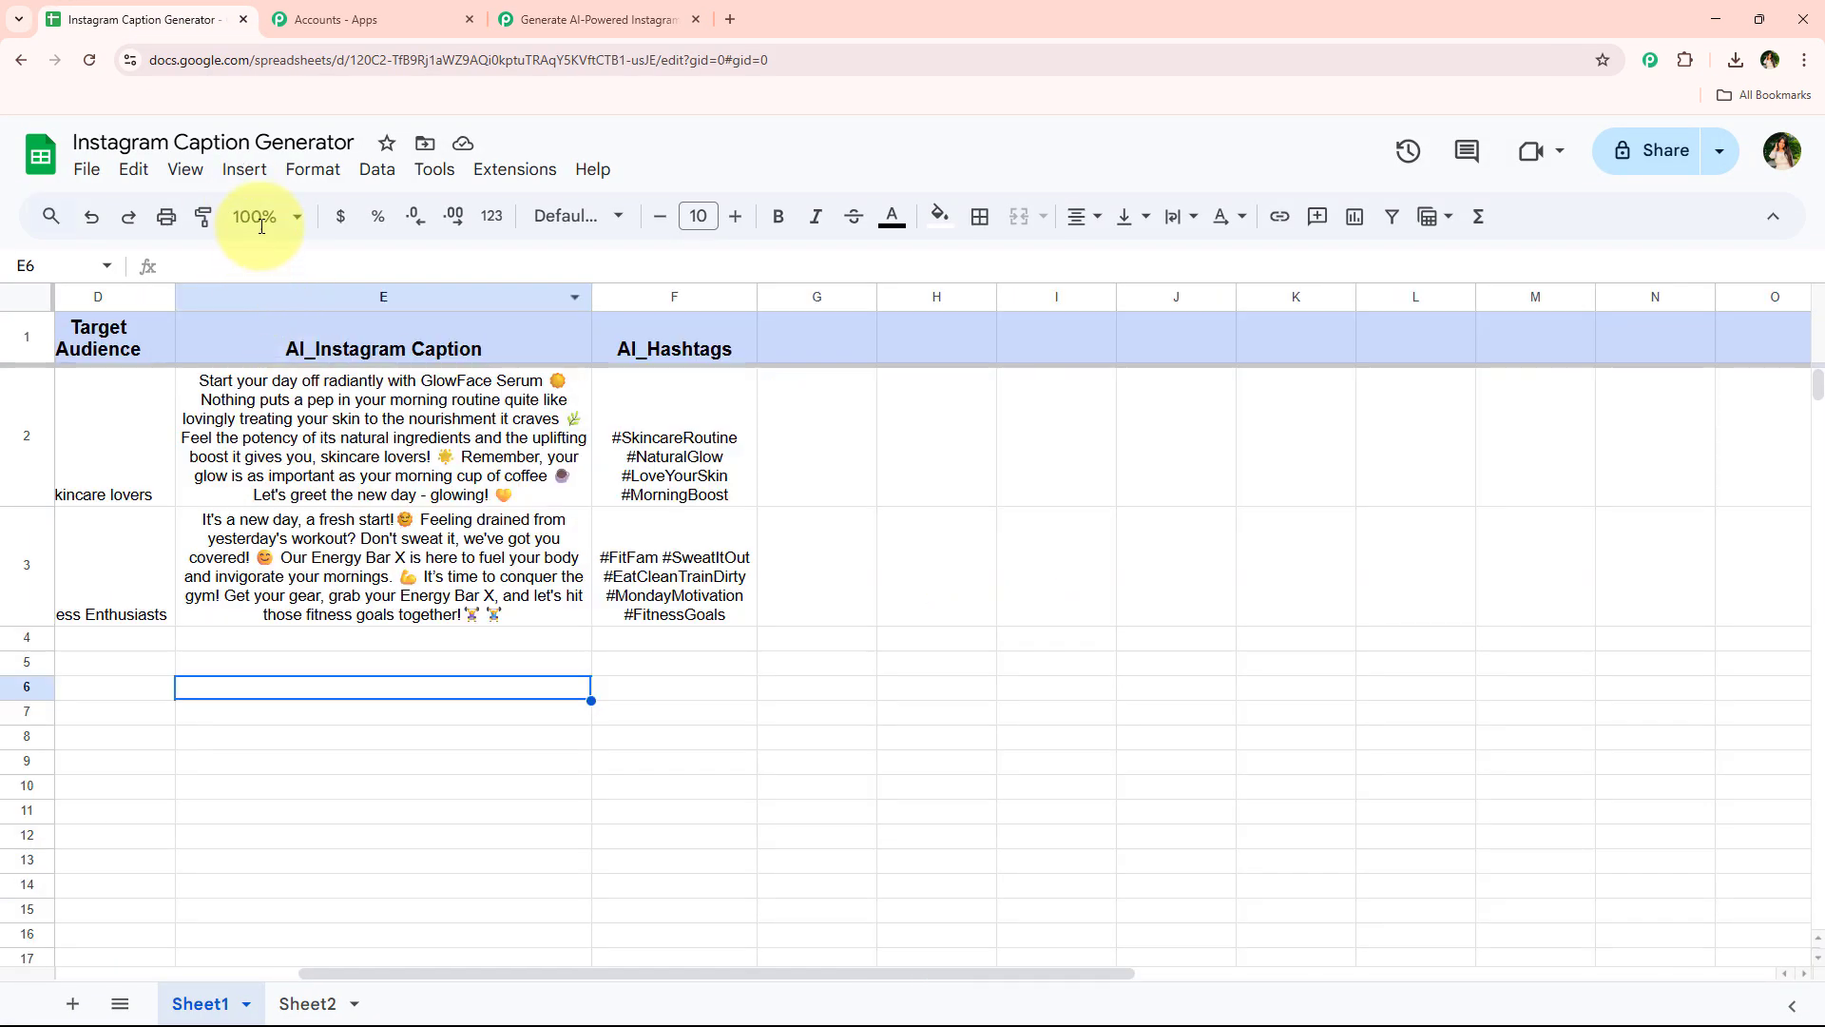
Search the Google Workspace Marketplace add-ons for Pabbly Connect Webhooks
{"action": "left_click", "coordinate": [520, 175]}
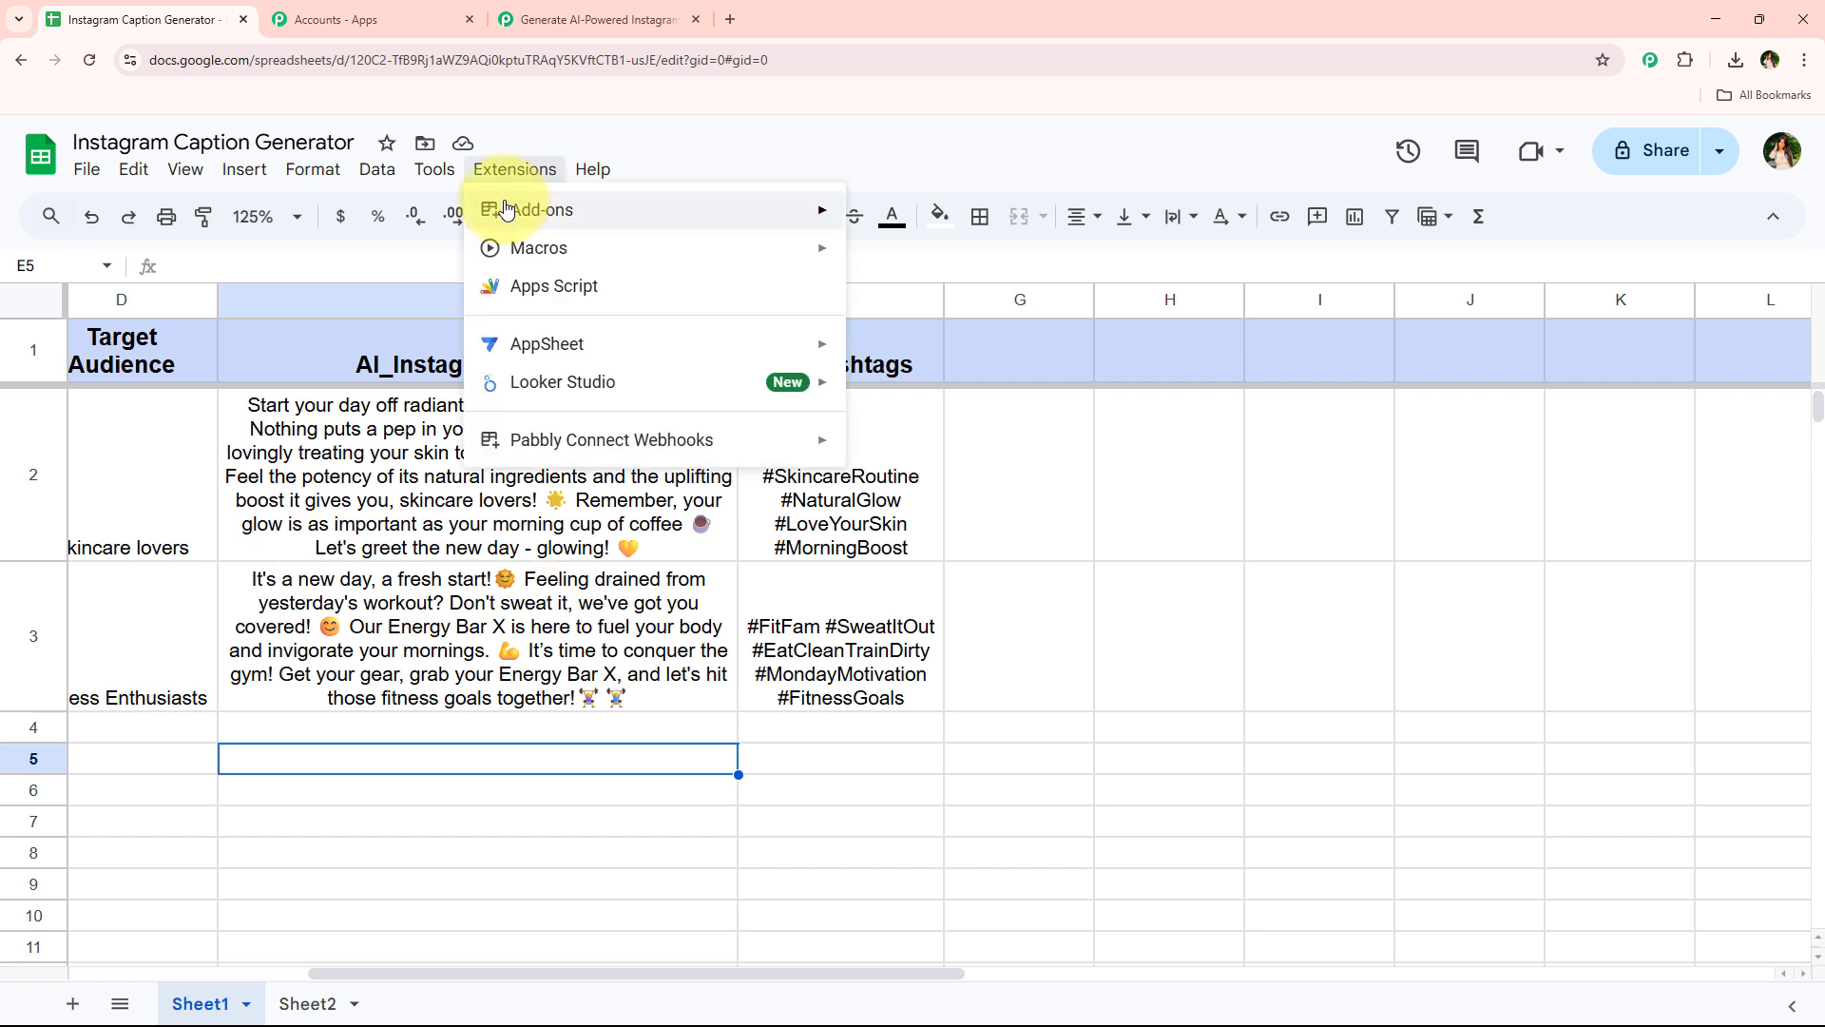
{"action": "mouse_move", "coordinate": [730, 217]}
{"action": "left_click", "coordinate": [927, 219]}
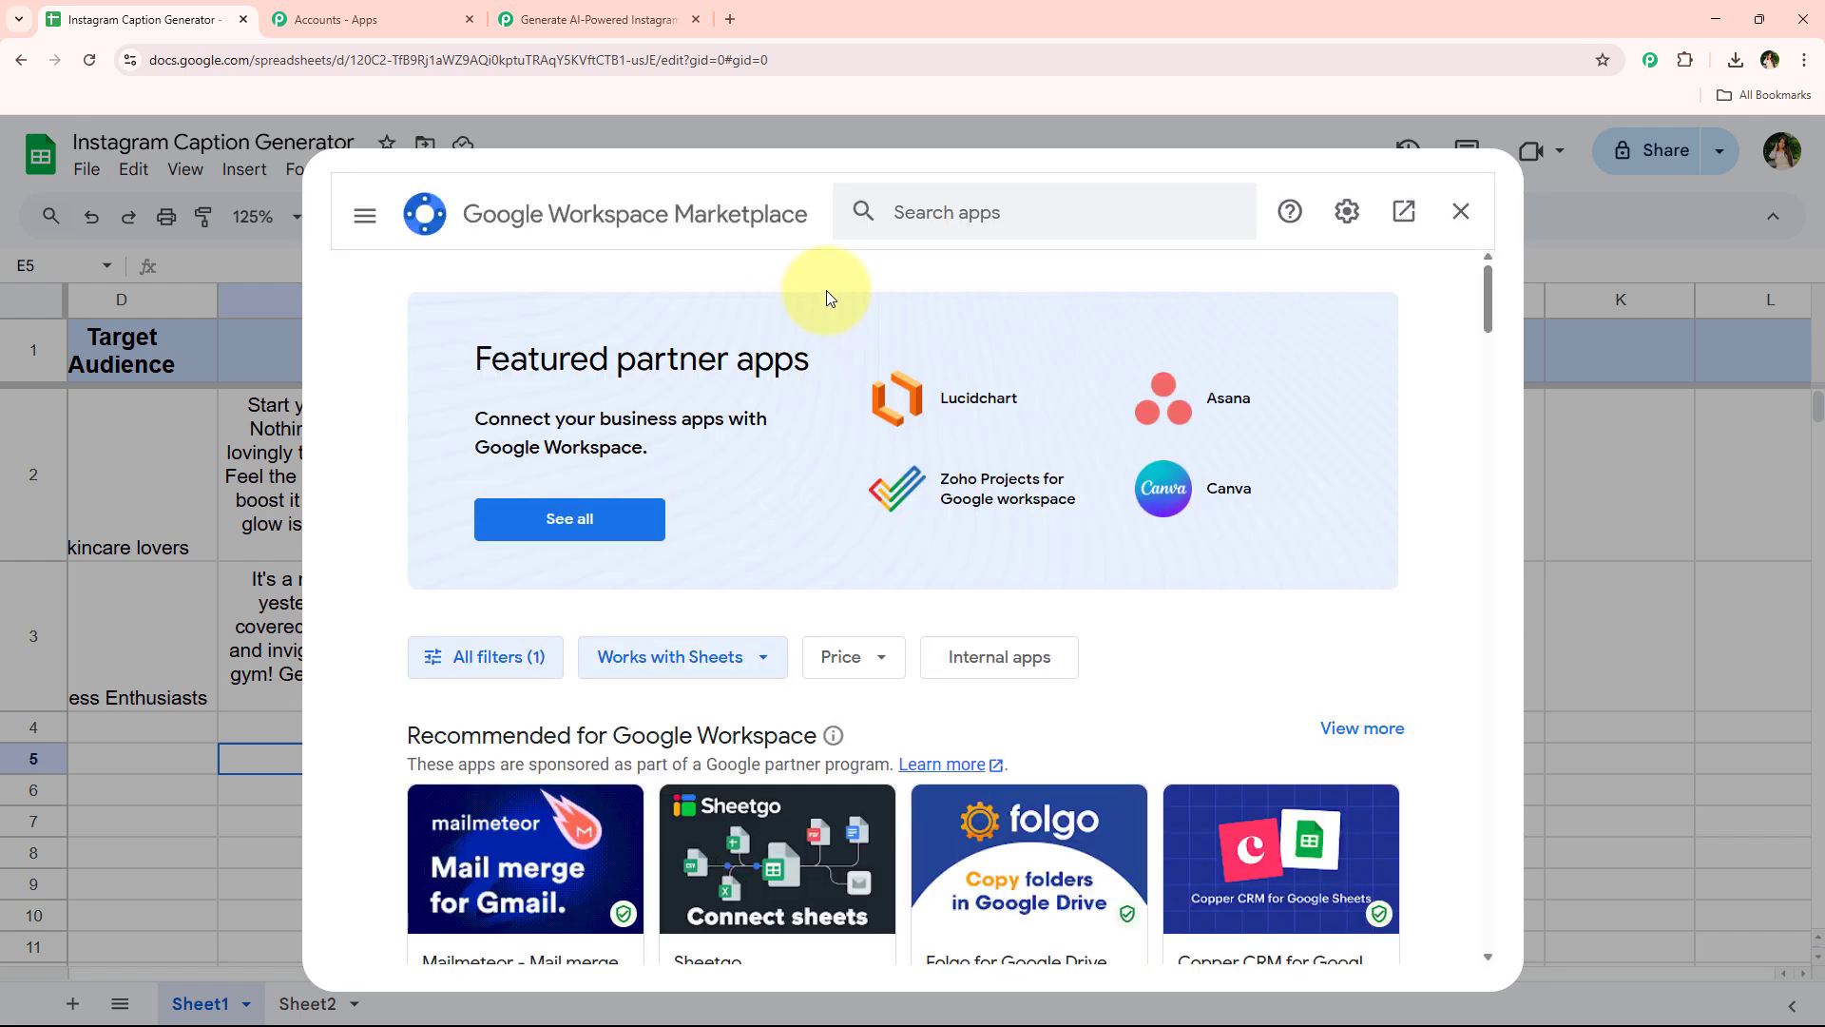
{"action": "left_click", "coordinate": [941, 224]}
{"action": "type", "text": "p"}
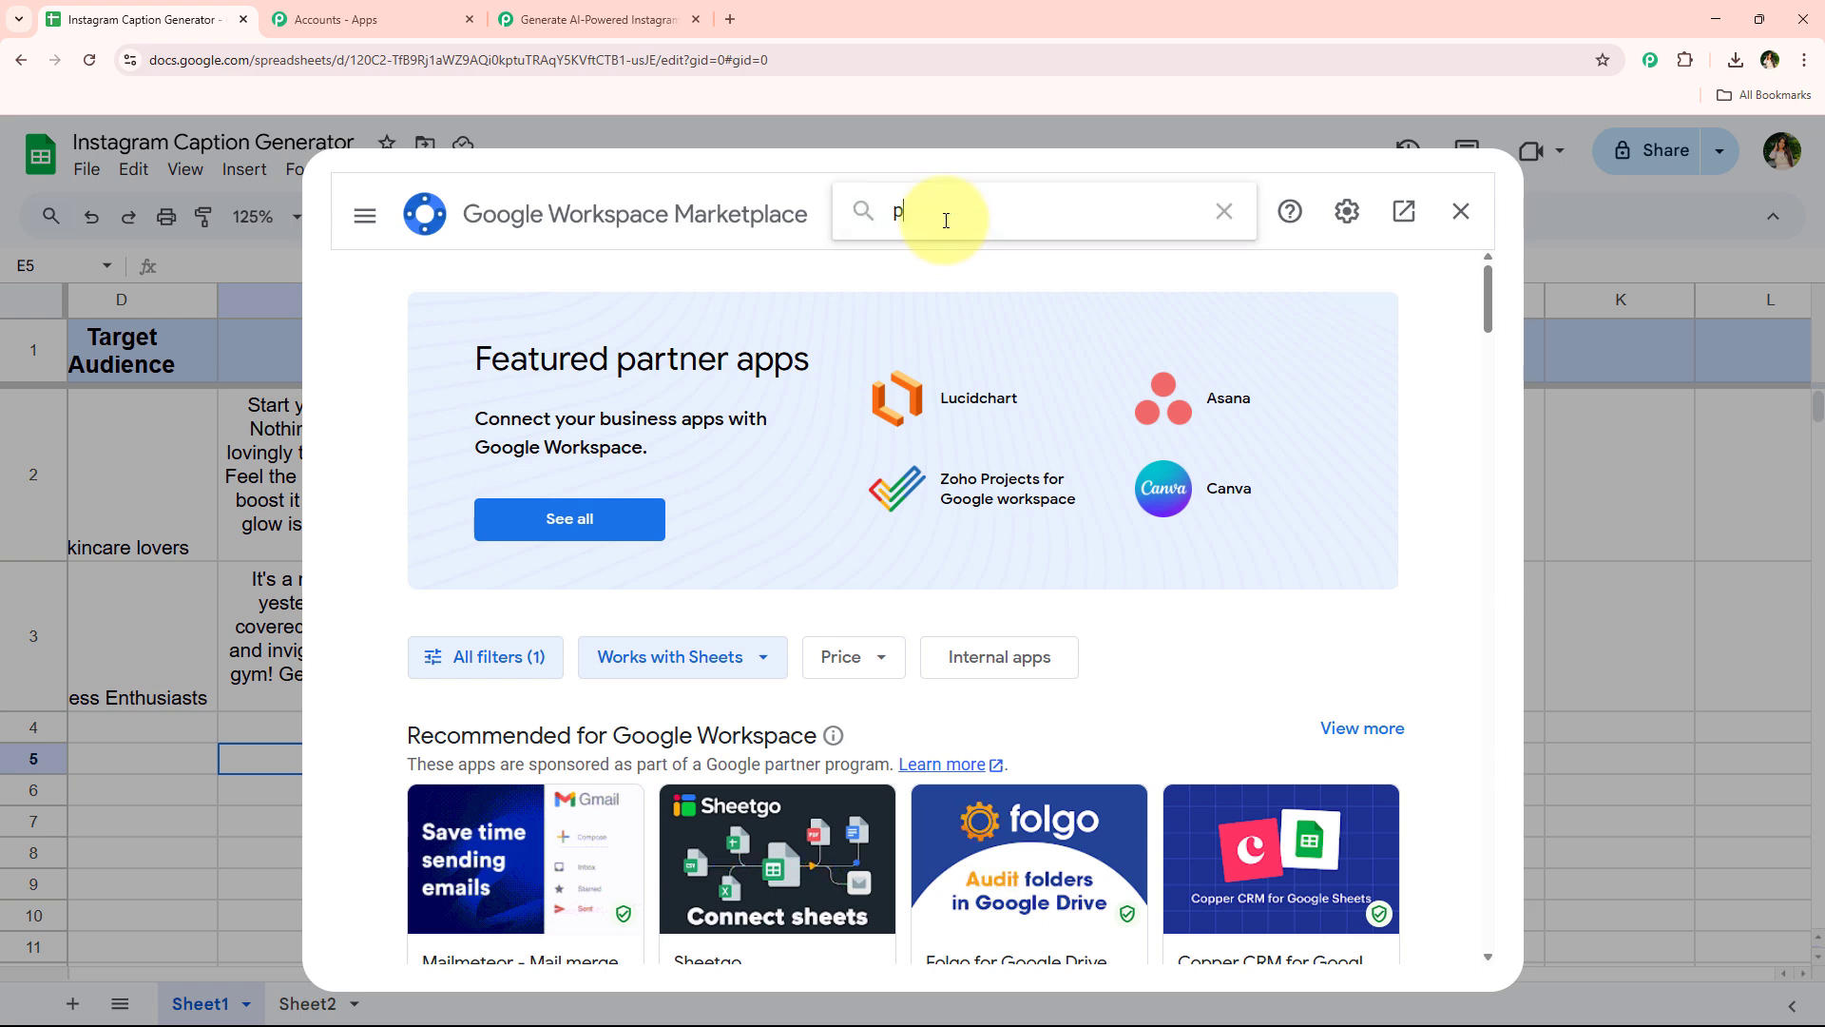
{"action": "type", "text": "abb"}
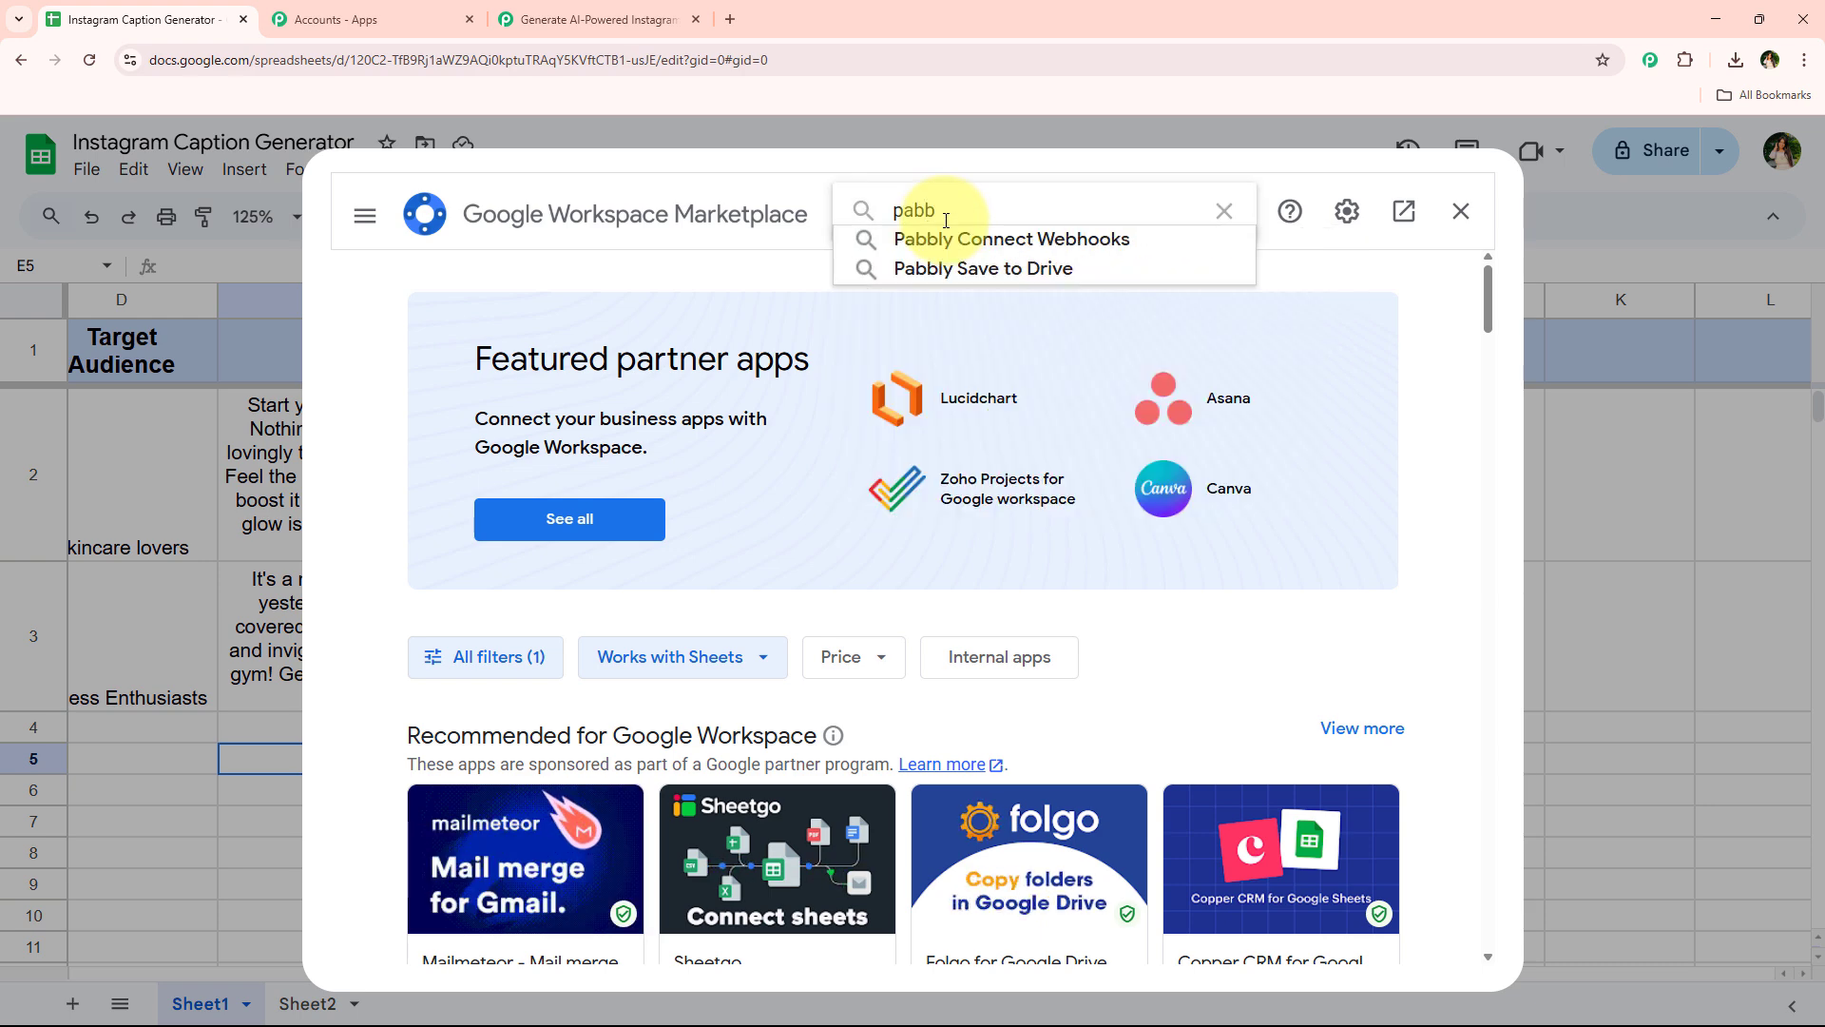
{"action": "key", "text": "Down"}
{"action": "key", "text": "Return"}
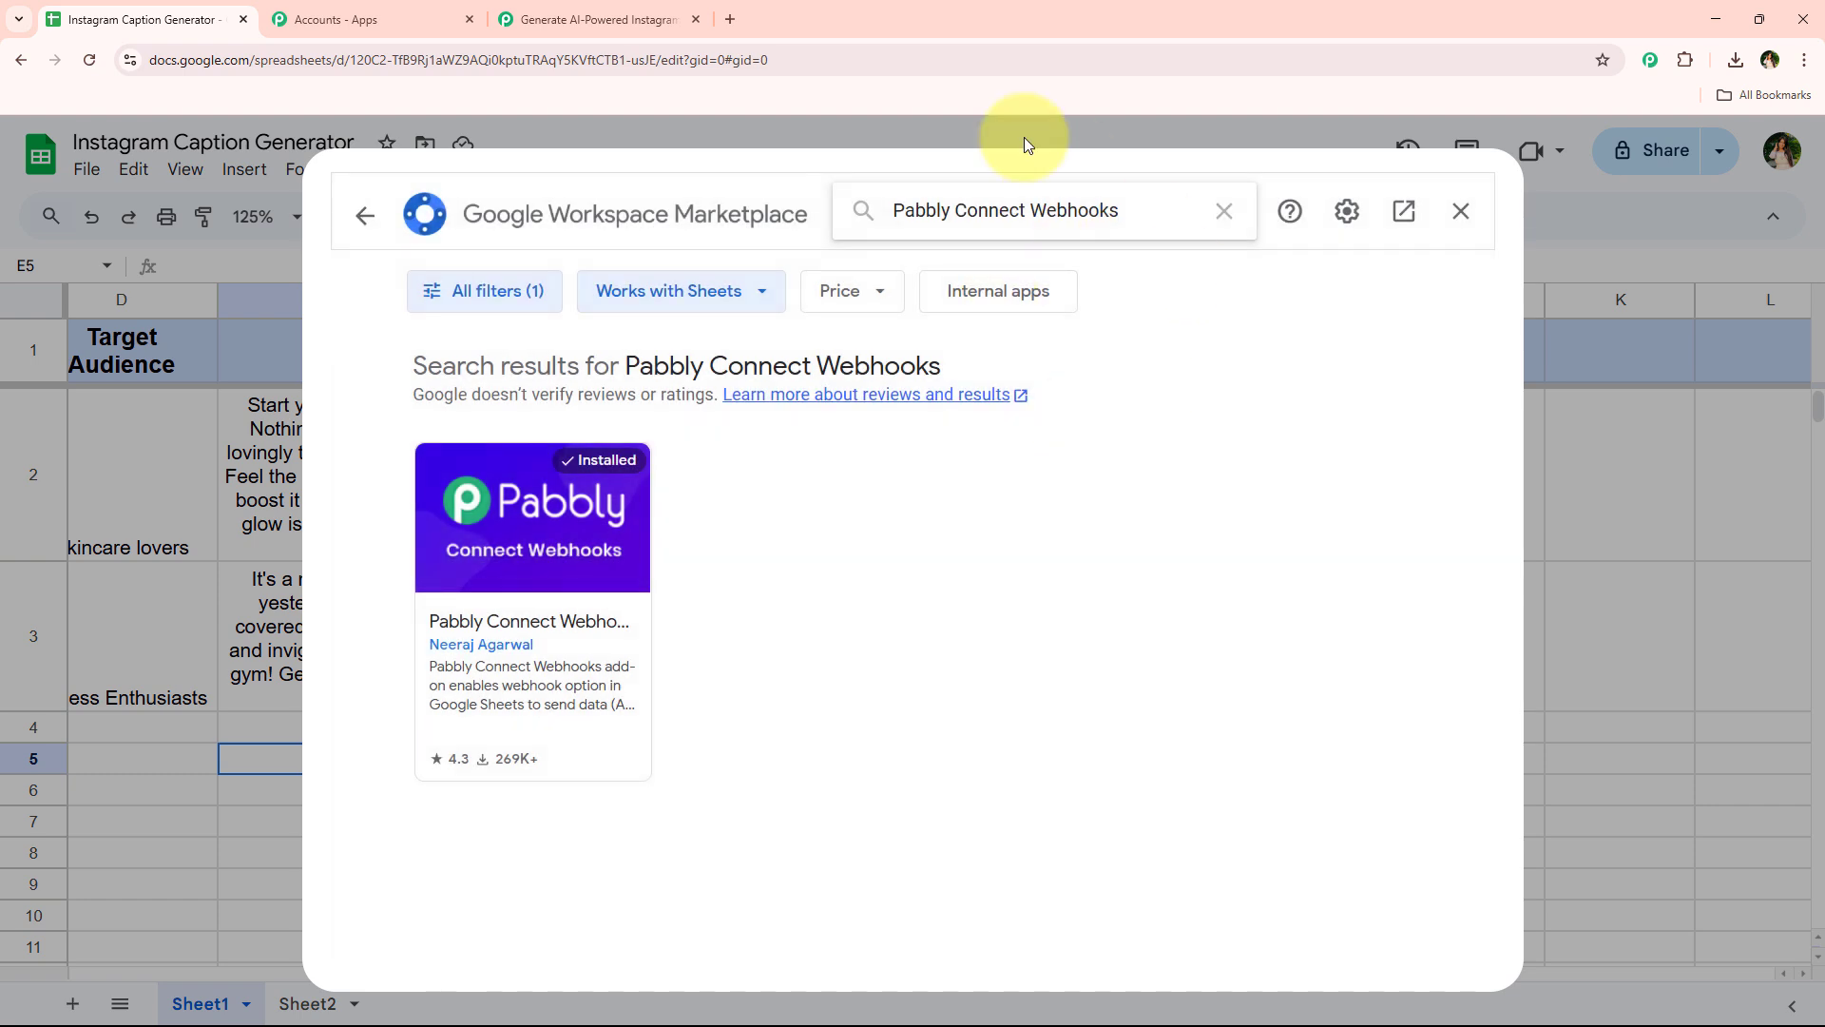
Open the Pabbly Connect Webhooks add-on listing to review it, then close the marketplace
{"action": "left_click", "coordinate": [568, 518]}
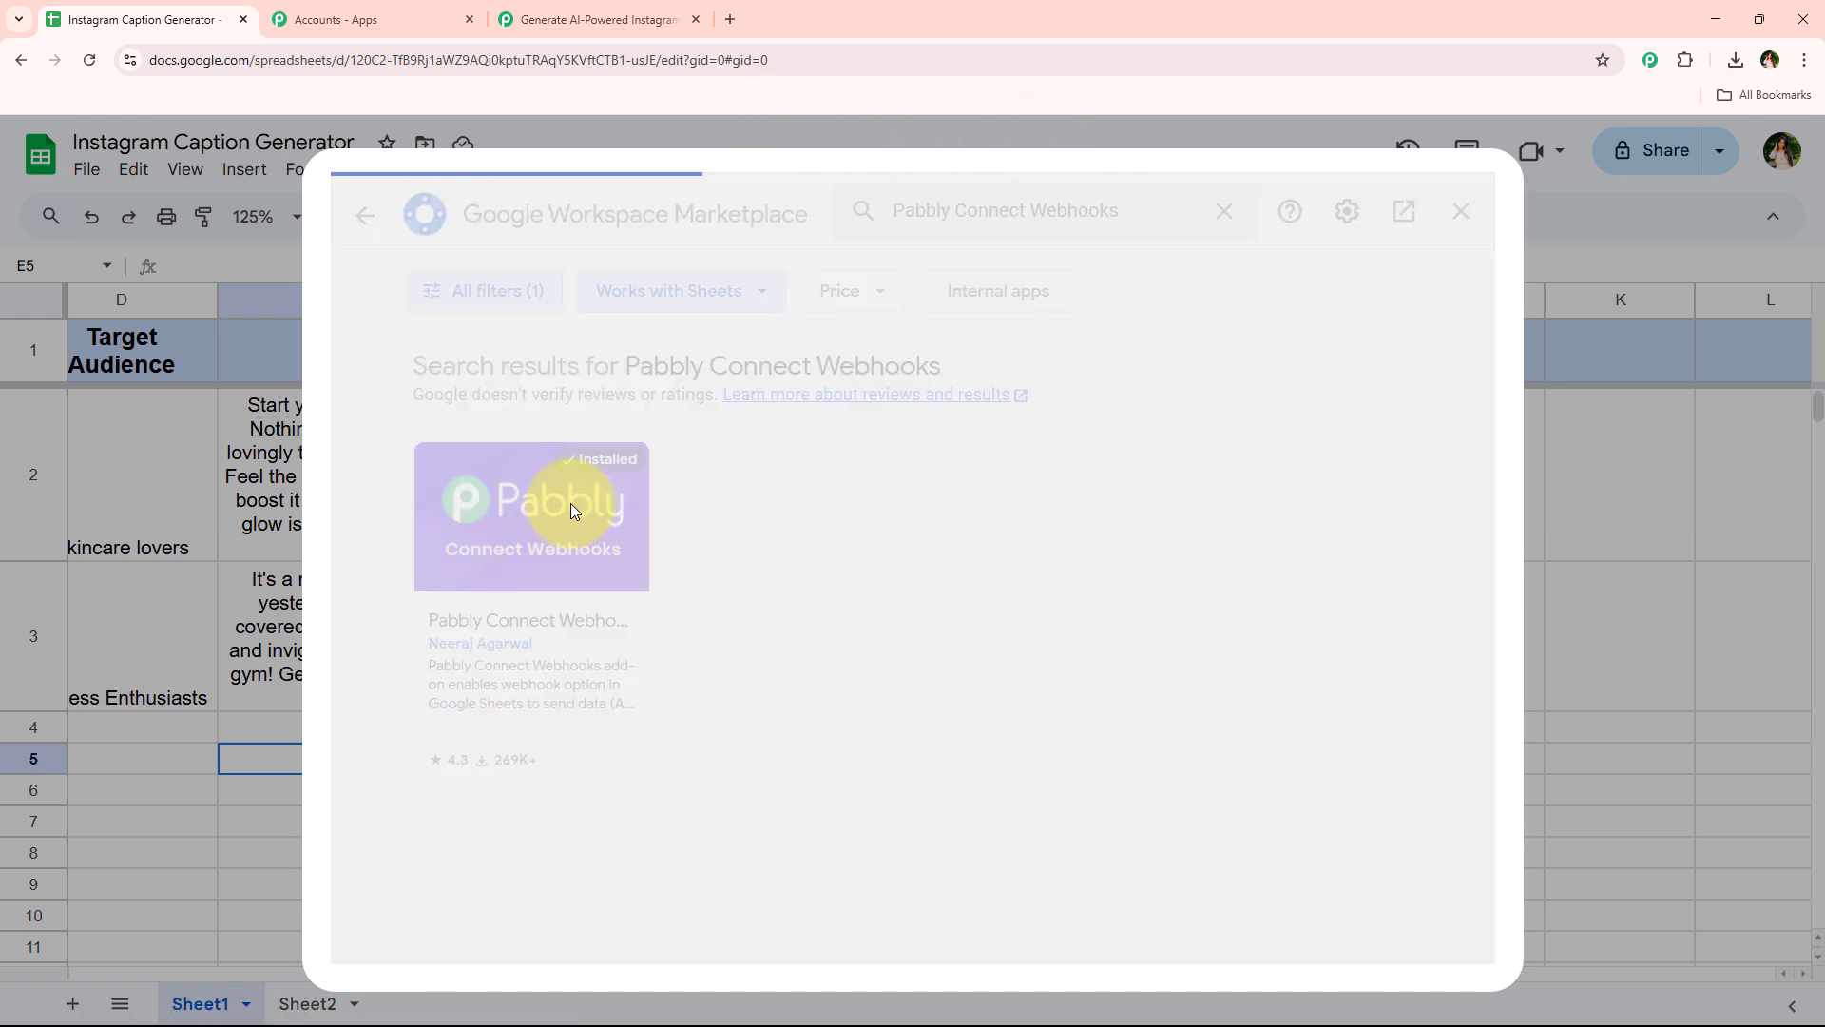
{"action": "scroll", "coordinate": [571, 507], "scroll_direction": "down", "scroll_amount": 5}
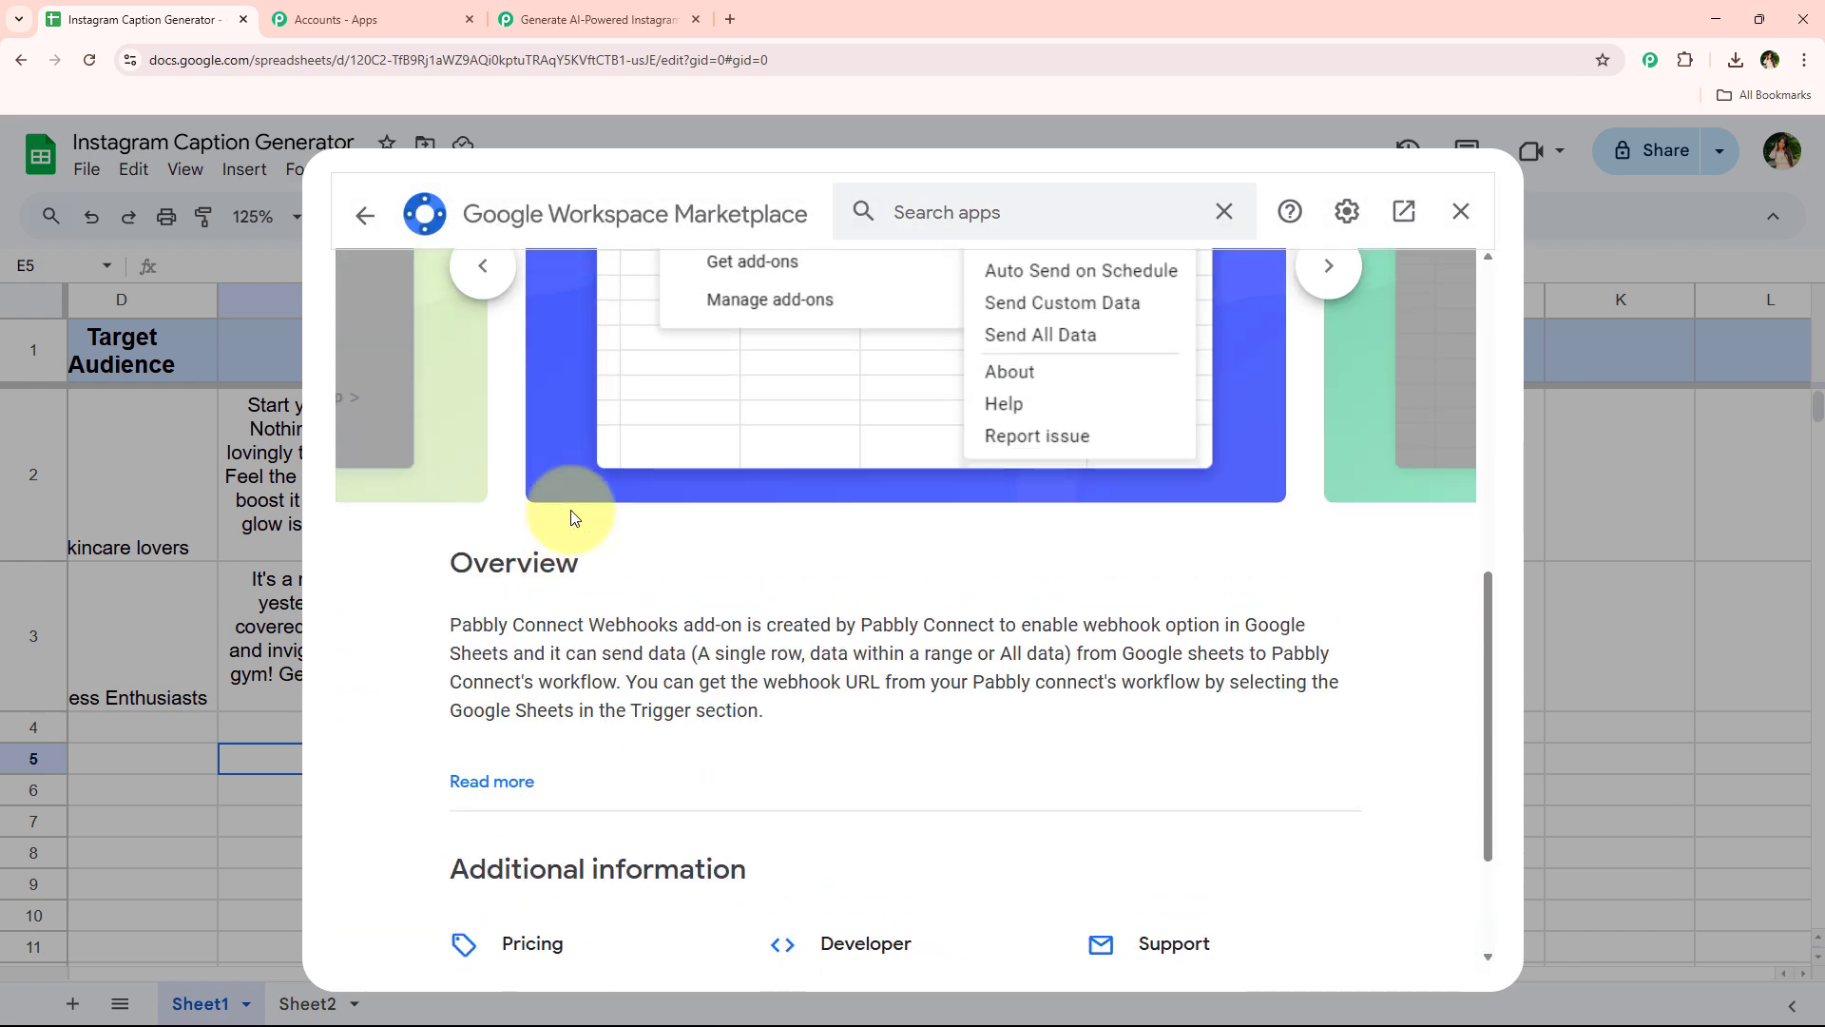
{"action": "scroll", "coordinate": [570, 510], "scroll_direction": "up", "scroll_amount": 4}
{"action": "scroll", "coordinate": [570, 510], "scroll_direction": "up", "scroll_amount": 4}
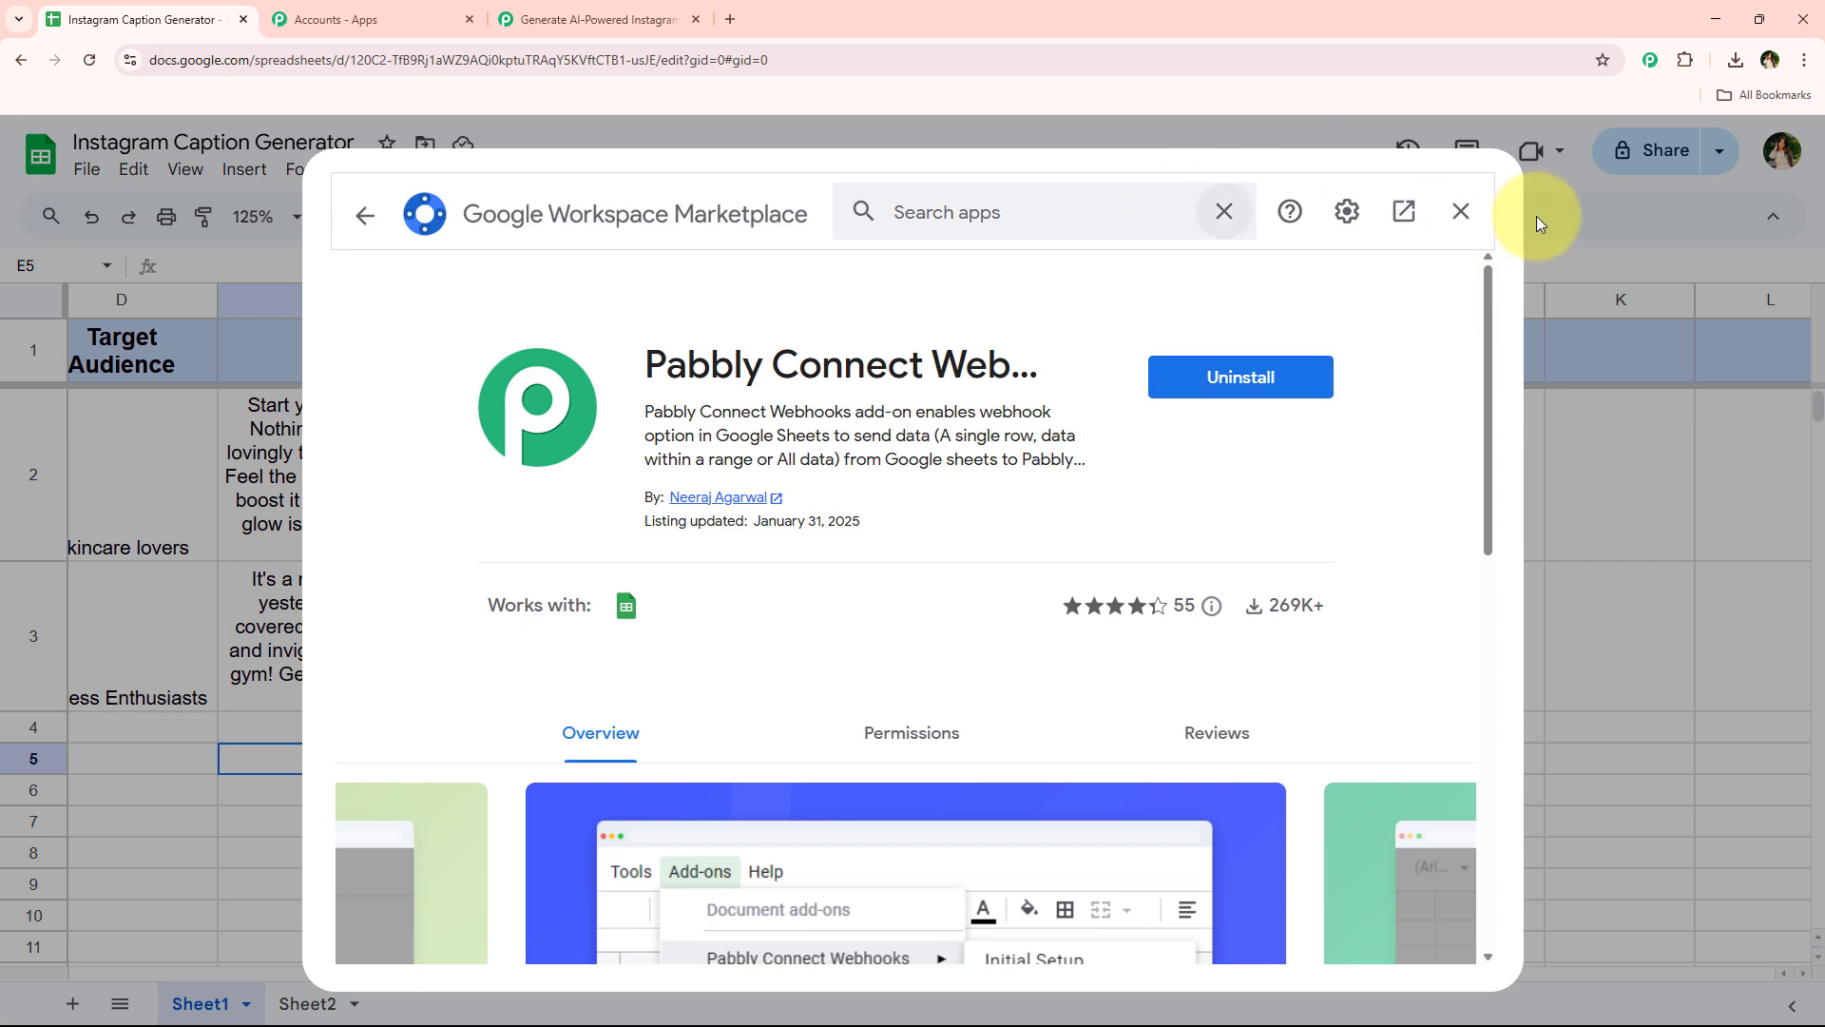
{"action": "left_click", "coordinate": [1473, 218]}
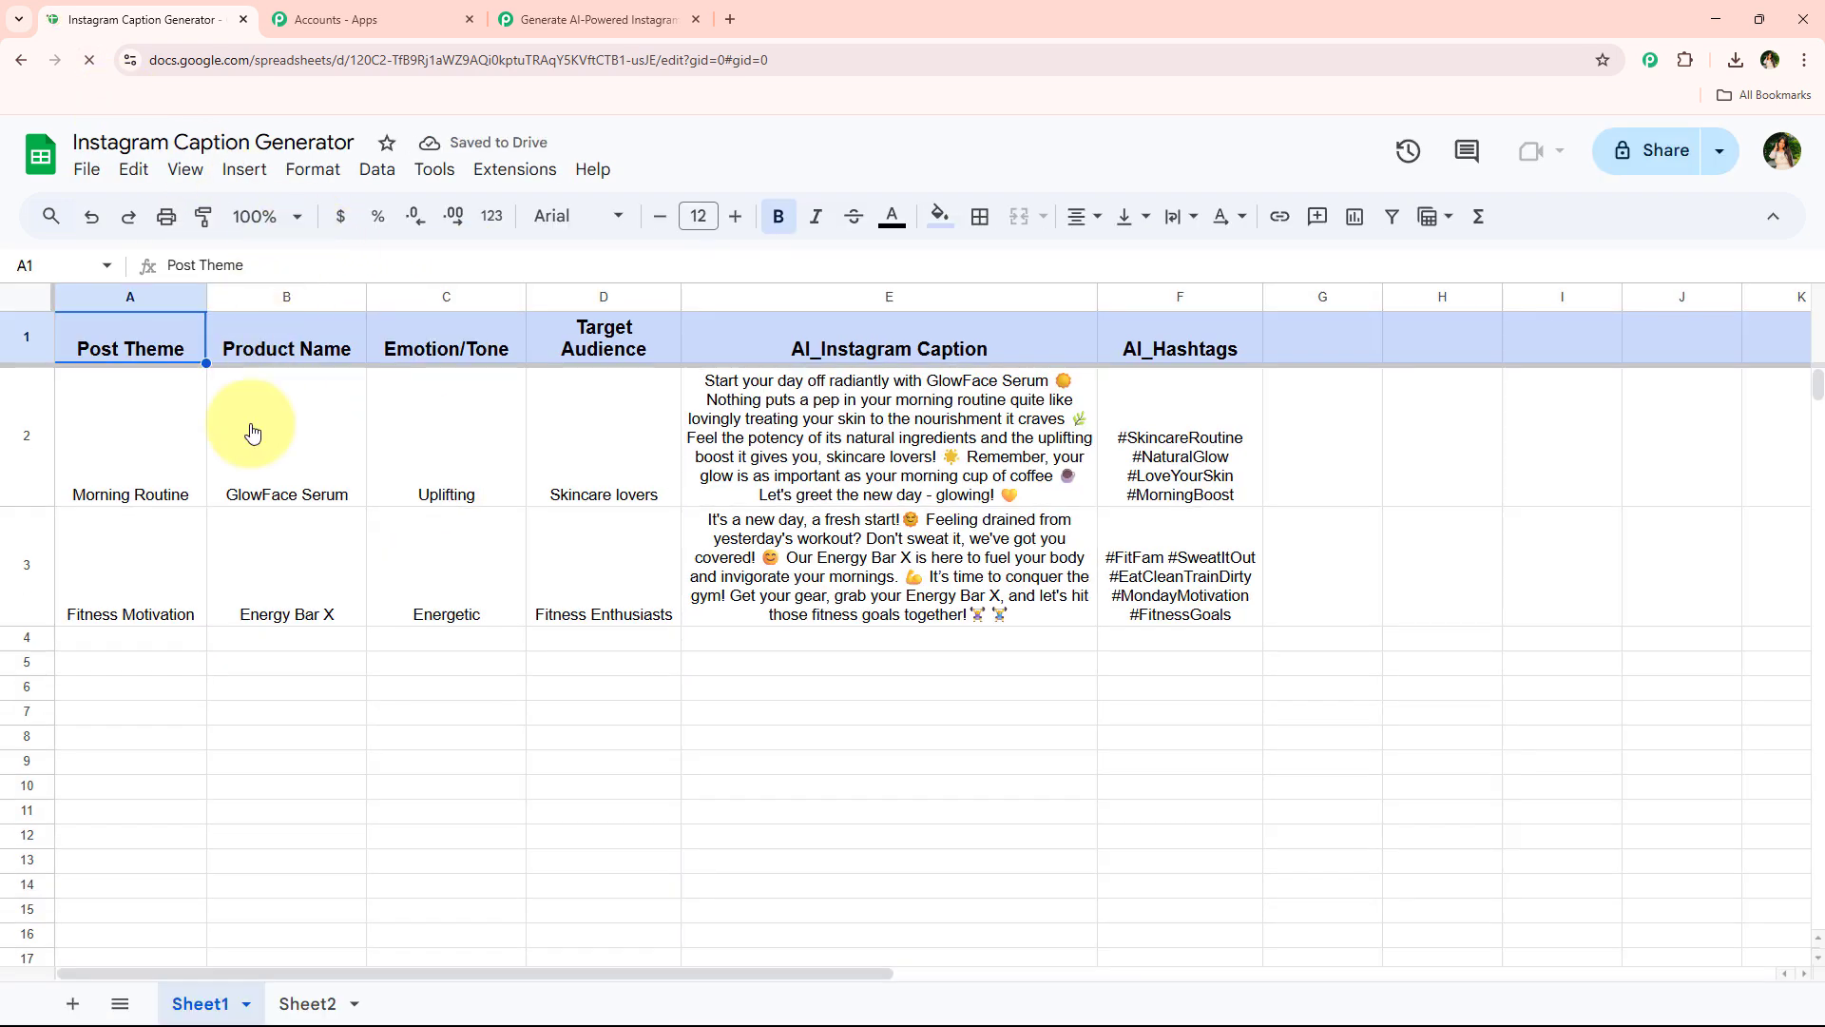
Set the sheet zoom to 125% and open the Pabbly Connect Webhooks Initial Setup
{"action": "left_click", "coordinate": [265, 216]}
{"action": "left_click", "coordinate": [257, 412]}
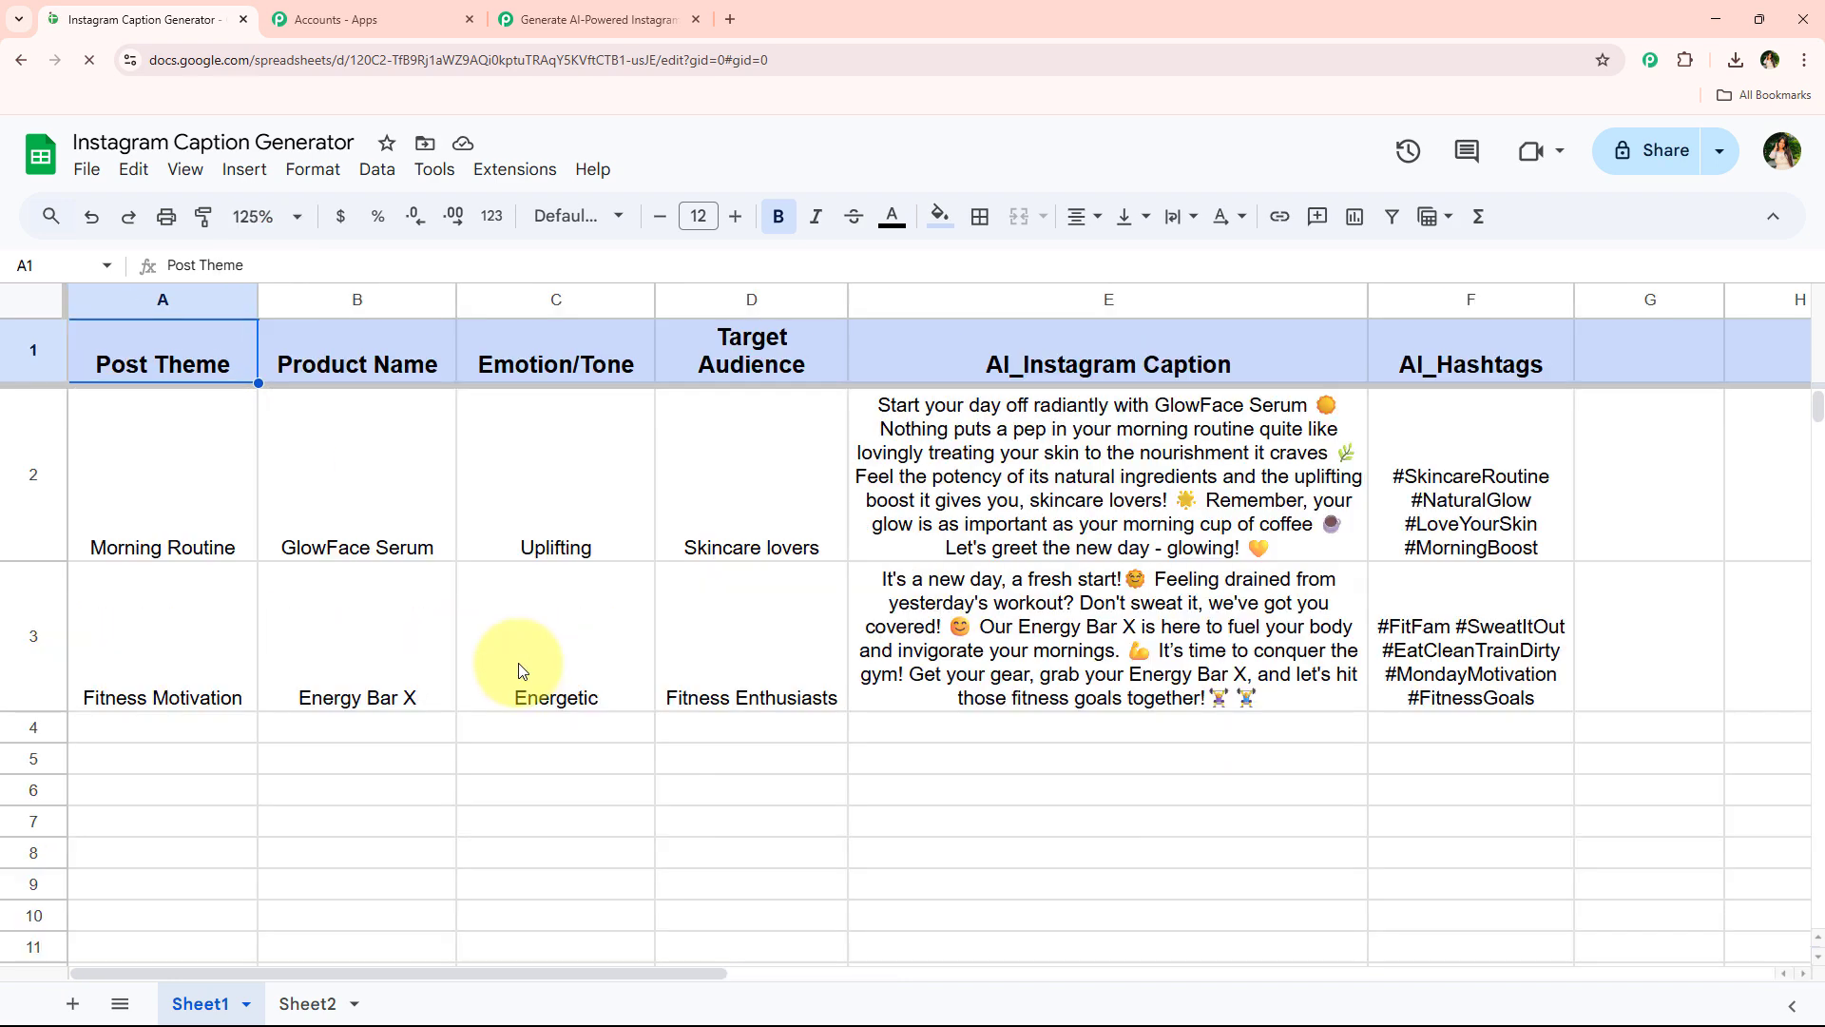
{"action": "left_click", "coordinate": [522, 671]}
{"action": "left_click", "coordinate": [514, 169]}
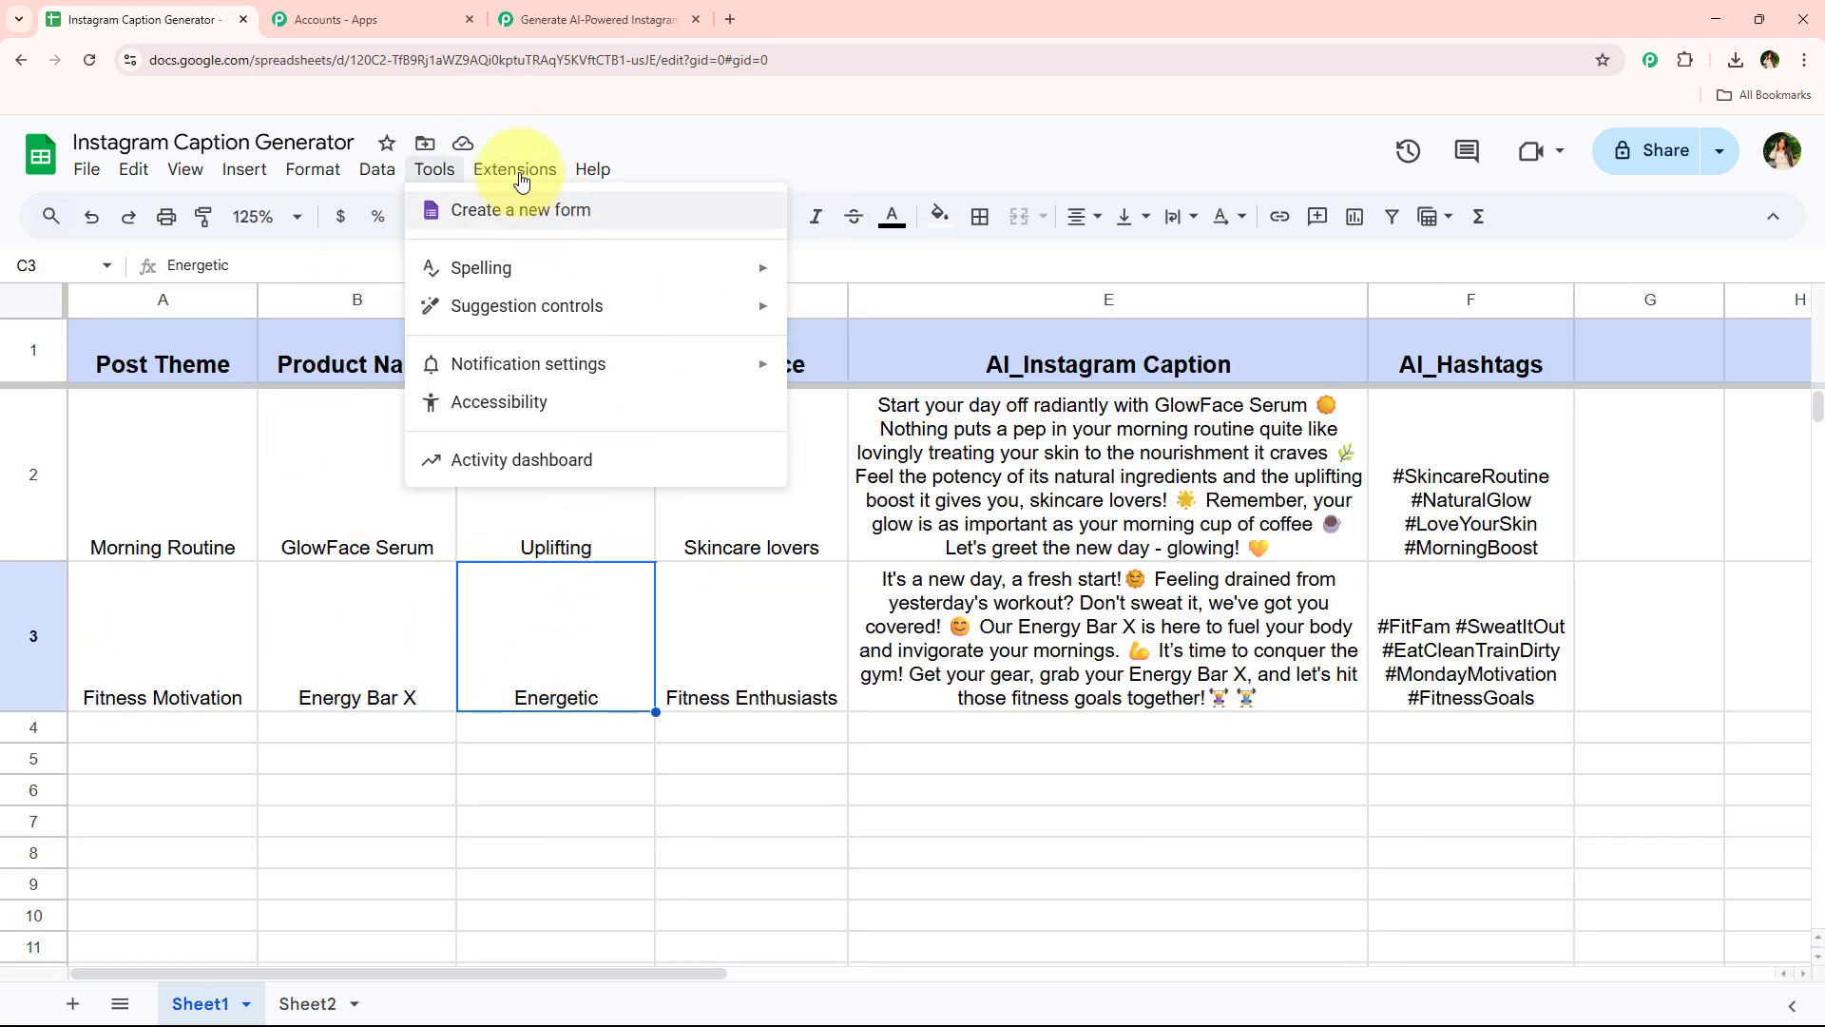
{"action": "mouse_move", "coordinate": [518, 173]}
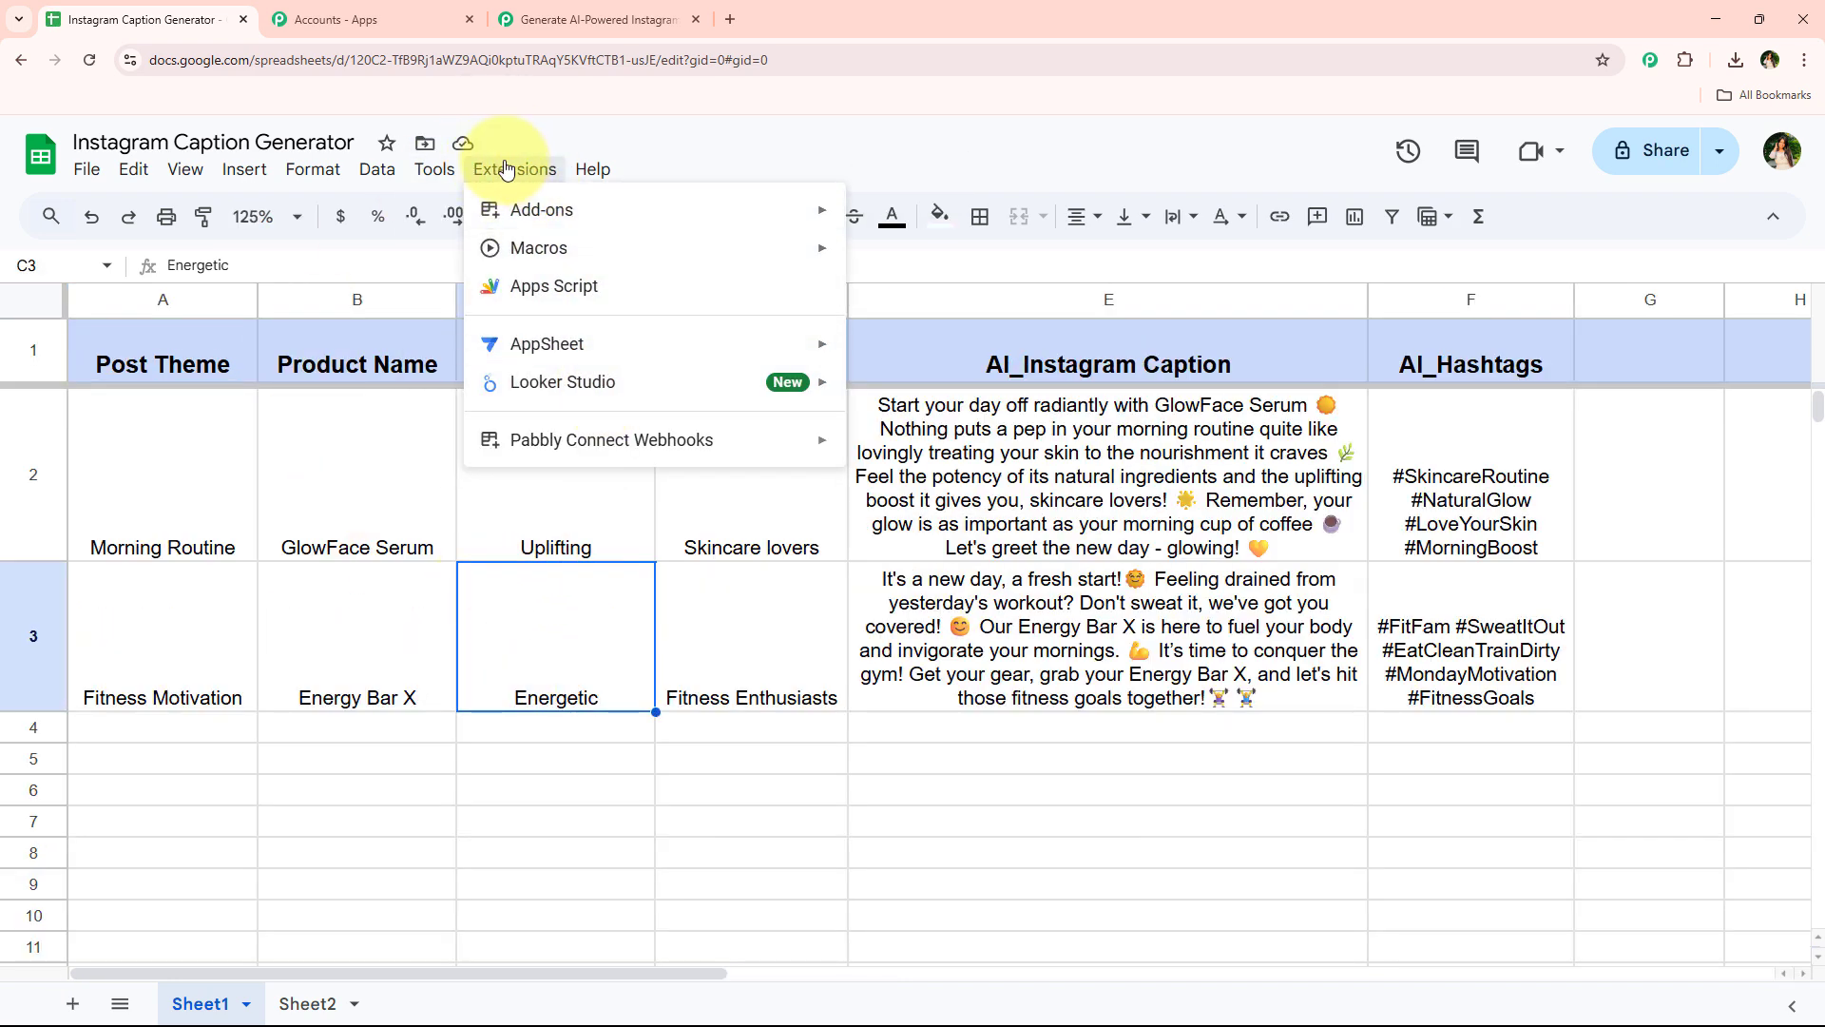
{"action": "mouse_move", "coordinate": [550, 450]}
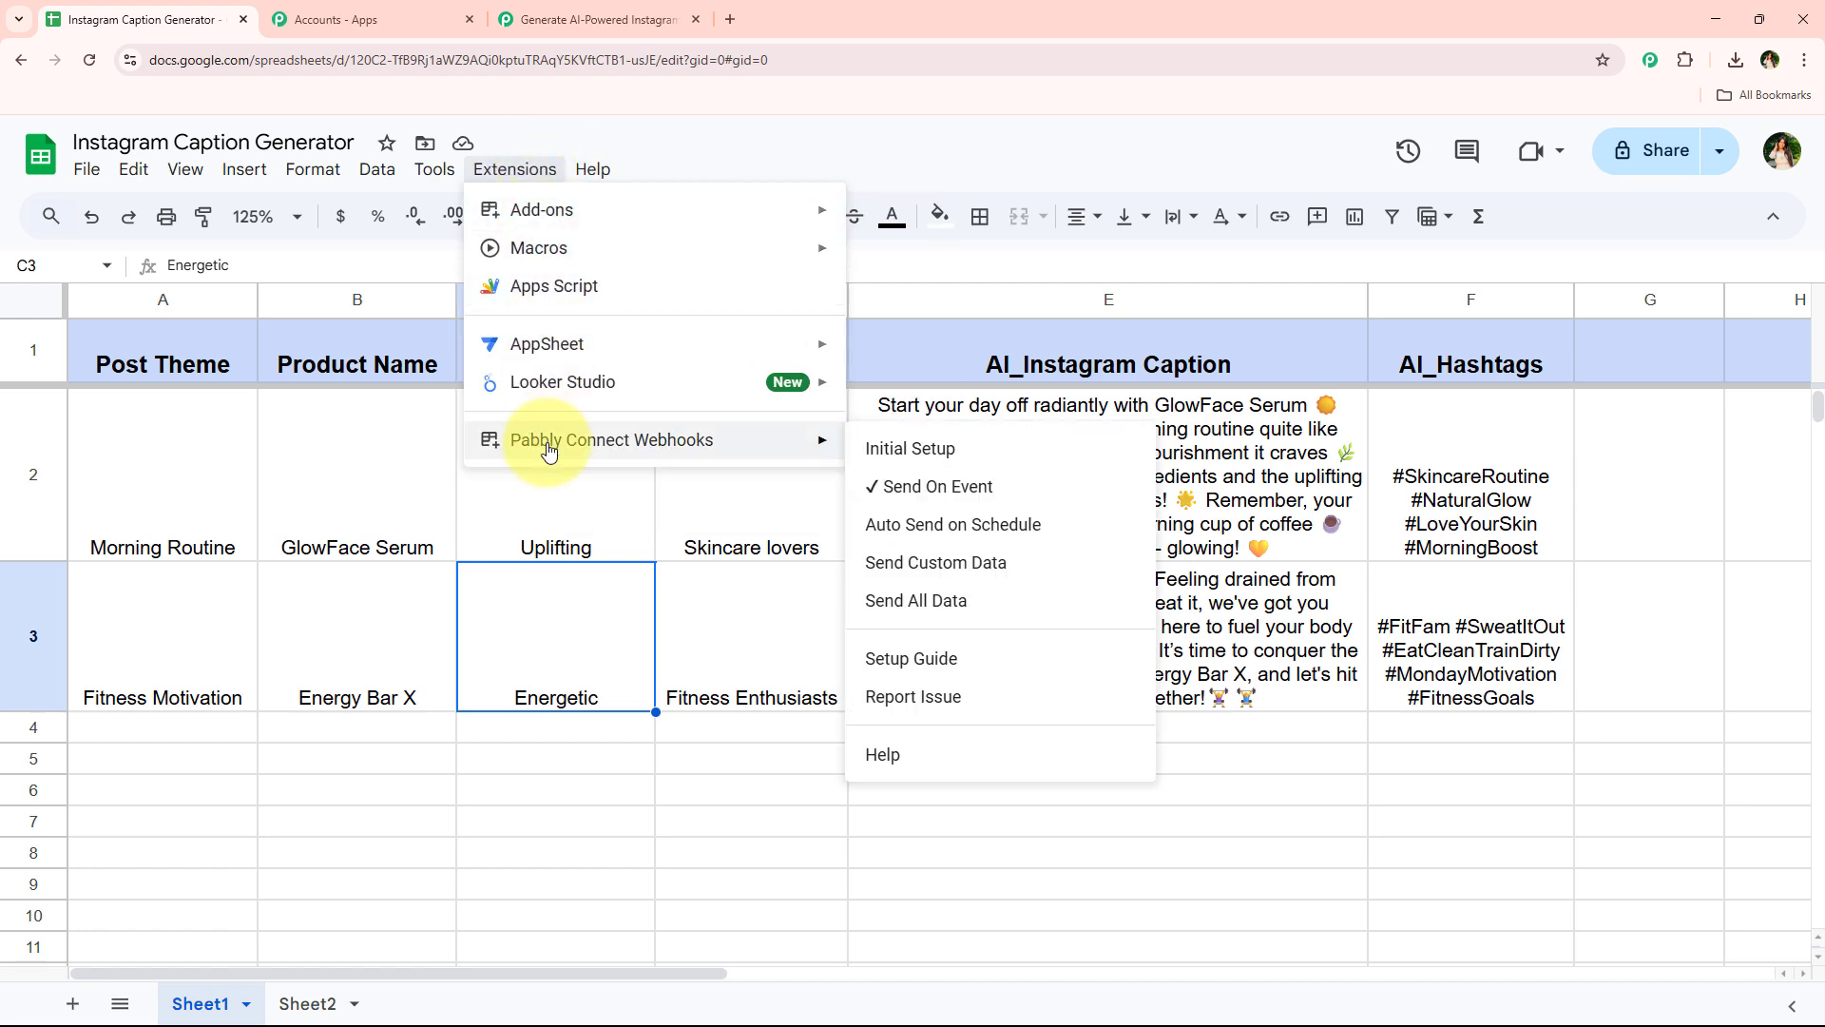
{"action": "left_click", "coordinate": [909, 448]}
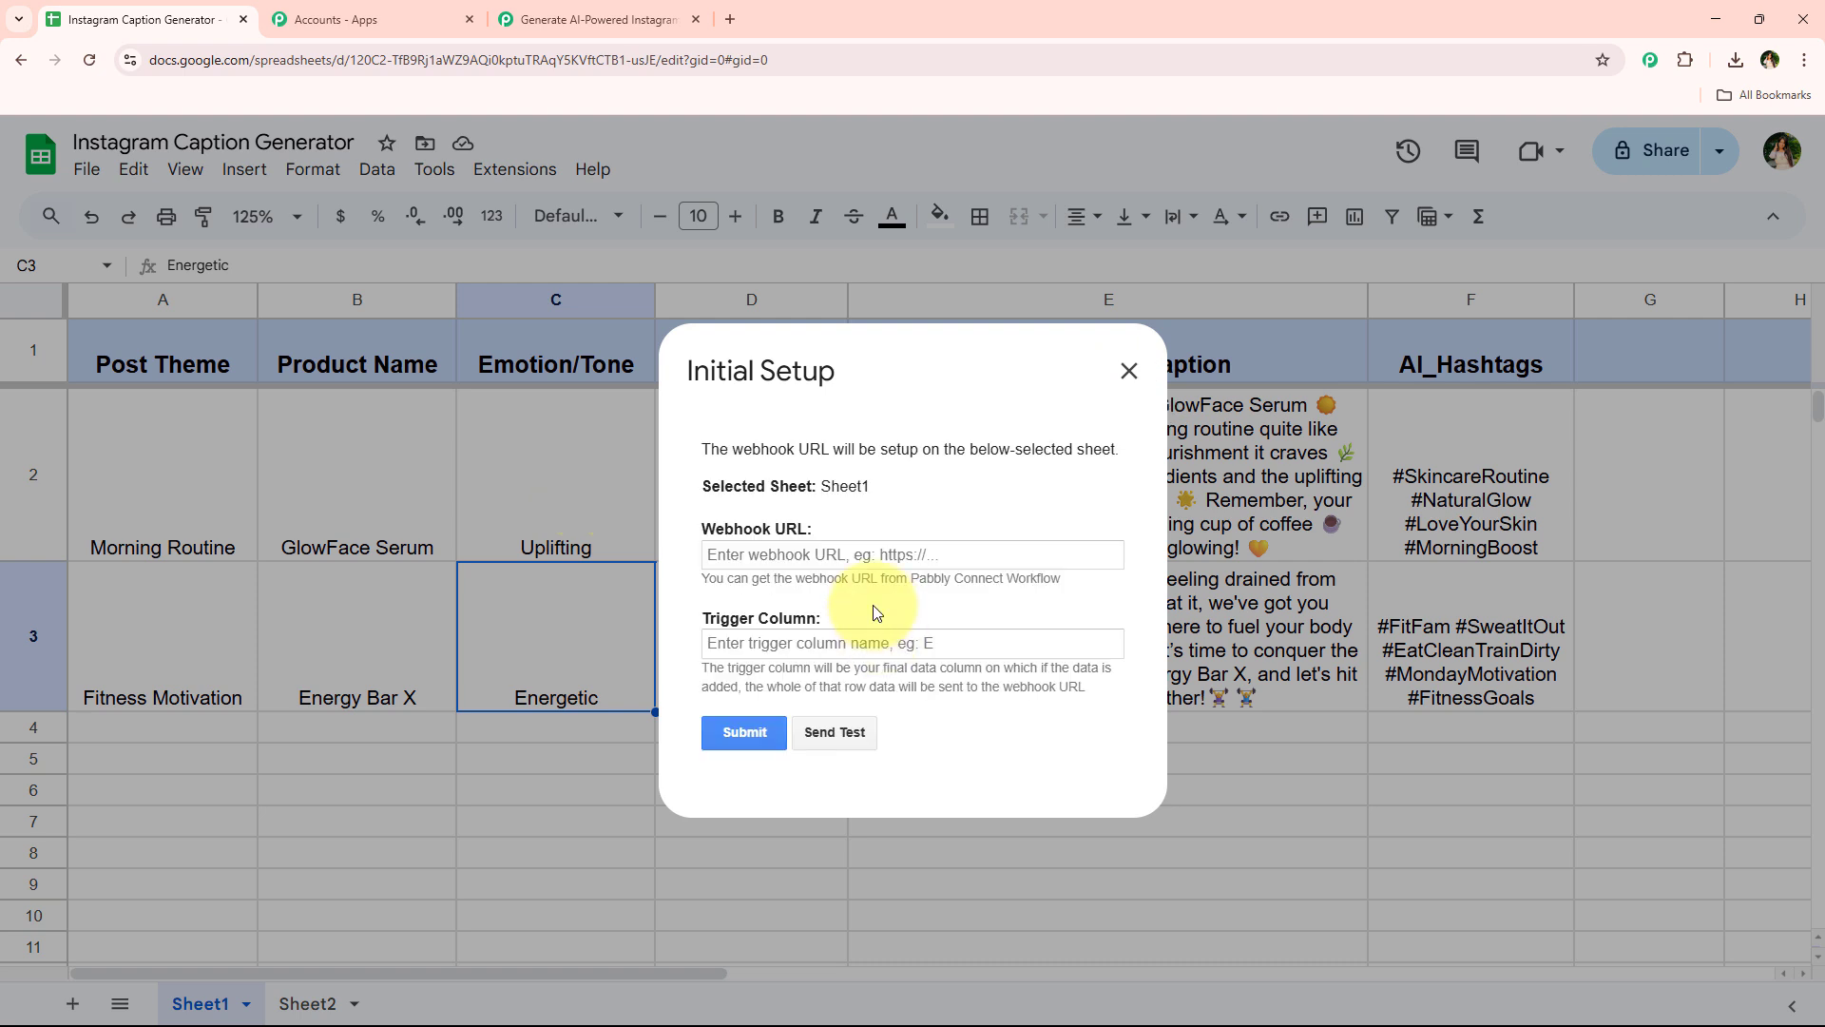
Paste the webhook URL, set the trigger column to D, and submit the Initial Setup
{"action": "right_click", "coordinate": [910, 556]}
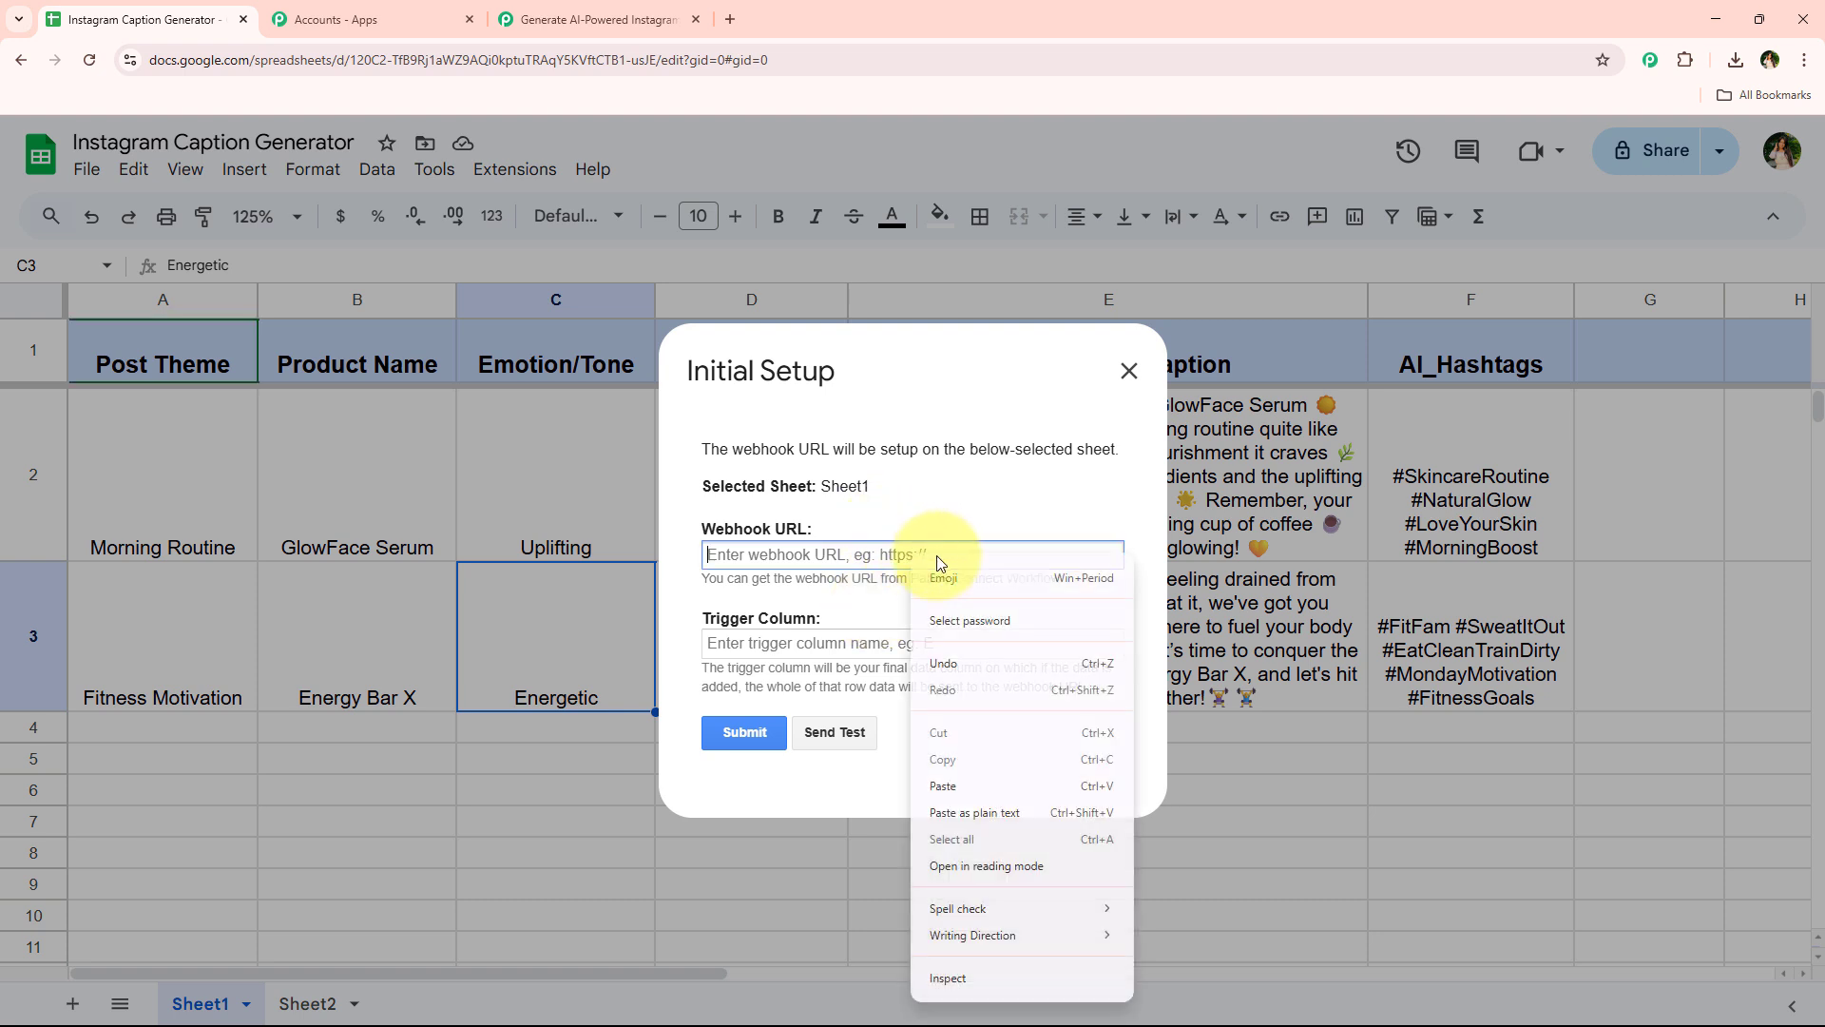
{"action": "left_click", "coordinate": [1018, 787]}
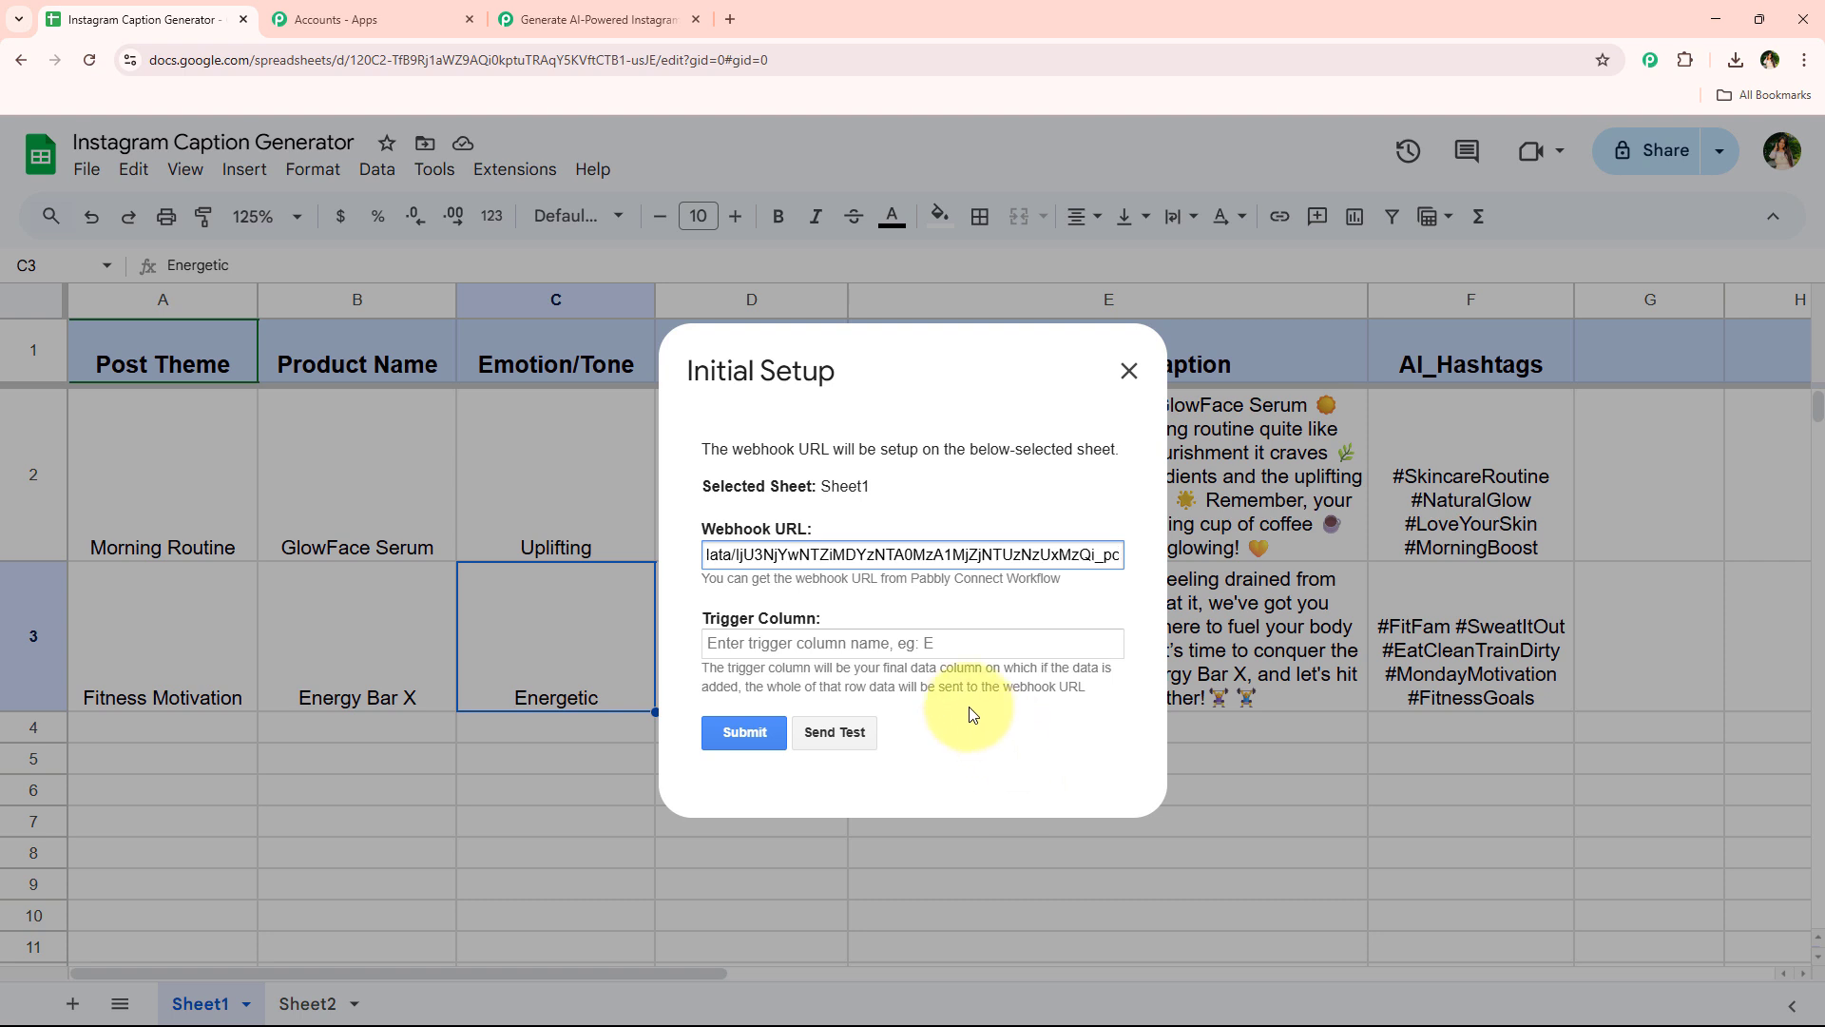
{"action": "left_click", "coordinate": [929, 637]}
{"action": "type", "text": "D"}
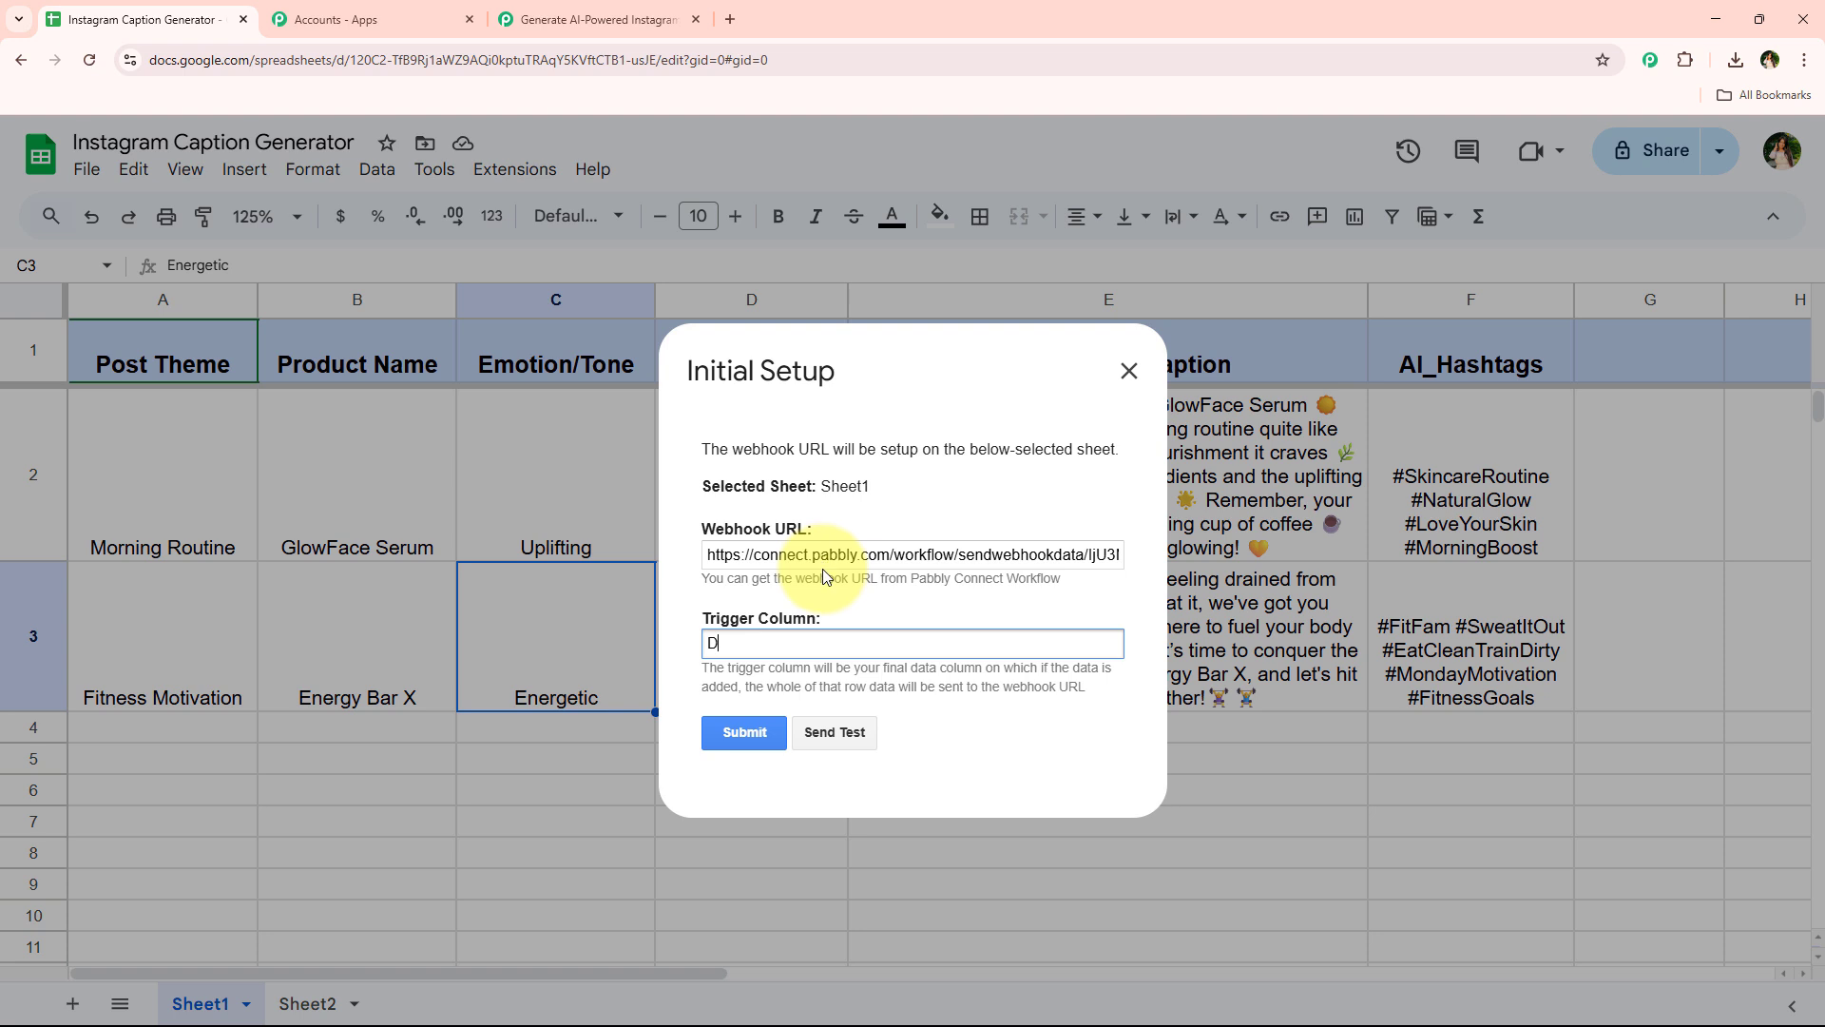
{"action": "left_click", "coordinate": [733, 731]}
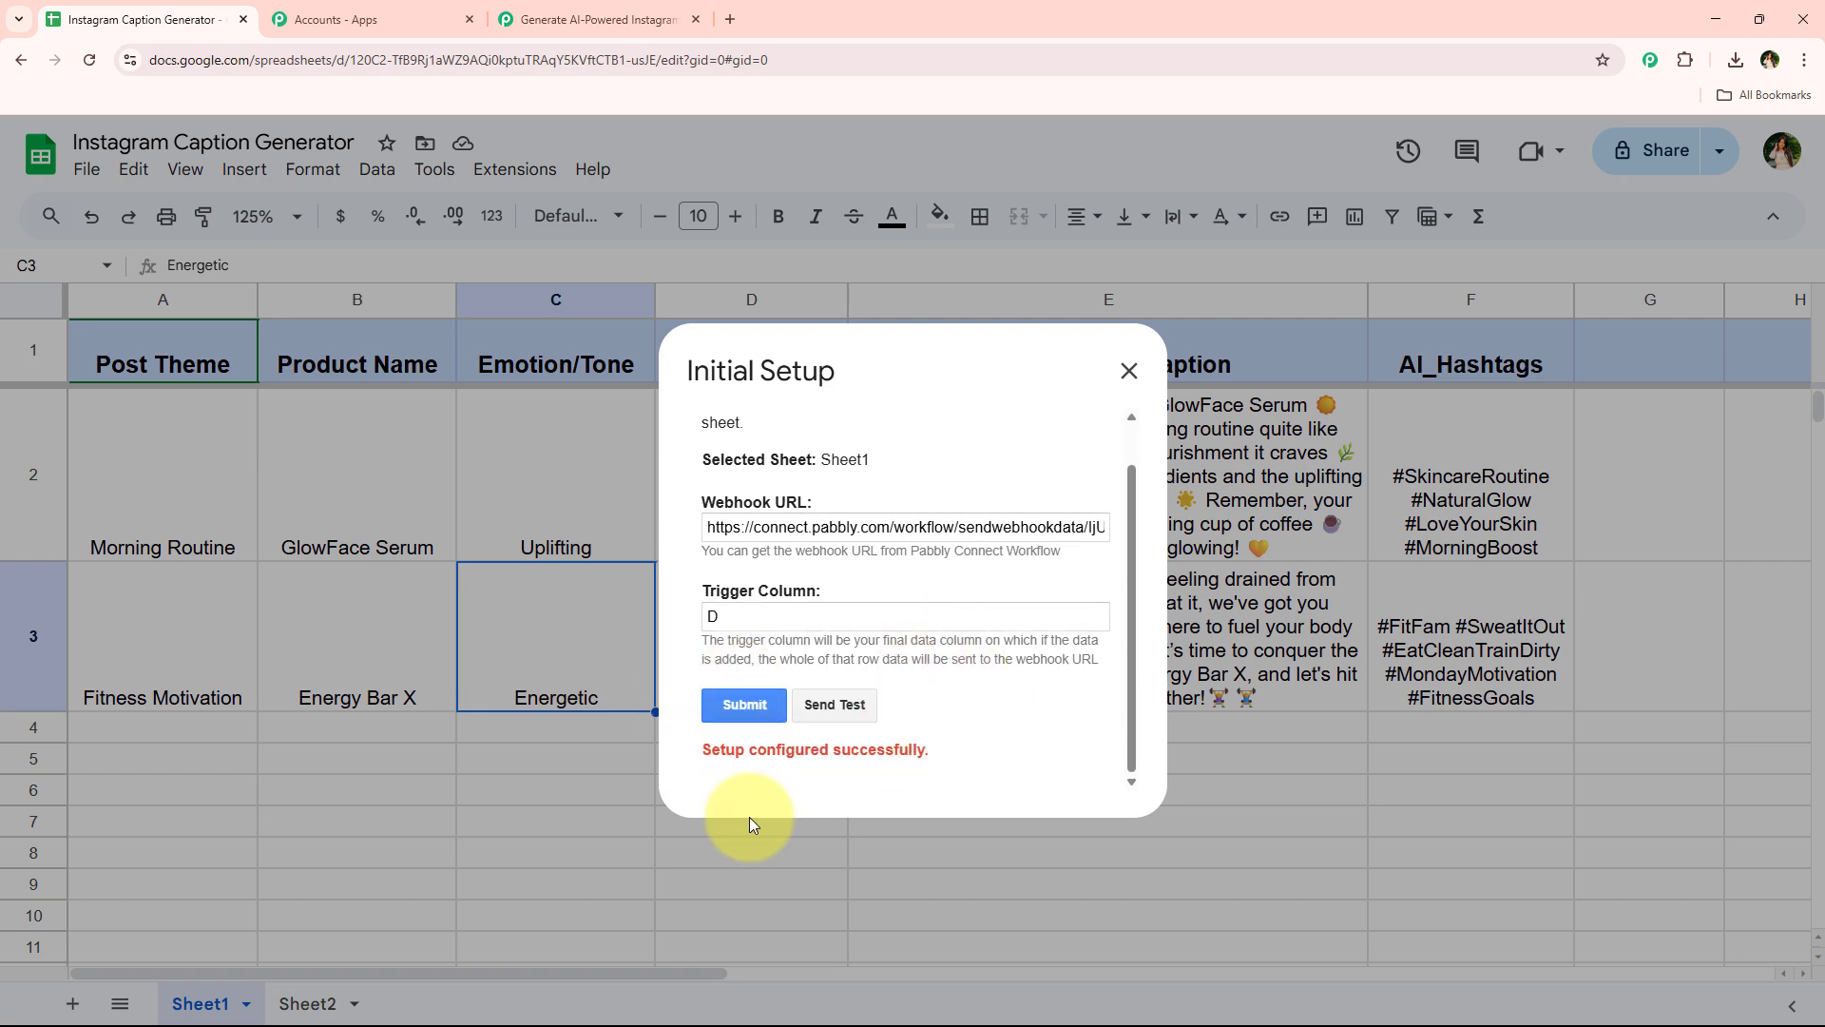
Review the workflow's note about sending a test record to capture the webhook response
{"action": "left_click", "coordinate": [513, 17]}
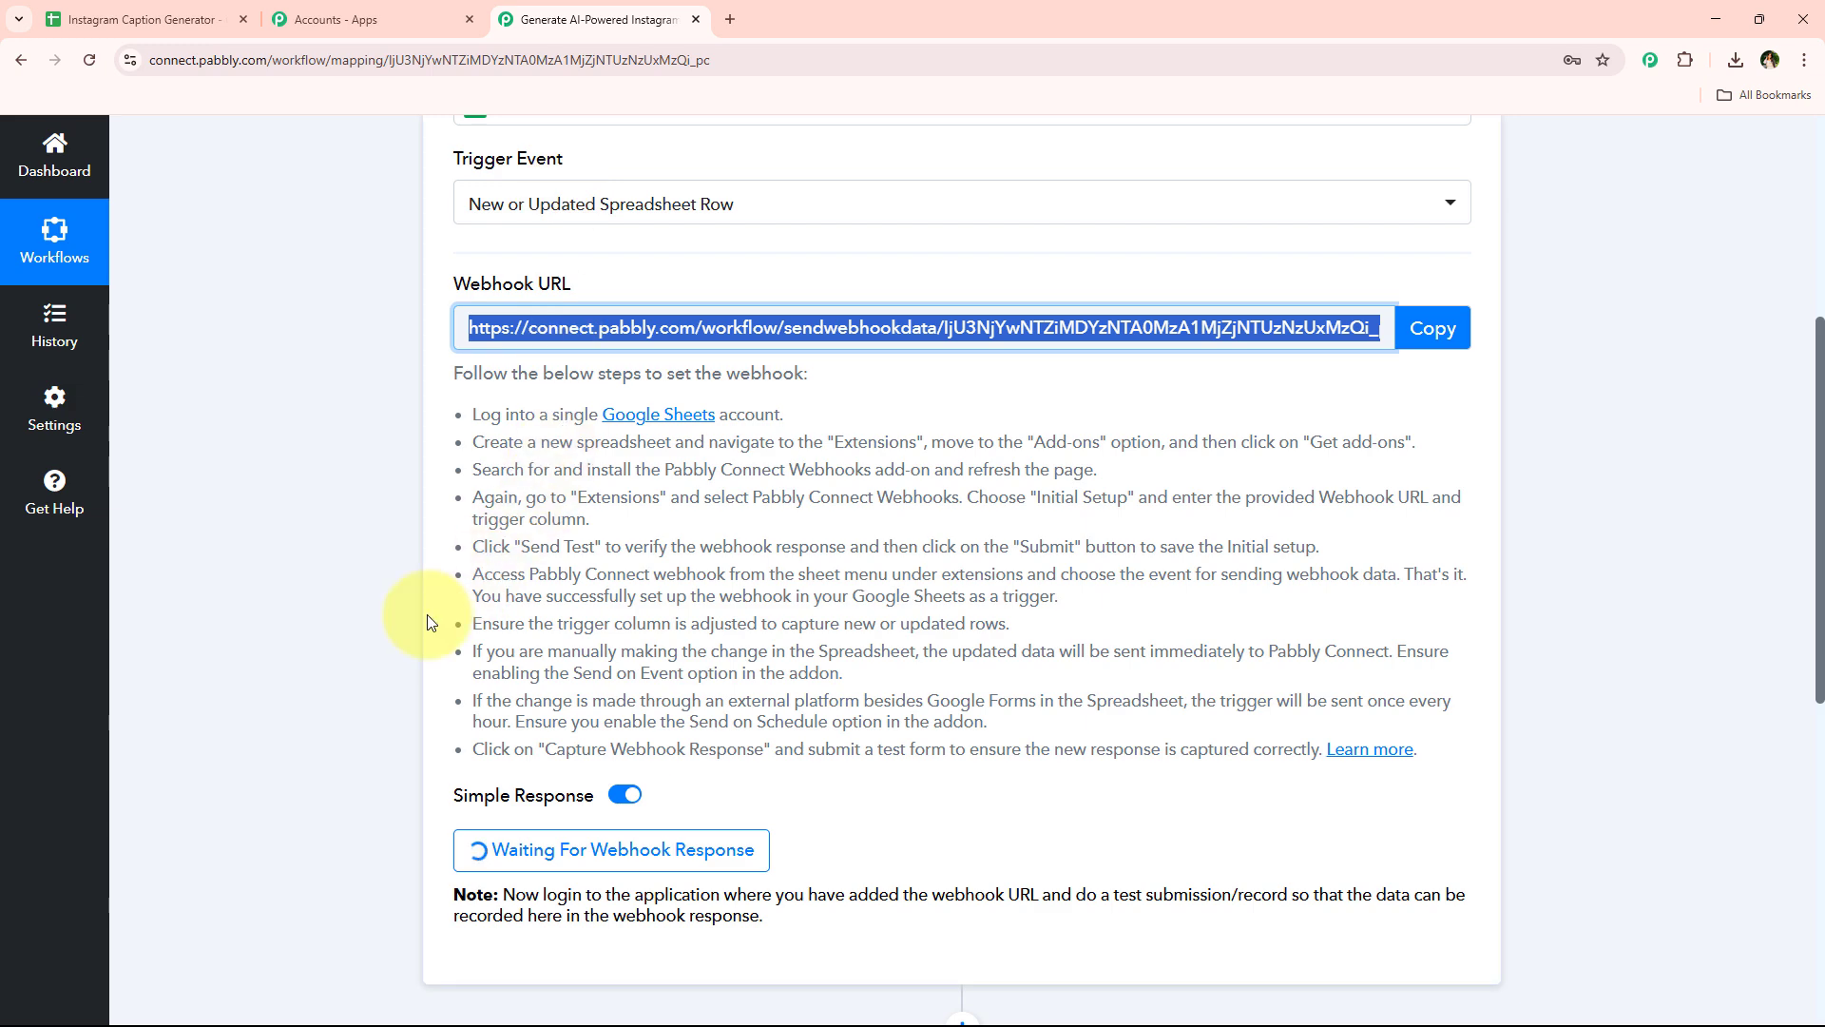
{"action": "scroll", "coordinate": [425, 622], "scroll_direction": "up", "scroll_amount": 2}
{"action": "scroll", "coordinate": [426, 623], "scroll_direction": "down", "scroll_amount": 5}
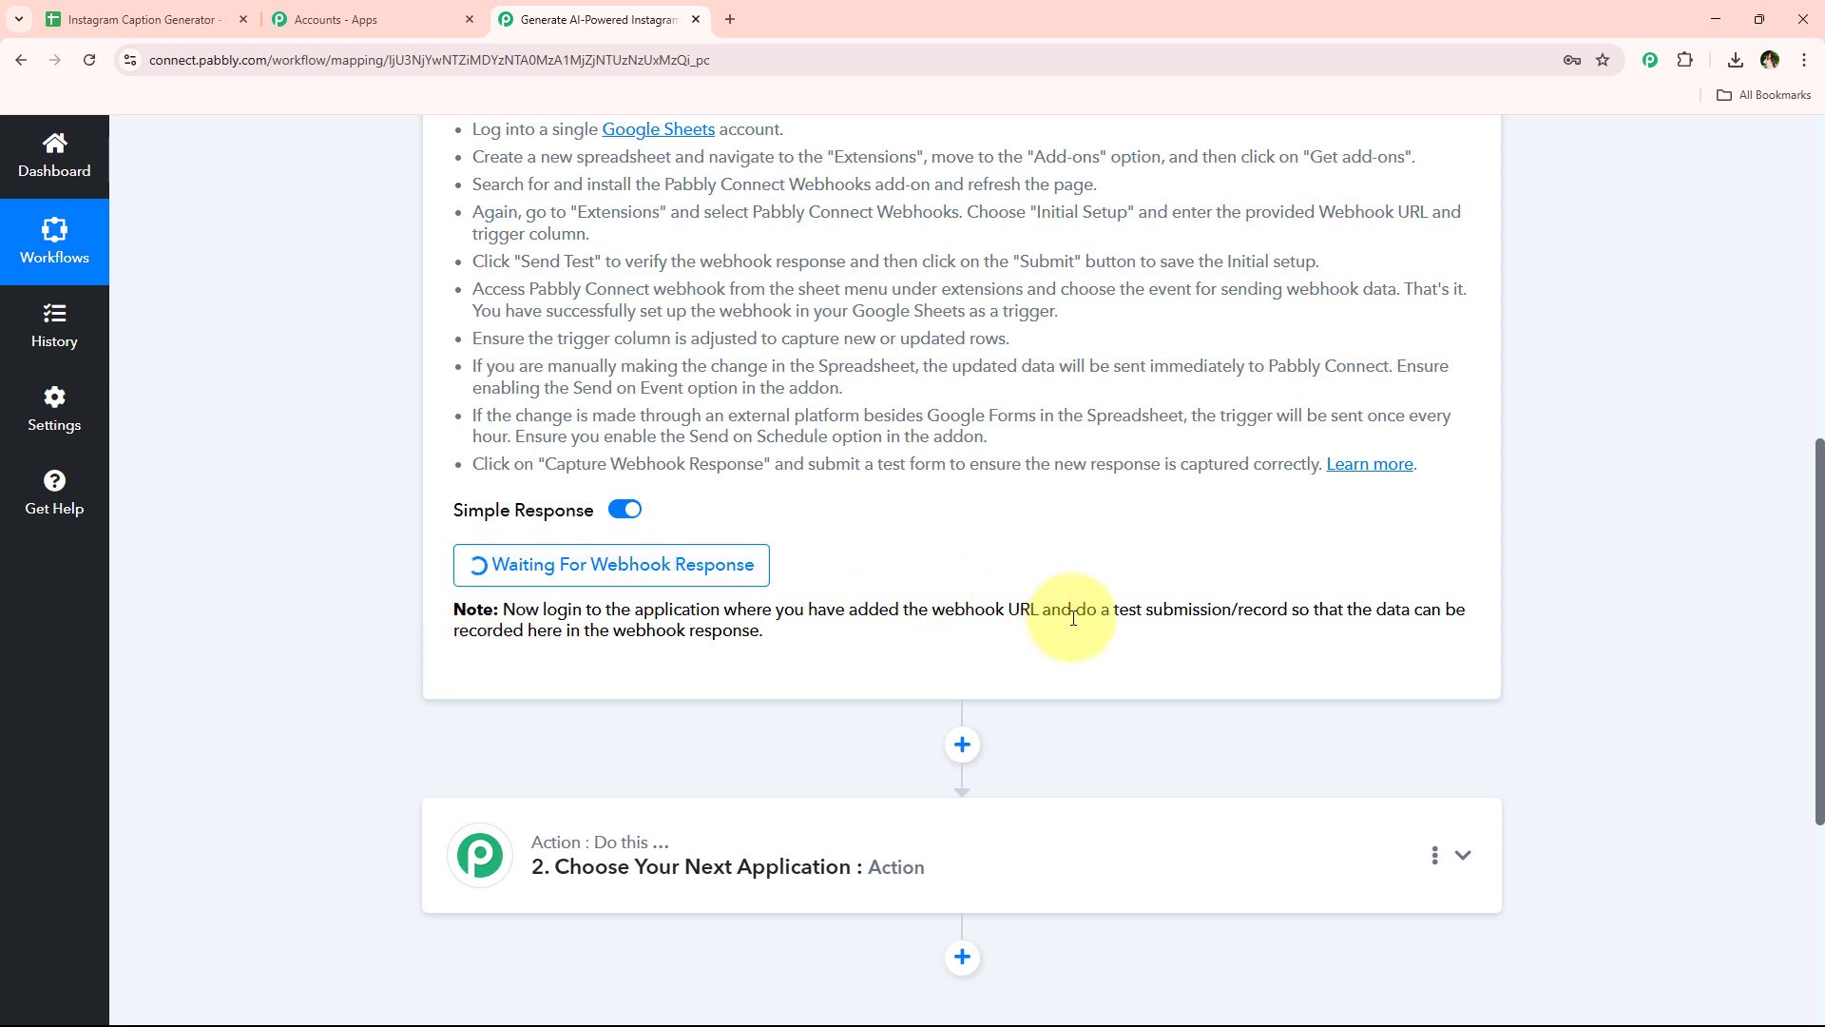
{"action": "left_click_drag", "start_coordinate": [1073, 618], "coordinate": [1289, 609]}
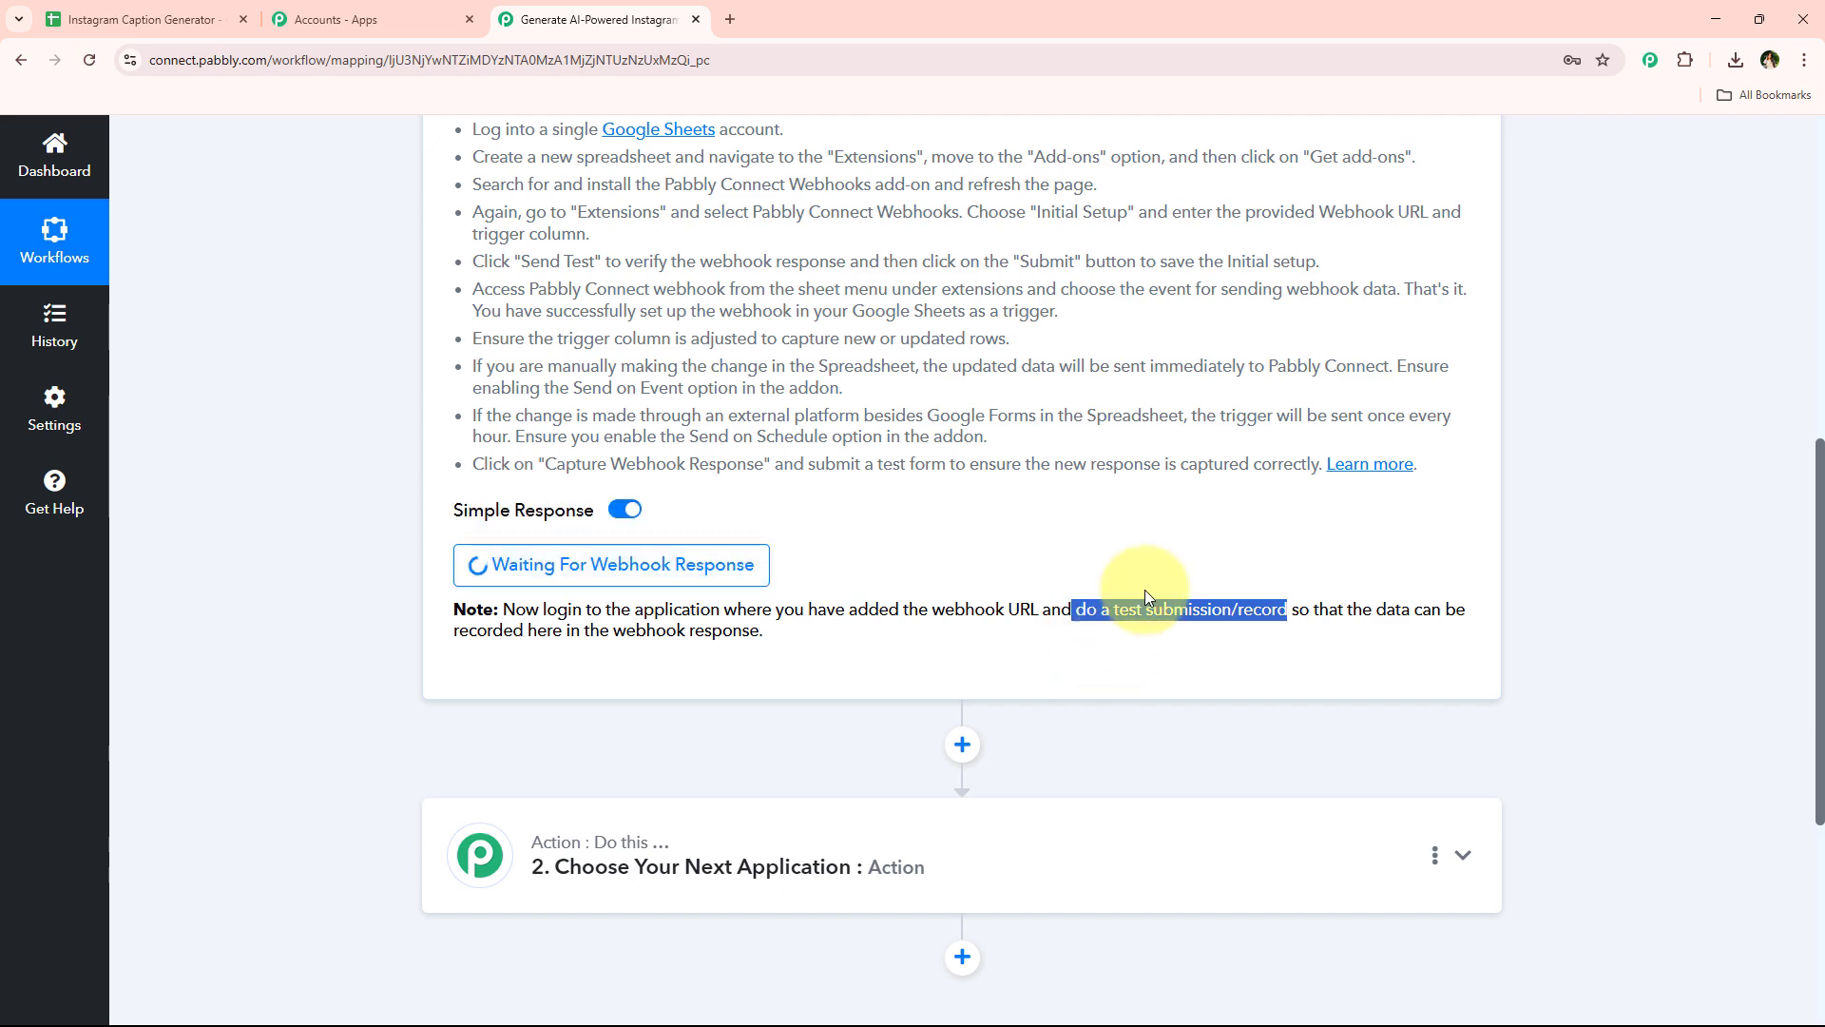
{"action": "left_click", "coordinate": [282, 516]}
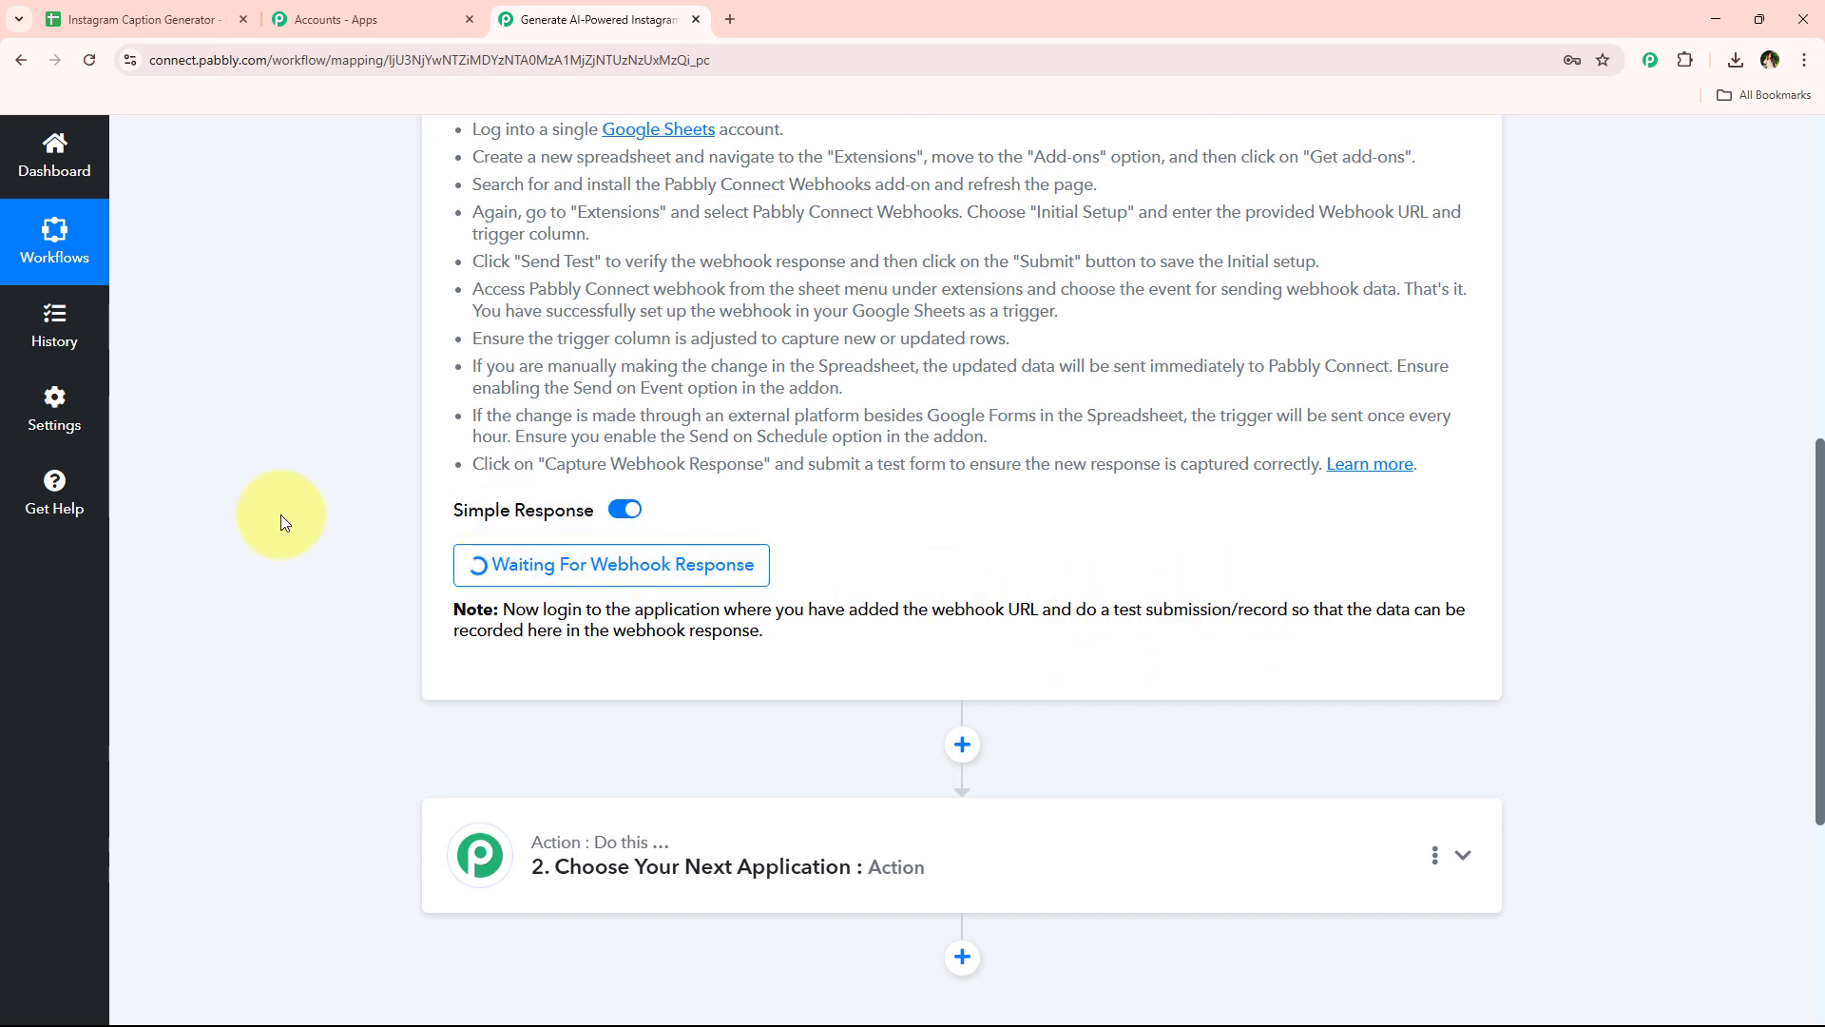
Close the Initial Setup dialog and enable Send On Event in the Pabbly Connect Webhooks add-on, reopening the menu to verify it
{"action": "left_click", "coordinate": [175, 19]}
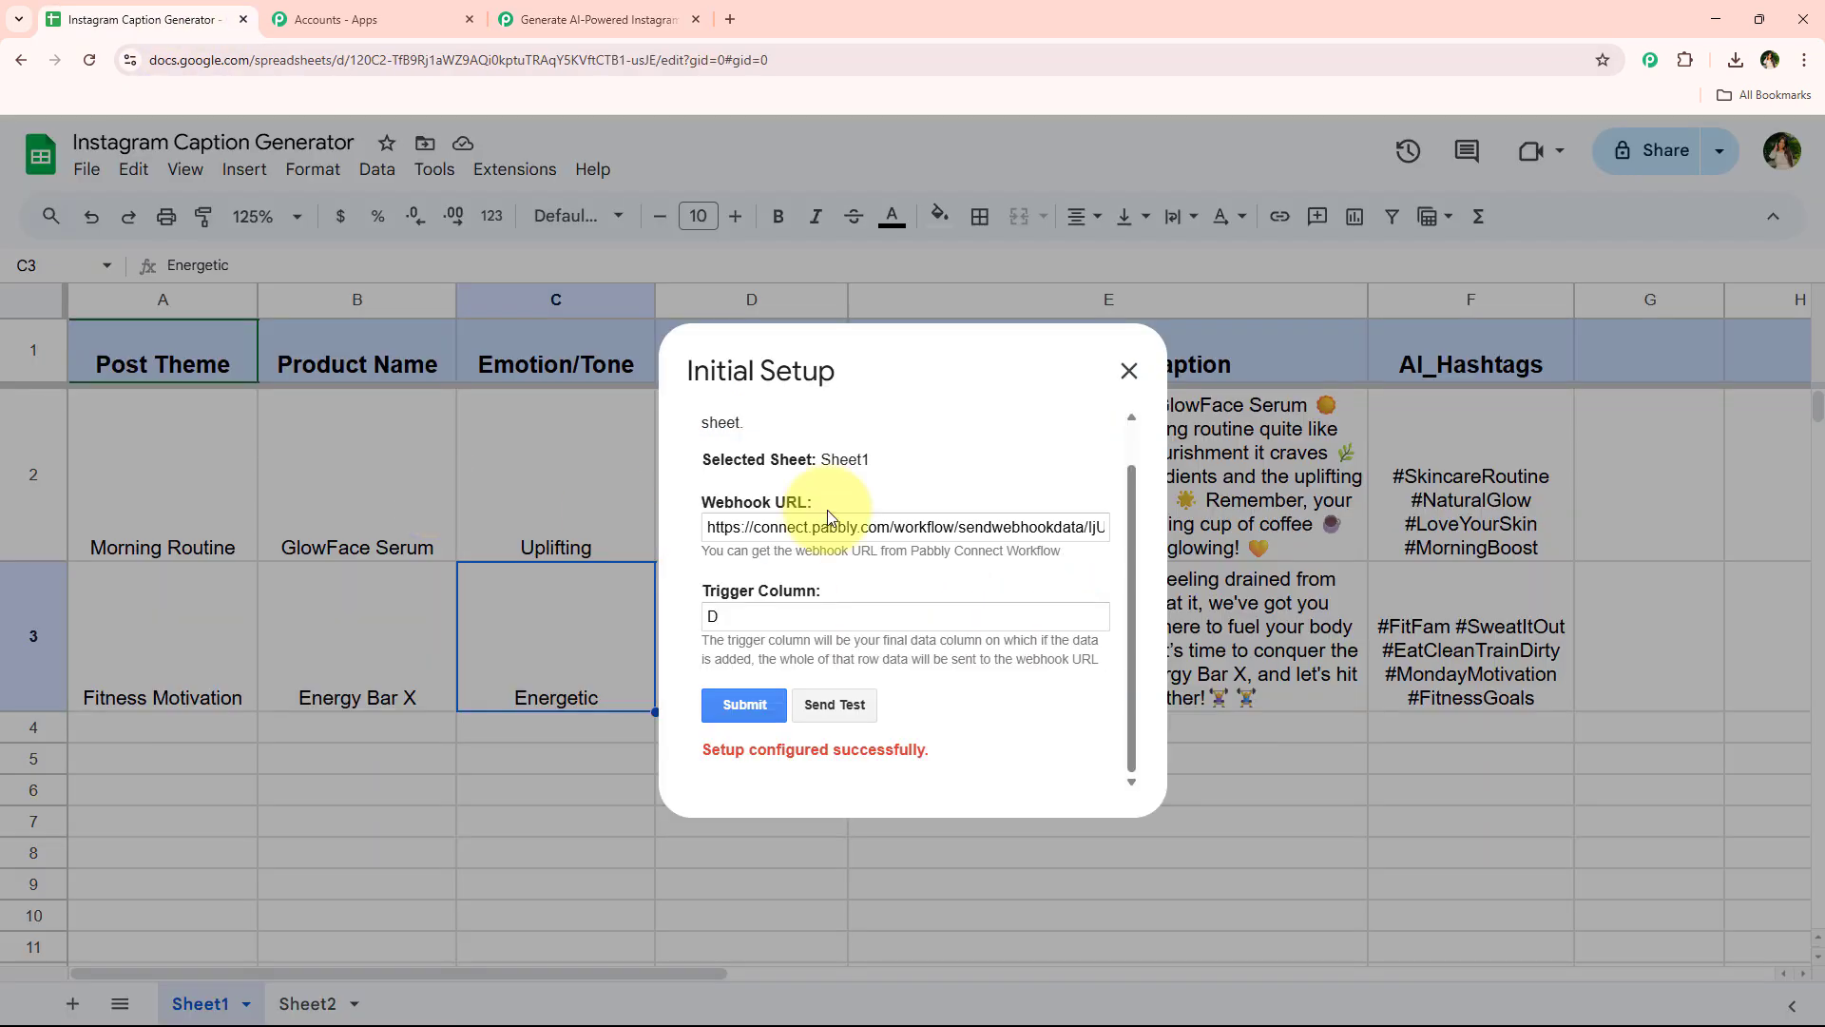
{"action": "key", "text": "Escape"}
{"action": "left_click", "coordinate": [514, 170]}
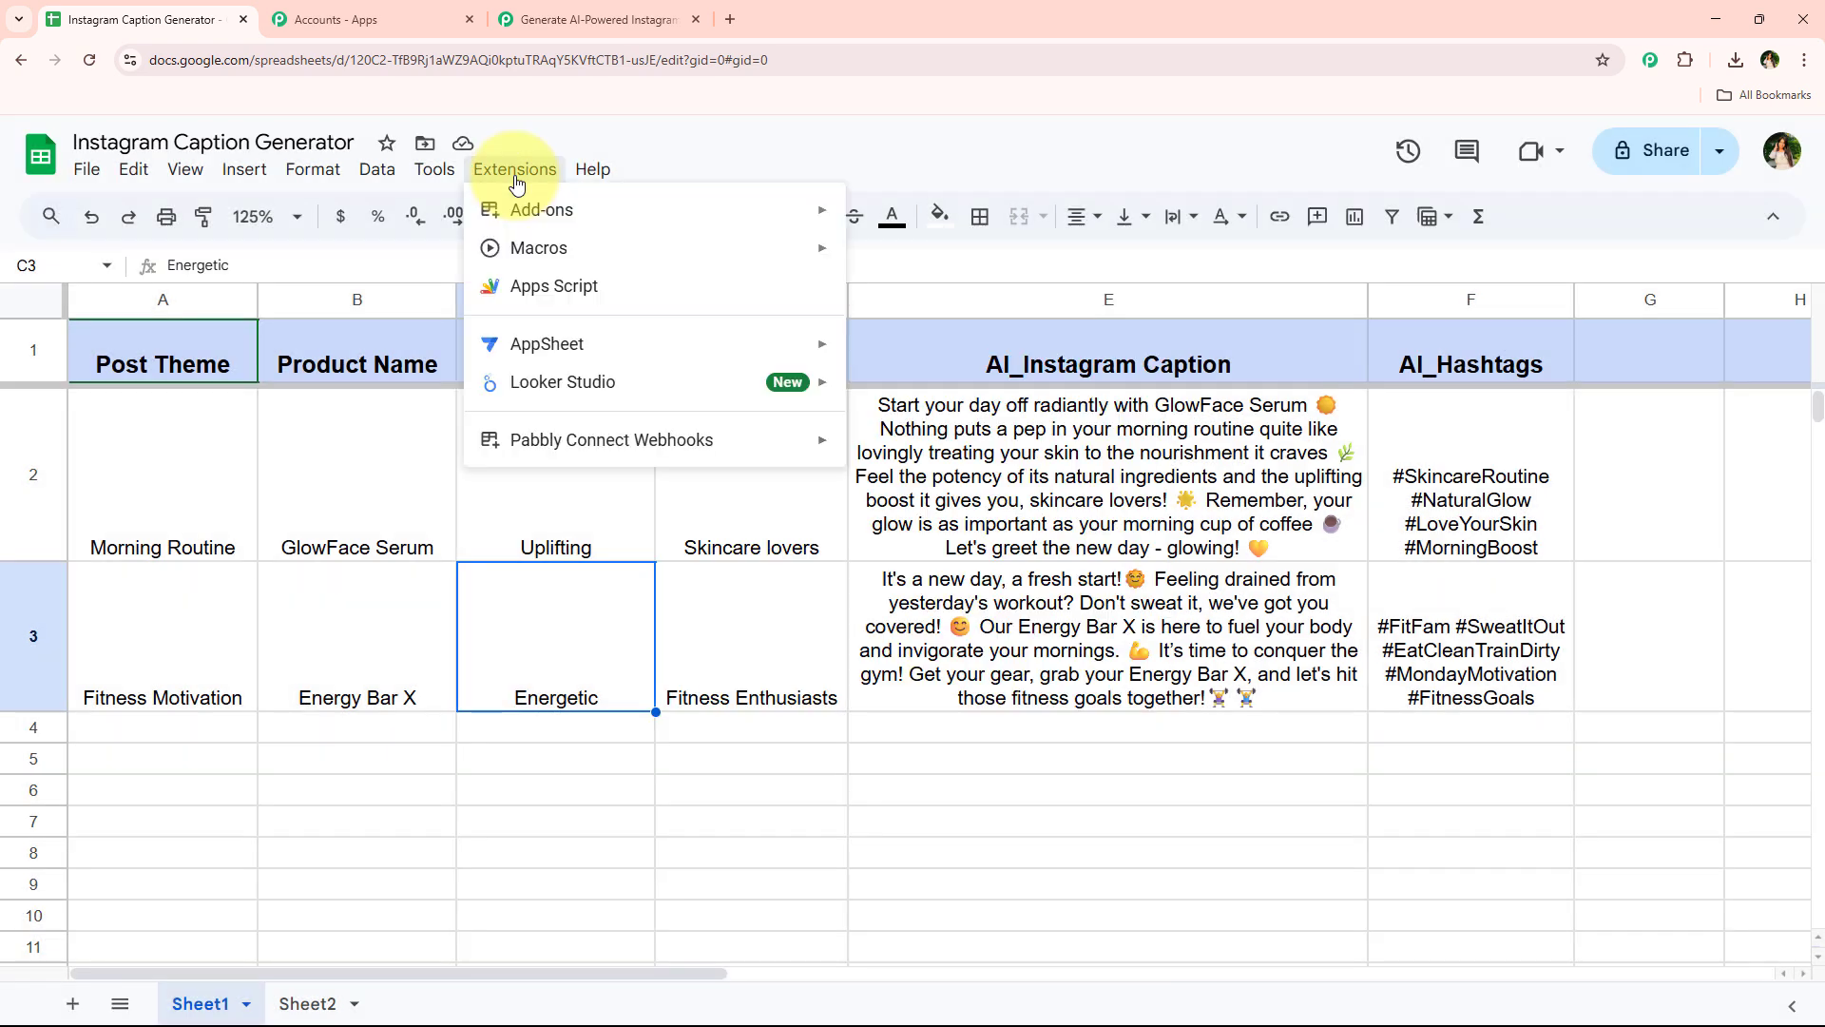
{"action": "mouse_move", "coordinate": [571, 439]}
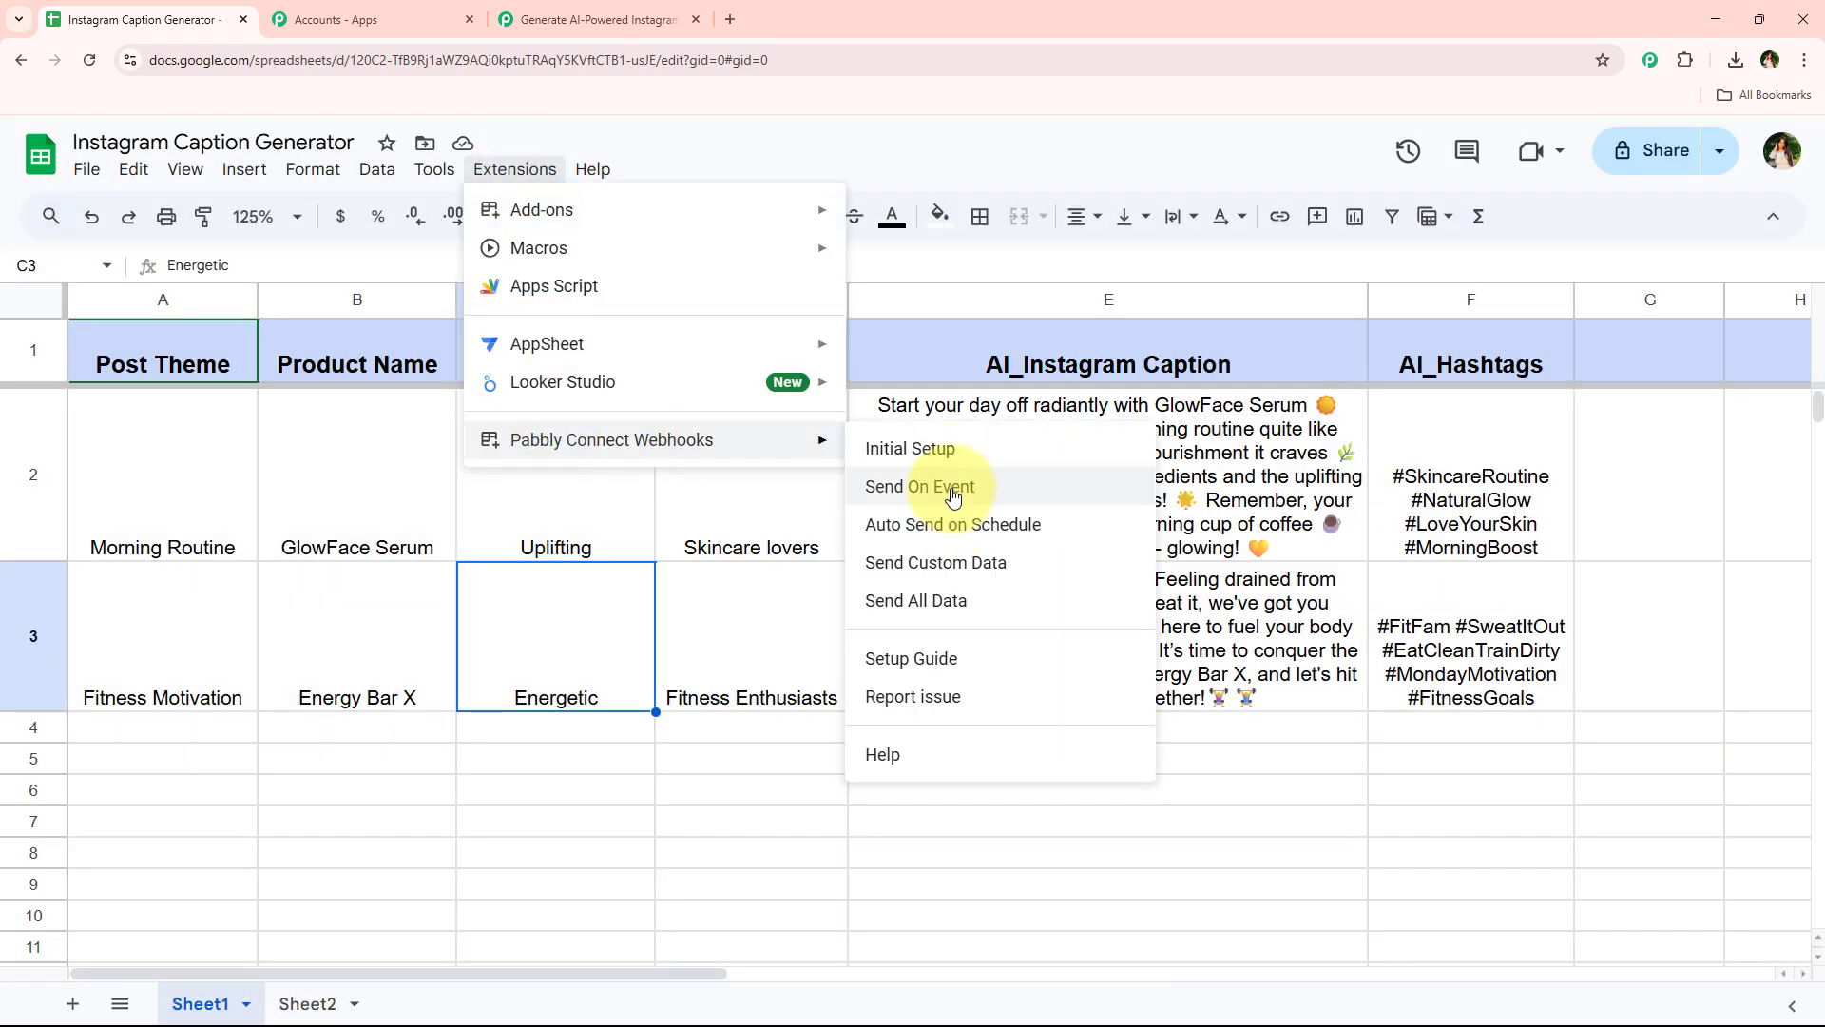
{"action": "left_click", "coordinate": [954, 498]}
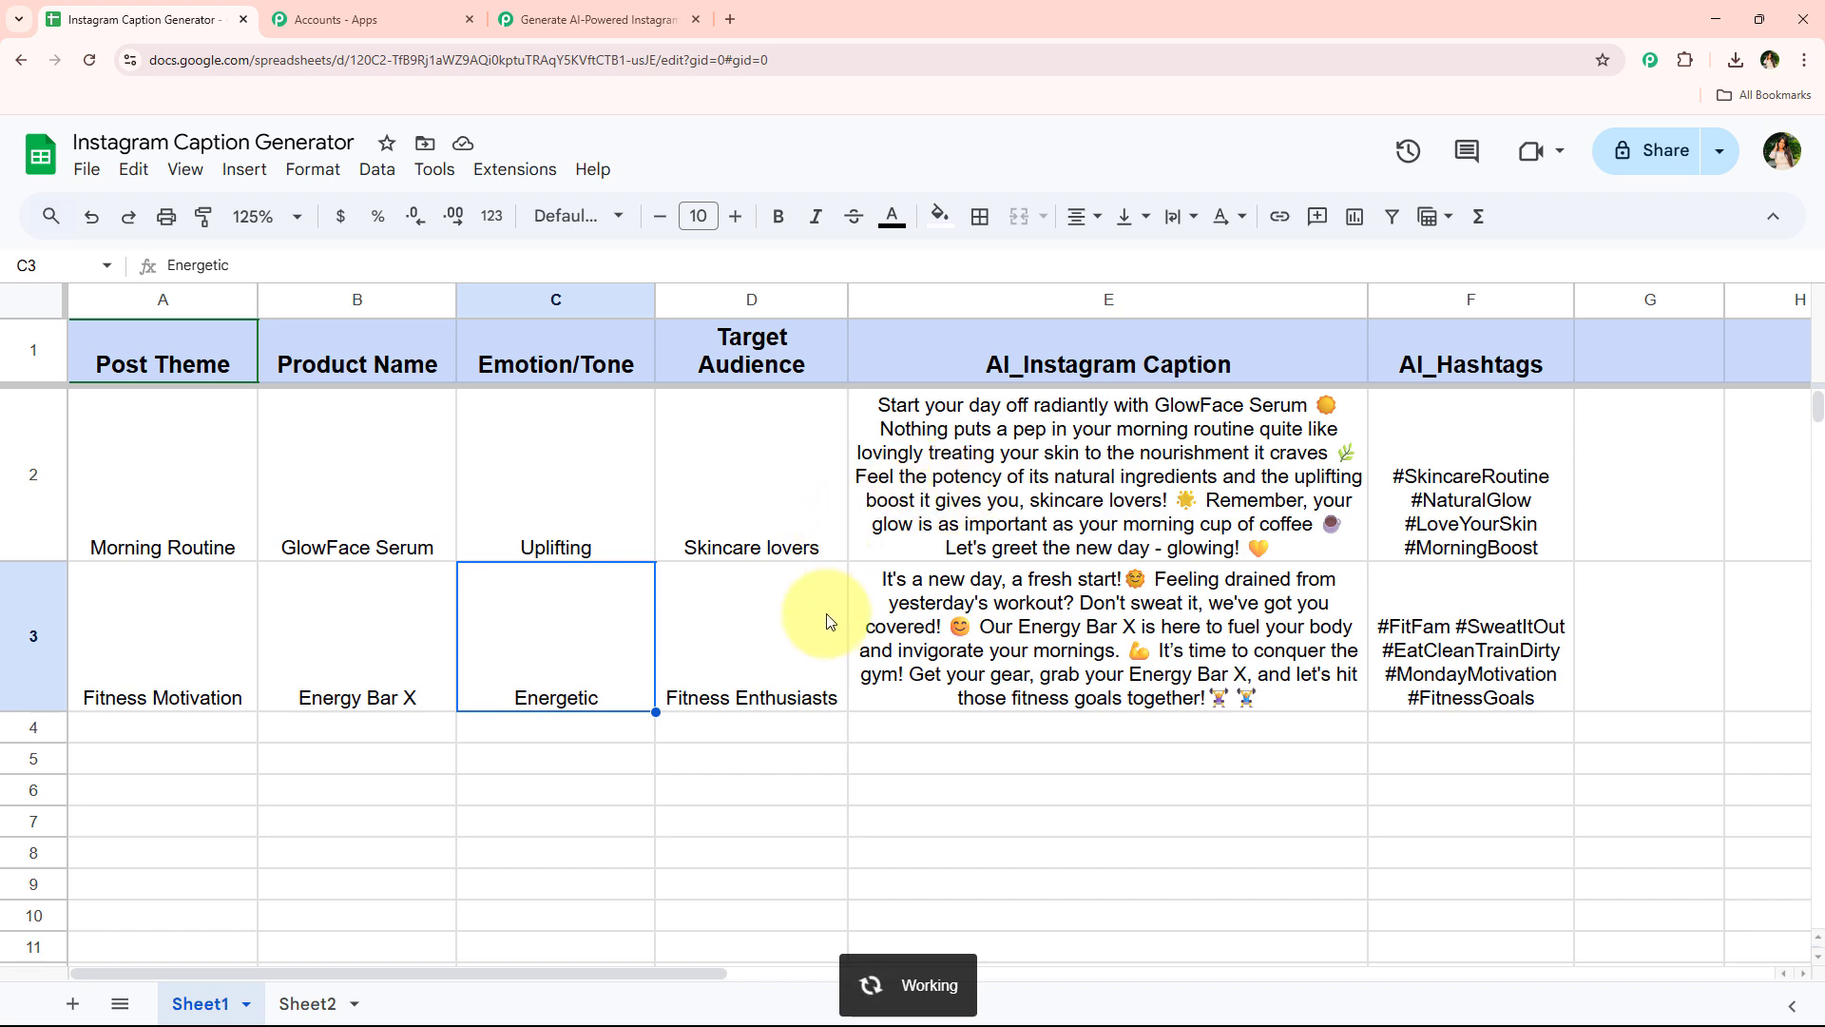
{"action": "left_click", "coordinate": [514, 169]}
{"action": "mouse_move", "coordinate": [666, 440]}
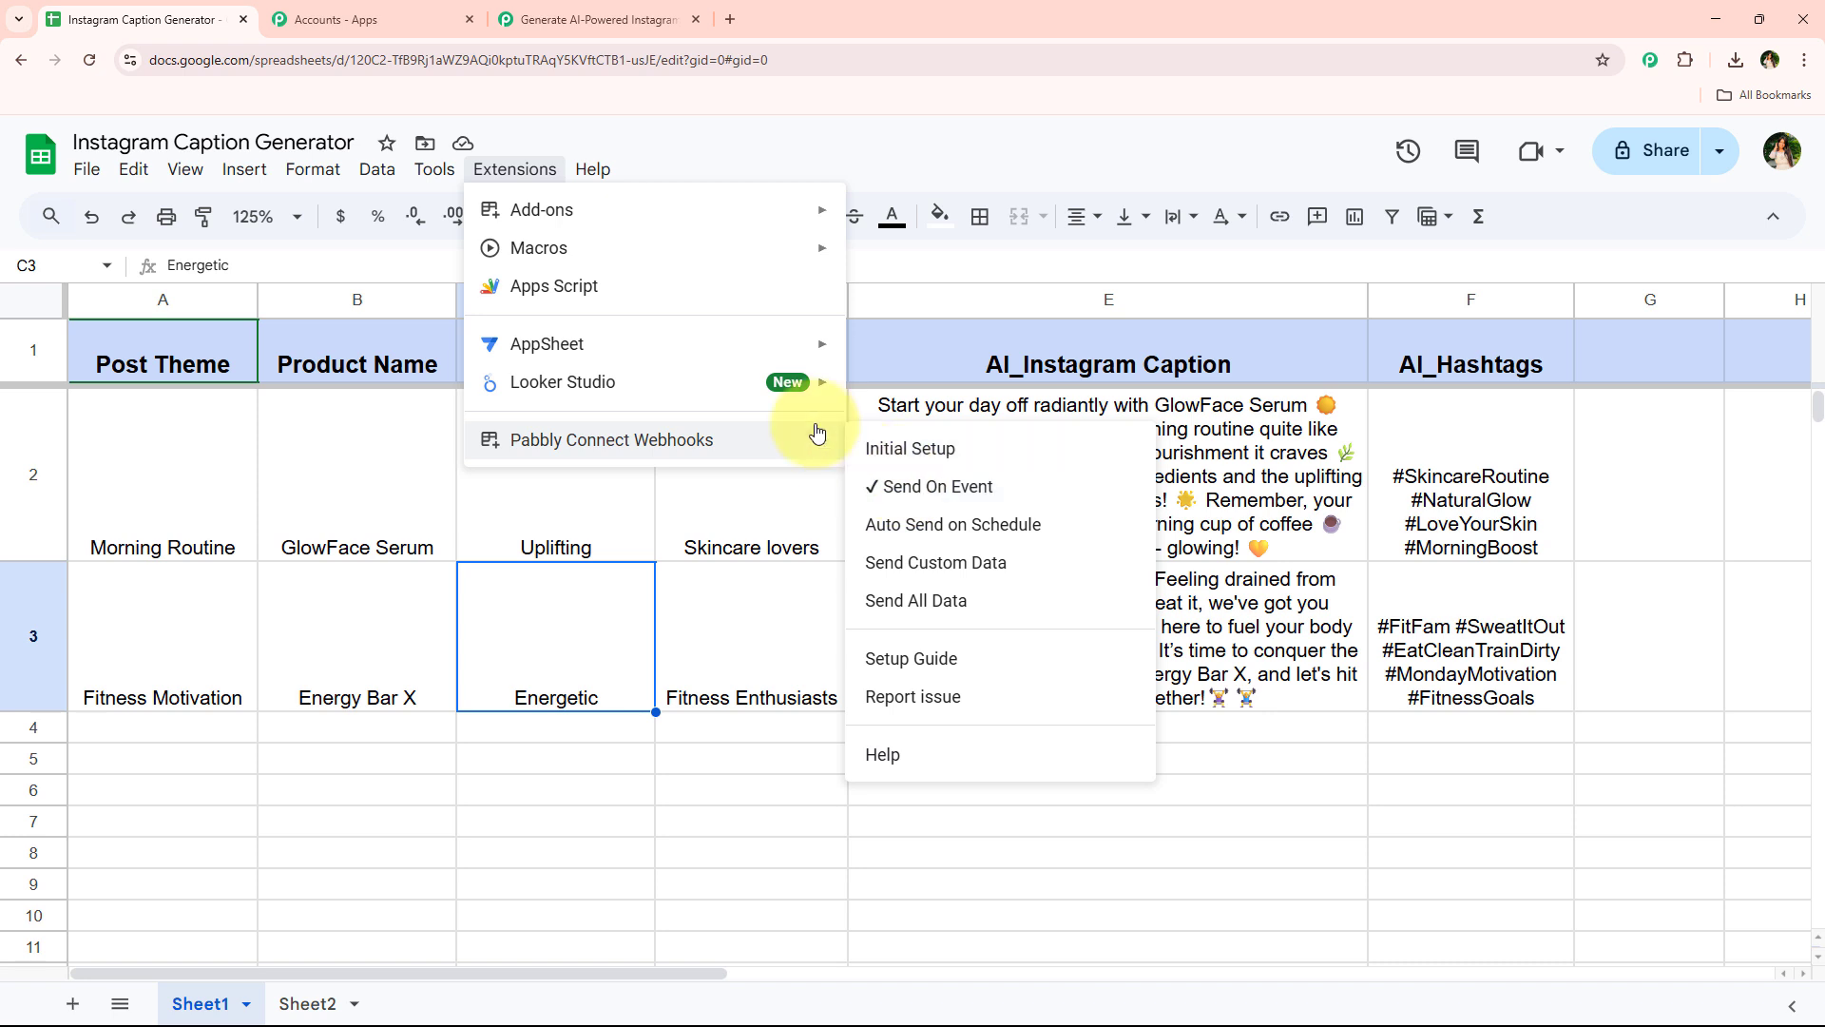
{"action": "left_click", "coordinate": [220, 356]}
Fill row 4 with Weekend Vibes, Summer Tote Bag, Chill and Urban Shoppers, and enlarge the row's height
{"action": "left_click", "coordinate": [210, 740]}
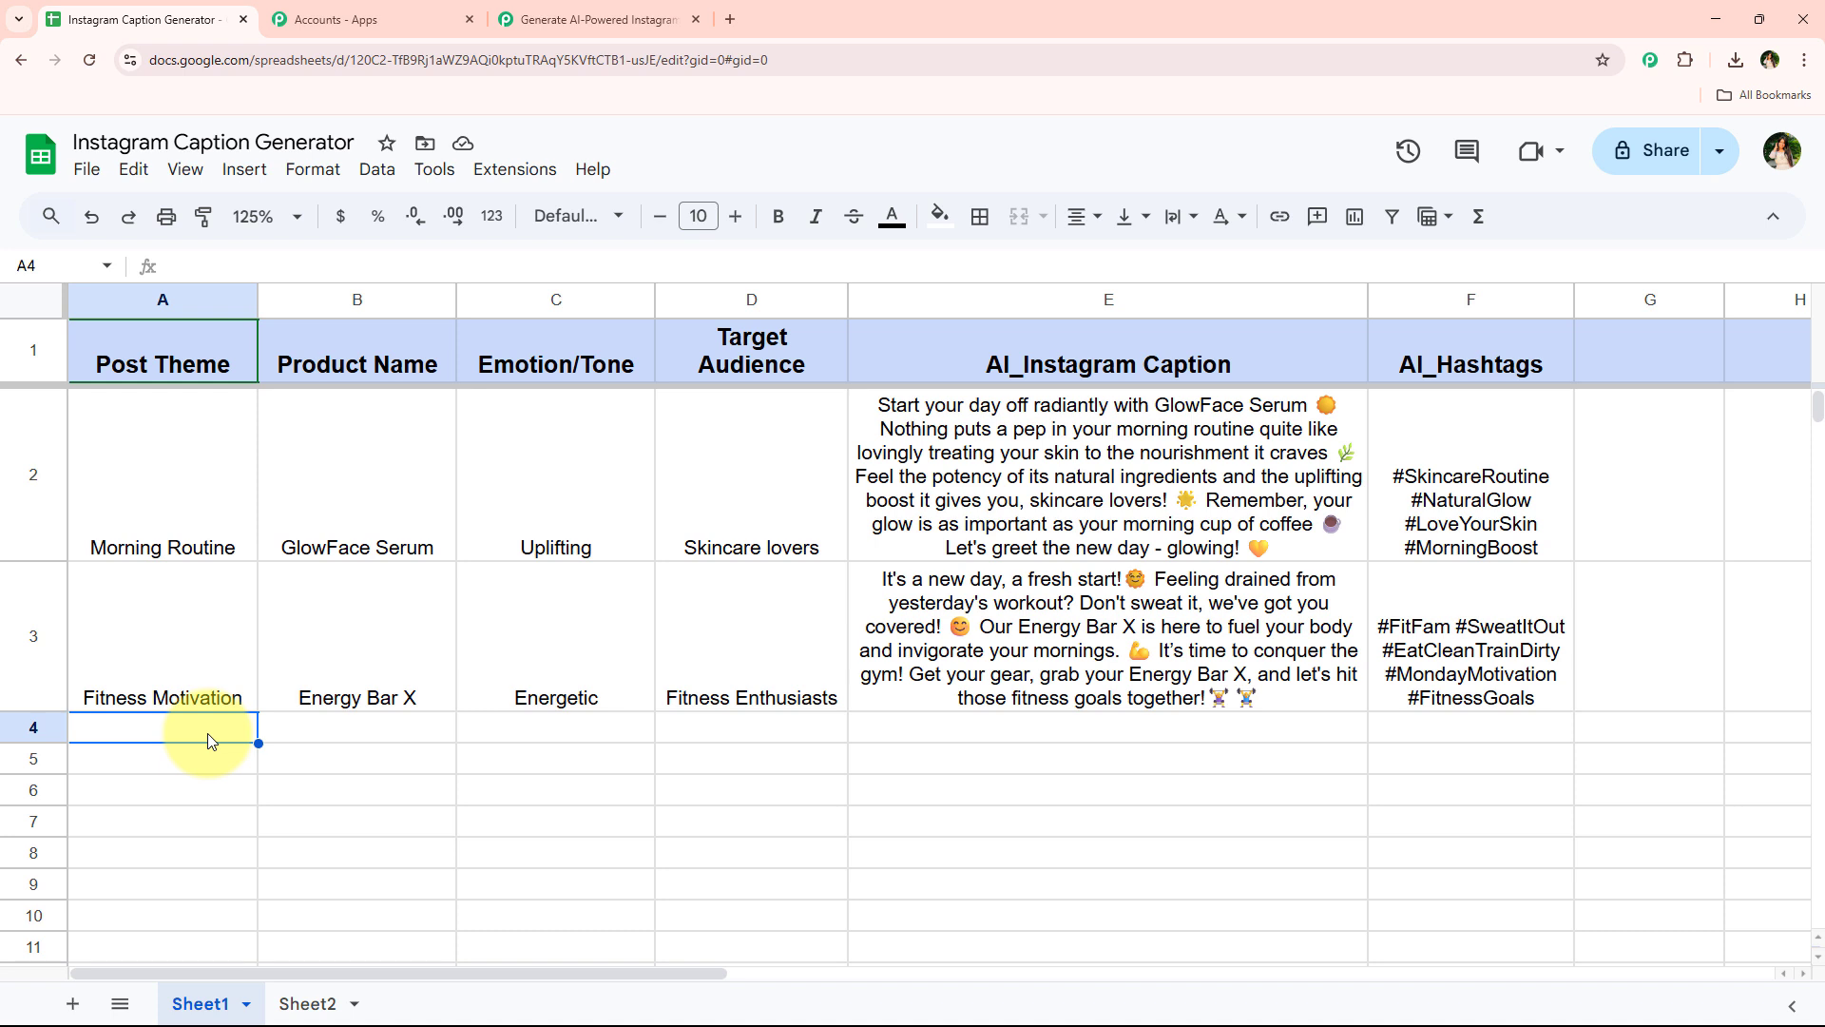
{"action": "type", "text": "Weekend Vibes"}
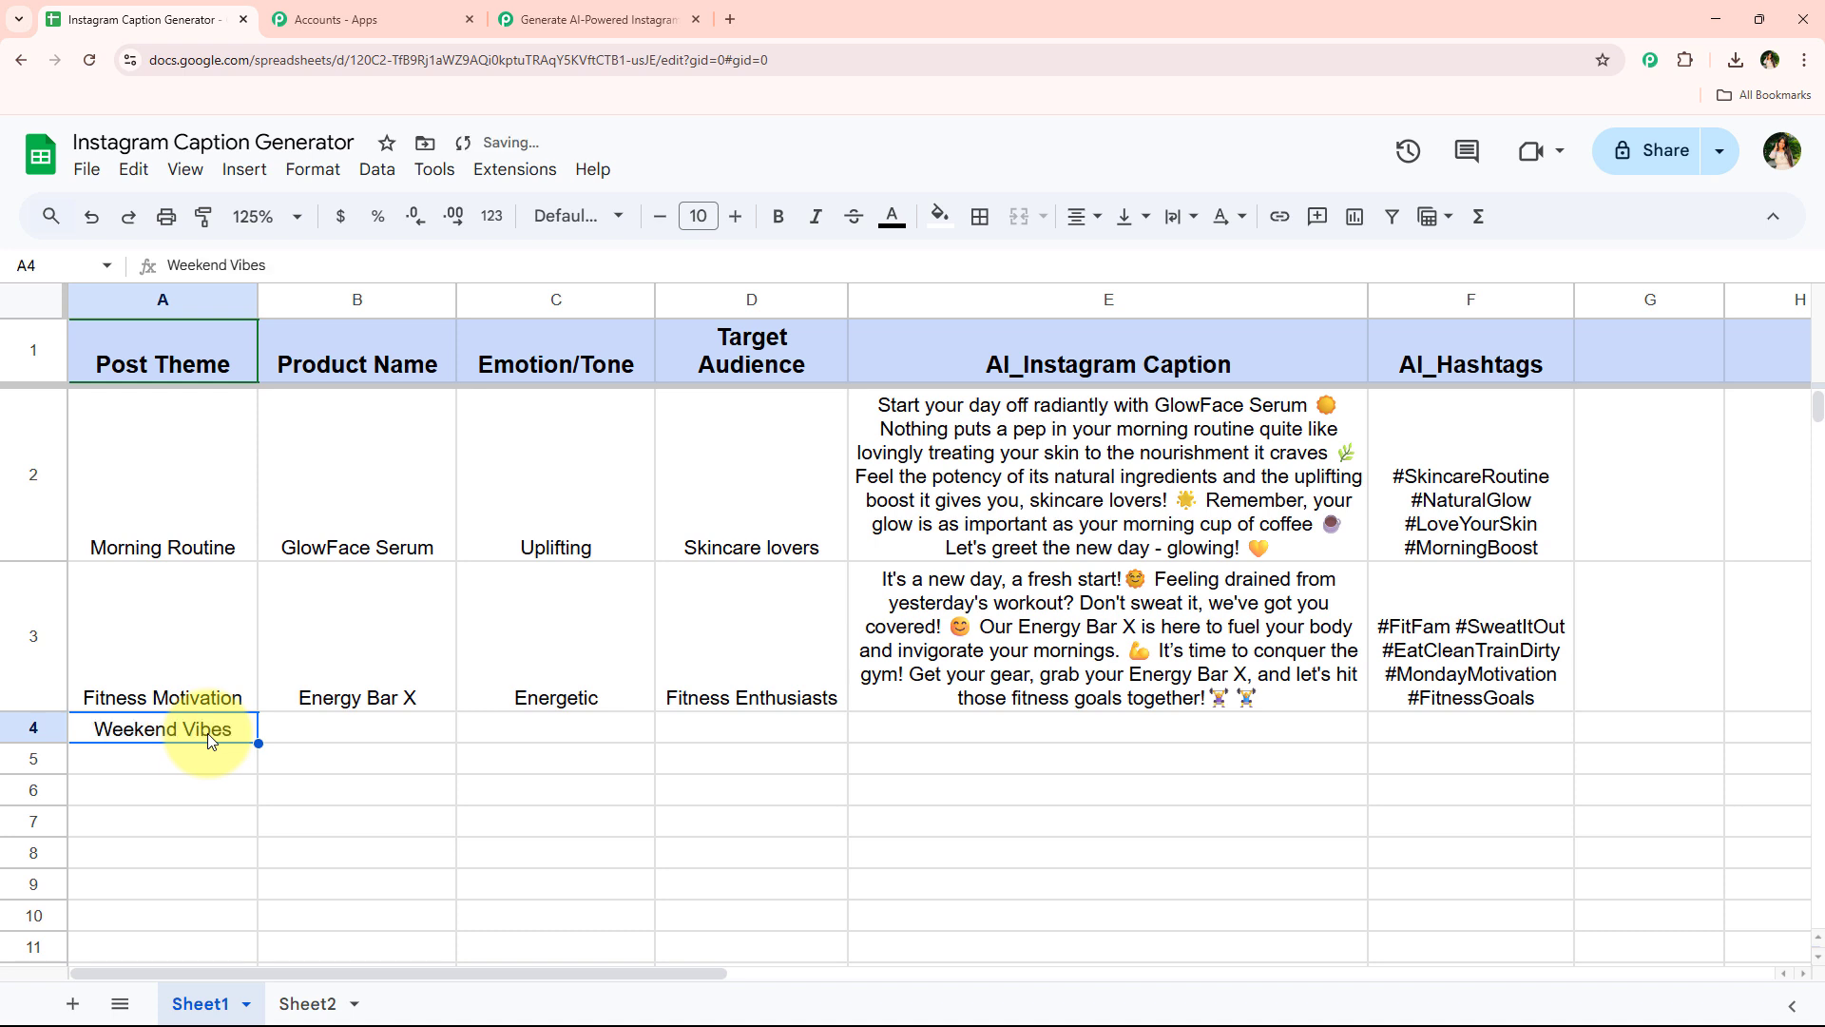
{"action": "key", "text": "Right"}
{"action": "type", "text": "Summer Tote Bag"}
{"action": "key", "text": "Right"}
{"action": "type", "text": "Chill"}
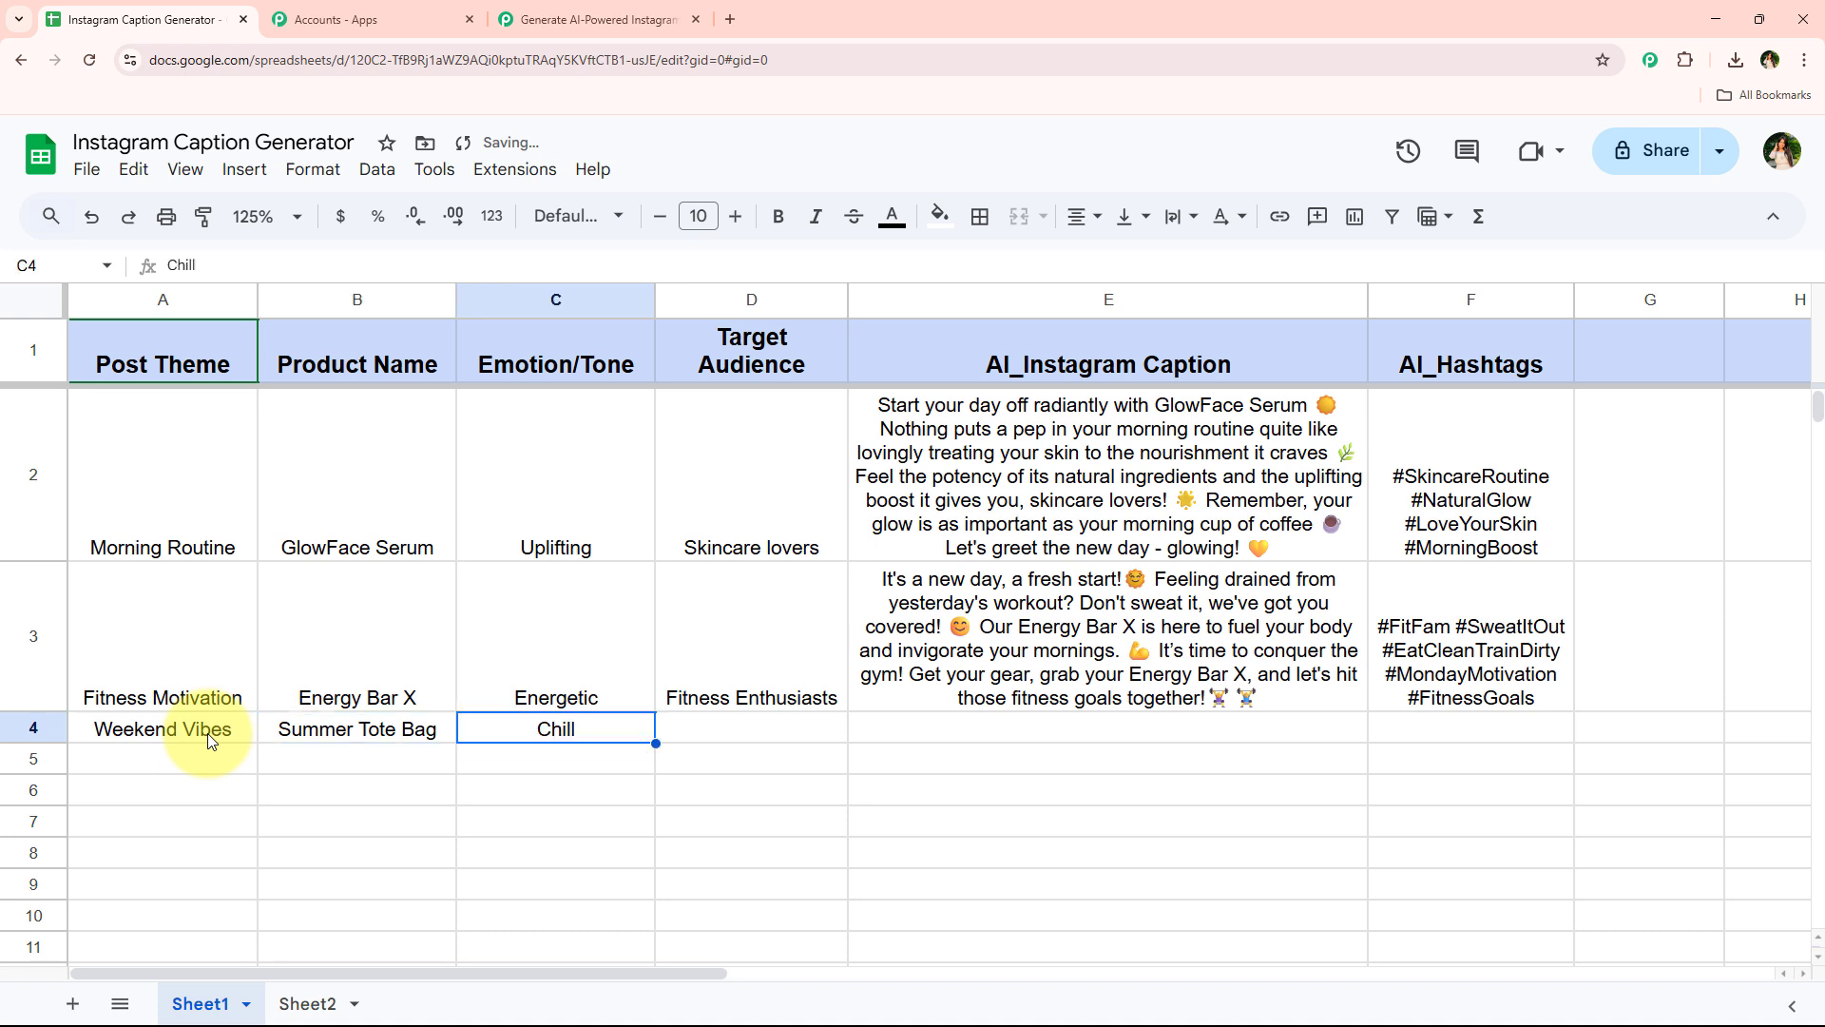
{"action": "key", "text": "Right"}
{"action": "type", "text": "Urban Shoppers"}
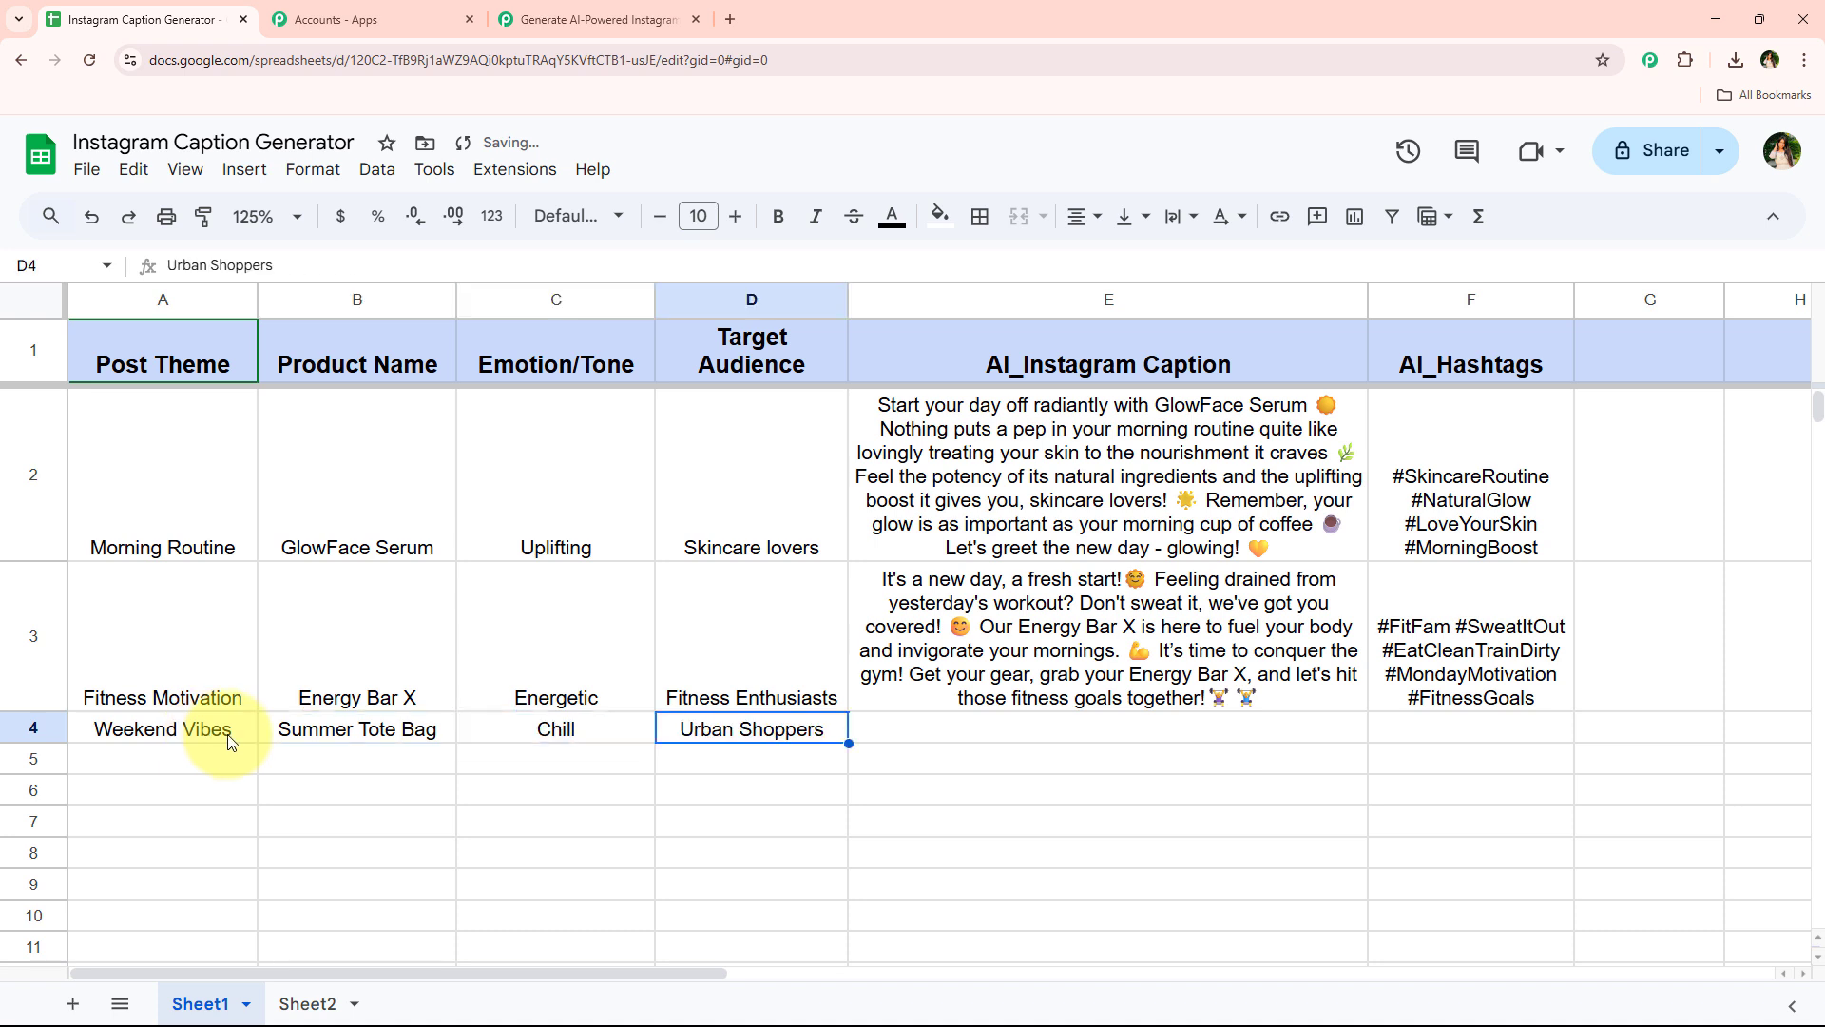
{"action": "left_click_drag", "start_coordinate": [36, 745], "coordinate": [34, 770]}
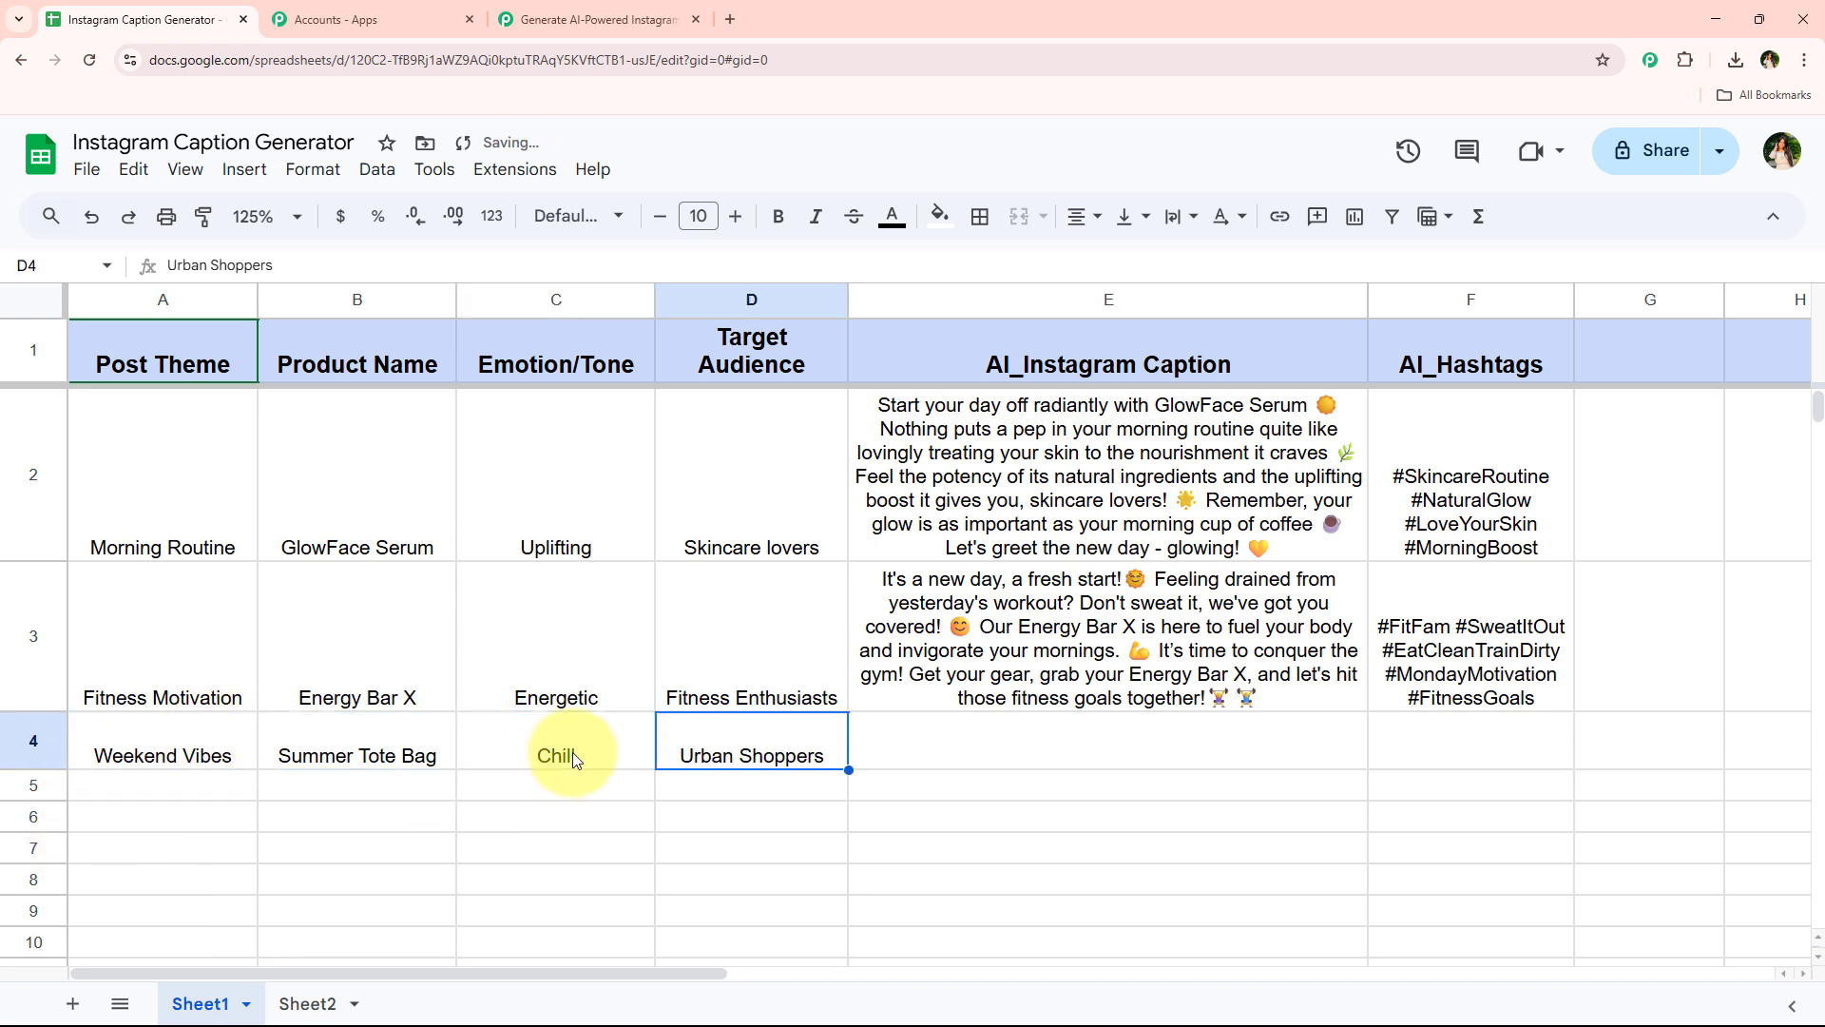
{"action": "left_click", "coordinate": [570, 817]}
{"action": "scroll", "coordinate": [922, 785], "scroll_direction": "down", "scroll_amount": 3}
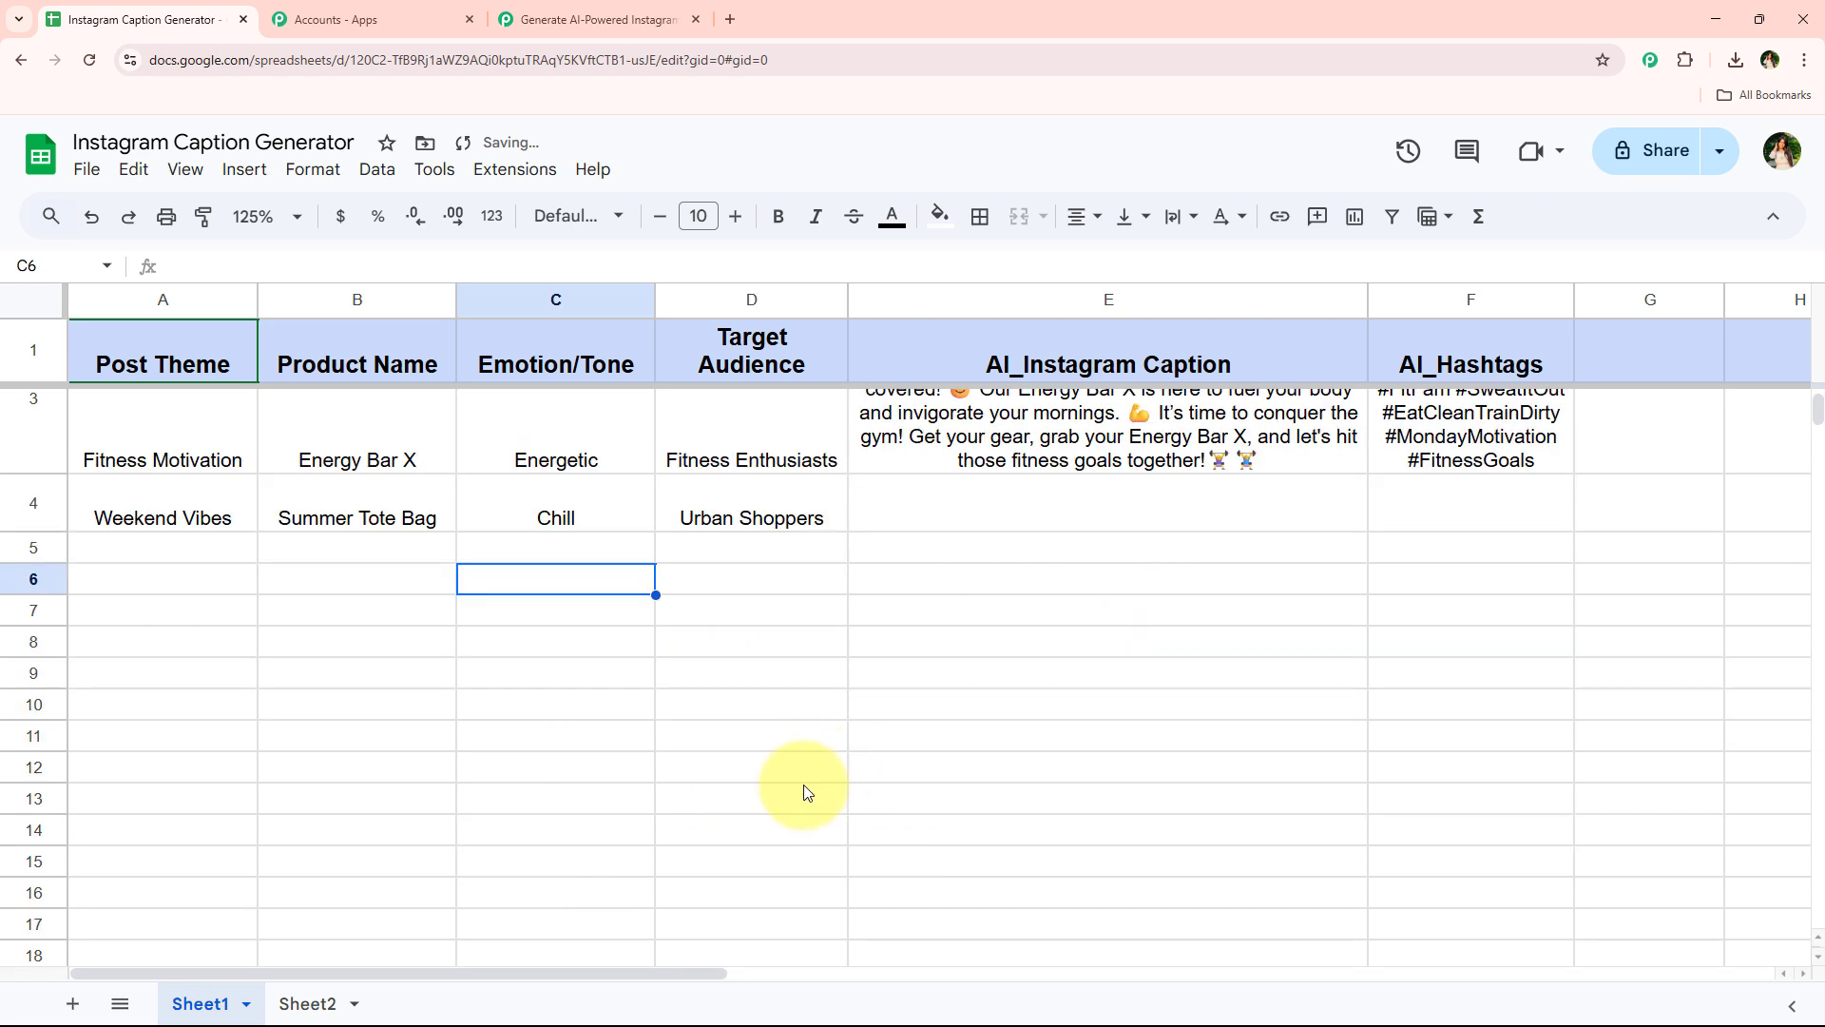
Review the webhook response fields captured in the Google Sheets trigger step
{"action": "left_click", "coordinate": [646, 32]}
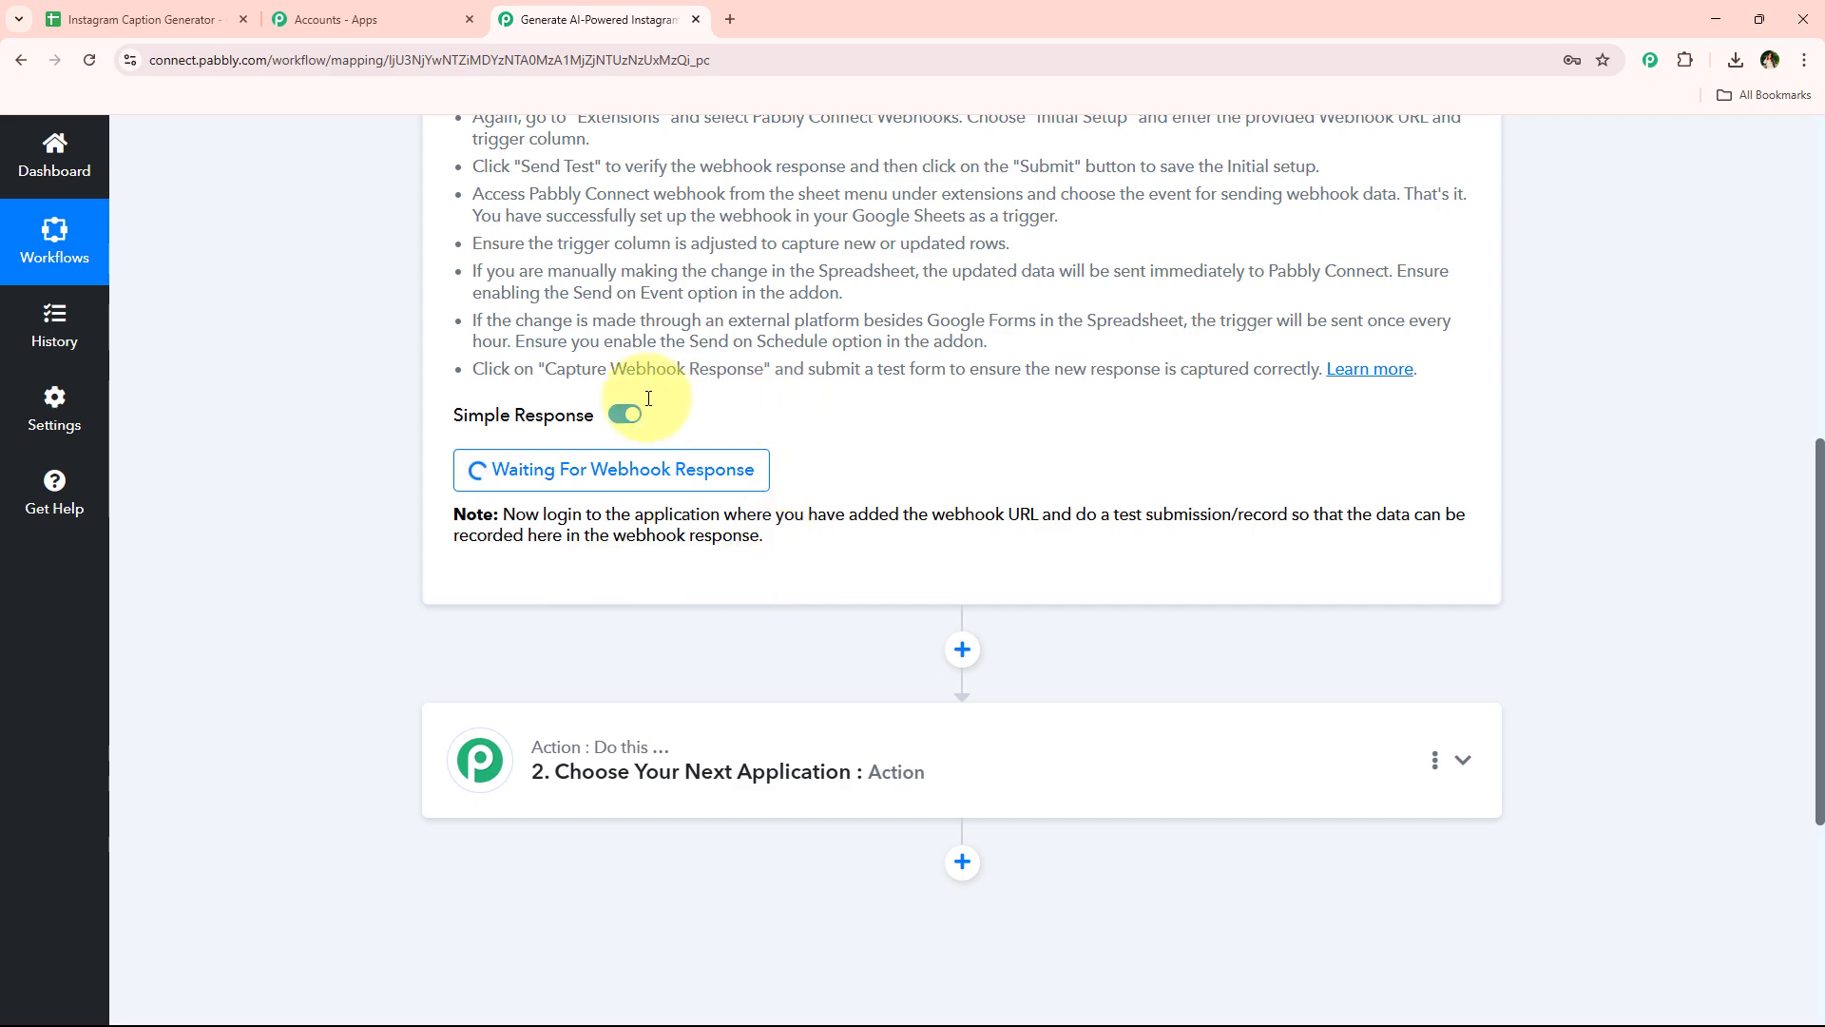
{"action": "scroll", "coordinate": [932, 379], "scroll_direction": "down", "scroll_amount": 4}
{"action": "scroll", "coordinate": [932, 474], "scroll_direction": "down", "scroll_amount": 2}
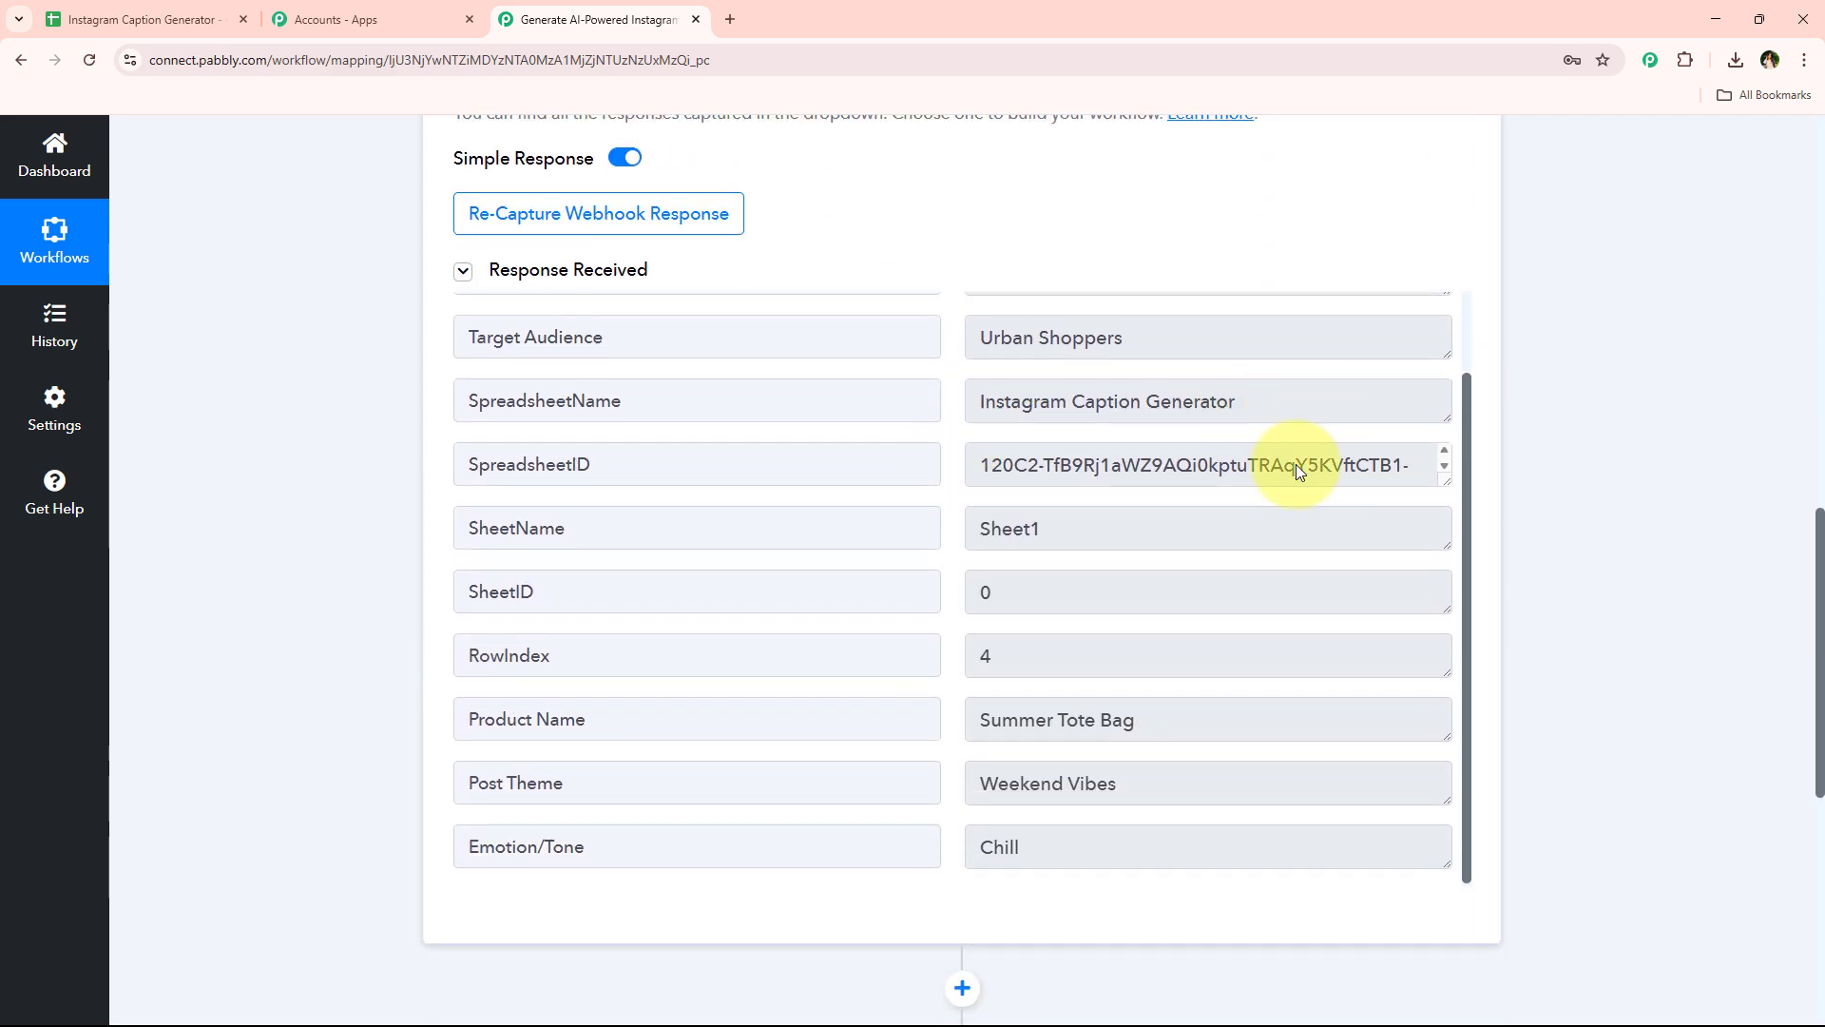
{"action": "left_click_drag", "start_coordinate": [1203, 717], "coordinate": [704, 786]}
{"action": "left_click_drag", "start_coordinate": [1170, 784], "coordinate": [785, 856]}
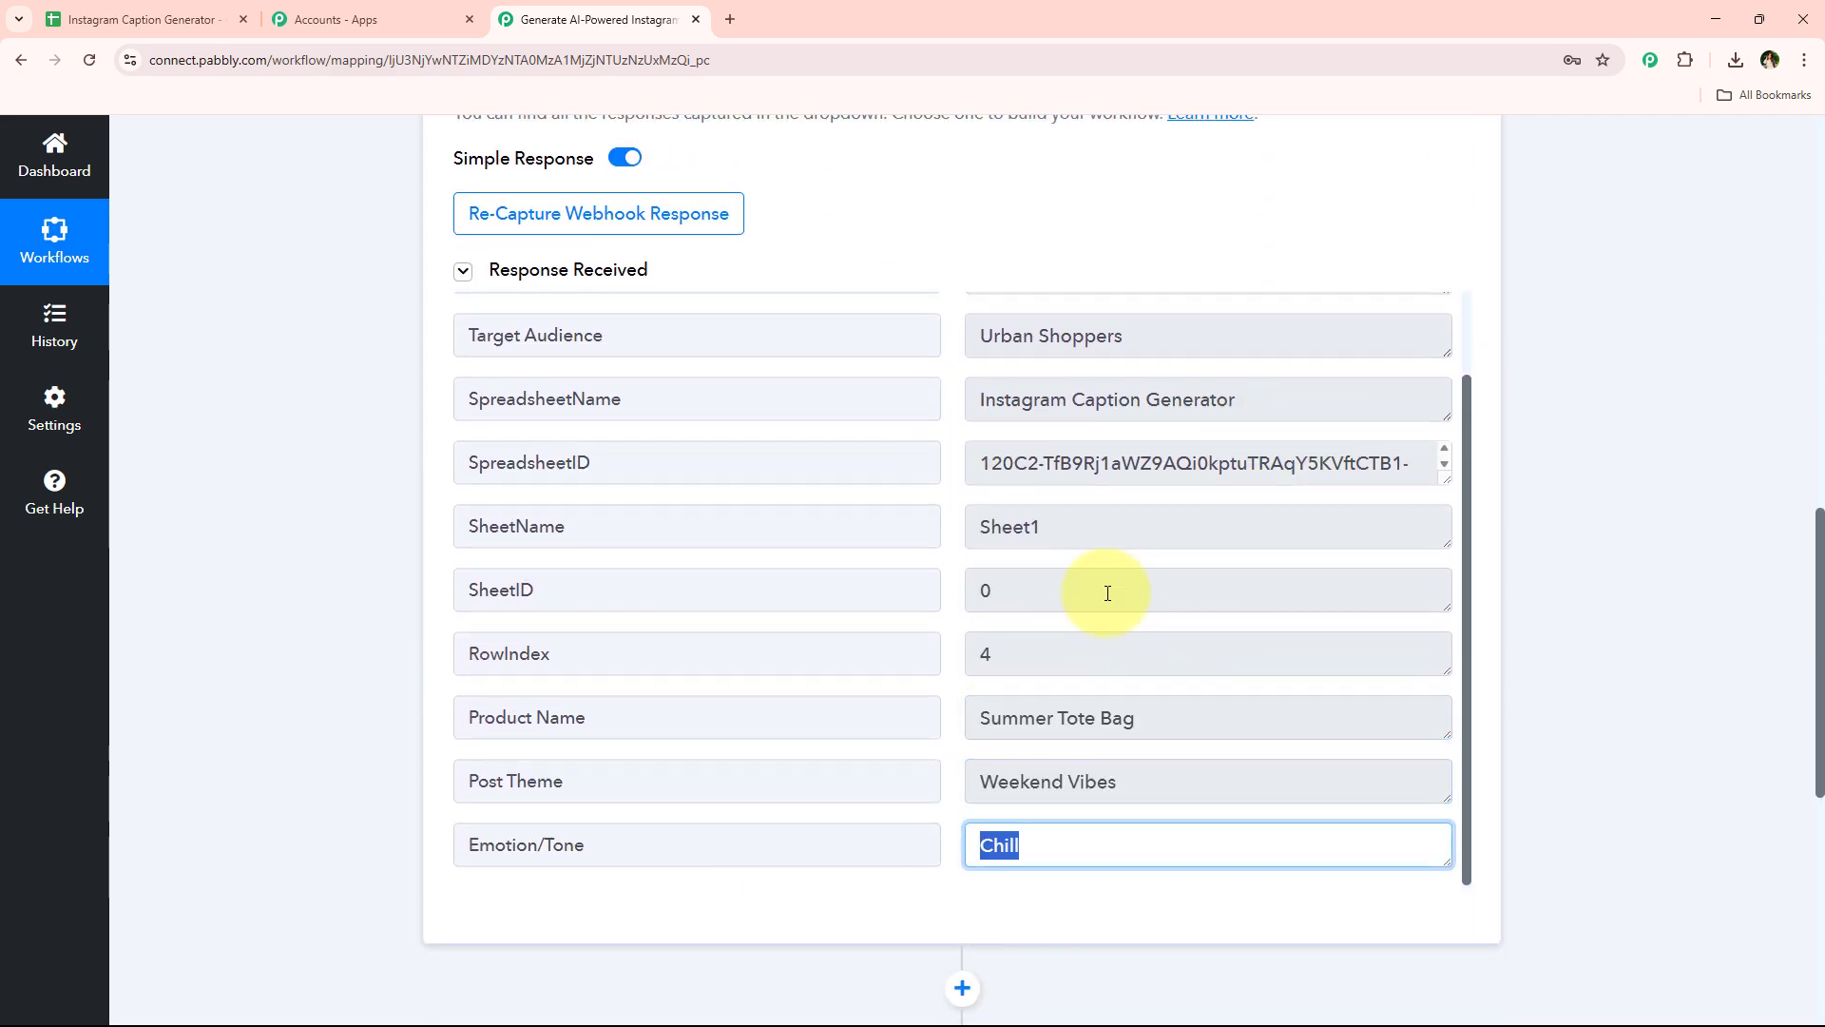
{"action": "scroll", "coordinate": [1108, 590], "scroll_direction": "up", "scroll_amount": 2}
{"action": "left_click_drag", "start_coordinate": [1230, 437], "coordinate": [476, 434]}
{"action": "left_click", "coordinate": [416, 692]}
{"action": "scroll", "coordinate": [438, 572], "scroll_direction": "up", "scroll_amount": 1}
{"action": "scroll", "coordinate": [438, 571], "scroll_direction": "up", "scroll_amount": 10}
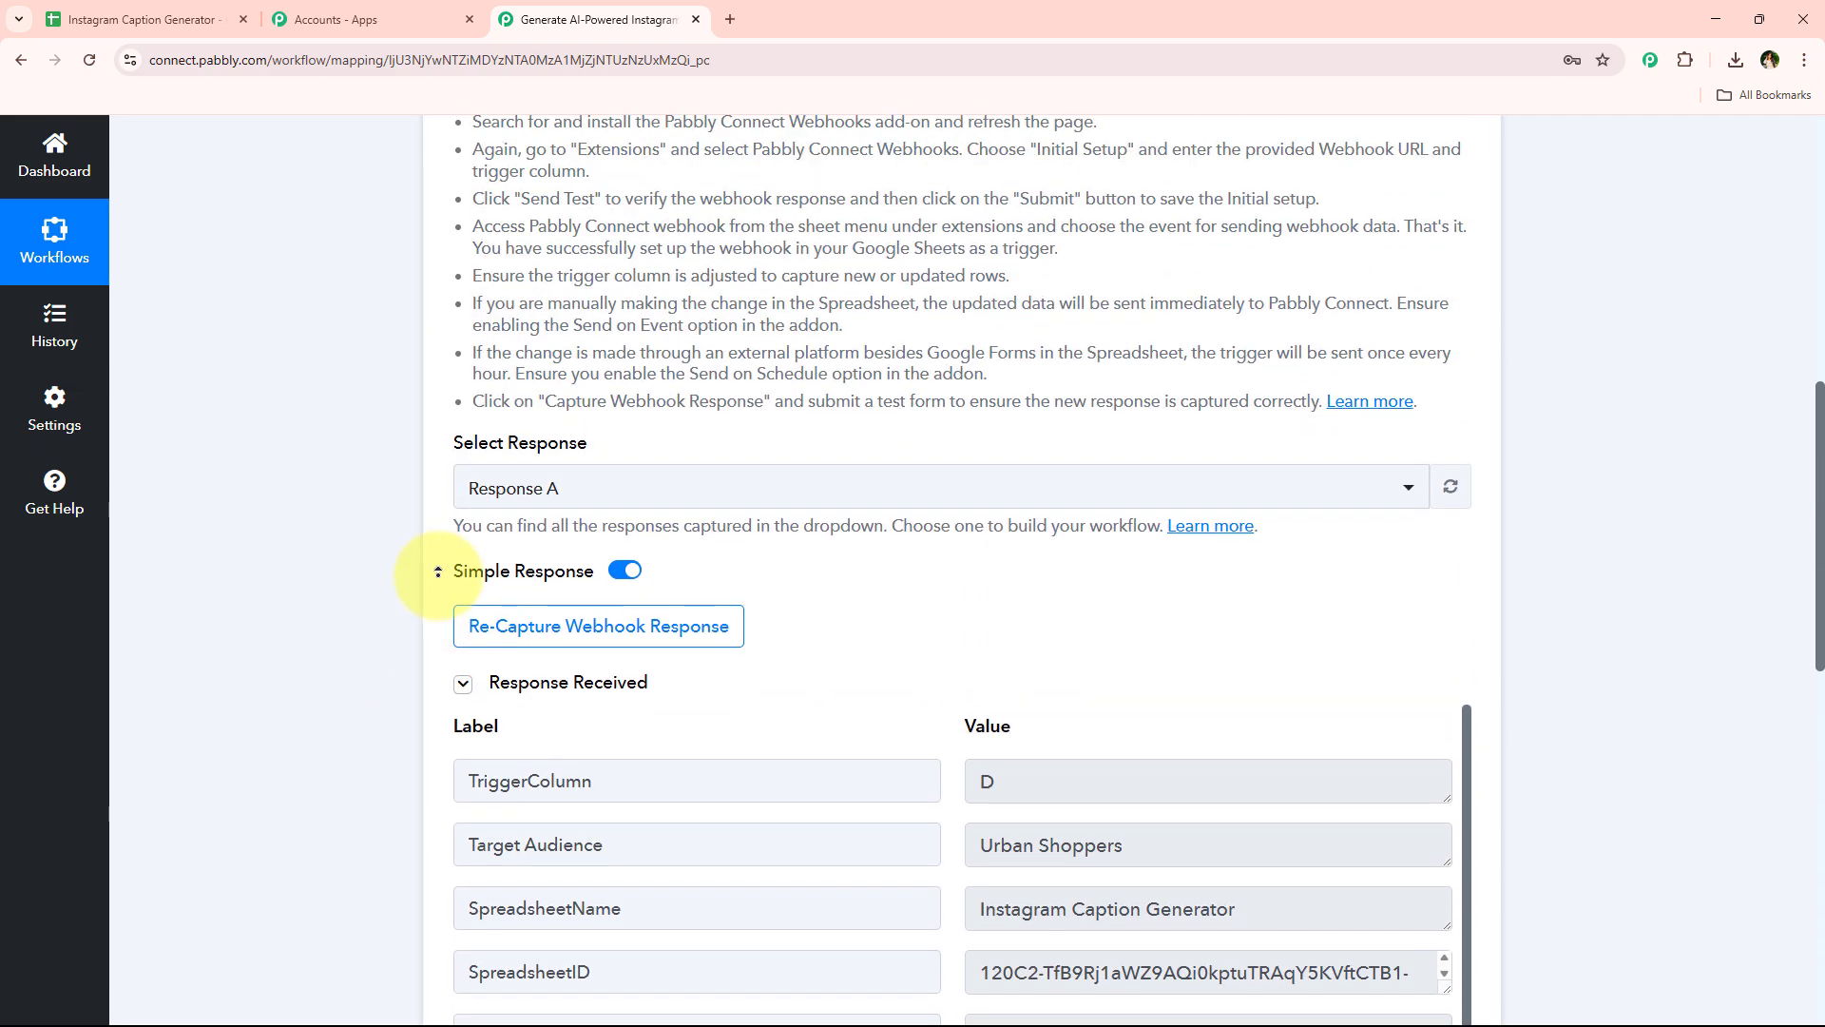
{"action": "left_click", "coordinate": [924, 445]}
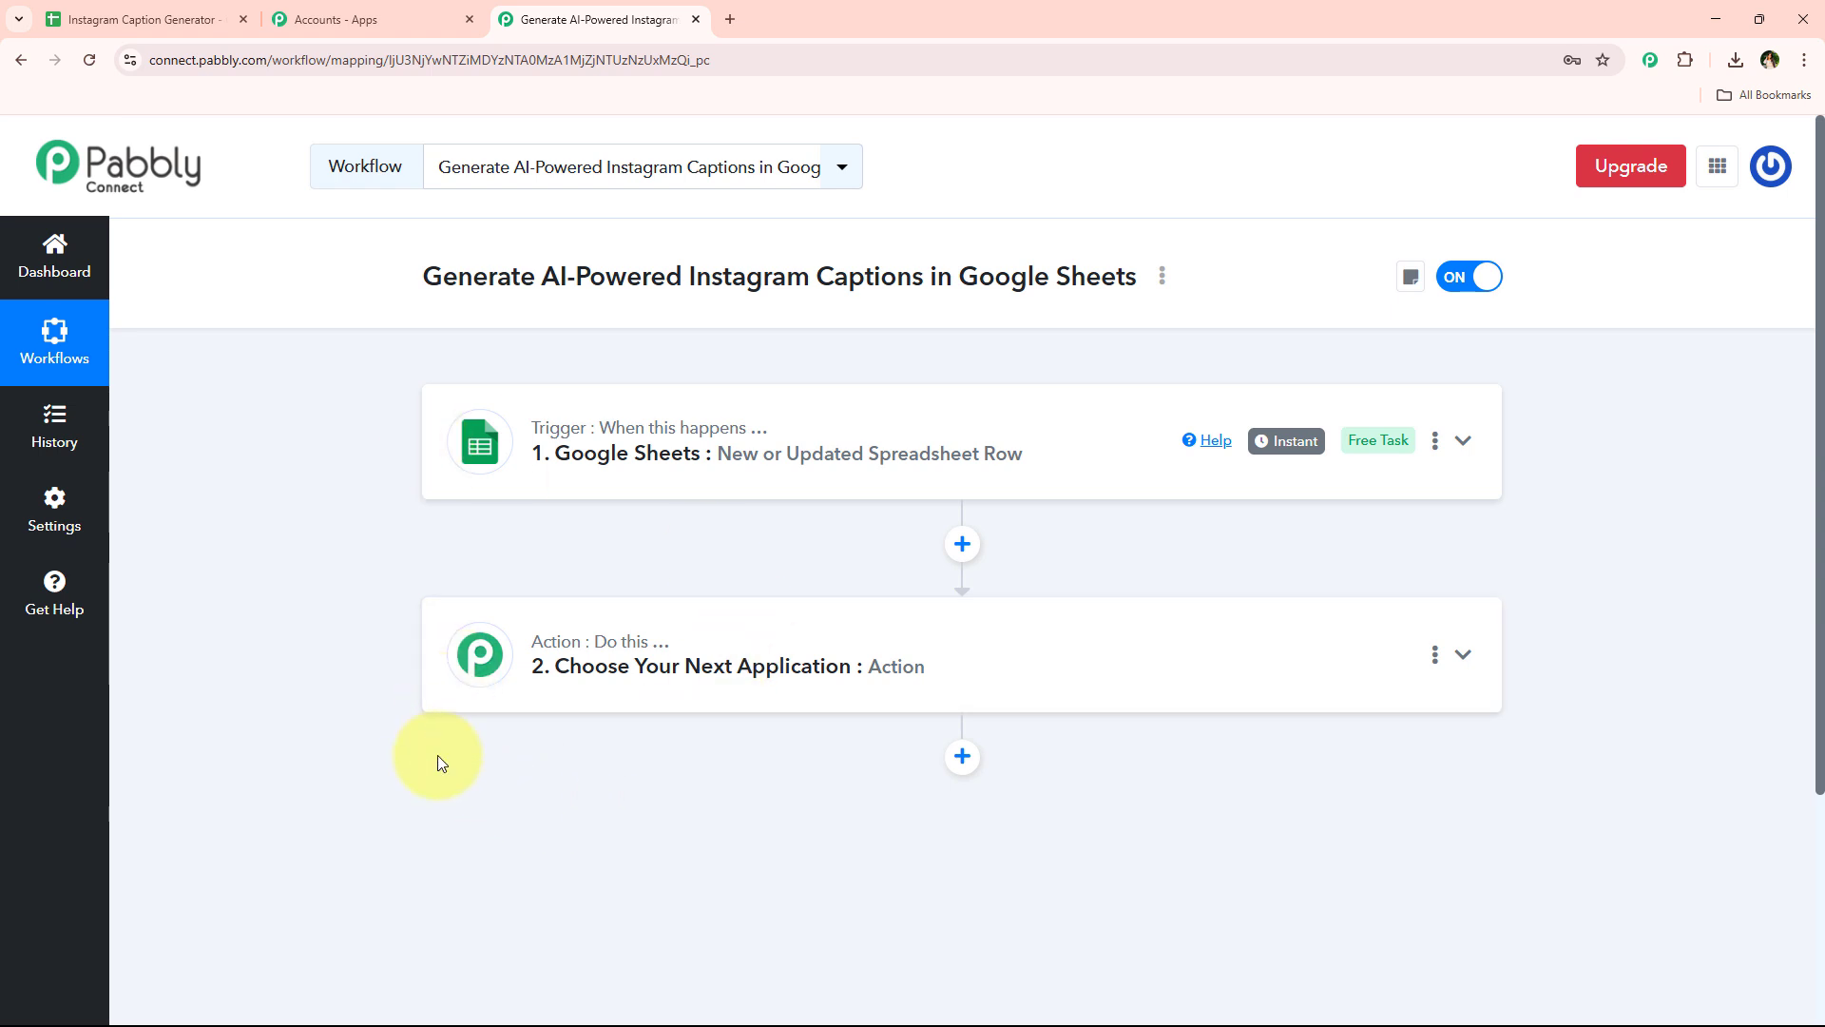
Add OpenAI (ChatGPT, DALL-E, Whisper) as the app for the workflow's action step
{"action": "left_click_drag", "start_coordinate": [407, 298], "coordinate": [691, 277]}
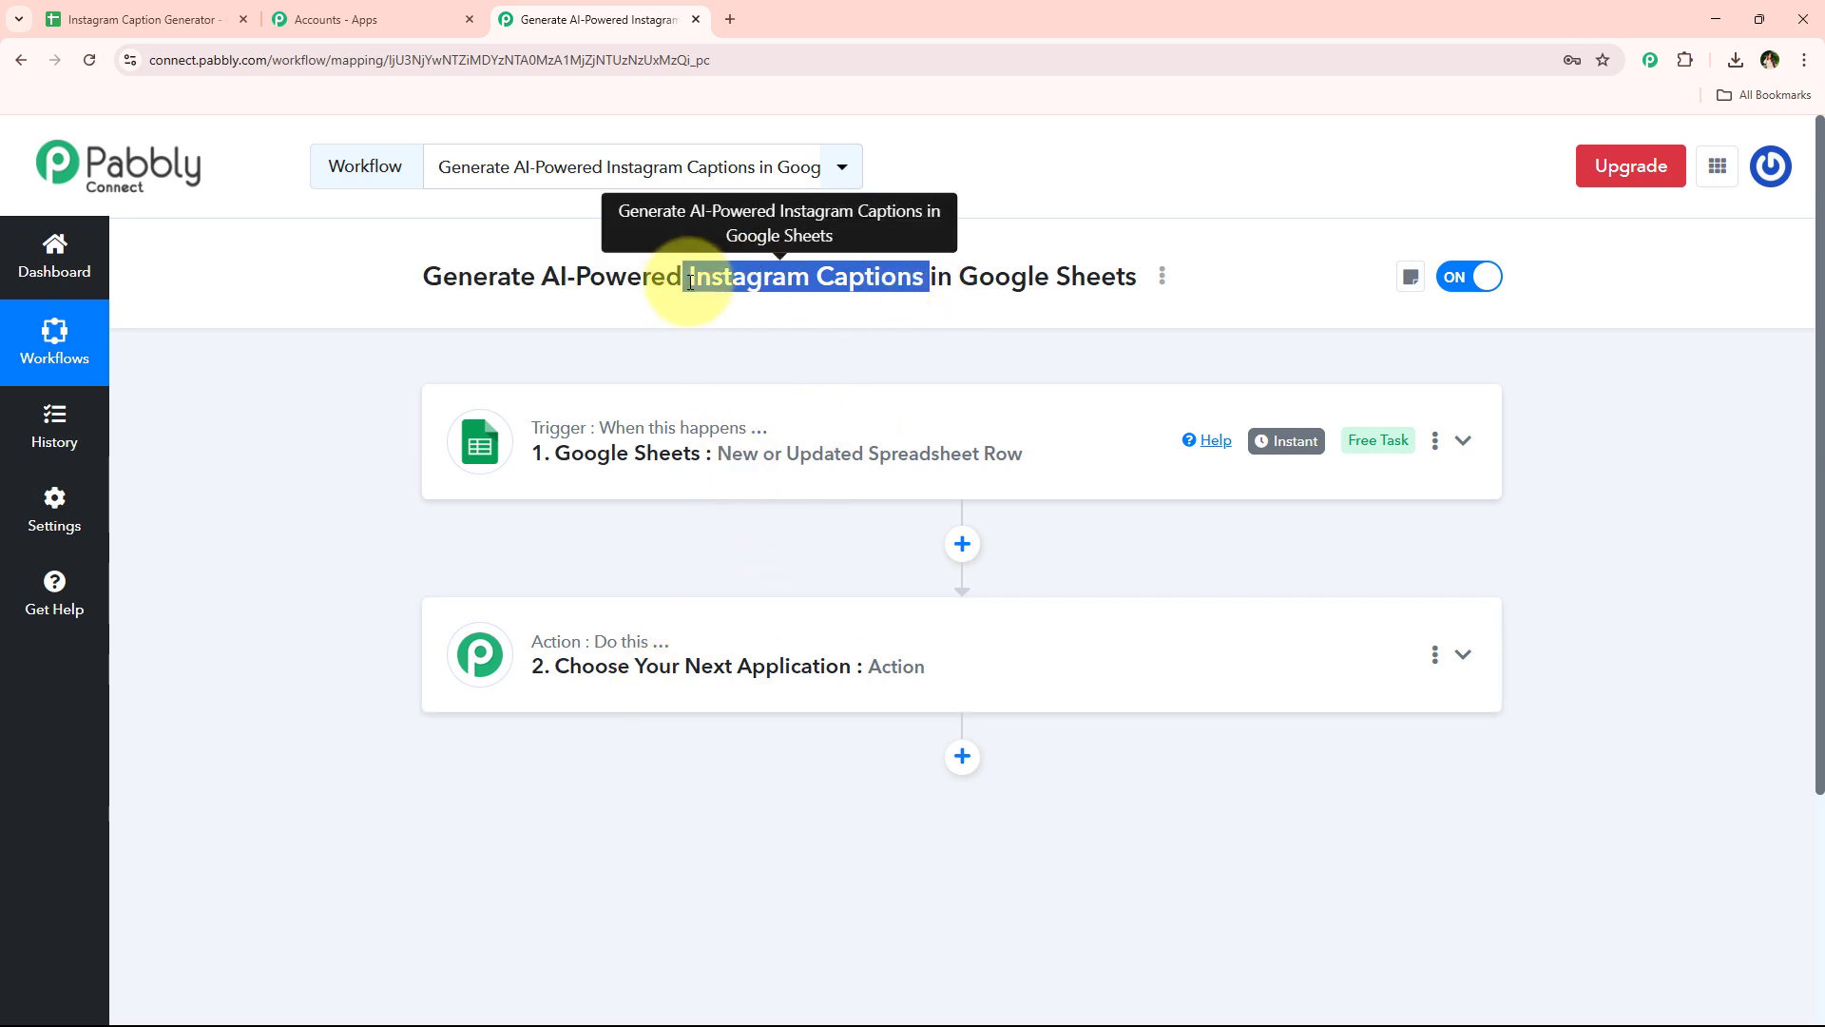
{"action": "left_click", "coordinate": [631, 665]}
{"action": "scroll", "coordinate": [656, 722], "scroll_direction": "down", "scroll_amount": 3}
{"action": "left_click", "coordinate": [776, 543]}
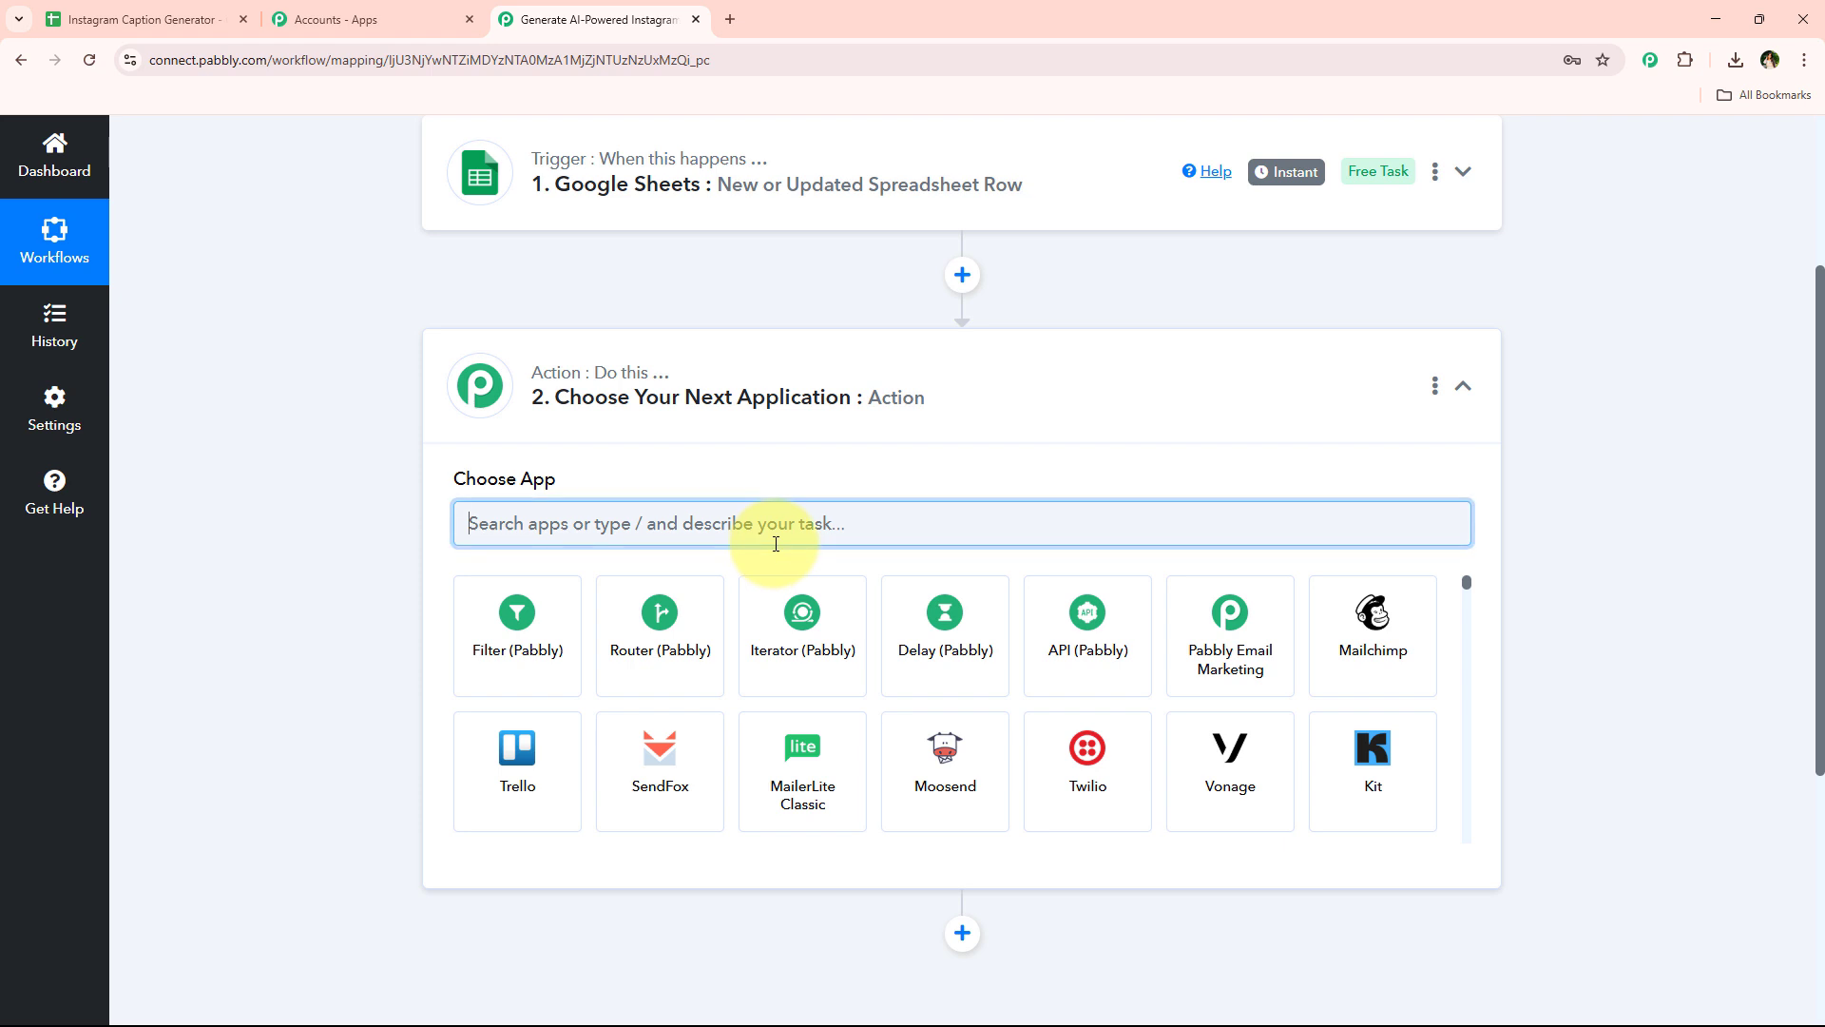
{"action": "type", "text": "Oop"}
{"action": "key", "text": "BackSpace"}
{"action": "key", "text": "BackSpace"}
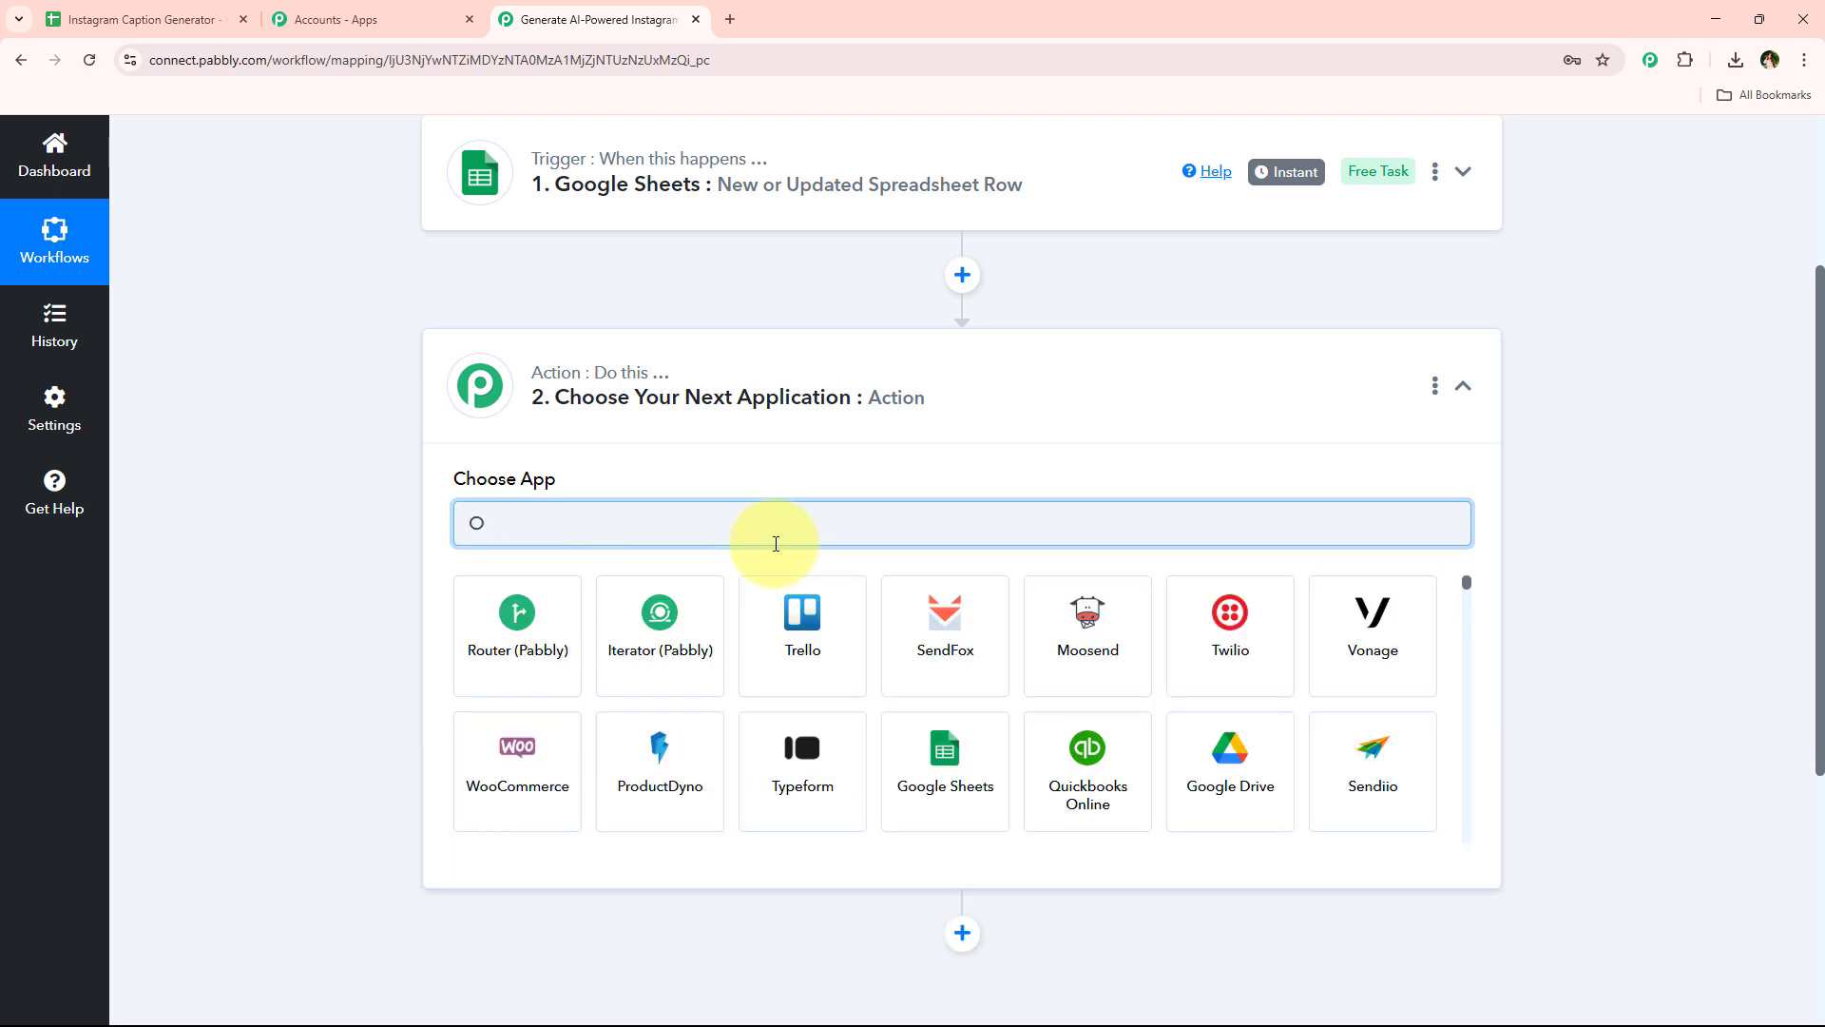
{"action": "type", "text": "pem"}
{"action": "key", "text": "BackSpace"}
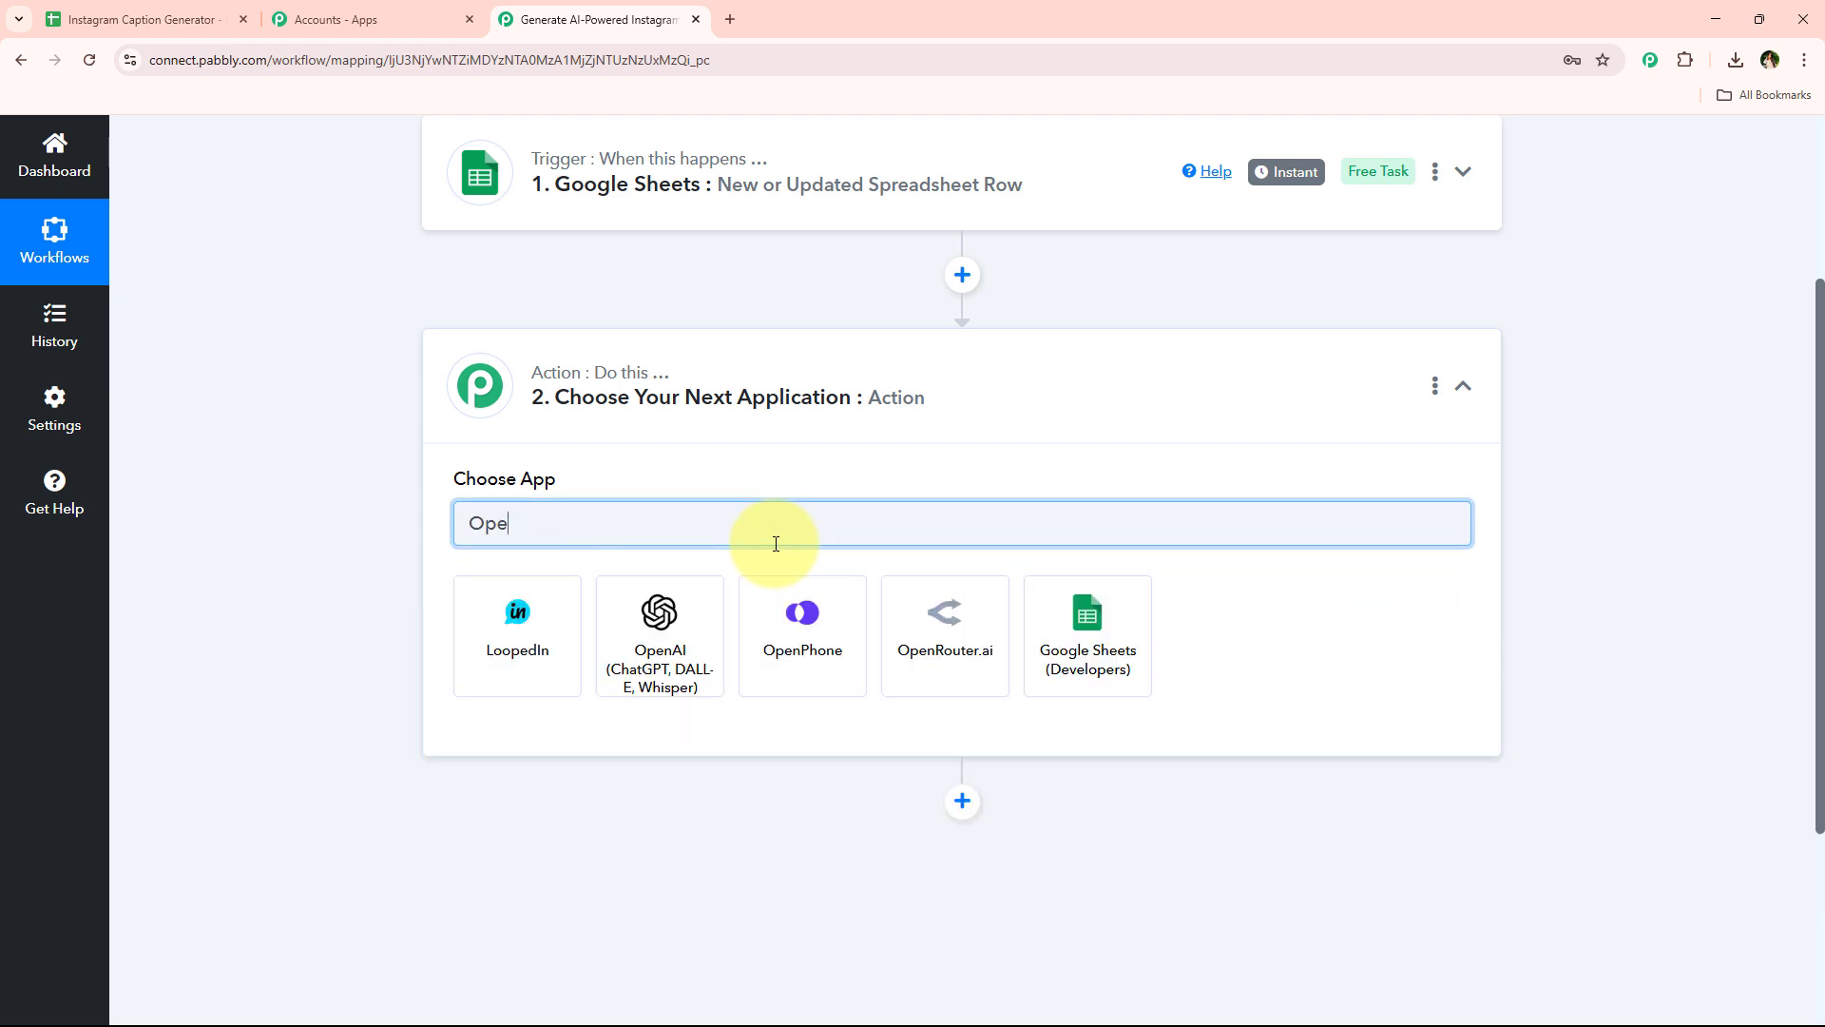
{"action": "left_click", "coordinate": [680, 646]}
{"action": "left_click", "coordinate": [681, 646]}
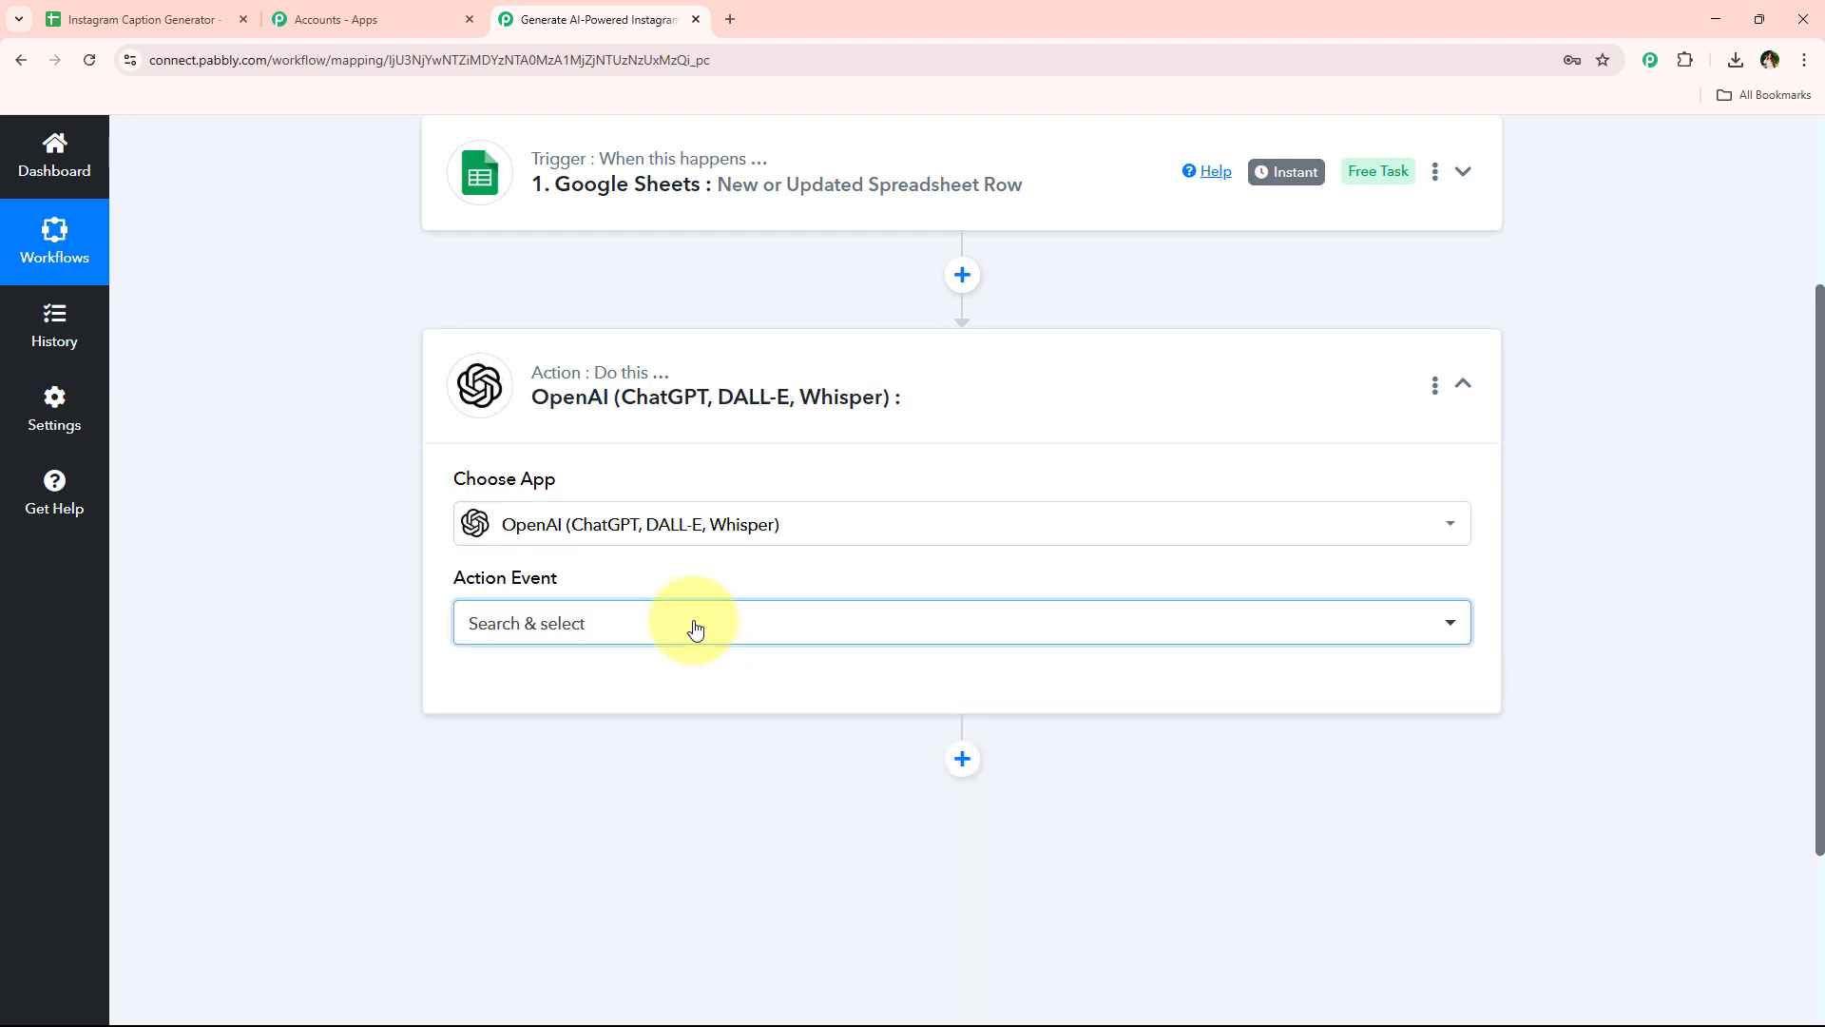
Set the action event to ChatGPT and start connecting the OpenAI account
{"action": "left_click", "coordinate": [693, 623]}
{"action": "left_click", "coordinate": [597, 286]}
{"action": "left_click", "coordinate": [544, 675]}
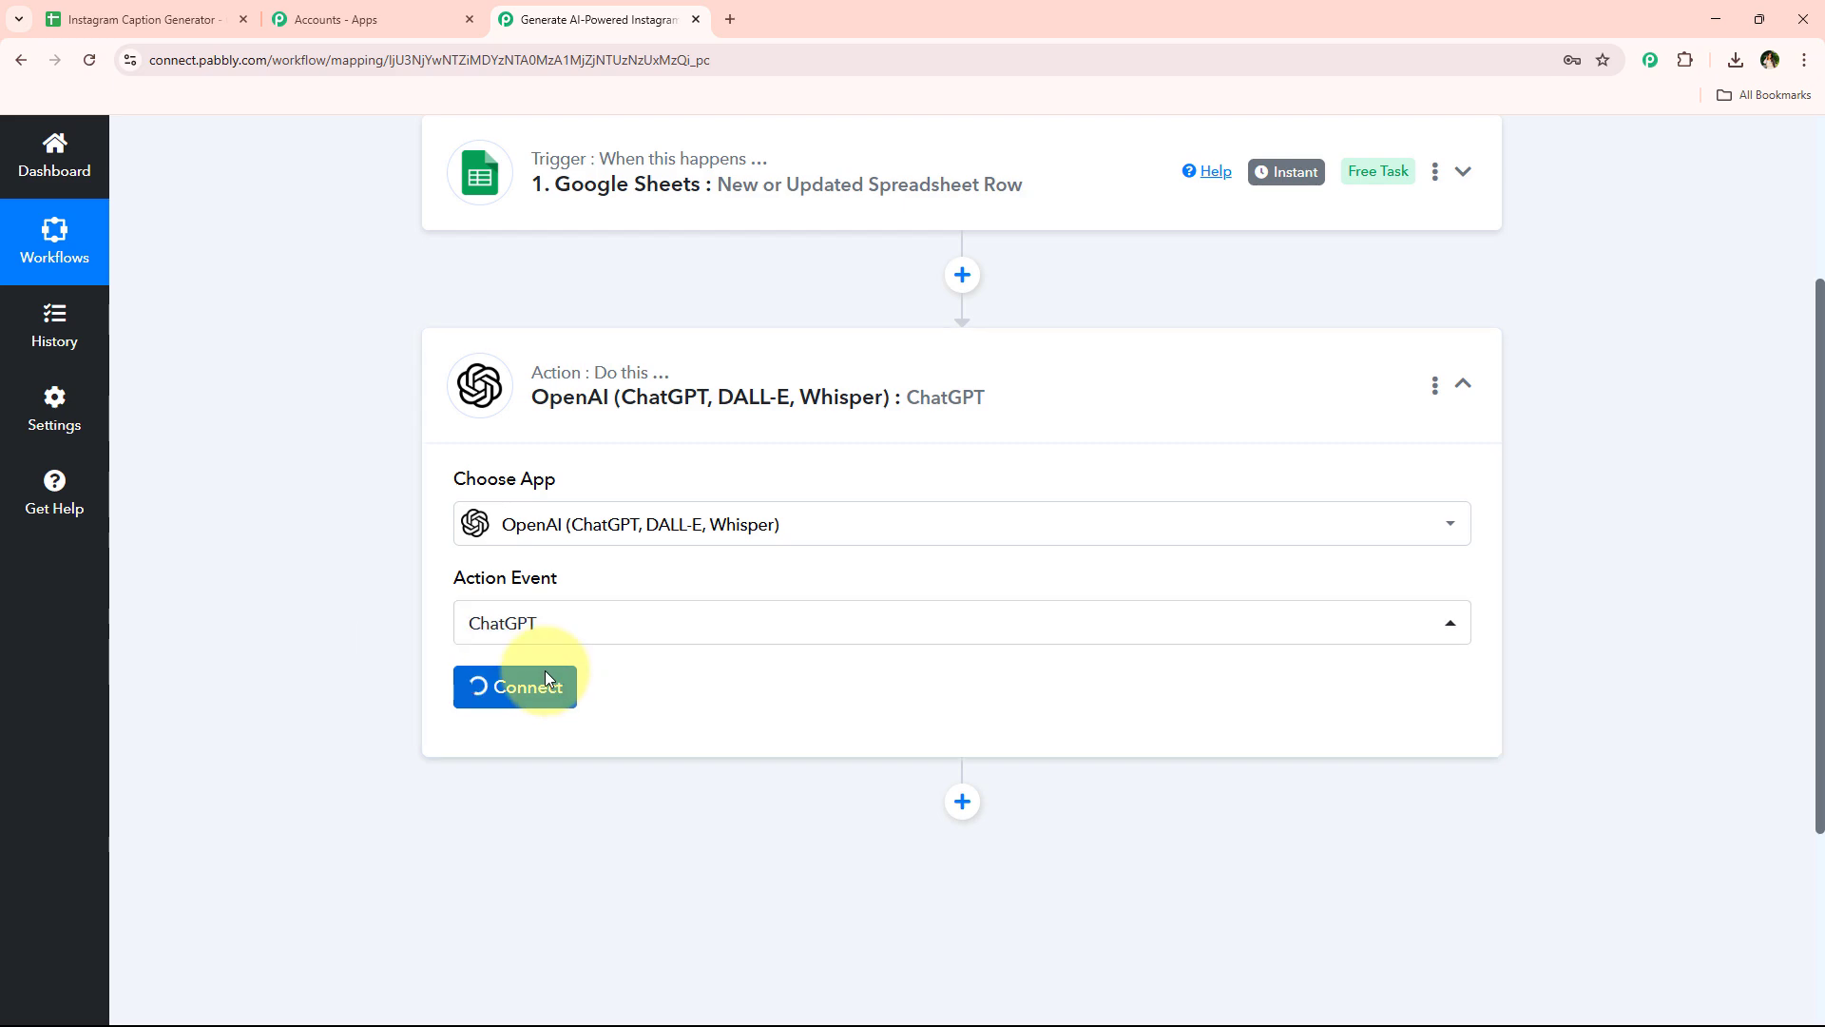
Create a new OpenAI connection by entering the API key in the Token field and save it
{"action": "left_click", "coordinate": [962, 348]}
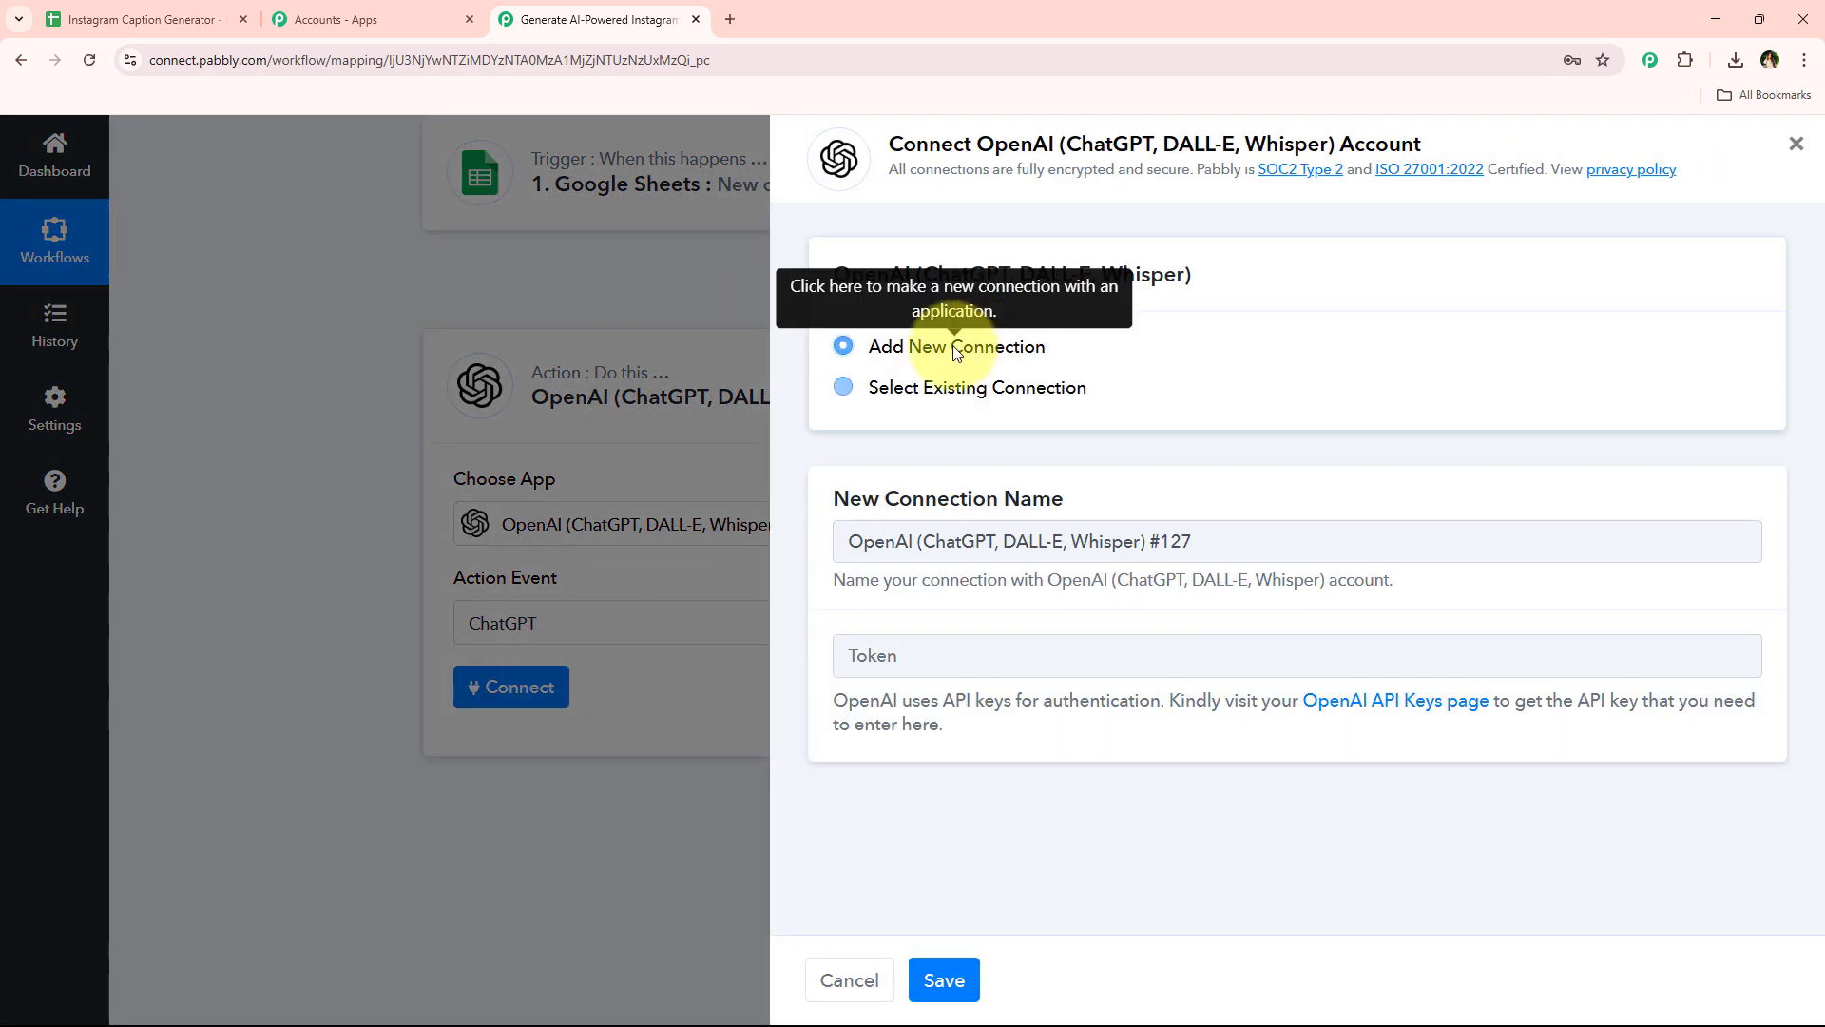
{"action": "left_click", "coordinate": [989, 400]}
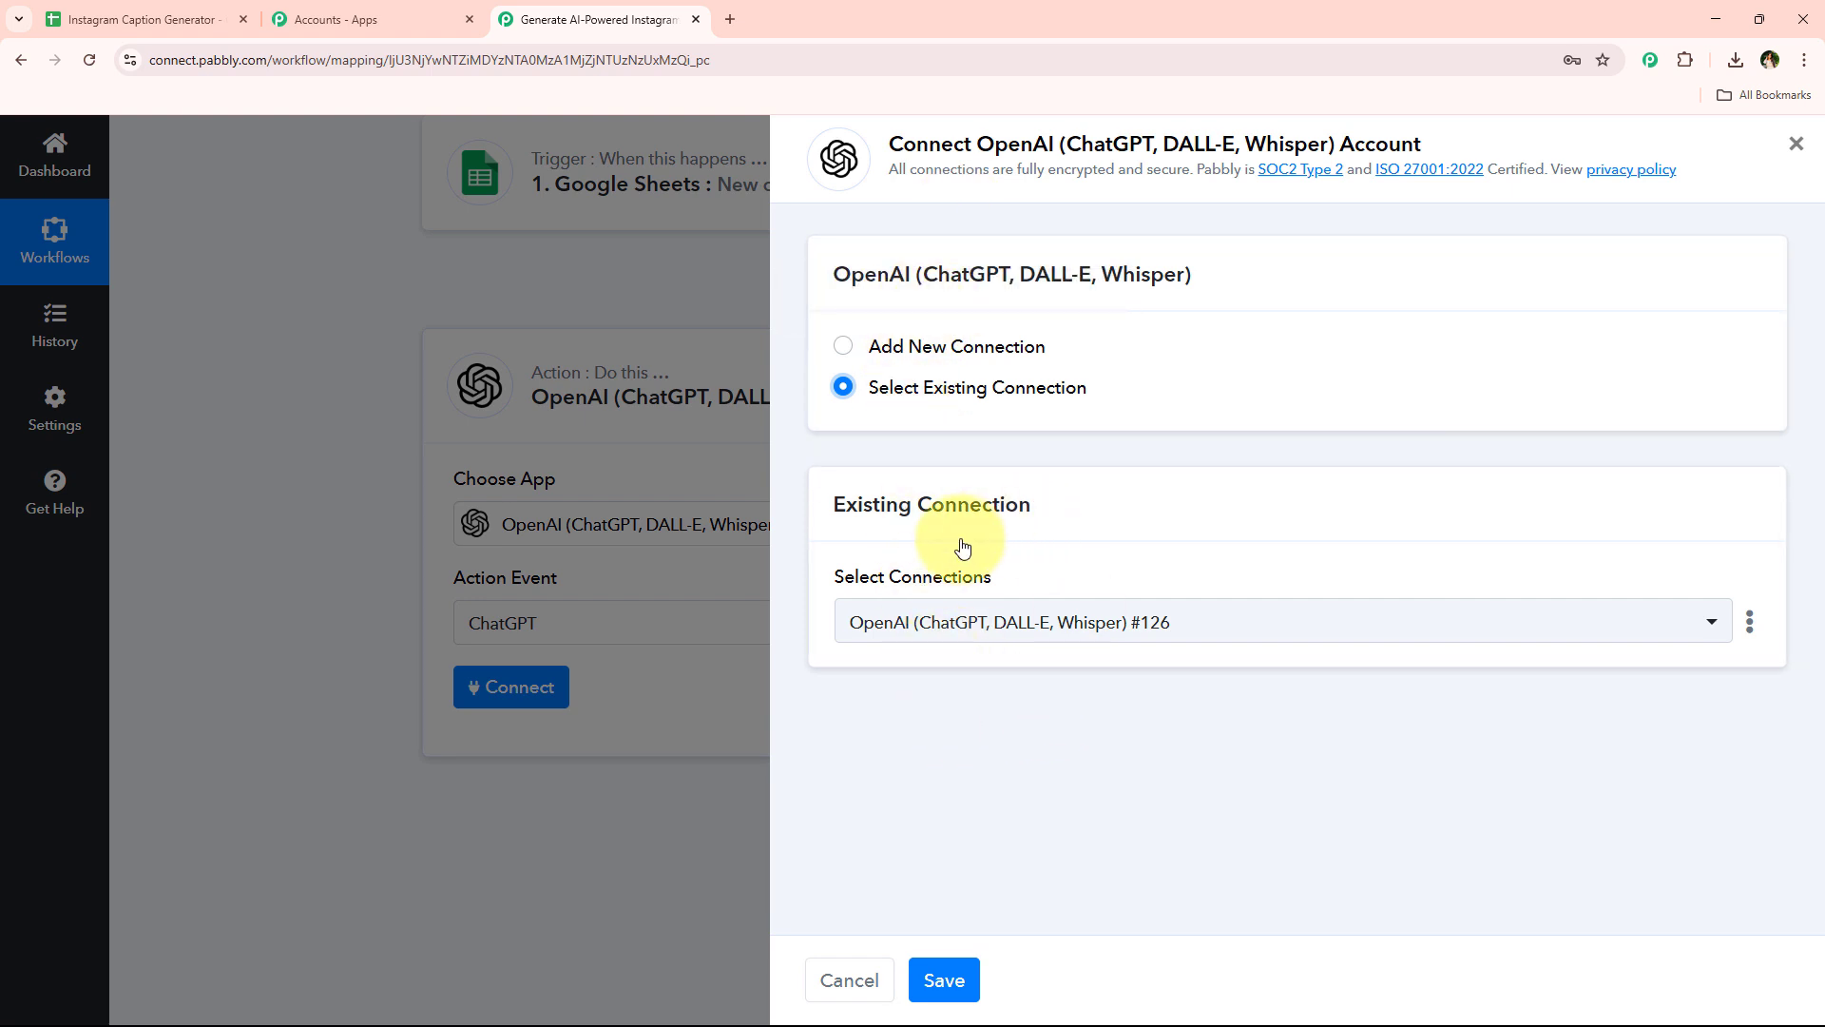
{"action": "left_click", "coordinate": [1031, 350]}
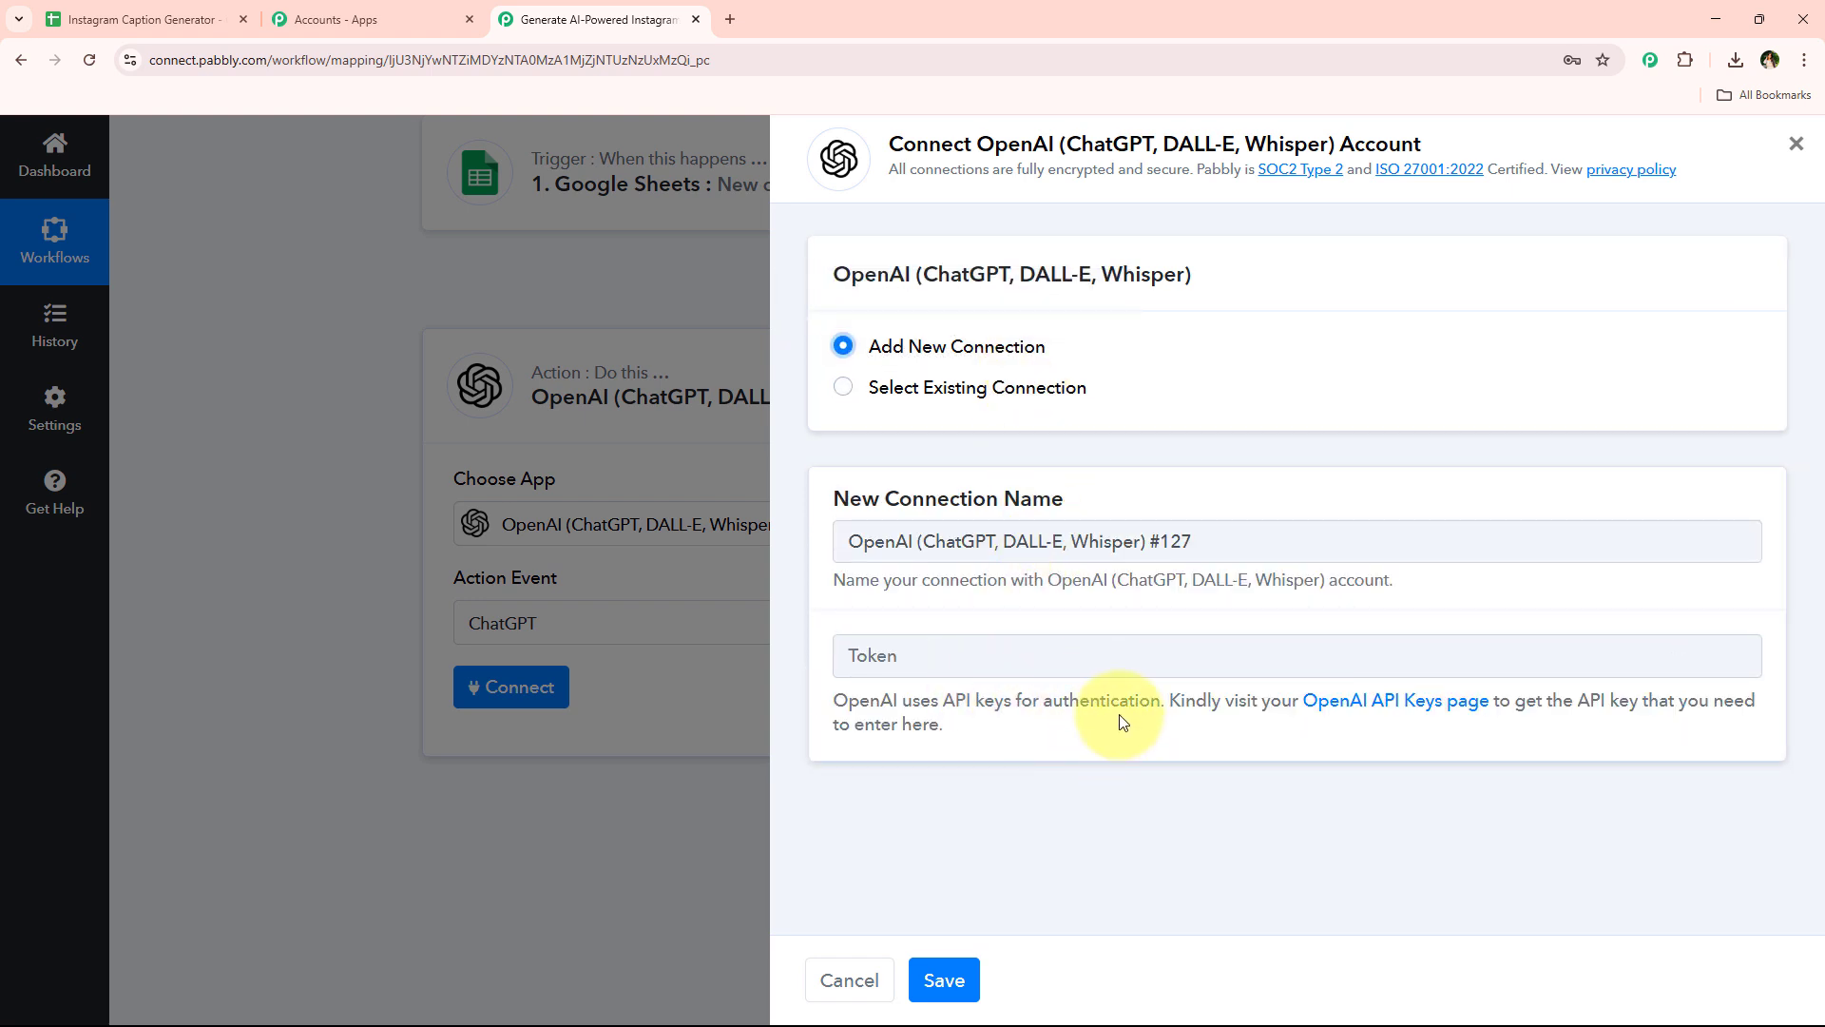
{"action": "left_click_drag", "start_coordinate": [1178, 720], "coordinate": [1188, 768]}
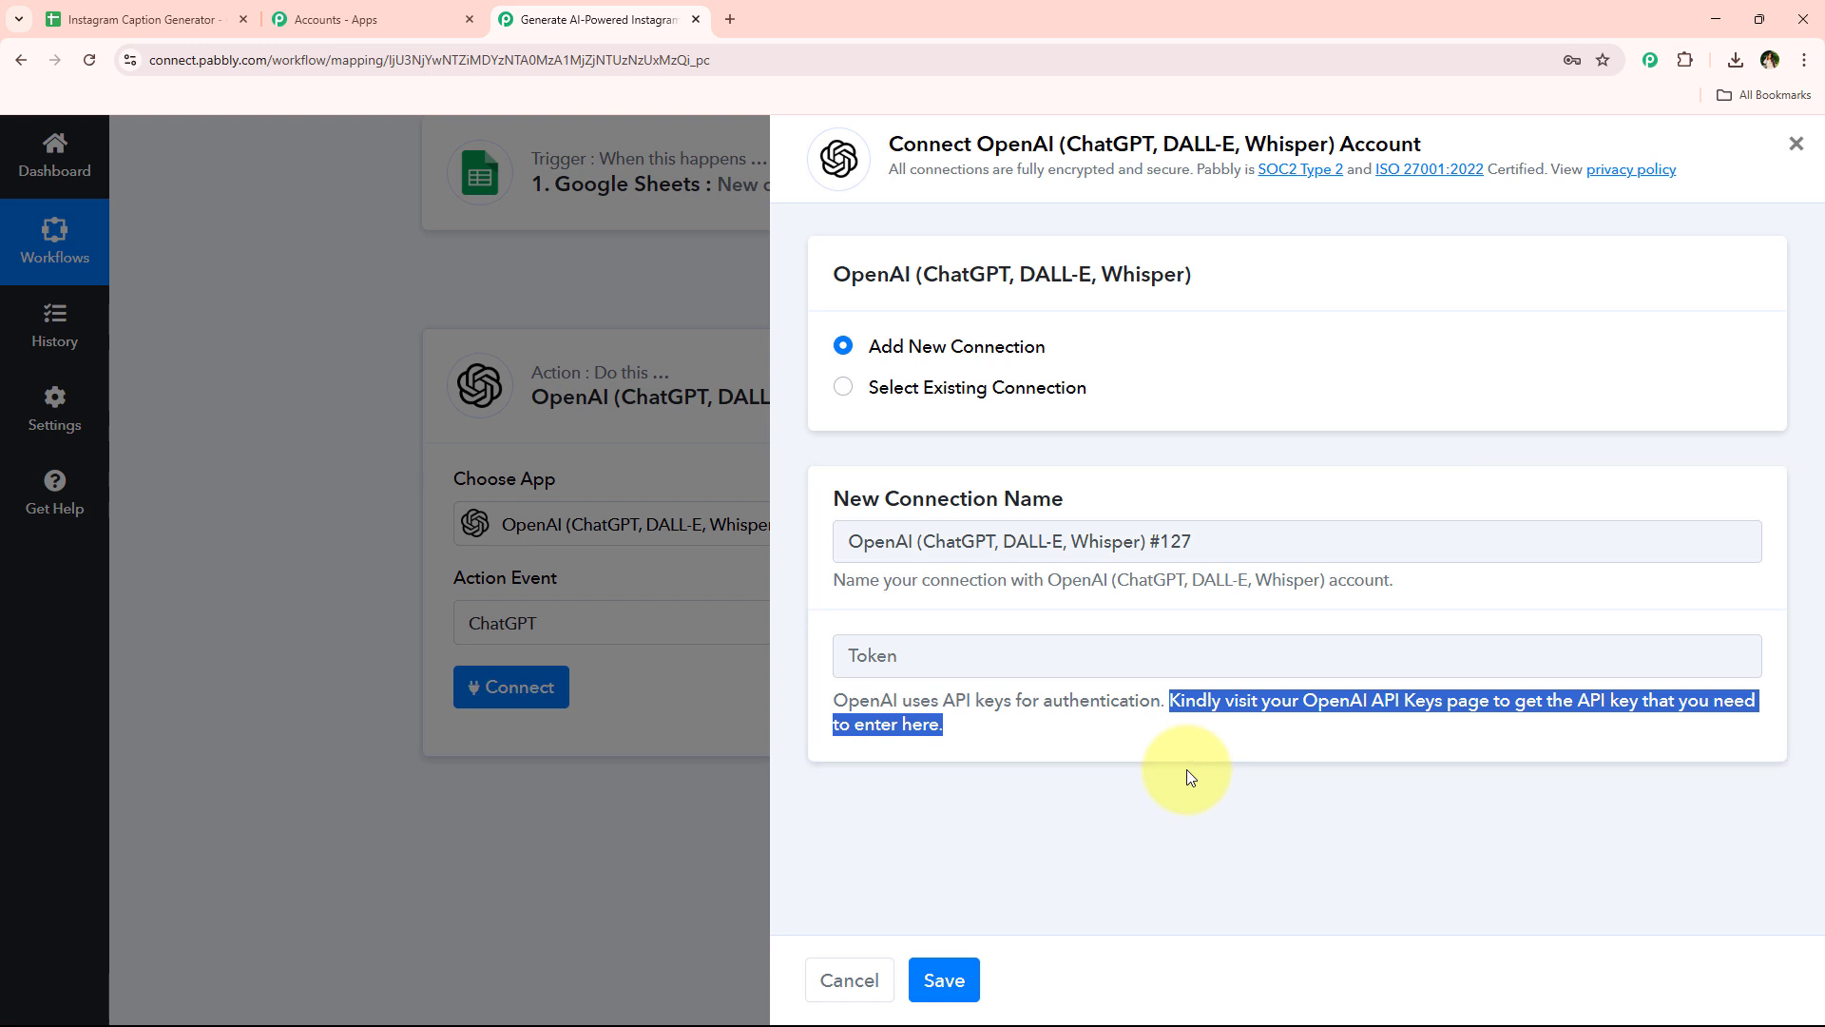
{"action": "left_click", "coordinate": [1186, 768]}
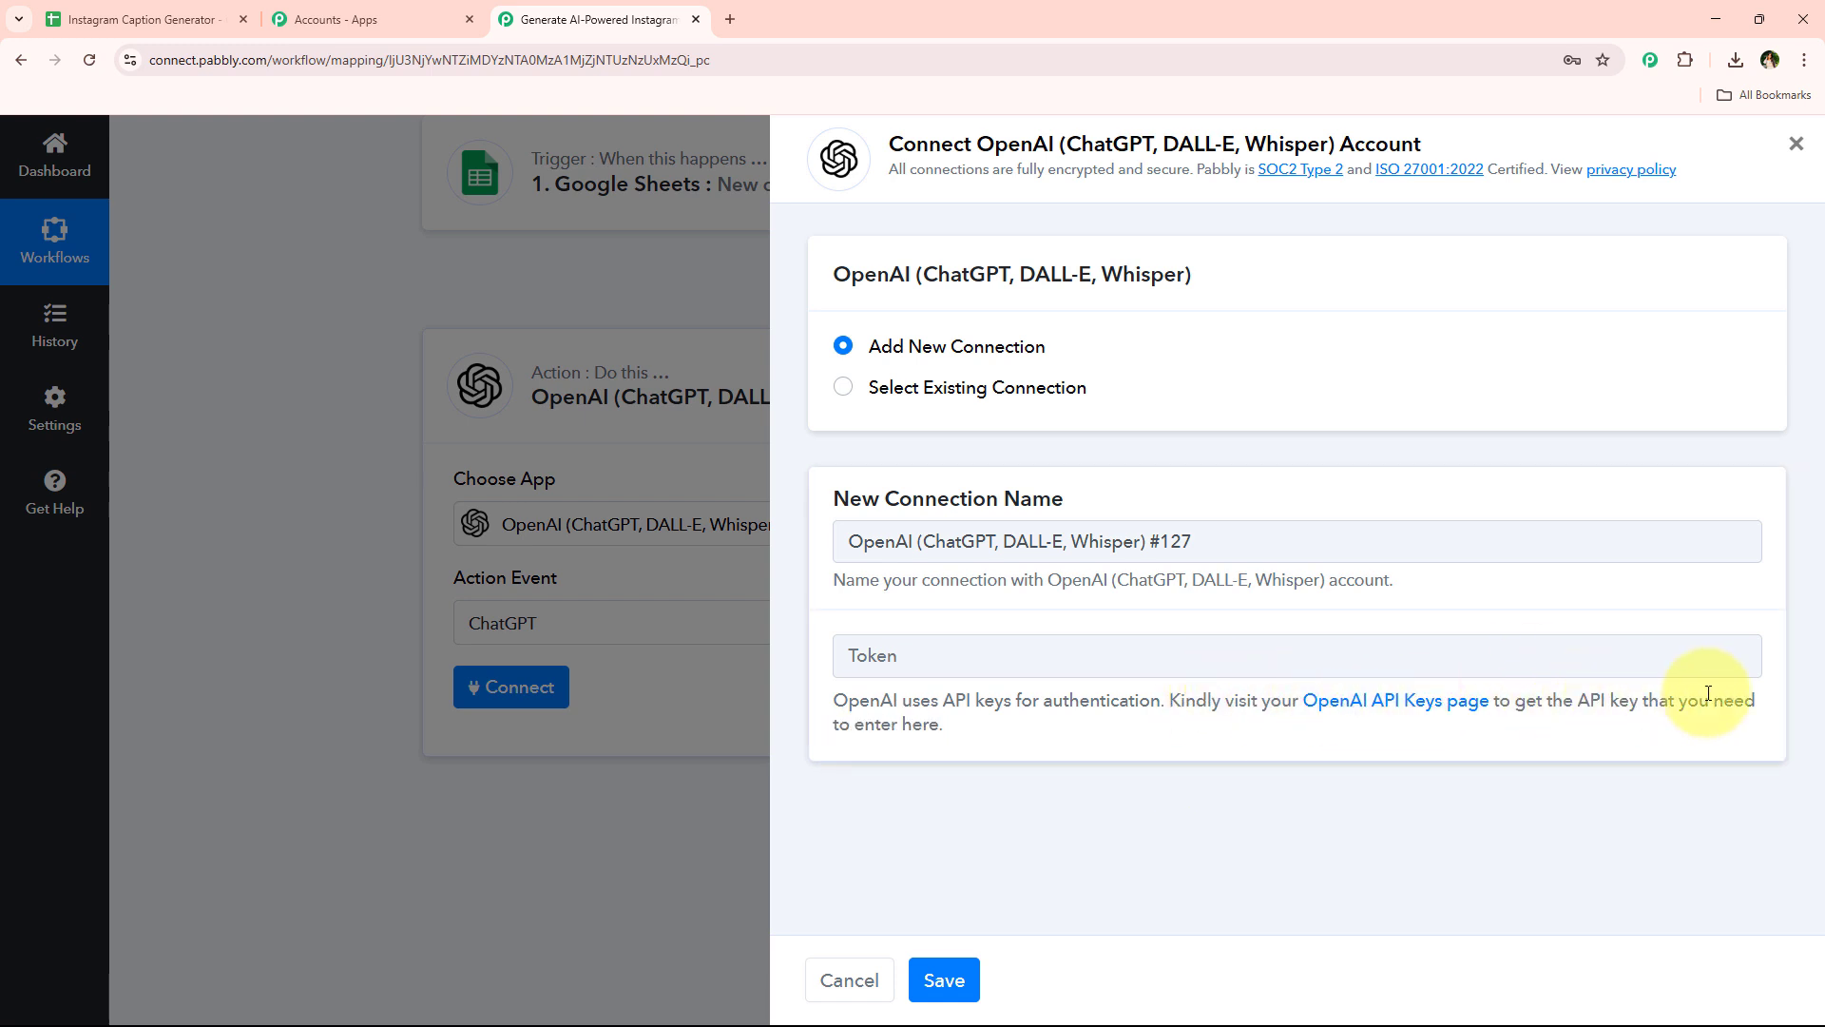
{"action": "left_click", "coordinate": [1460, 704]}
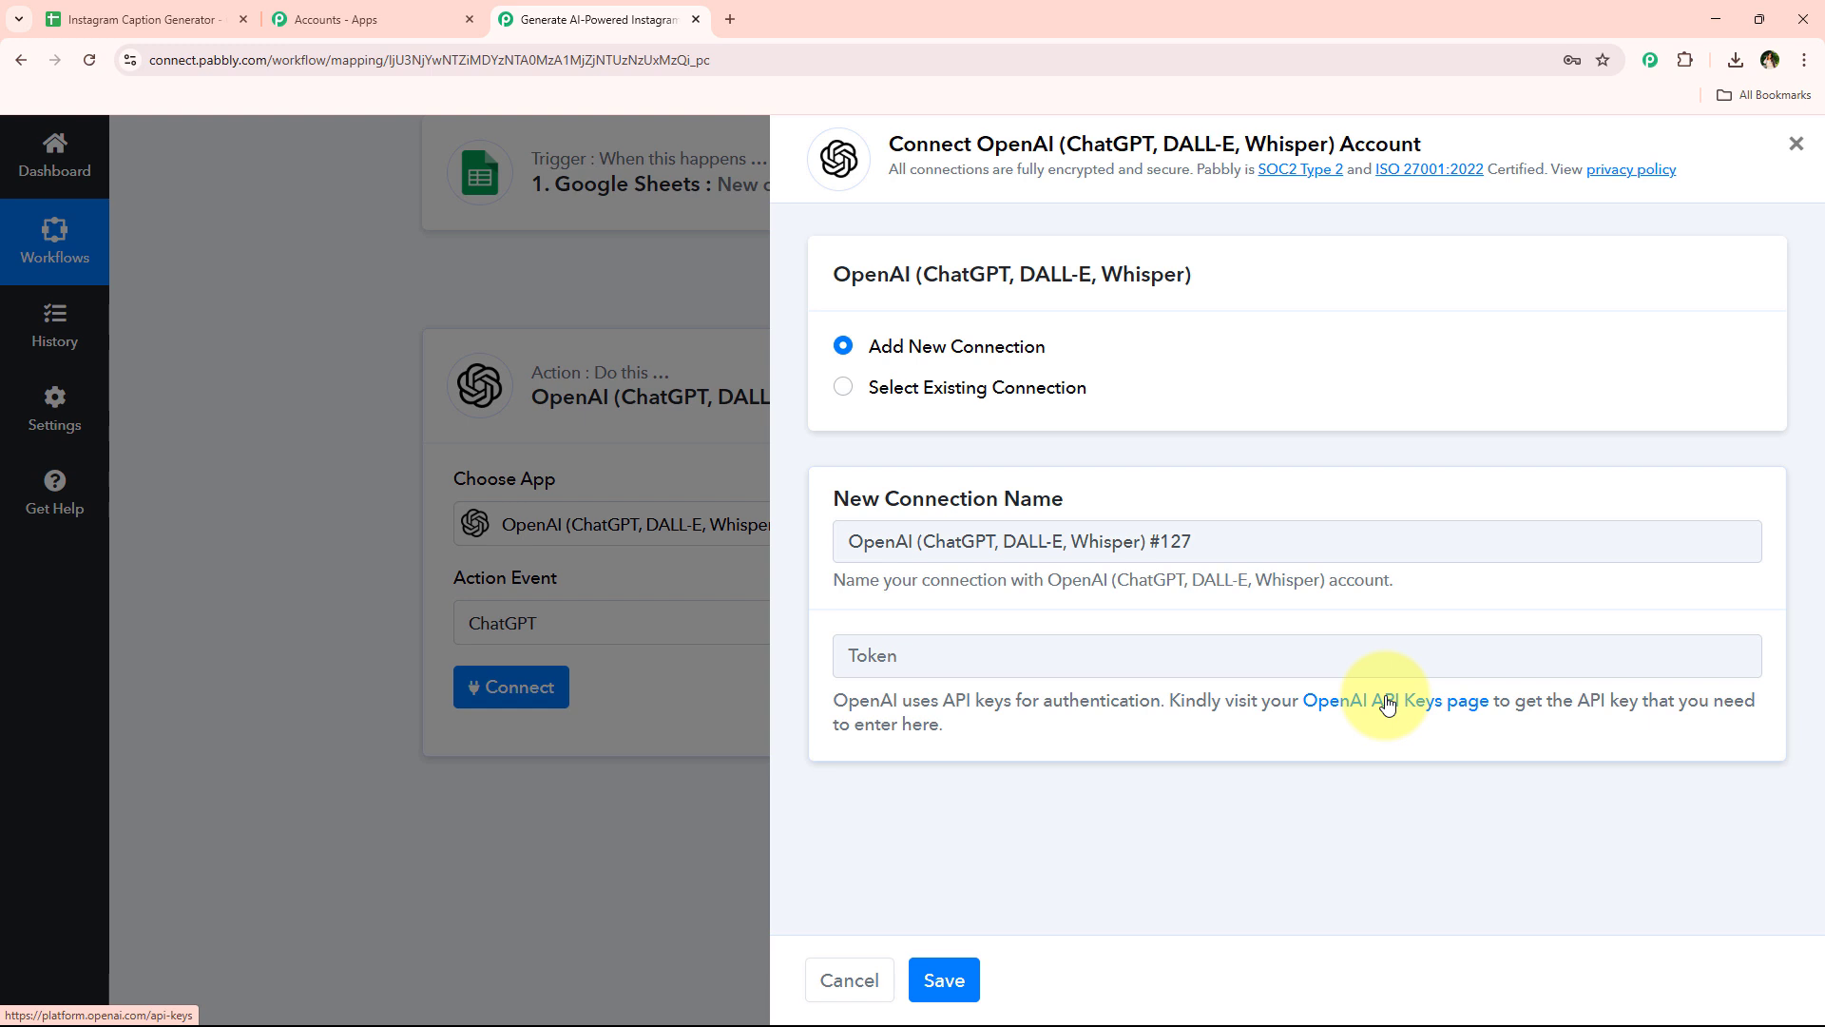
{"action": "left_click", "coordinate": [1148, 658]}
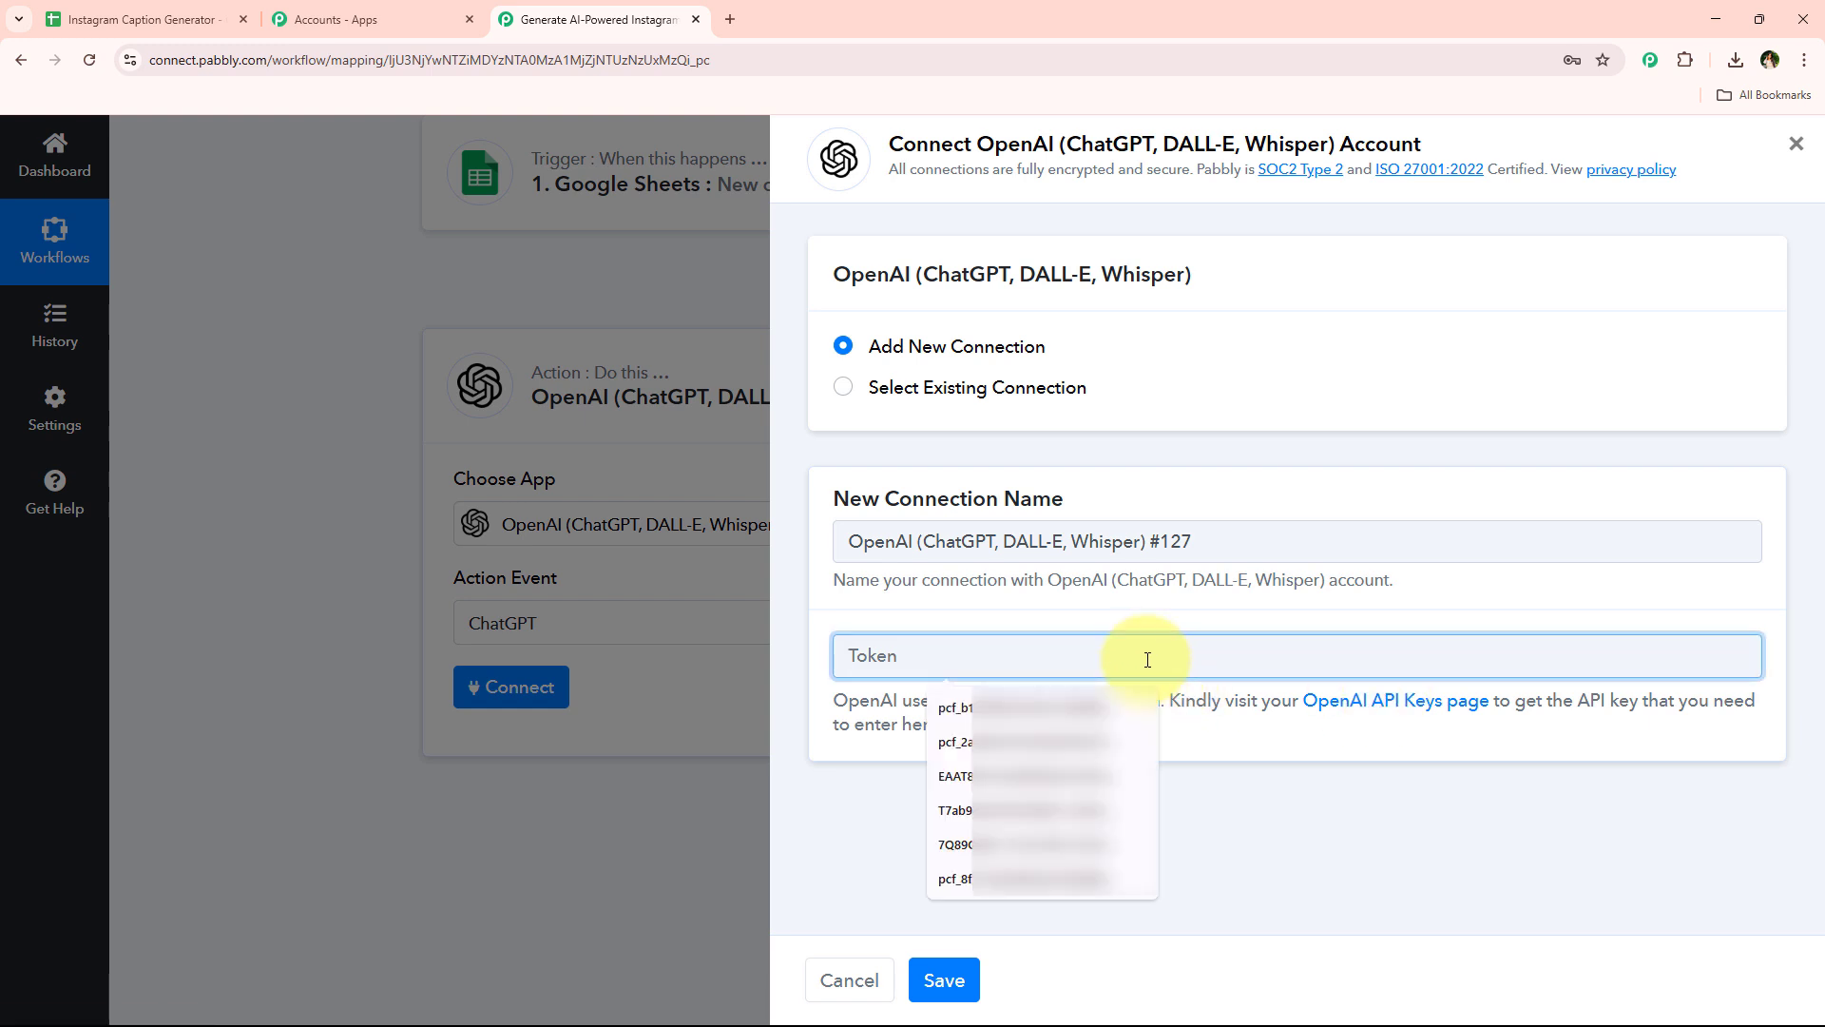
{"action": "left_click", "coordinate": [1007, 776]}
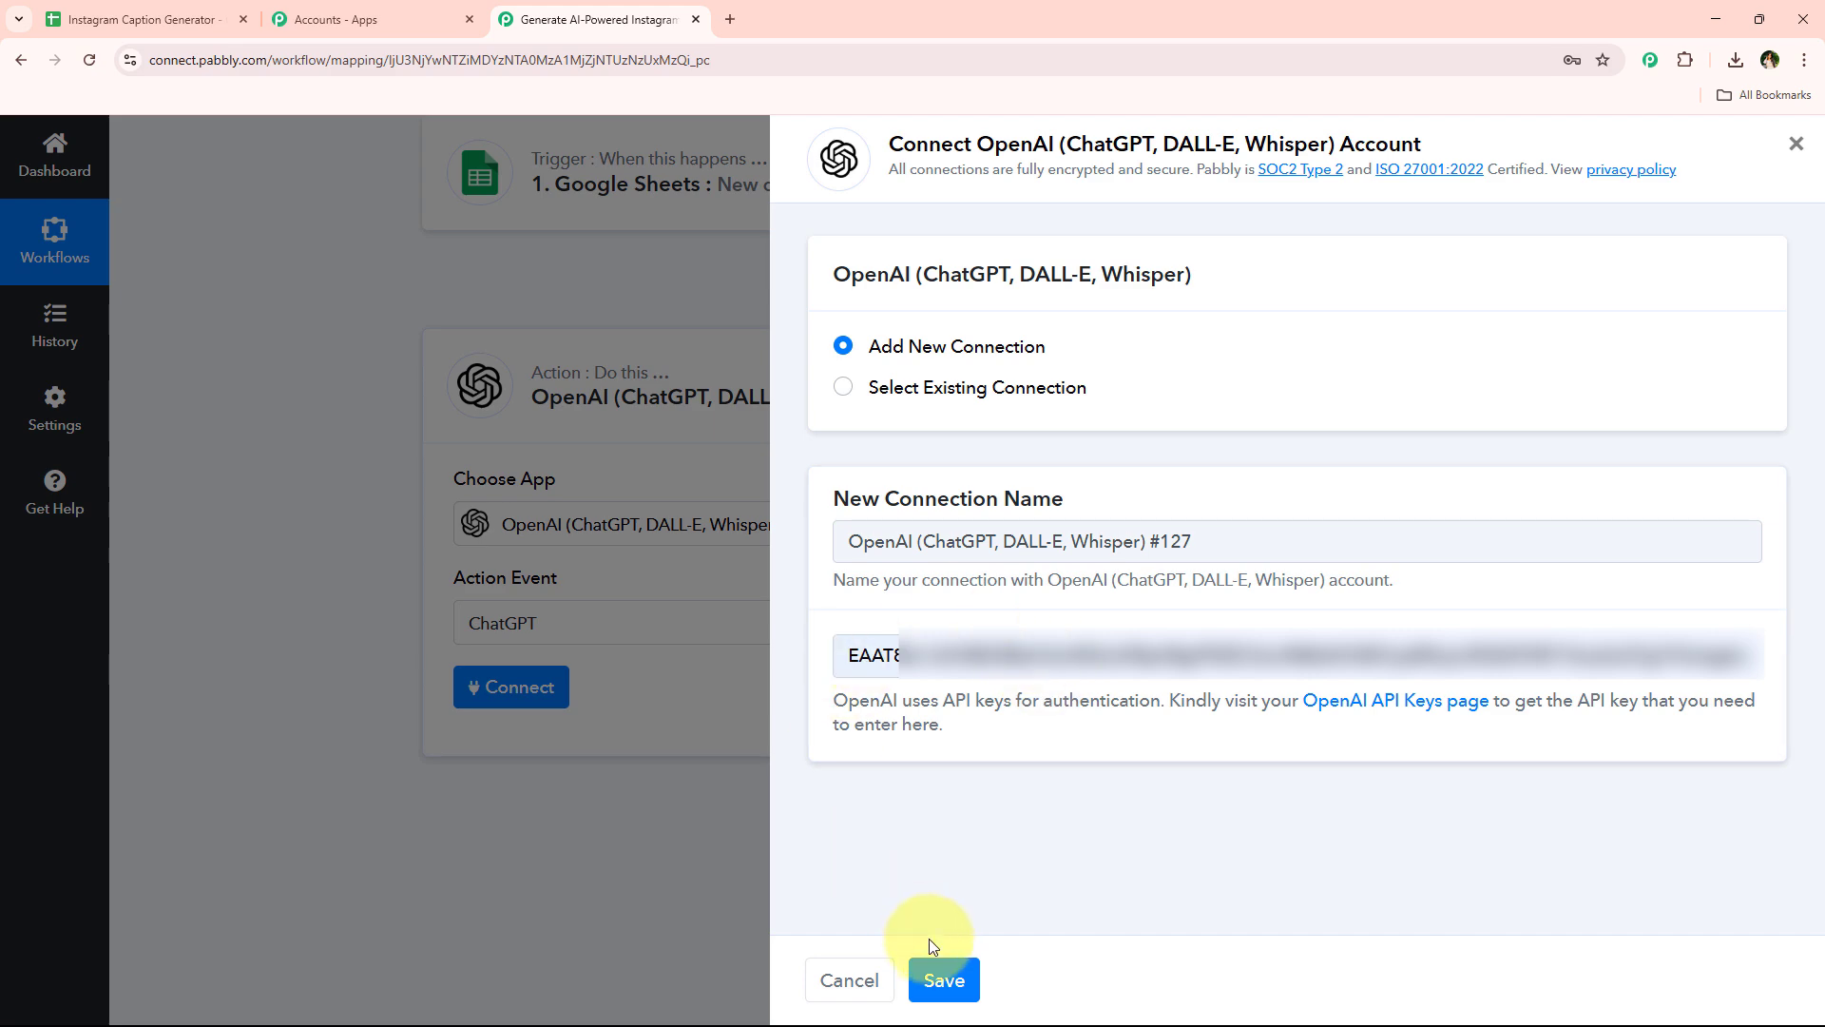
{"action": "left_click", "coordinate": [951, 979]}
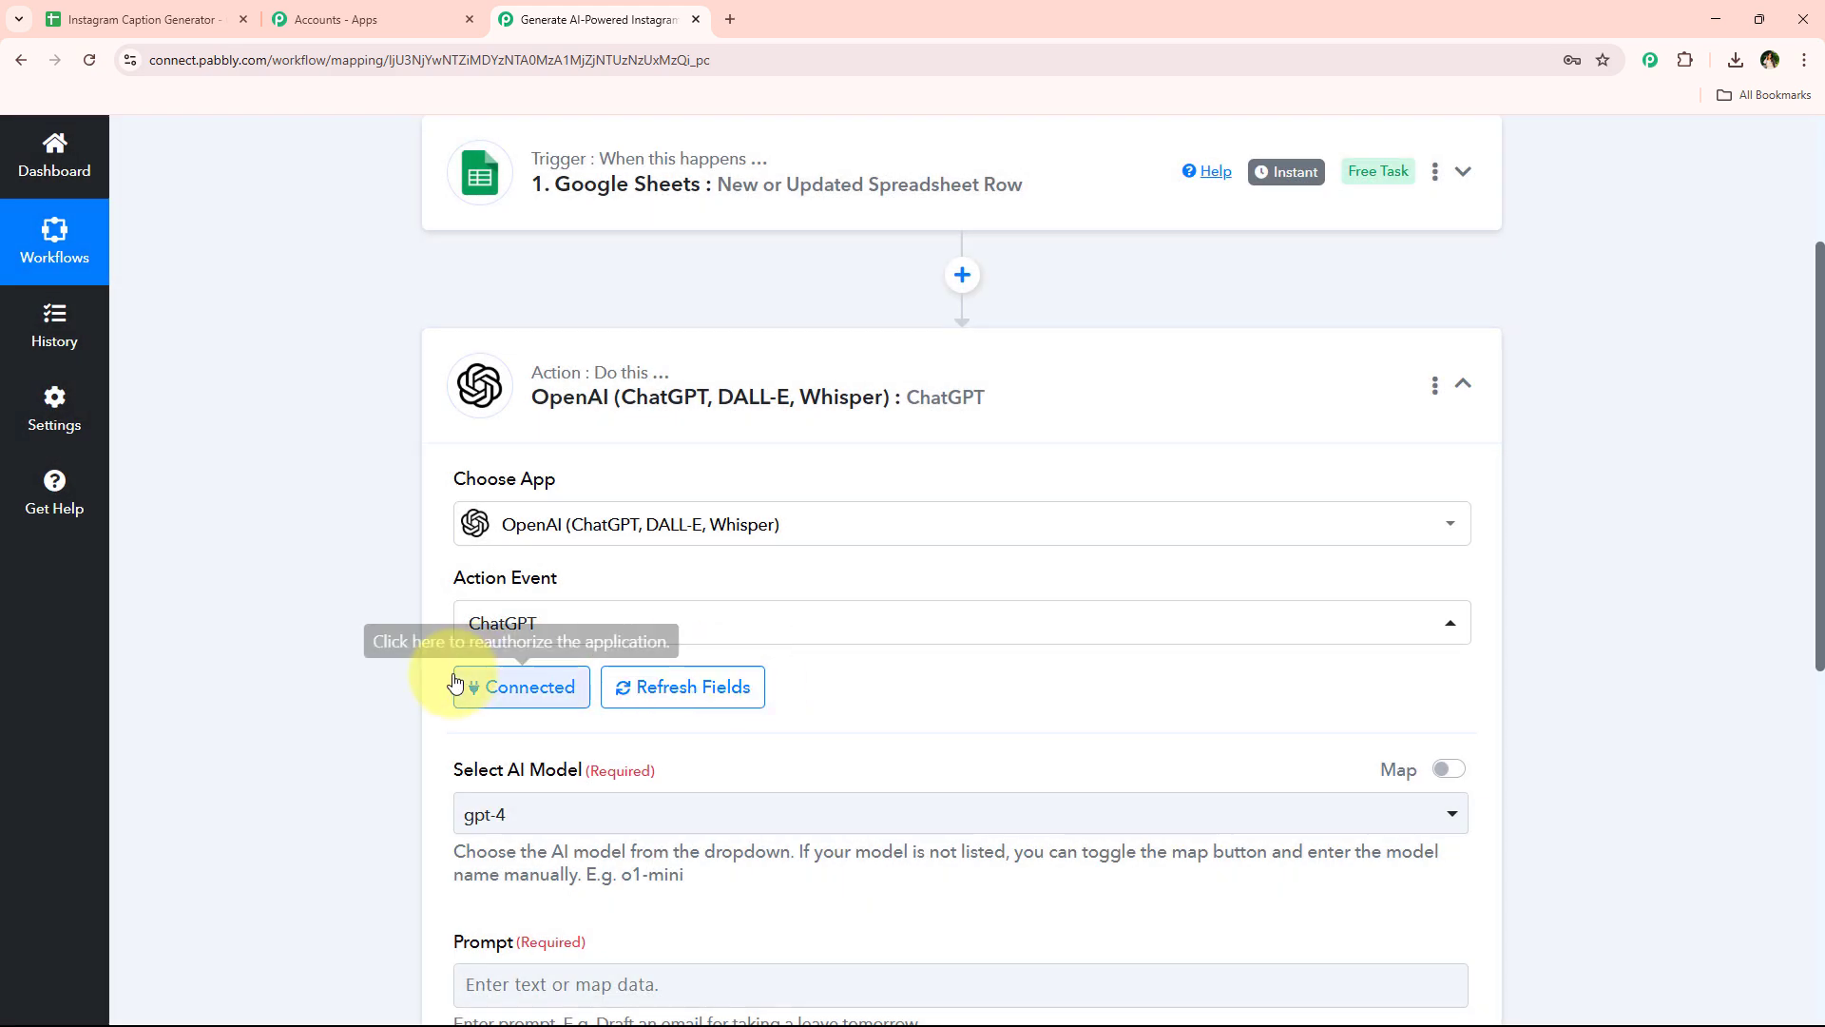
Select gpt-4 as the AI model for the ChatGPT action
{"action": "scroll", "coordinate": [559, 463], "scroll_direction": "down", "scroll_amount": 3}
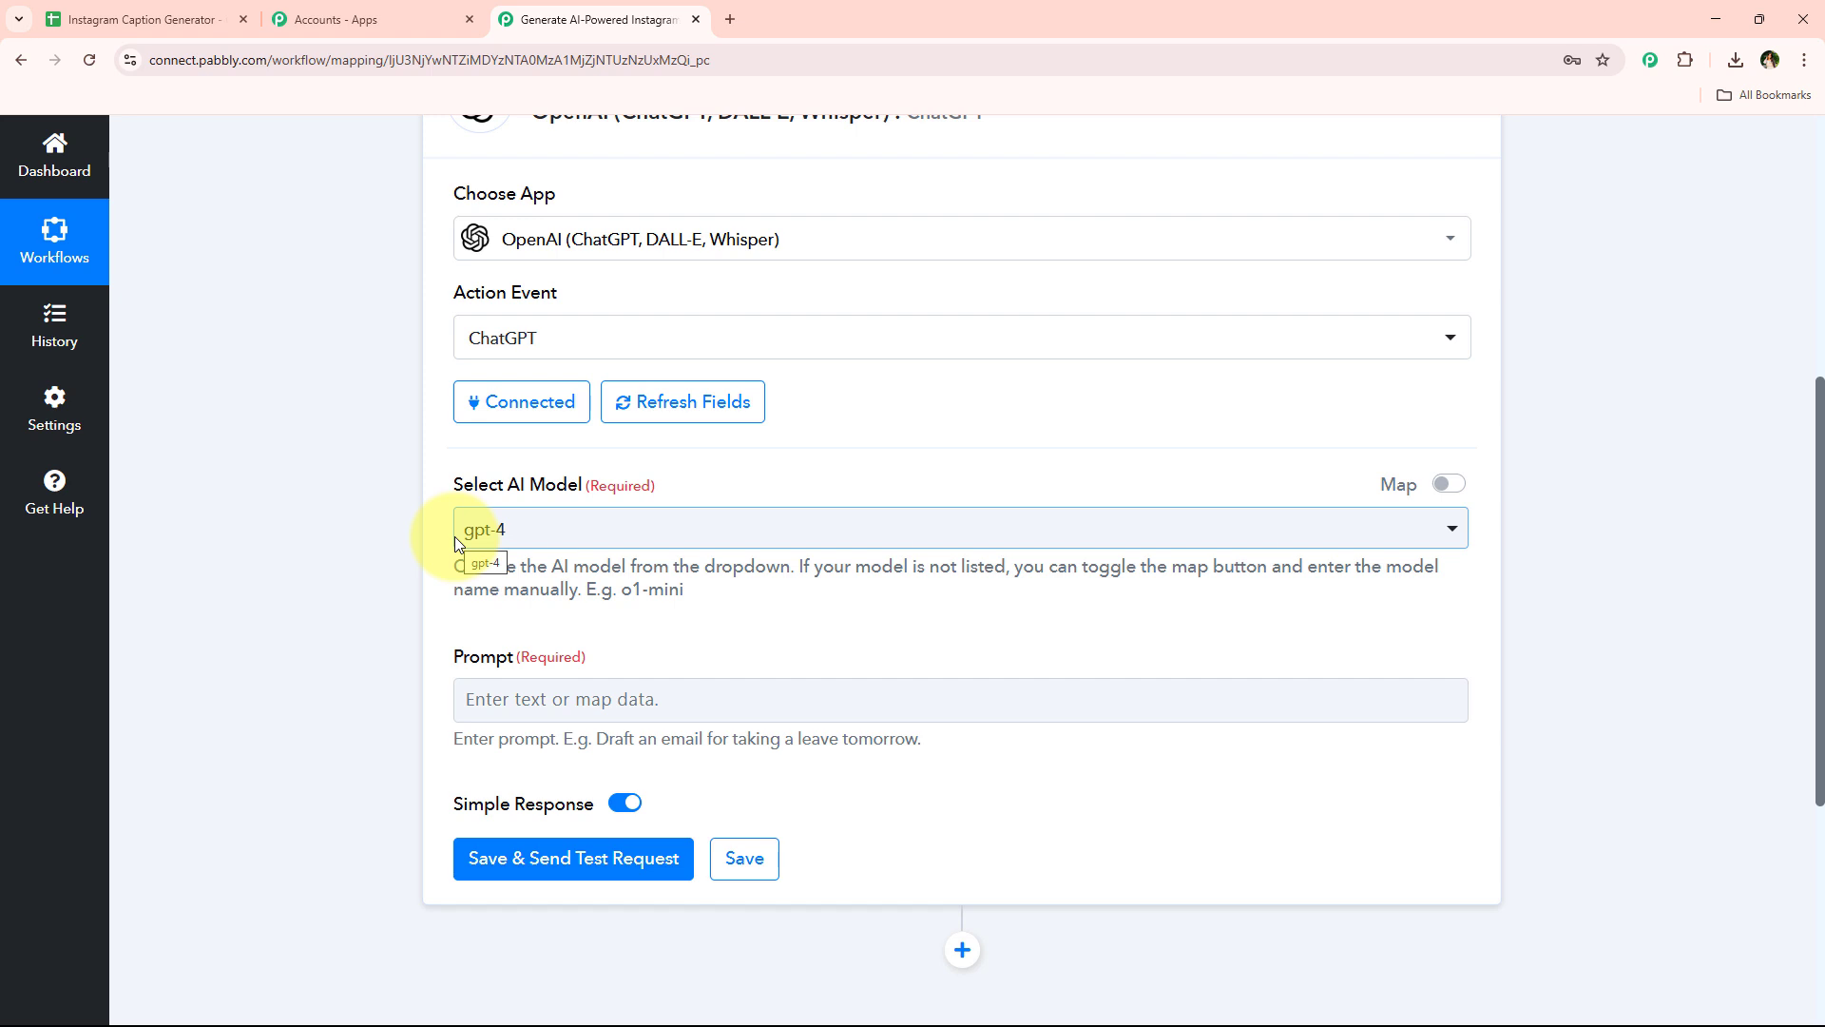
{"action": "left_click", "coordinate": [454, 536]}
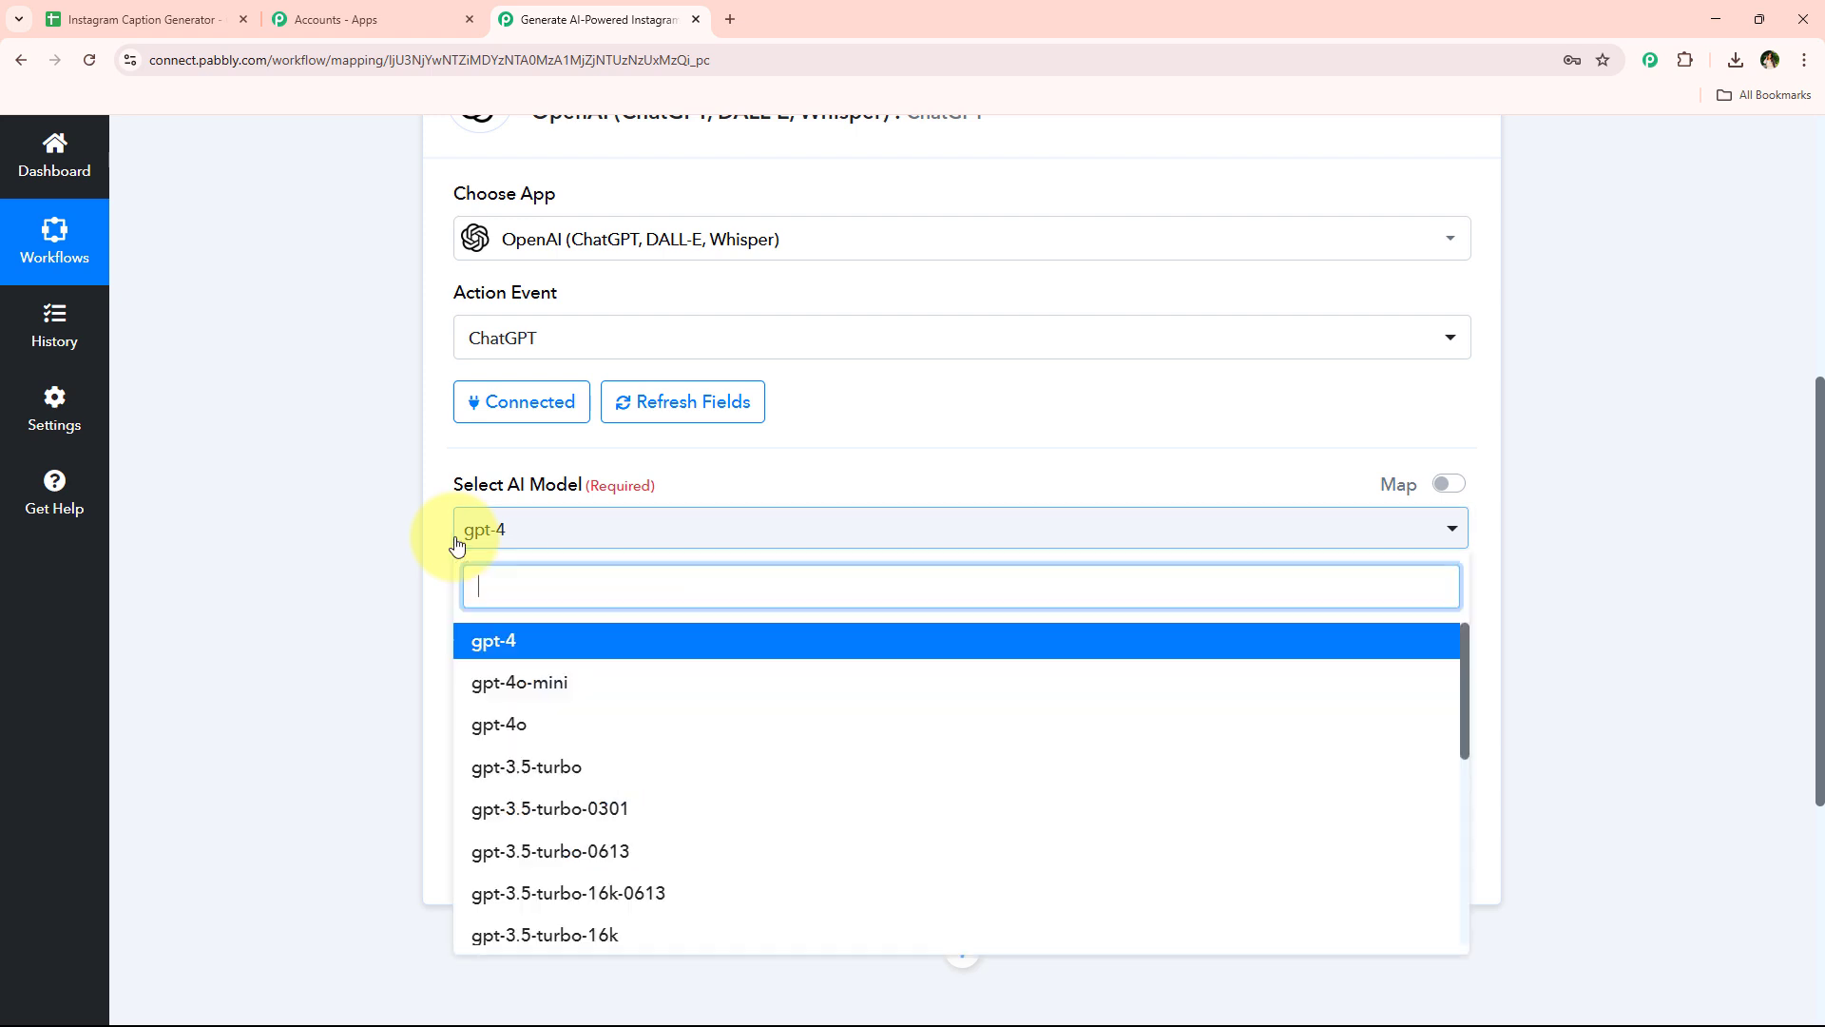
{"action": "left_click", "coordinate": [582, 639]}
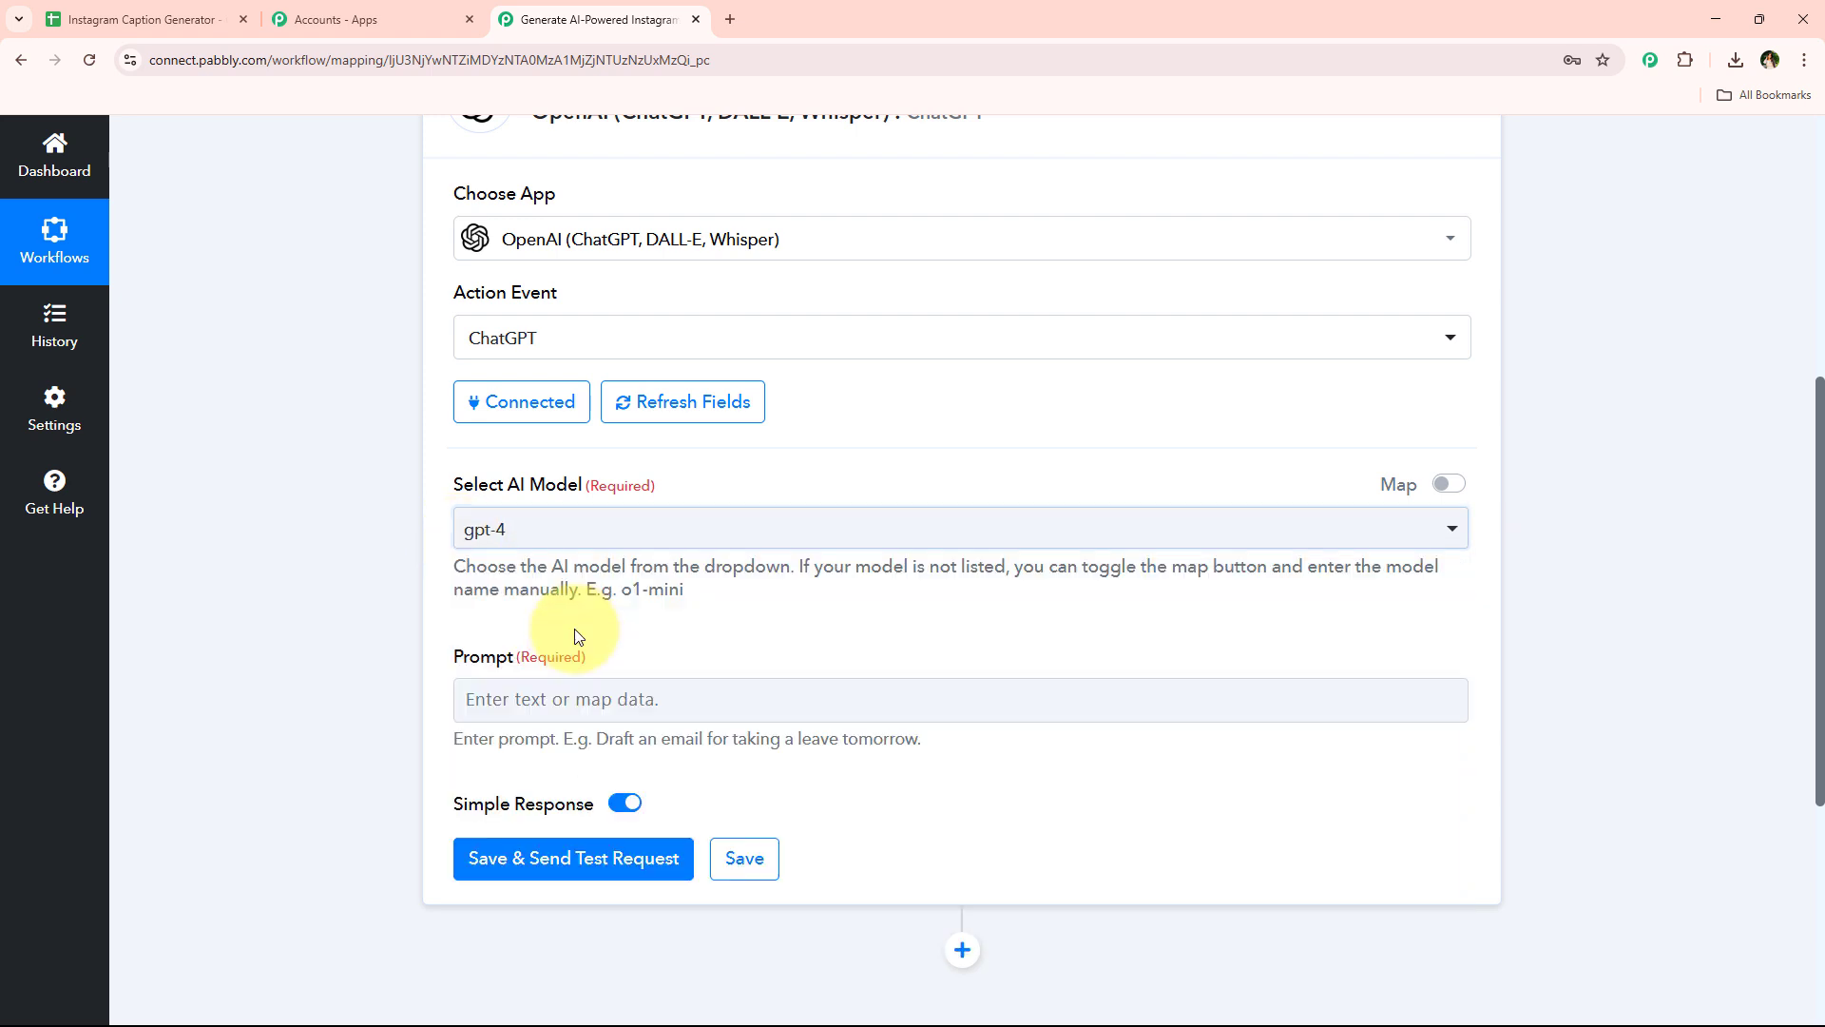
{"action": "left_click", "coordinate": [593, 528]}
{"action": "scroll", "coordinate": [598, 827], "scroll_direction": "down", "scroll_amount": 1}
{"action": "scroll", "coordinate": [597, 854], "scroll_direction": "down", "scroll_amount": 1}
{"action": "left_click", "coordinate": [357, 594]}
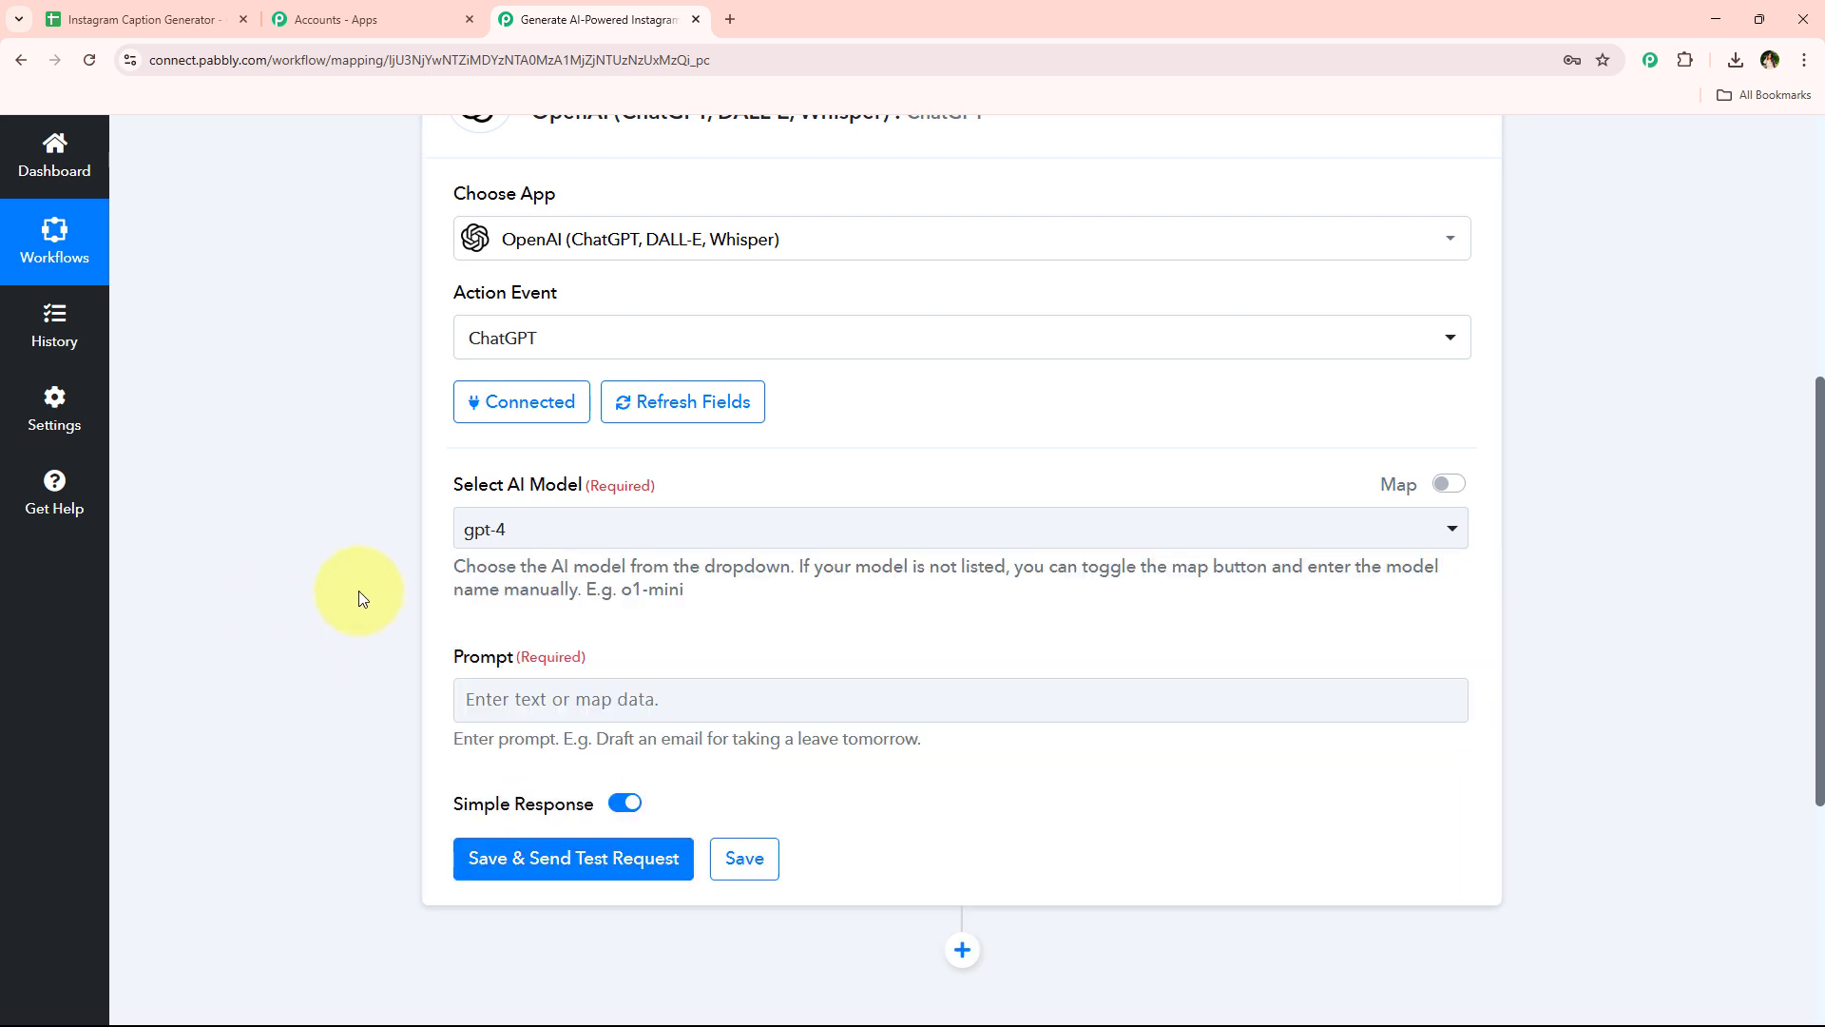
Paste the caption-writing prompt with post theme, product, tone, audience and JSON instructions into the ChatGPT Prompt field
{"action": "scroll", "coordinate": [357, 594], "scroll_direction": "down", "scroll_amount": 3}
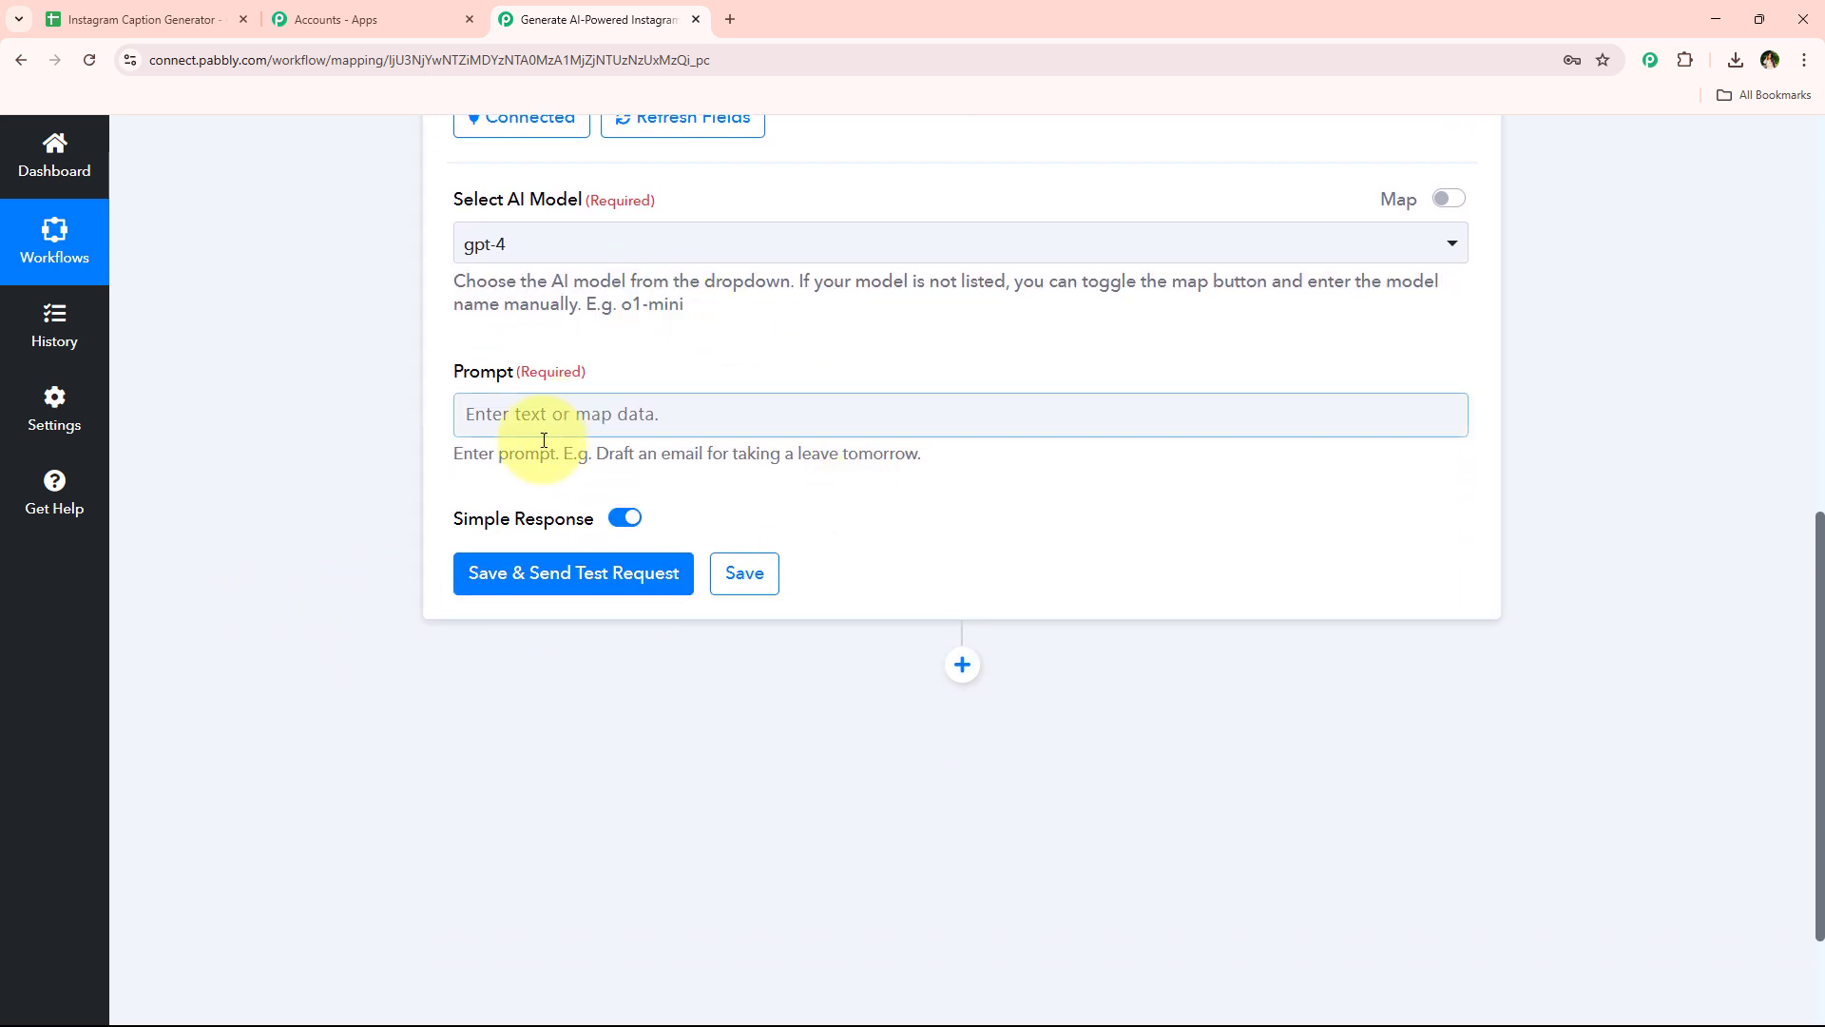
{"action": "scroll", "coordinate": [456, 483], "scroll_direction": "down", "scroll_amount": 1}
{"action": "scroll", "coordinate": [454, 483], "scroll_direction": "down", "scroll_amount": 1}
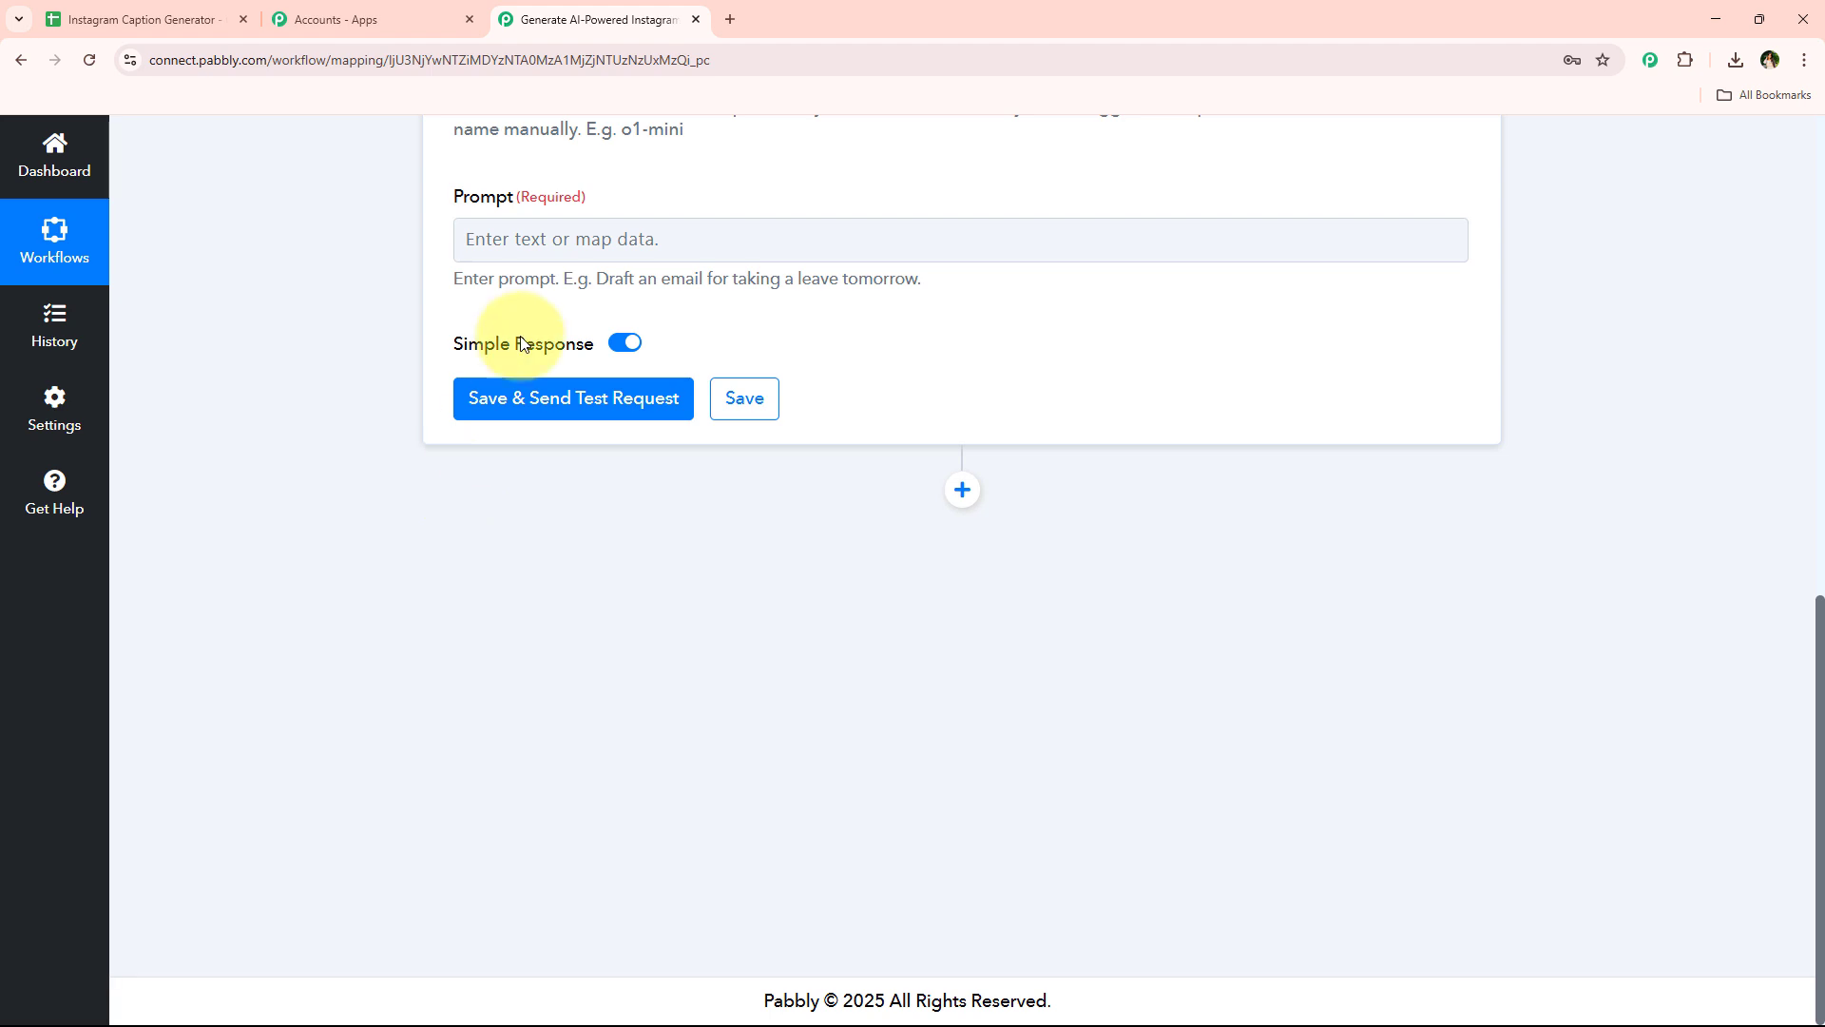
{"action": "left_click", "coordinate": [612, 247]}
{"action": "key", "text": "ctrl+v"}
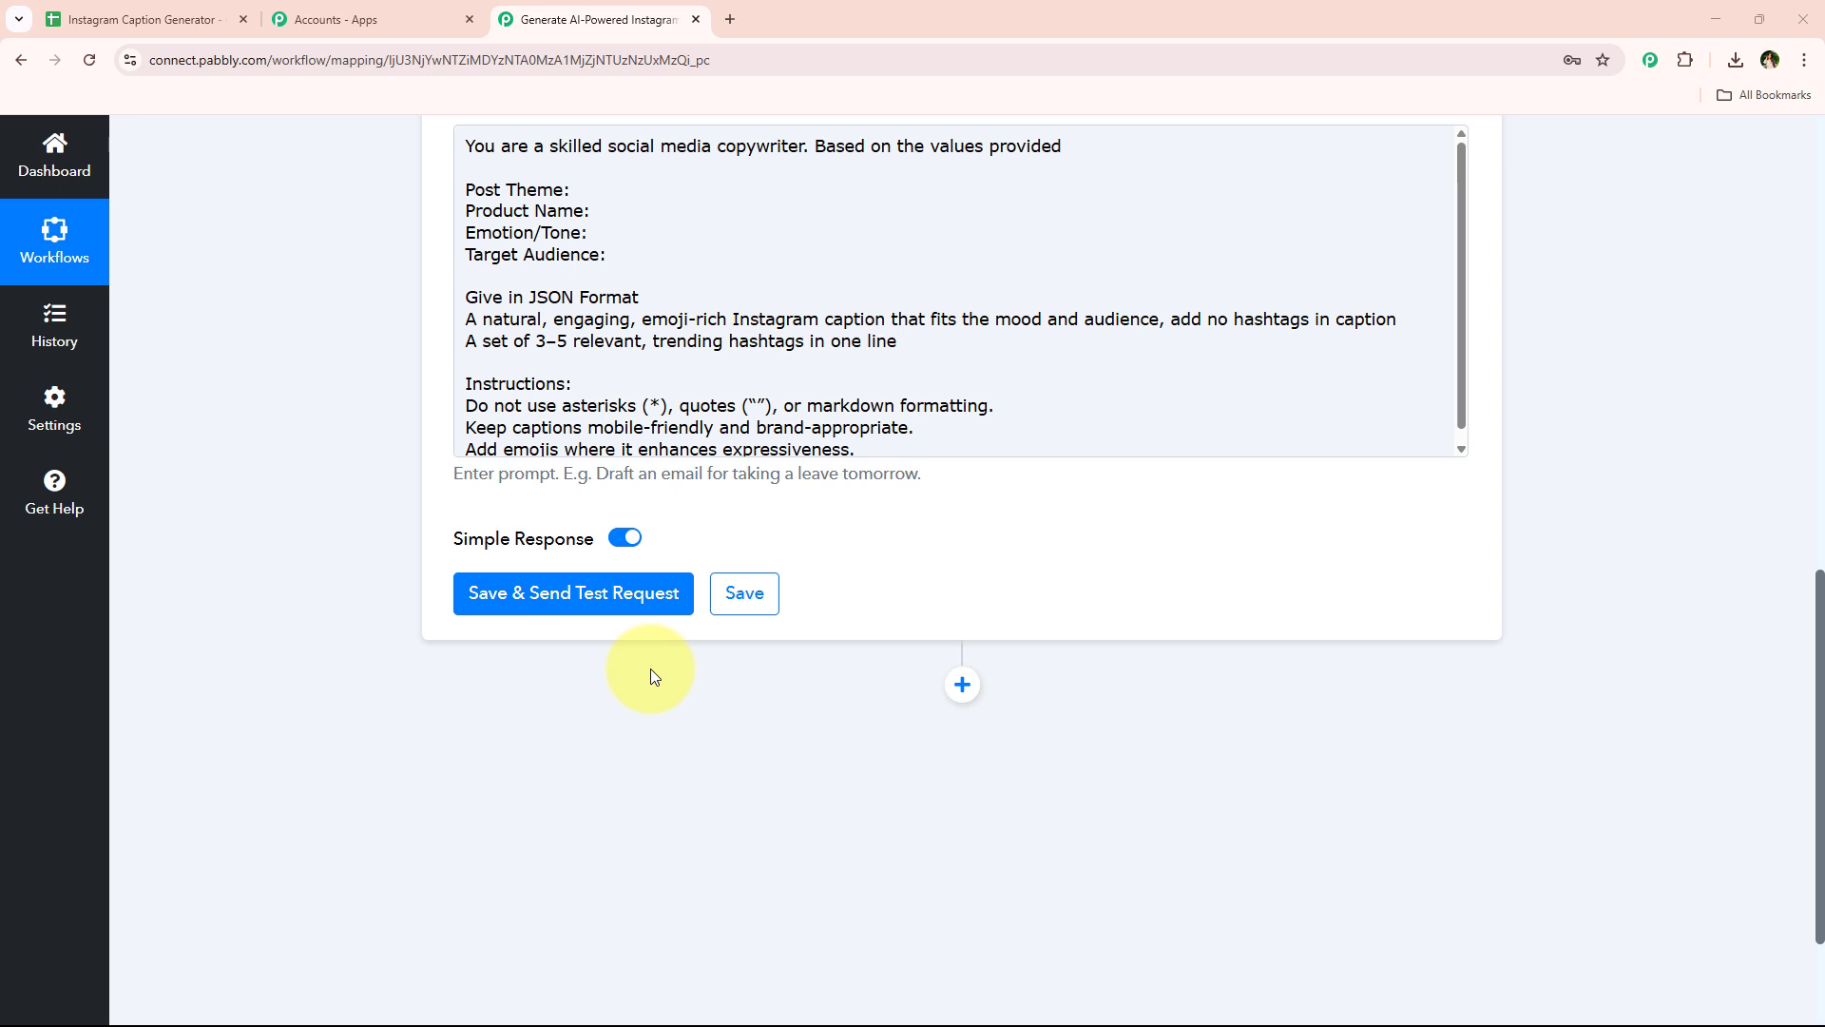
Map the sheet's Post Theme and Product Name columns after their labels in the prompt
{"action": "left_click", "coordinate": [714, 185]}
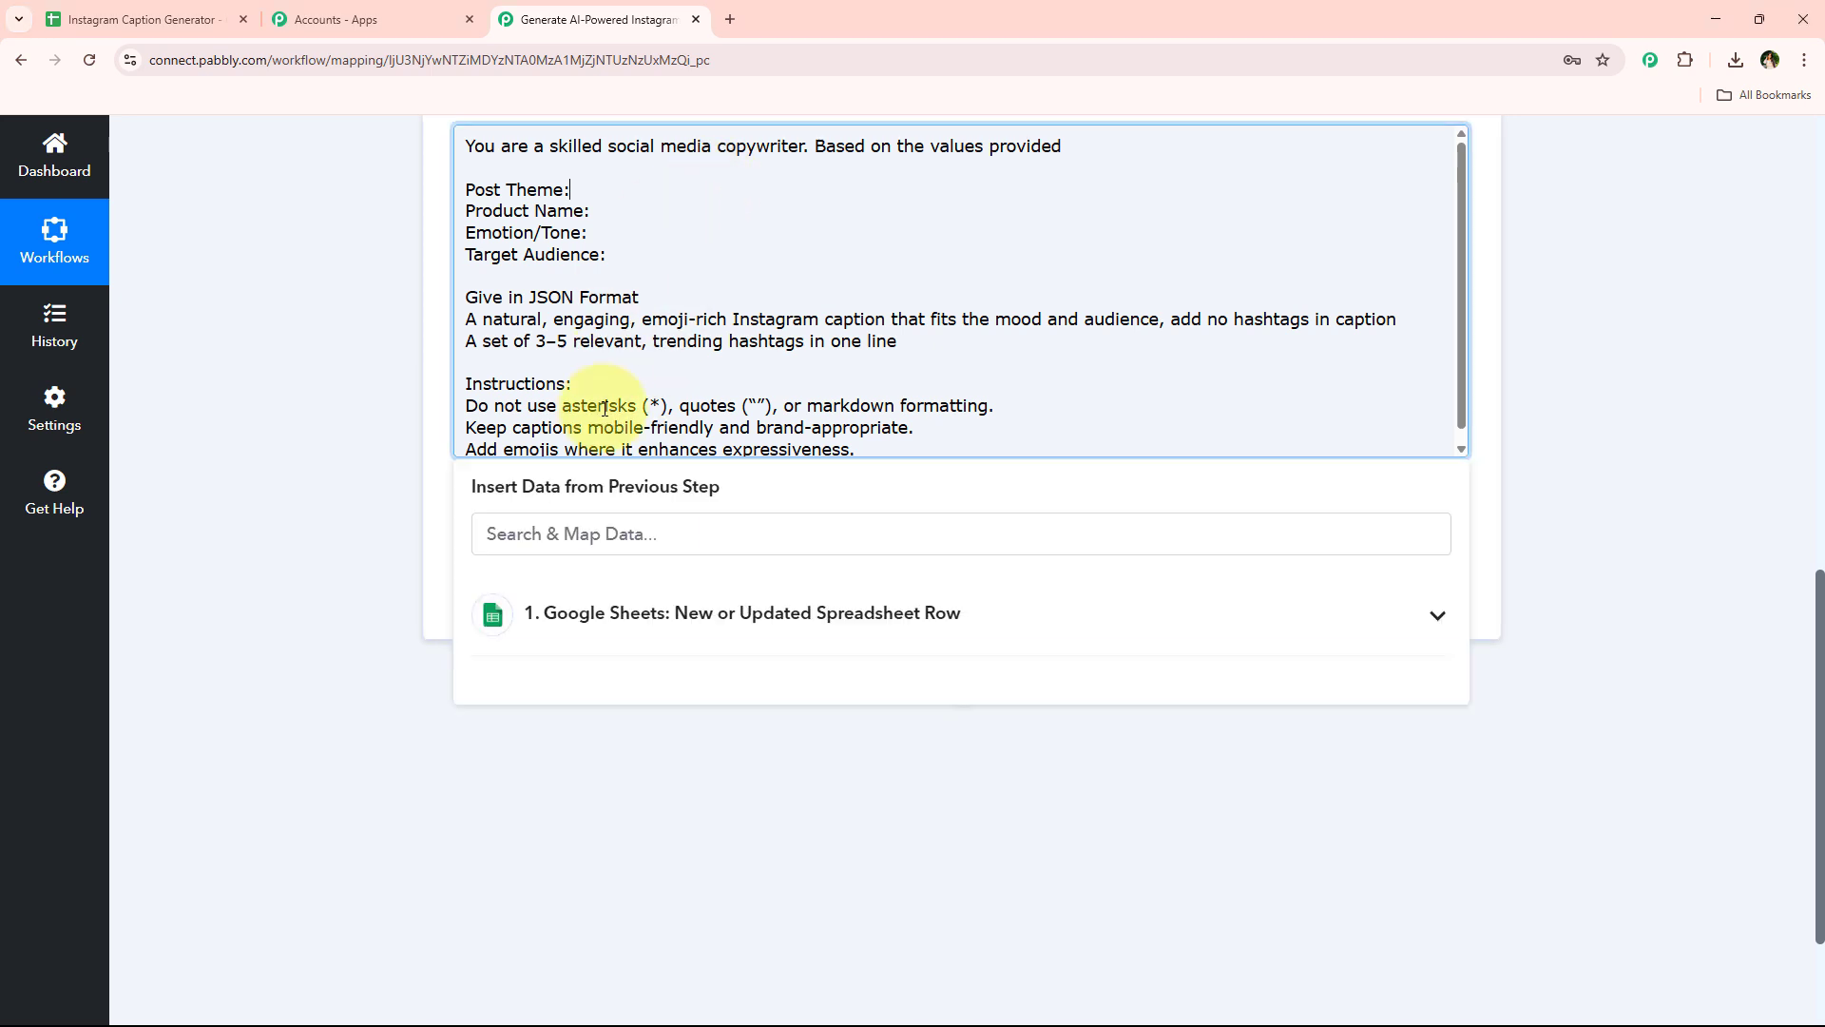
{"action": "left_click", "coordinate": [590, 550]}
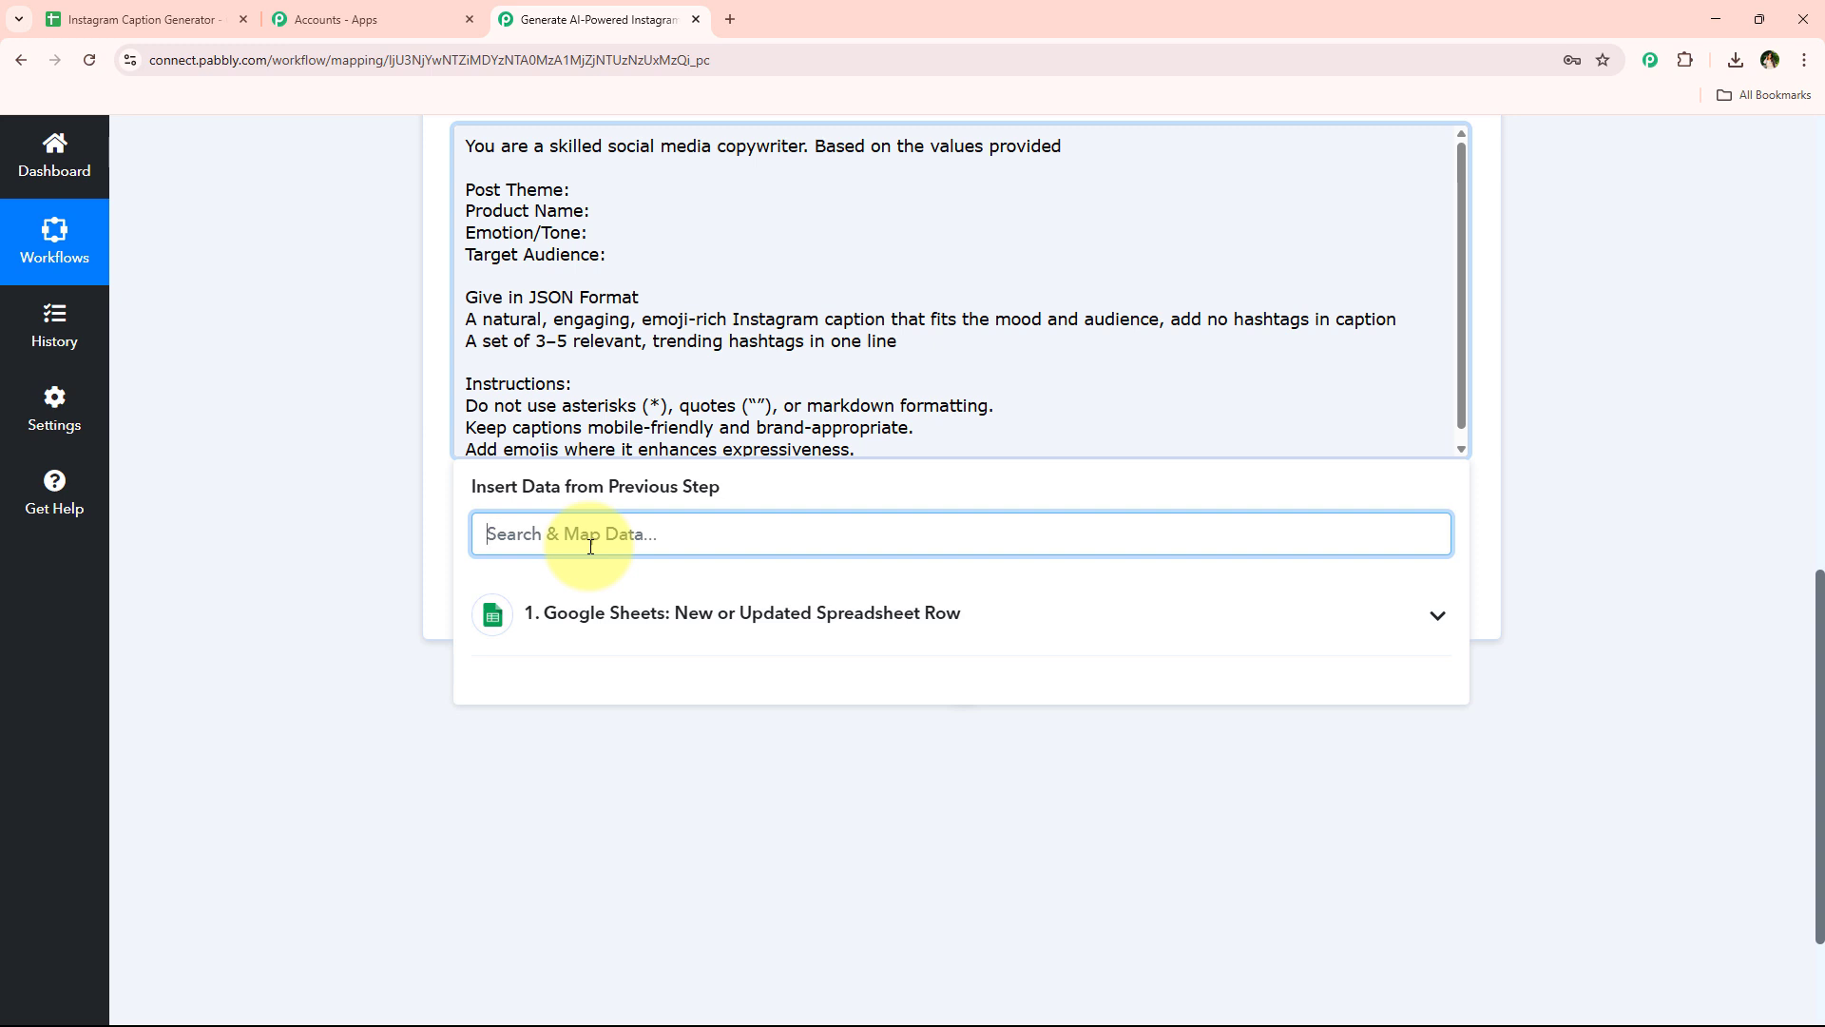
{"action": "type", "text": "pos"}
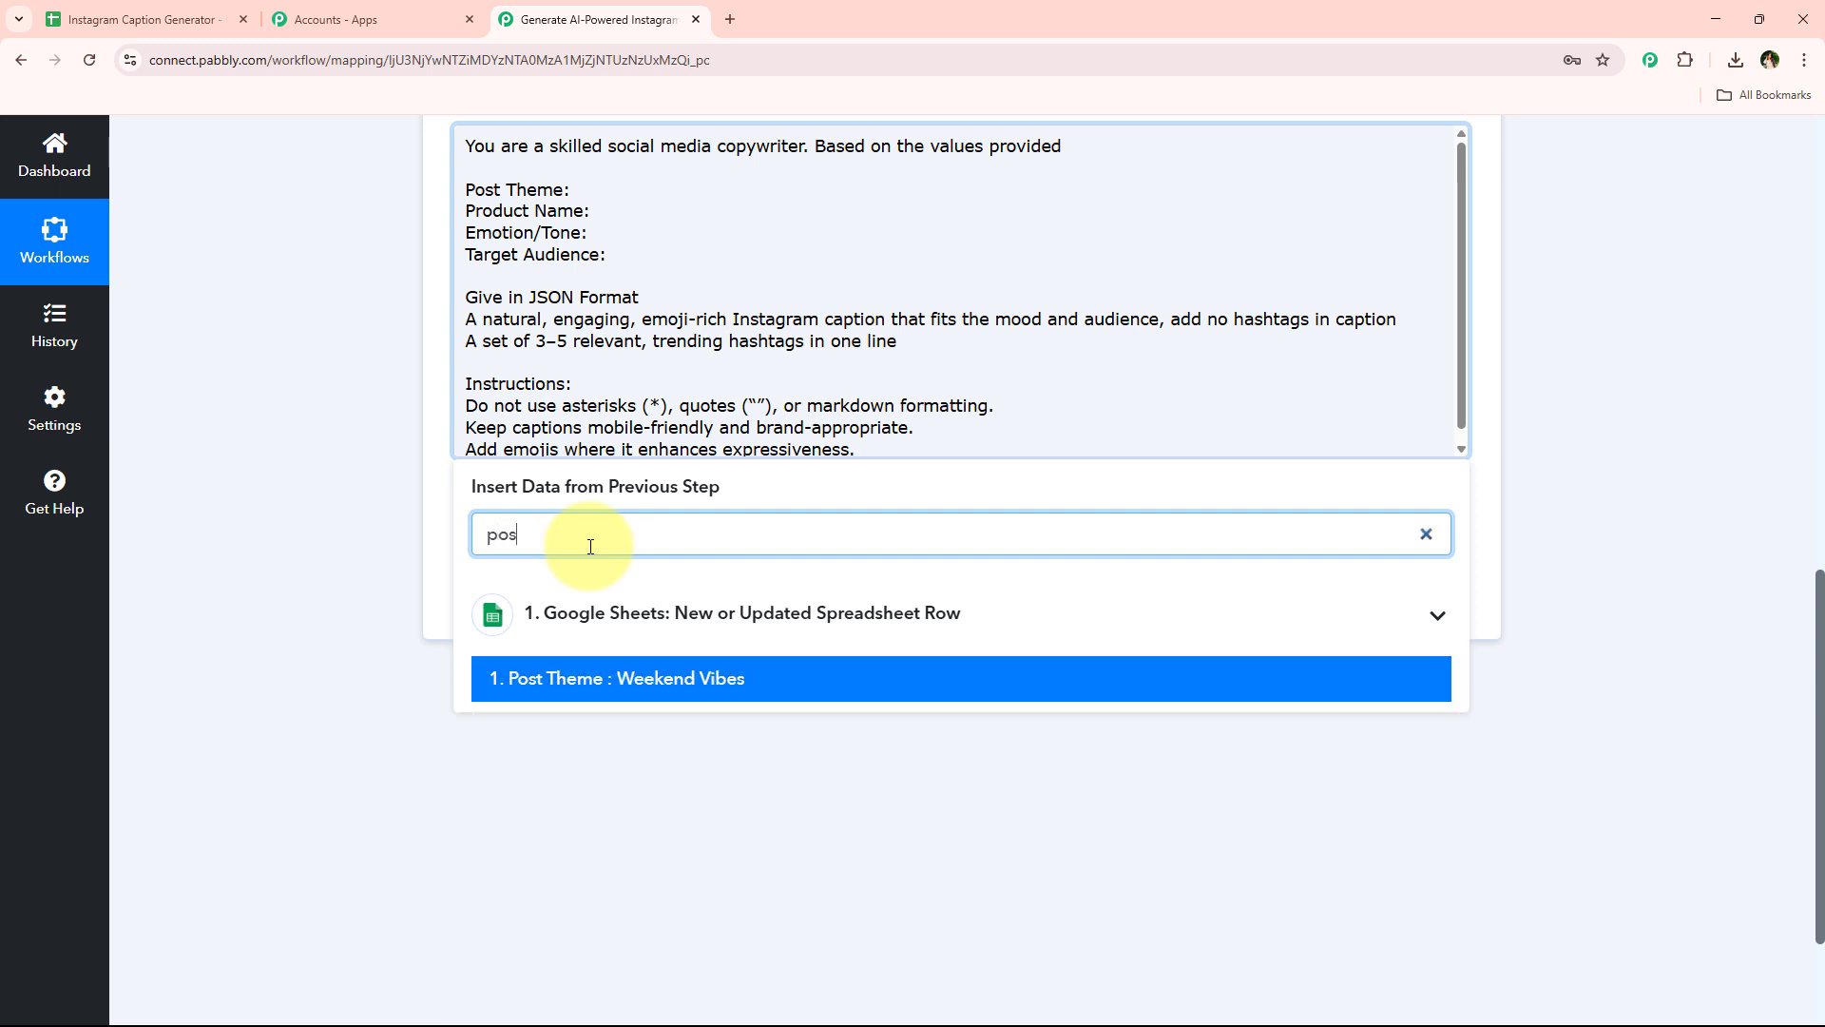
{"action": "left_click", "coordinate": [609, 678]}
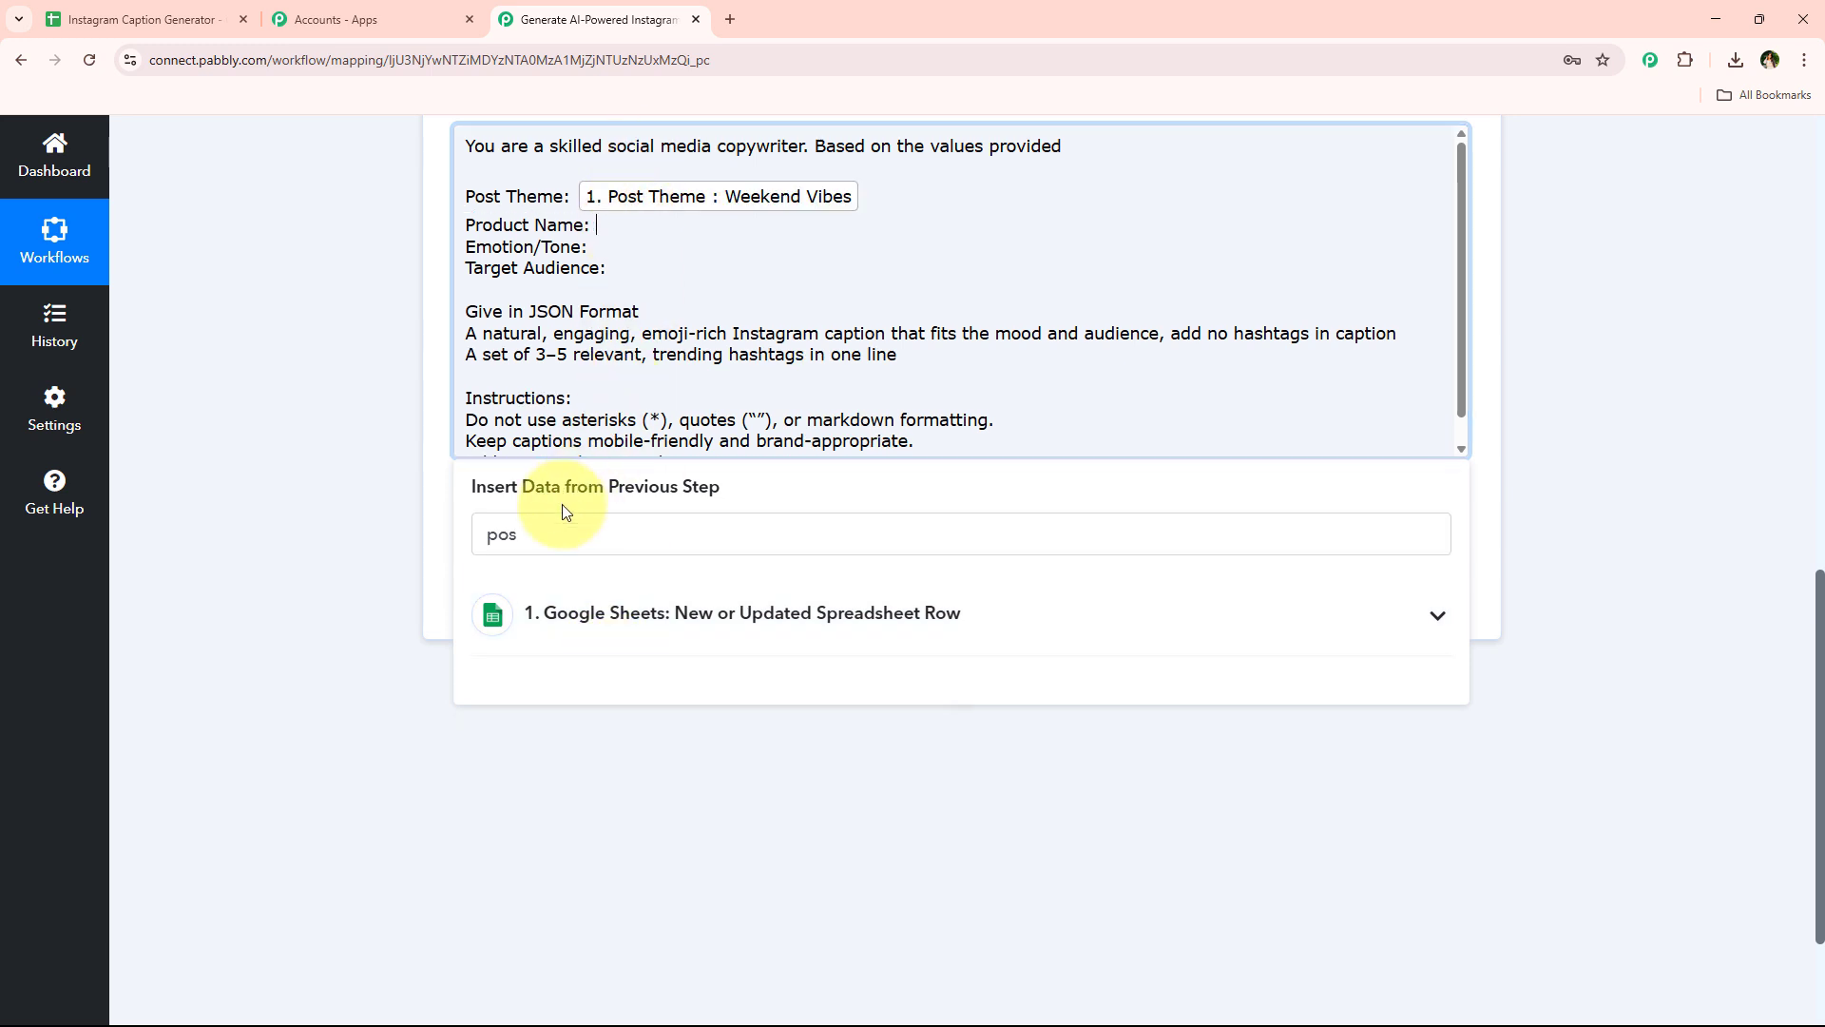
{"action": "left_click", "coordinate": [559, 535]}
{"action": "double_click", "coordinate": [561, 536]}
{"action": "type", "text": "pr"}
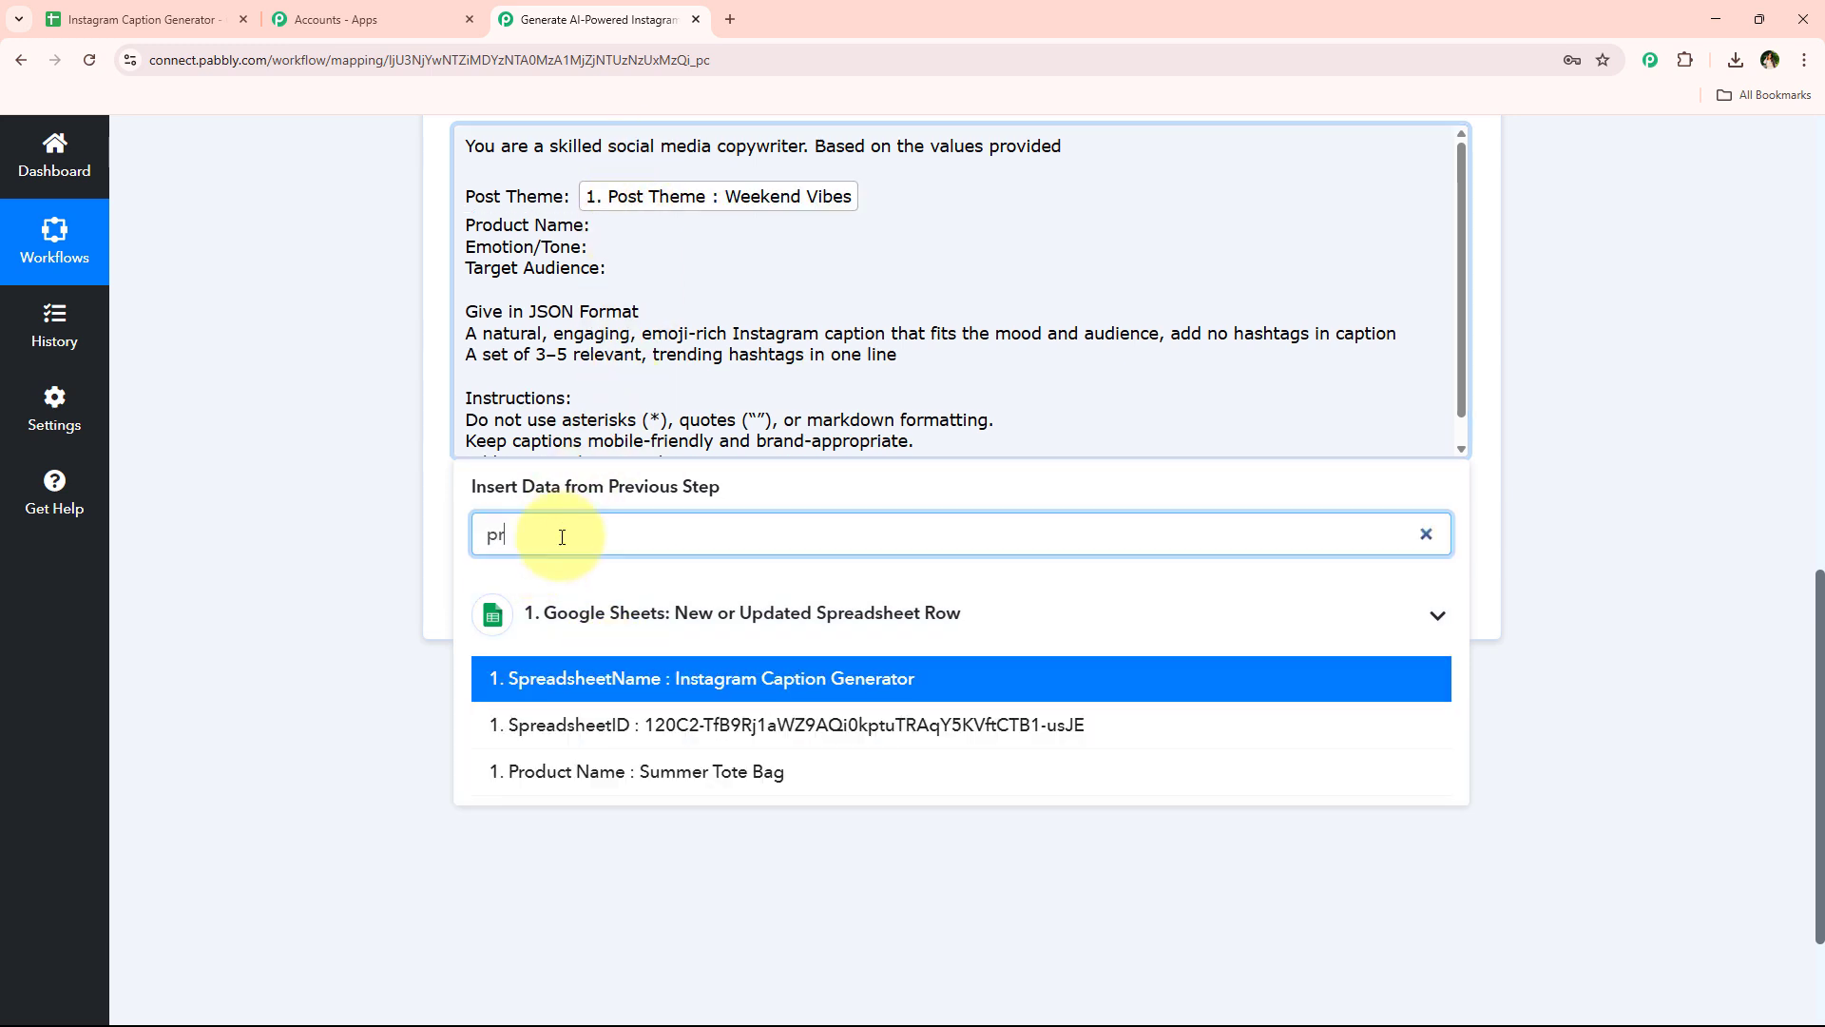
{"action": "left_click", "coordinate": [611, 771]}
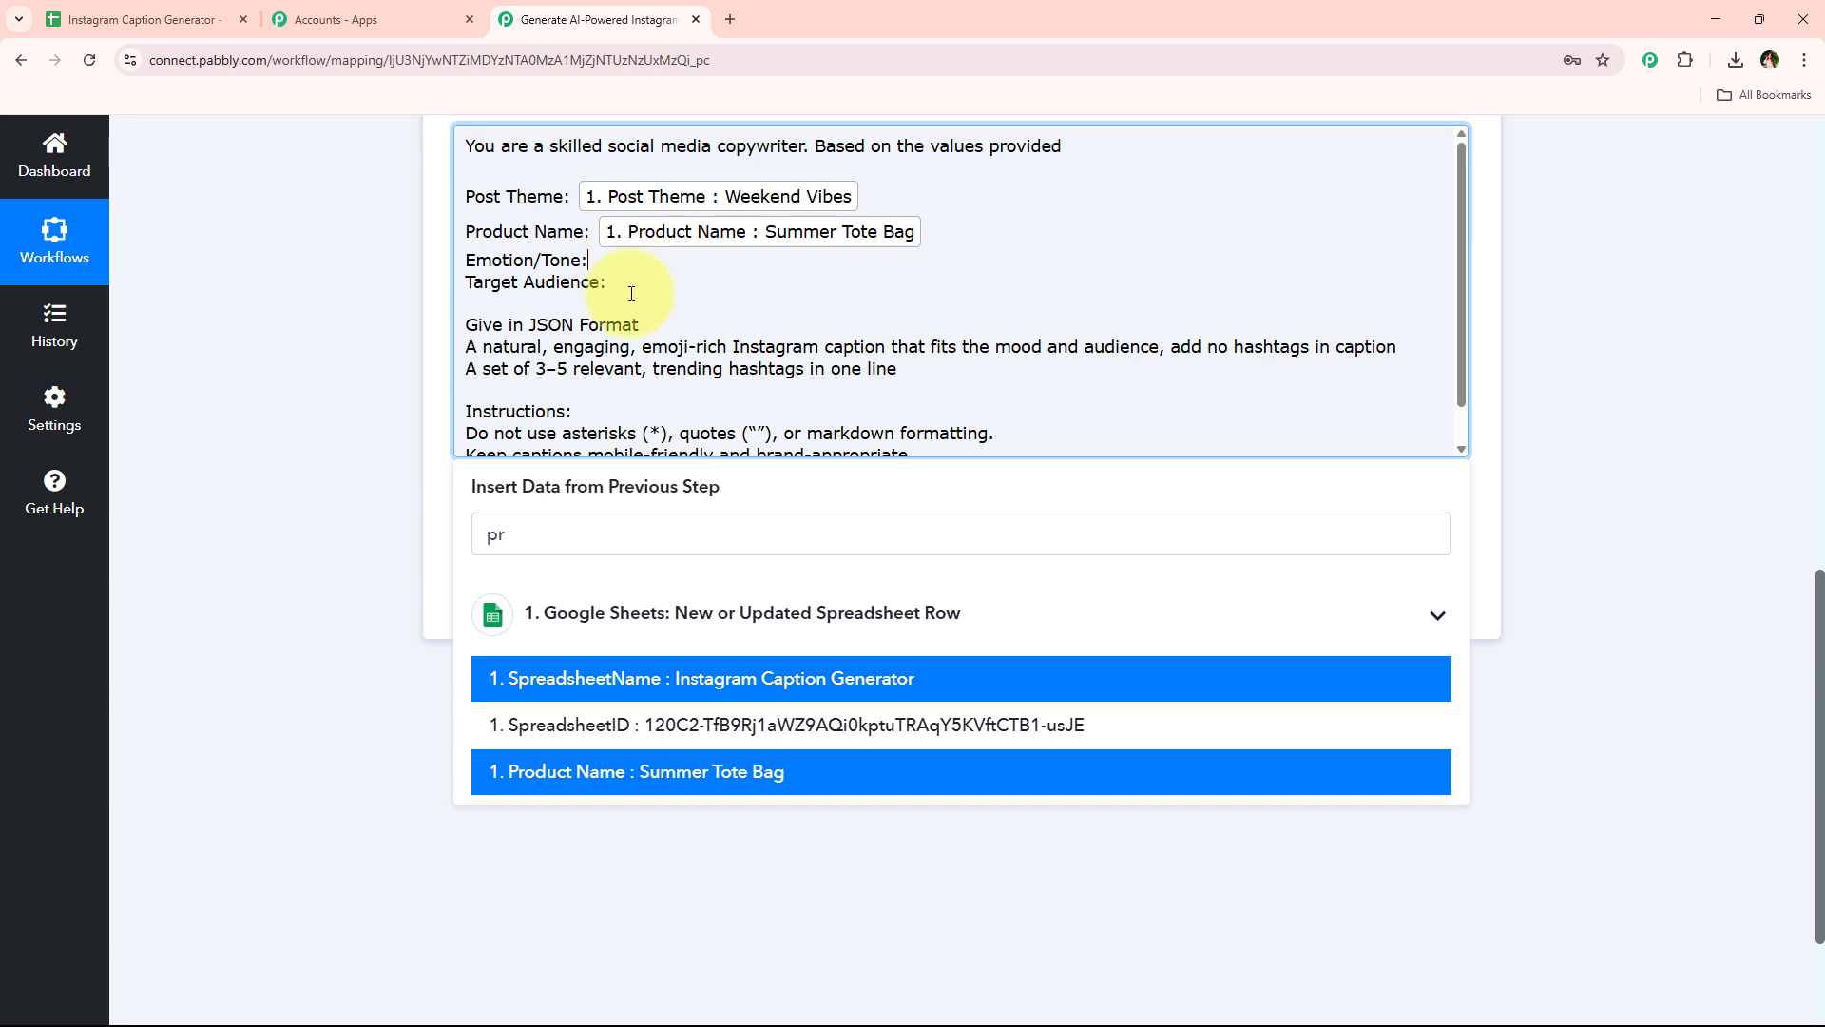
Map the sheet's Emotion/Tone and Target Audience columns after their labels in the prompt
{"action": "left_click", "coordinate": [594, 538]}
{"action": "double_click", "coordinate": [594, 538]}
{"action": "type", "text": "t"}
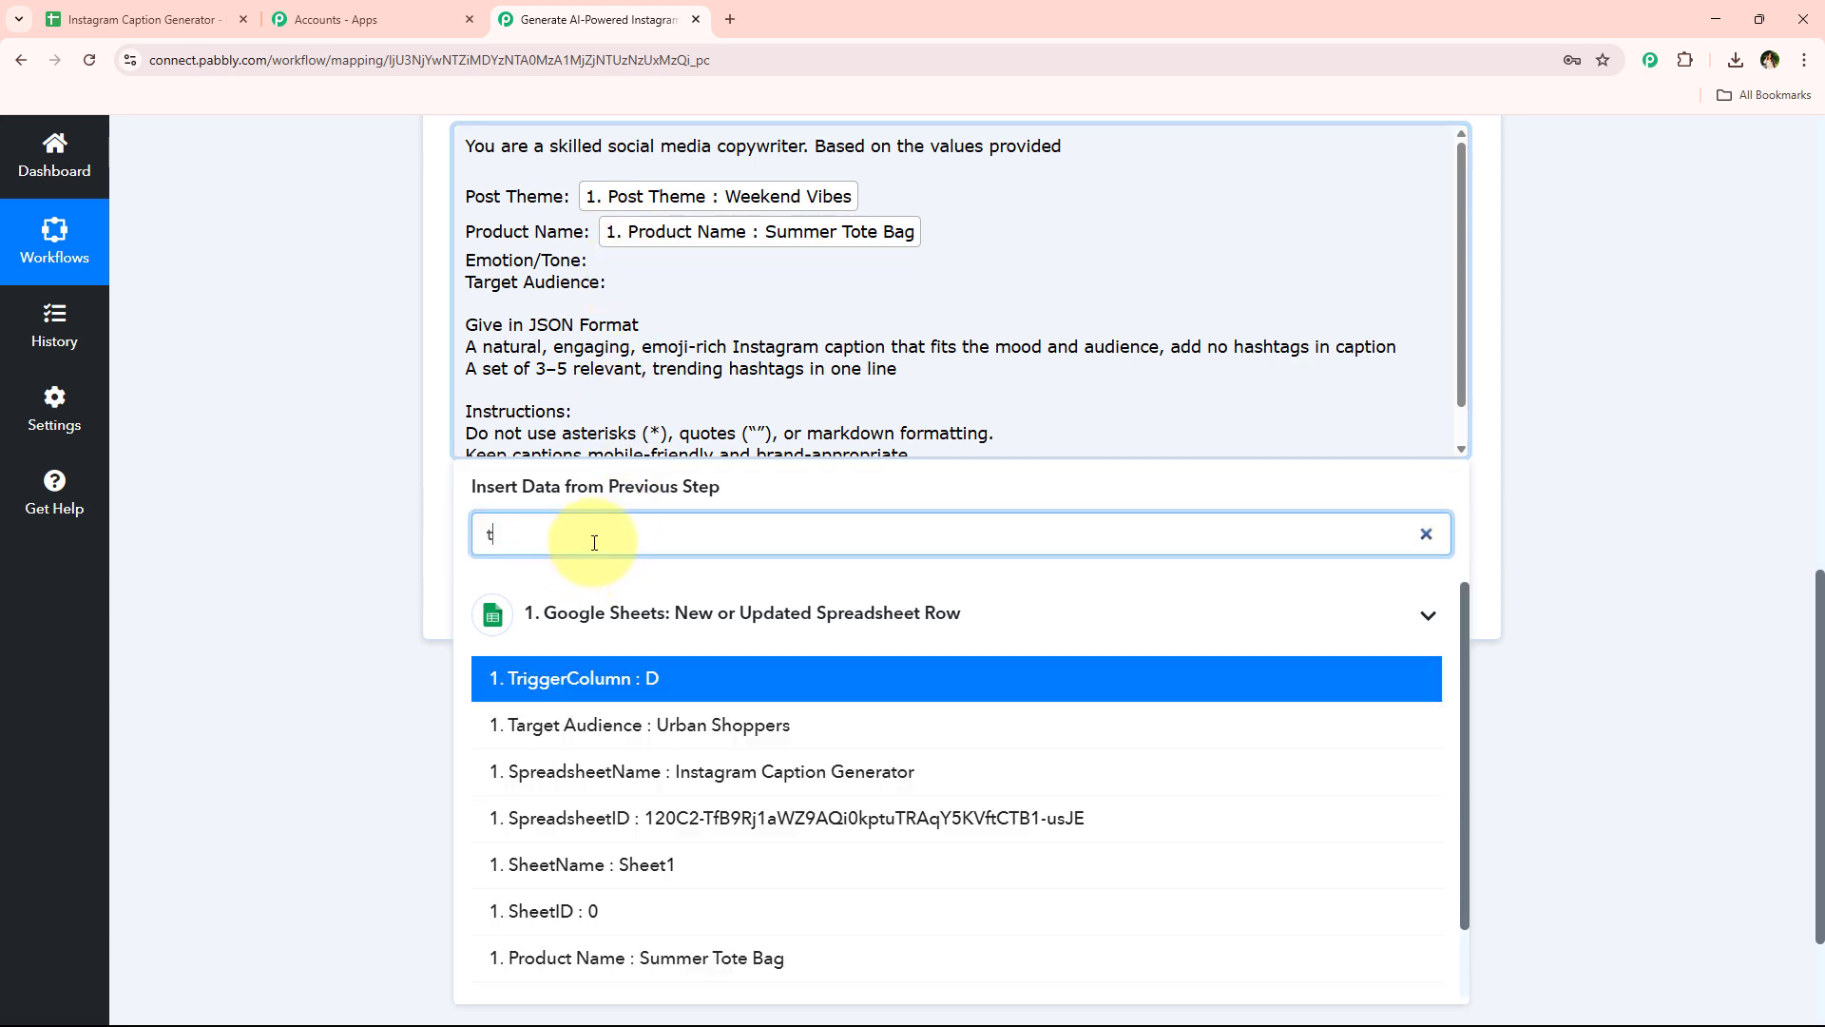
{"action": "type", "text": "o"}
{"action": "left_click", "coordinate": [599, 770]}
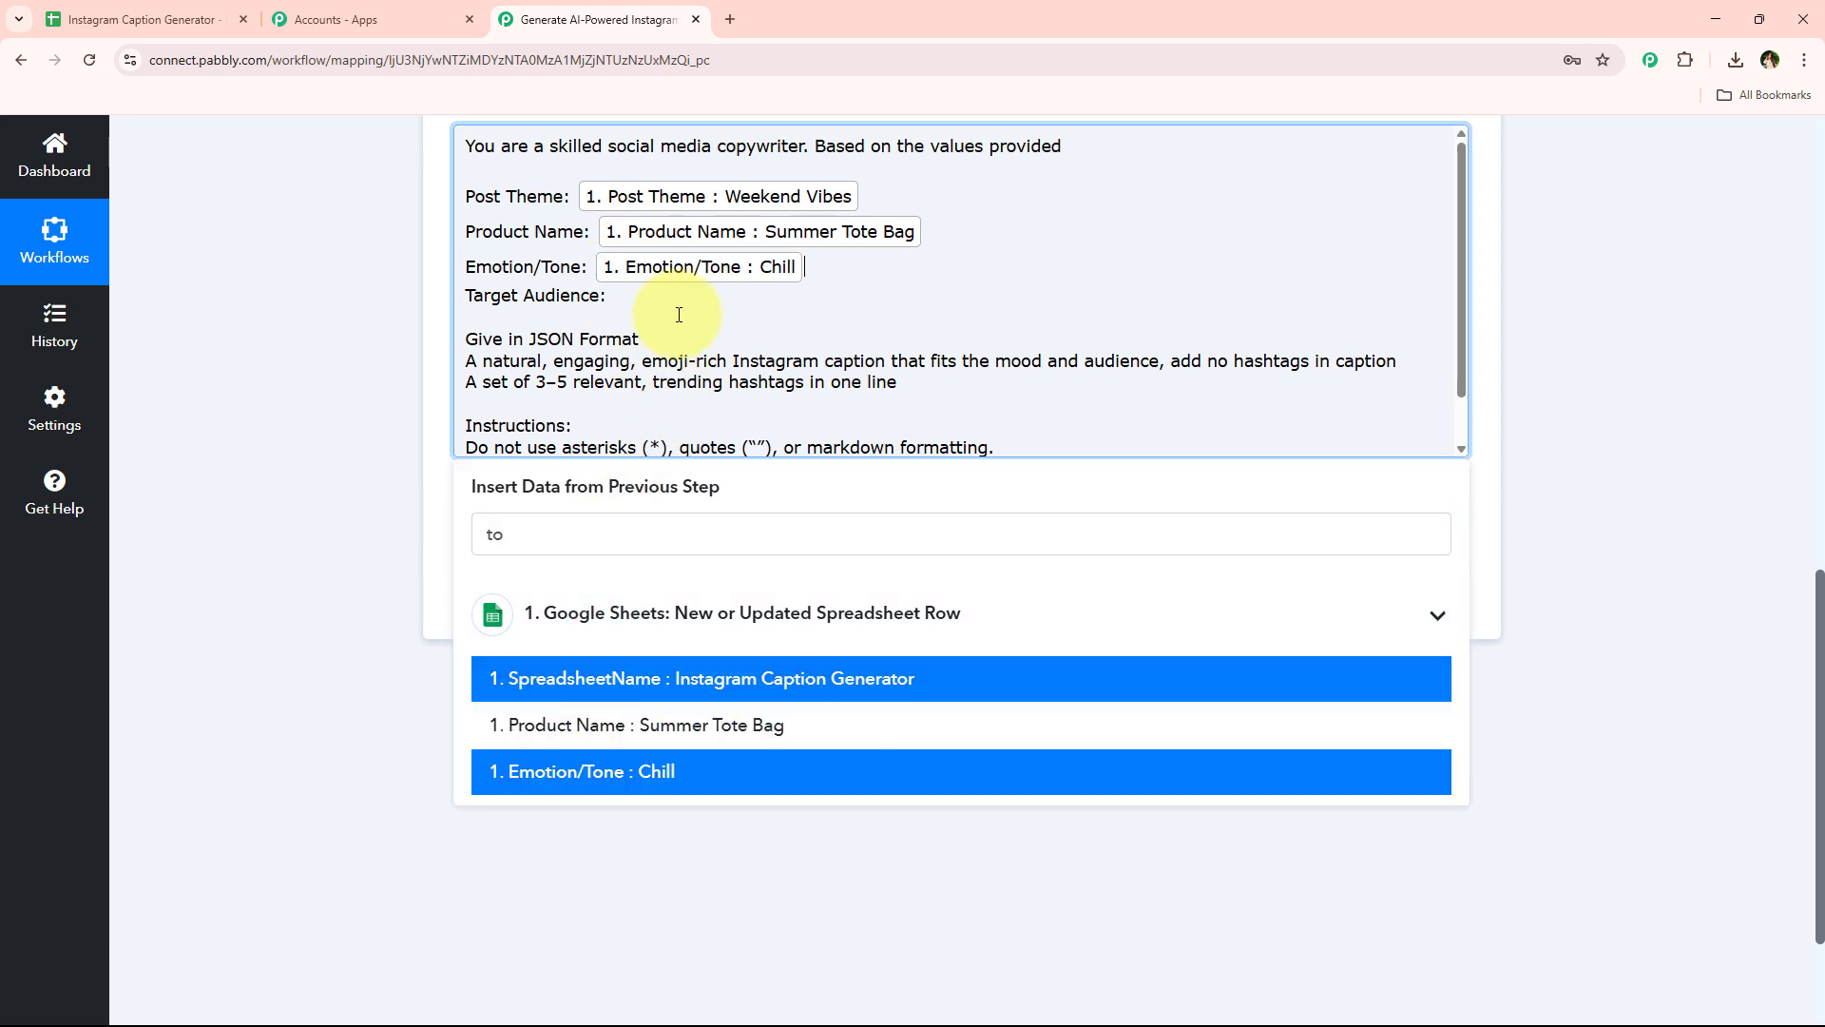
{"action": "double_click", "coordinate": [569, 534]}
{"action": "type", "text": "t"}
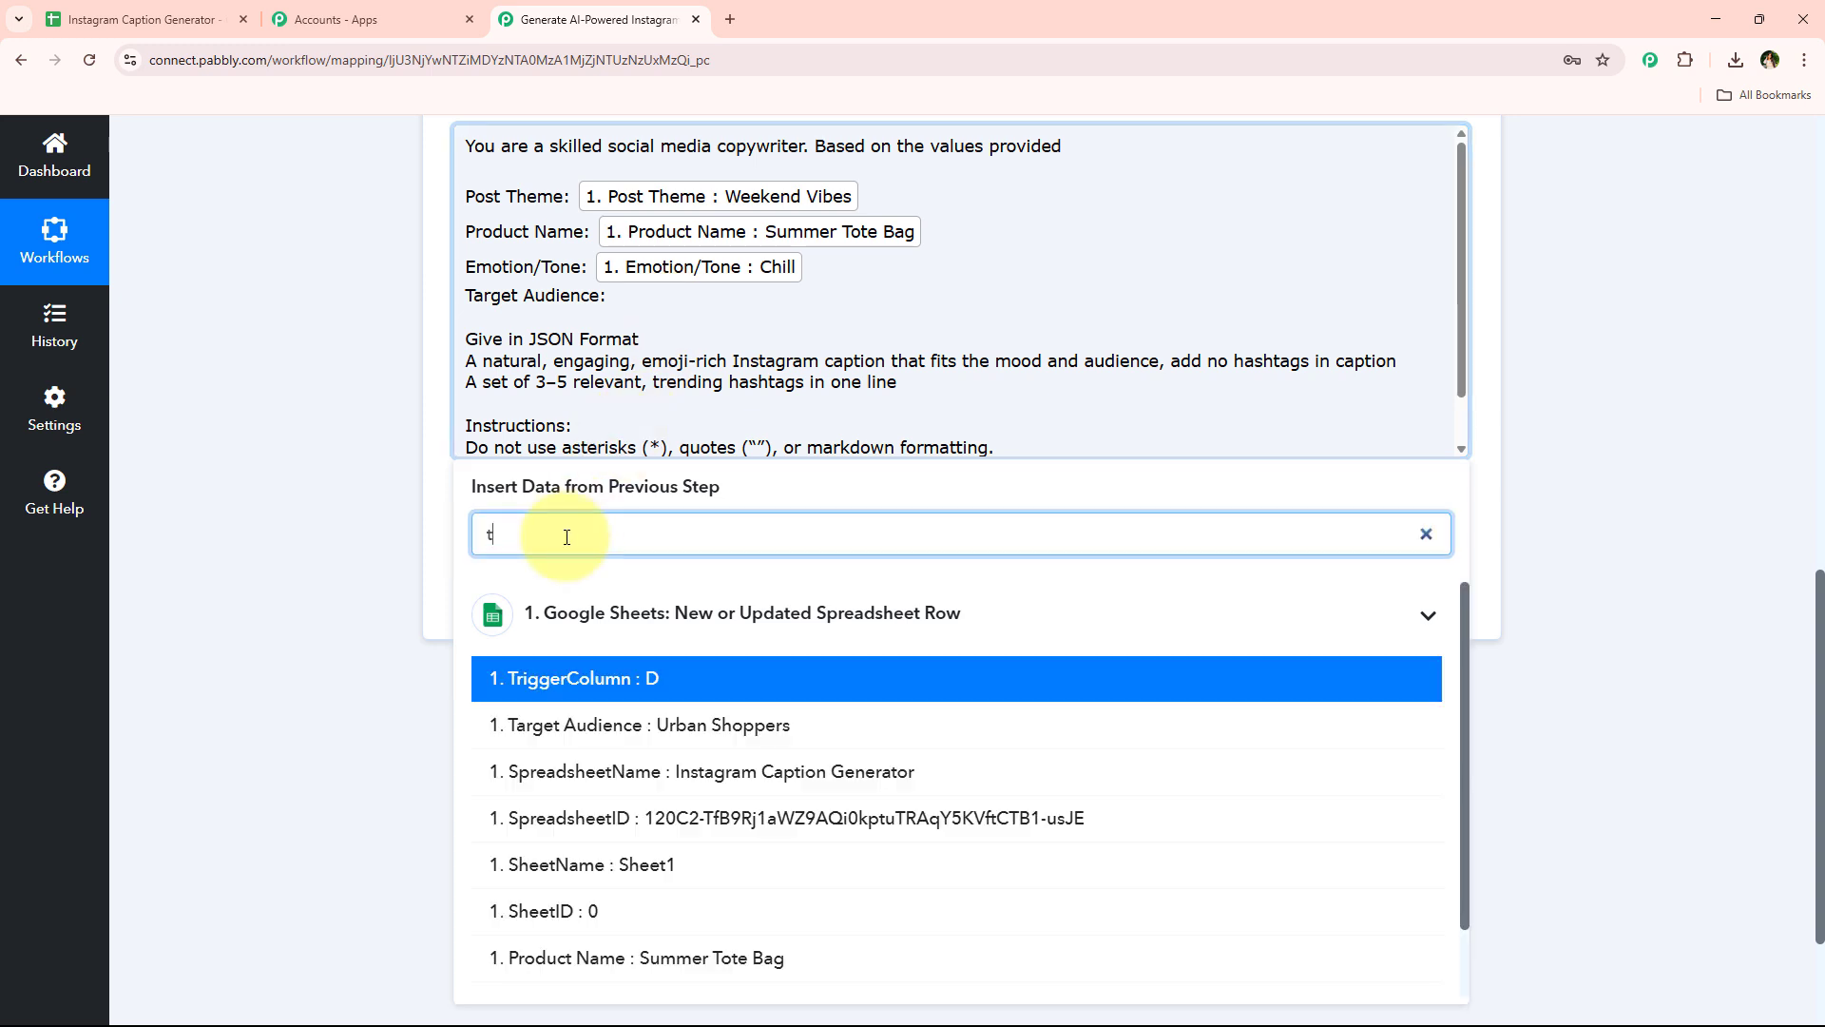
{"action": "type", "text": "ar"}
{"action": "left_click", "coordinate": [619, 677]}
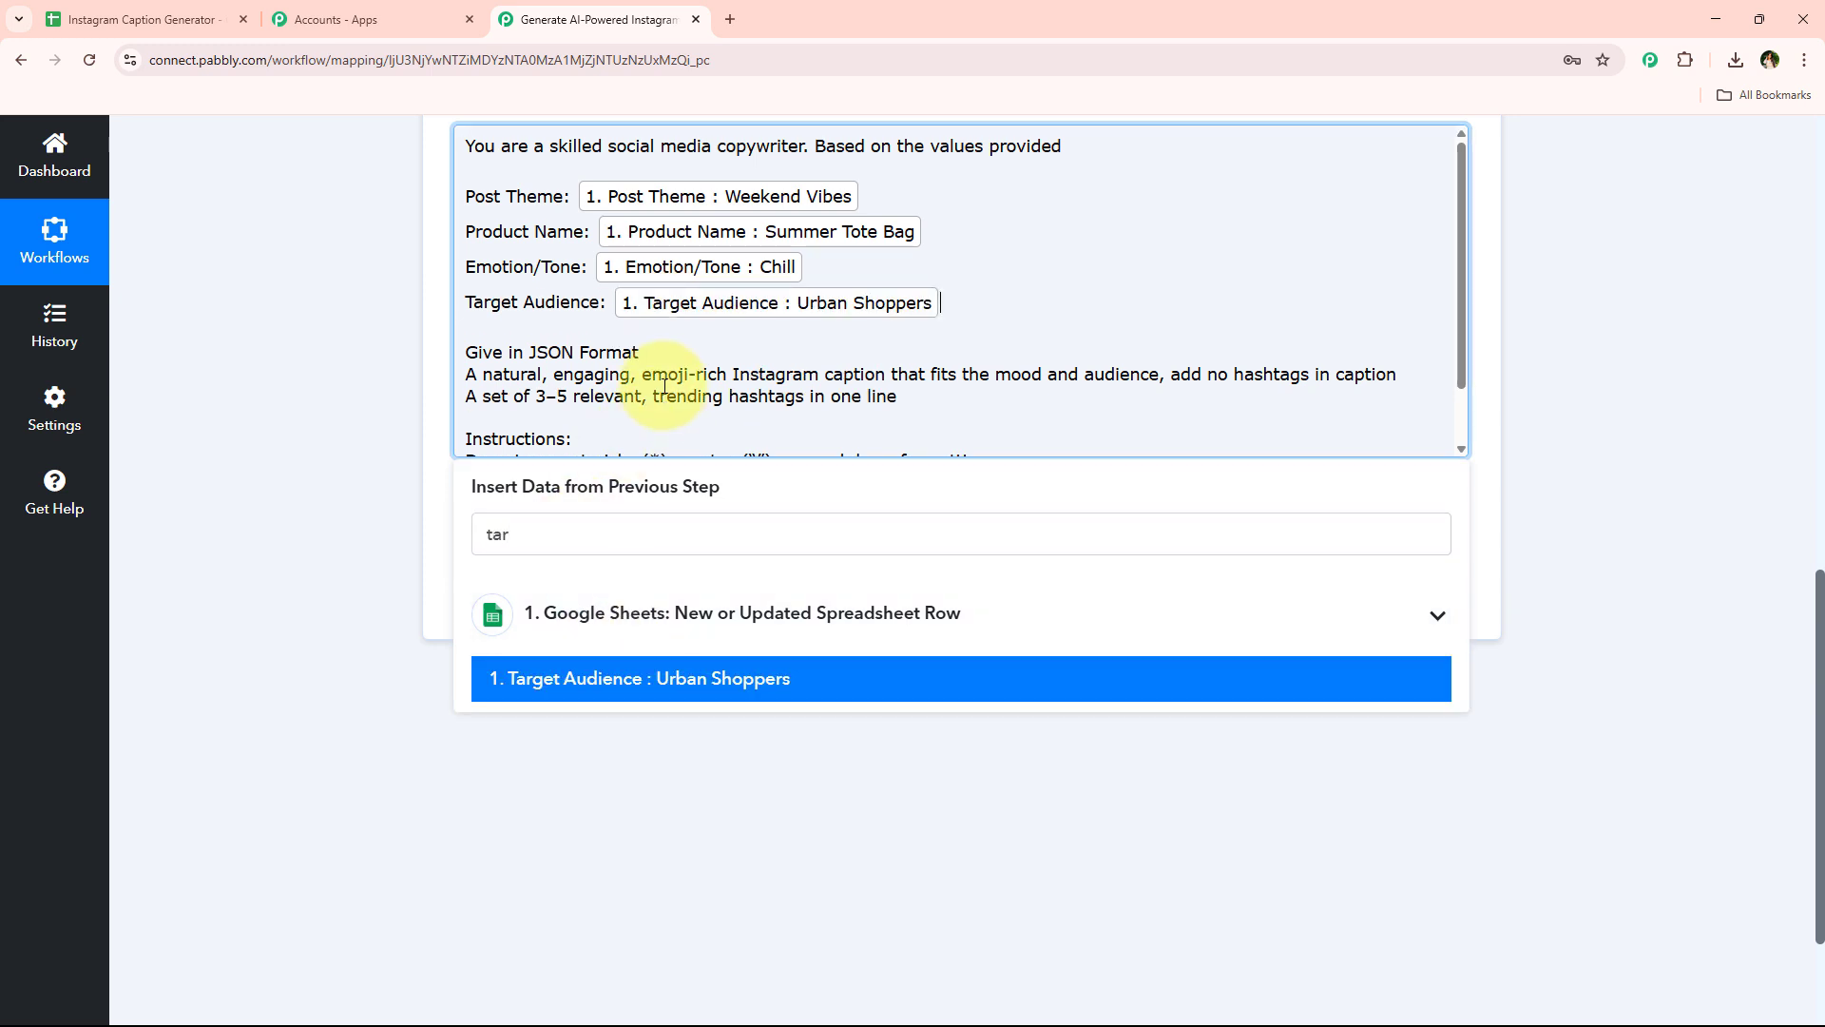
Save the ChatGPT action and send a test request
{"action": "scroll", "coordinate": [677, 349], "scroll_direction": "down", "scroll_amount": 1}
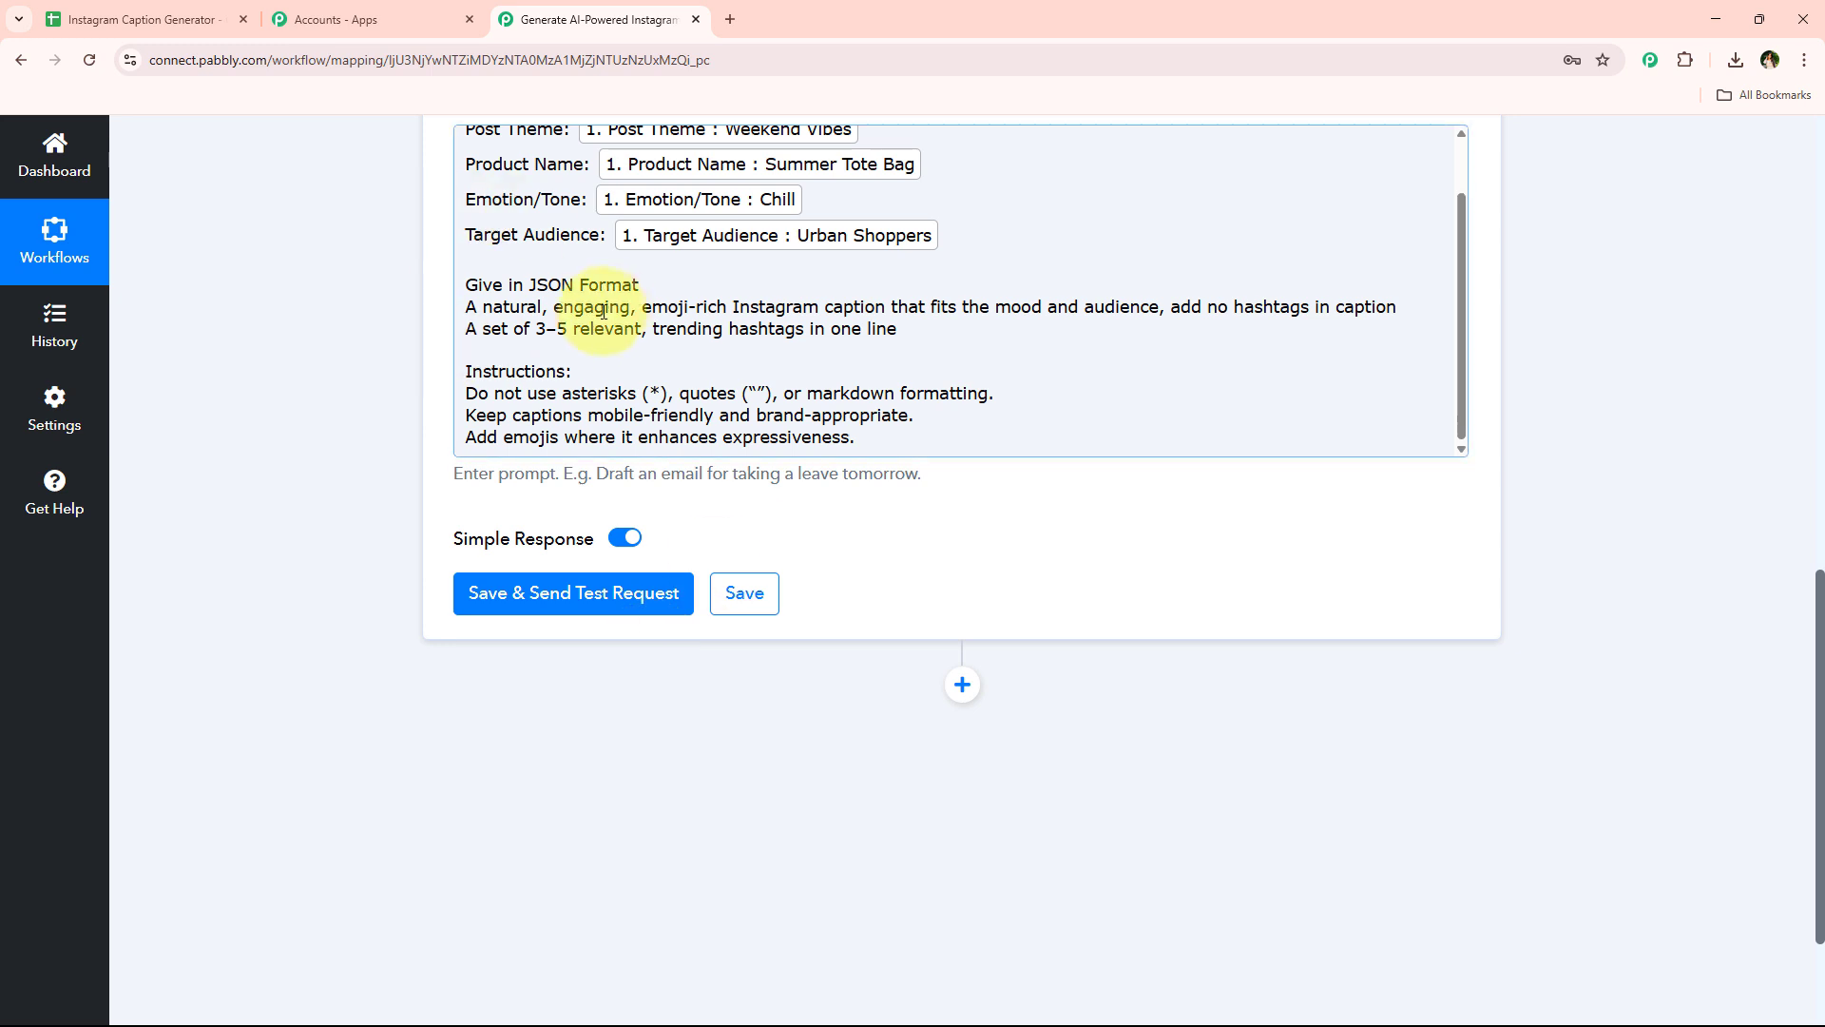
{"action": "scroll", "coordinate": [637, 328], "scroll_direction": "up", "scroll_amount": 3}
{"action": "left_click", "coordinate": [558, 592]}
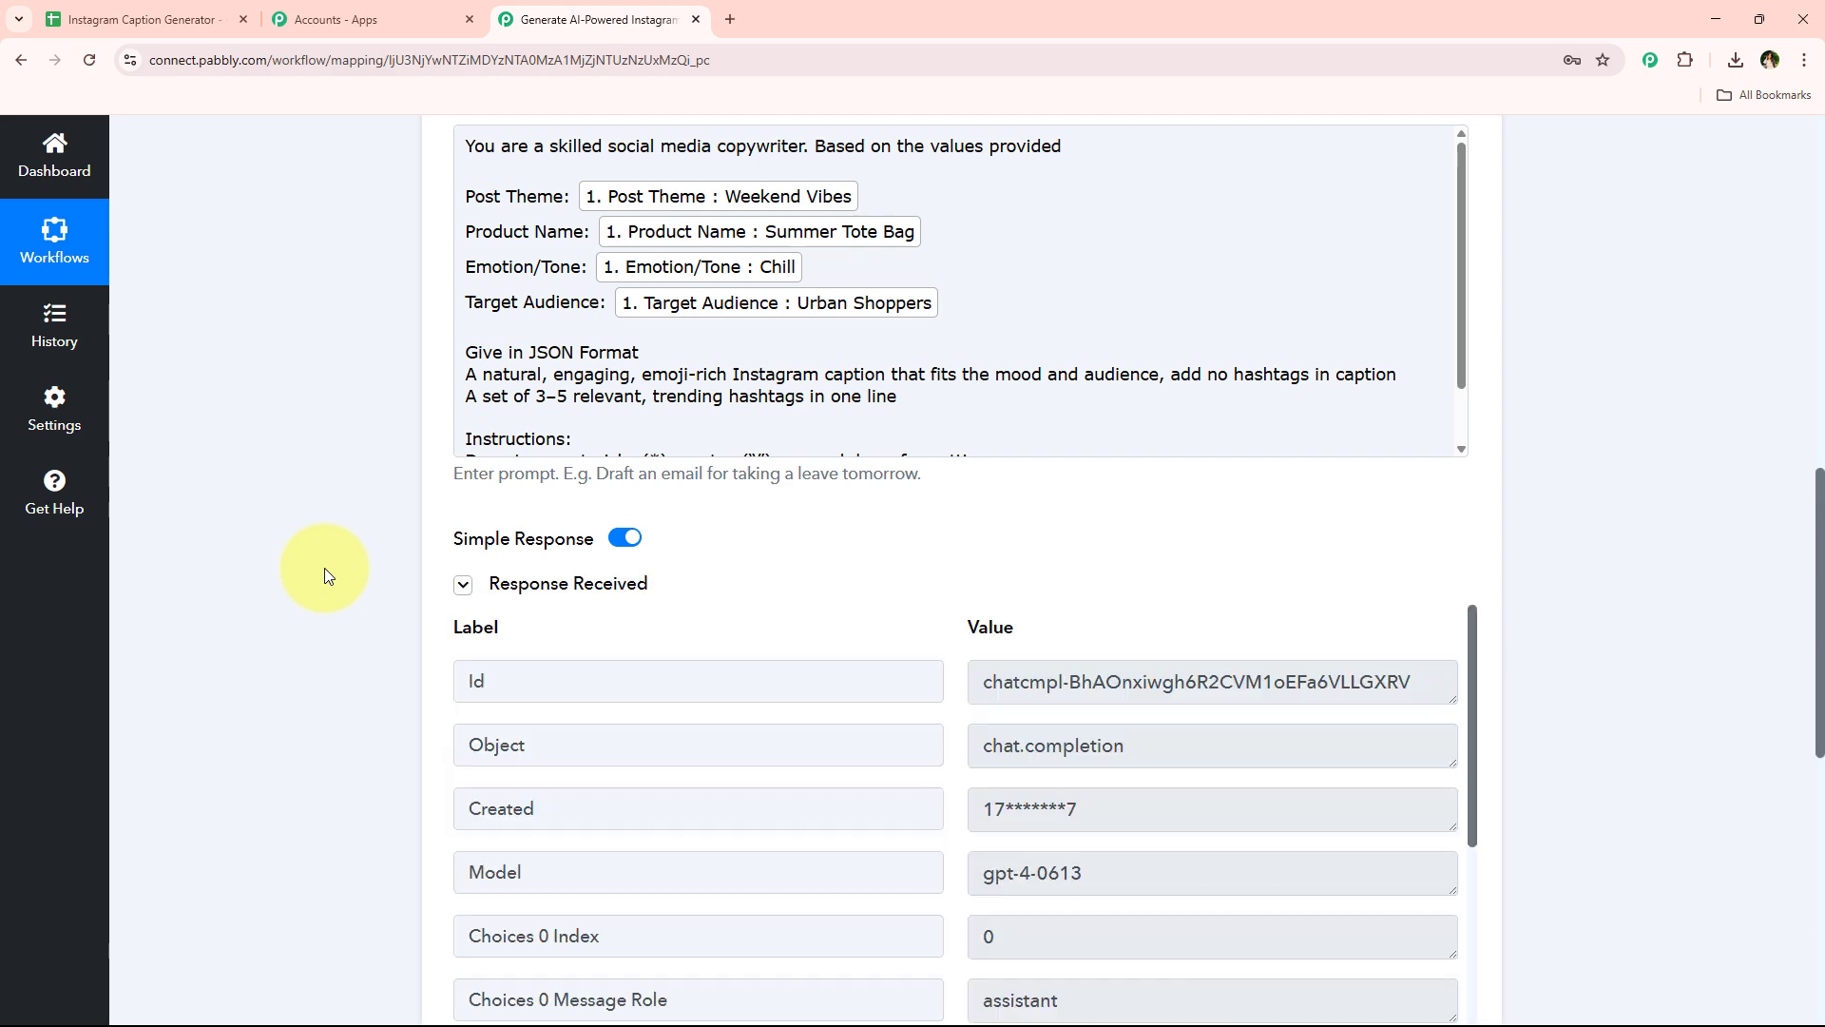
Examine the generated caption and hashtags in the test response
{"action": "scroll", "coordinate": [733, 541], "scroll_direction": "down", "scroll_amount": 3}
{"action": "scroll", "coordinate": [745, 581], "scroll_direction": "down", "scroll_amount": 4}
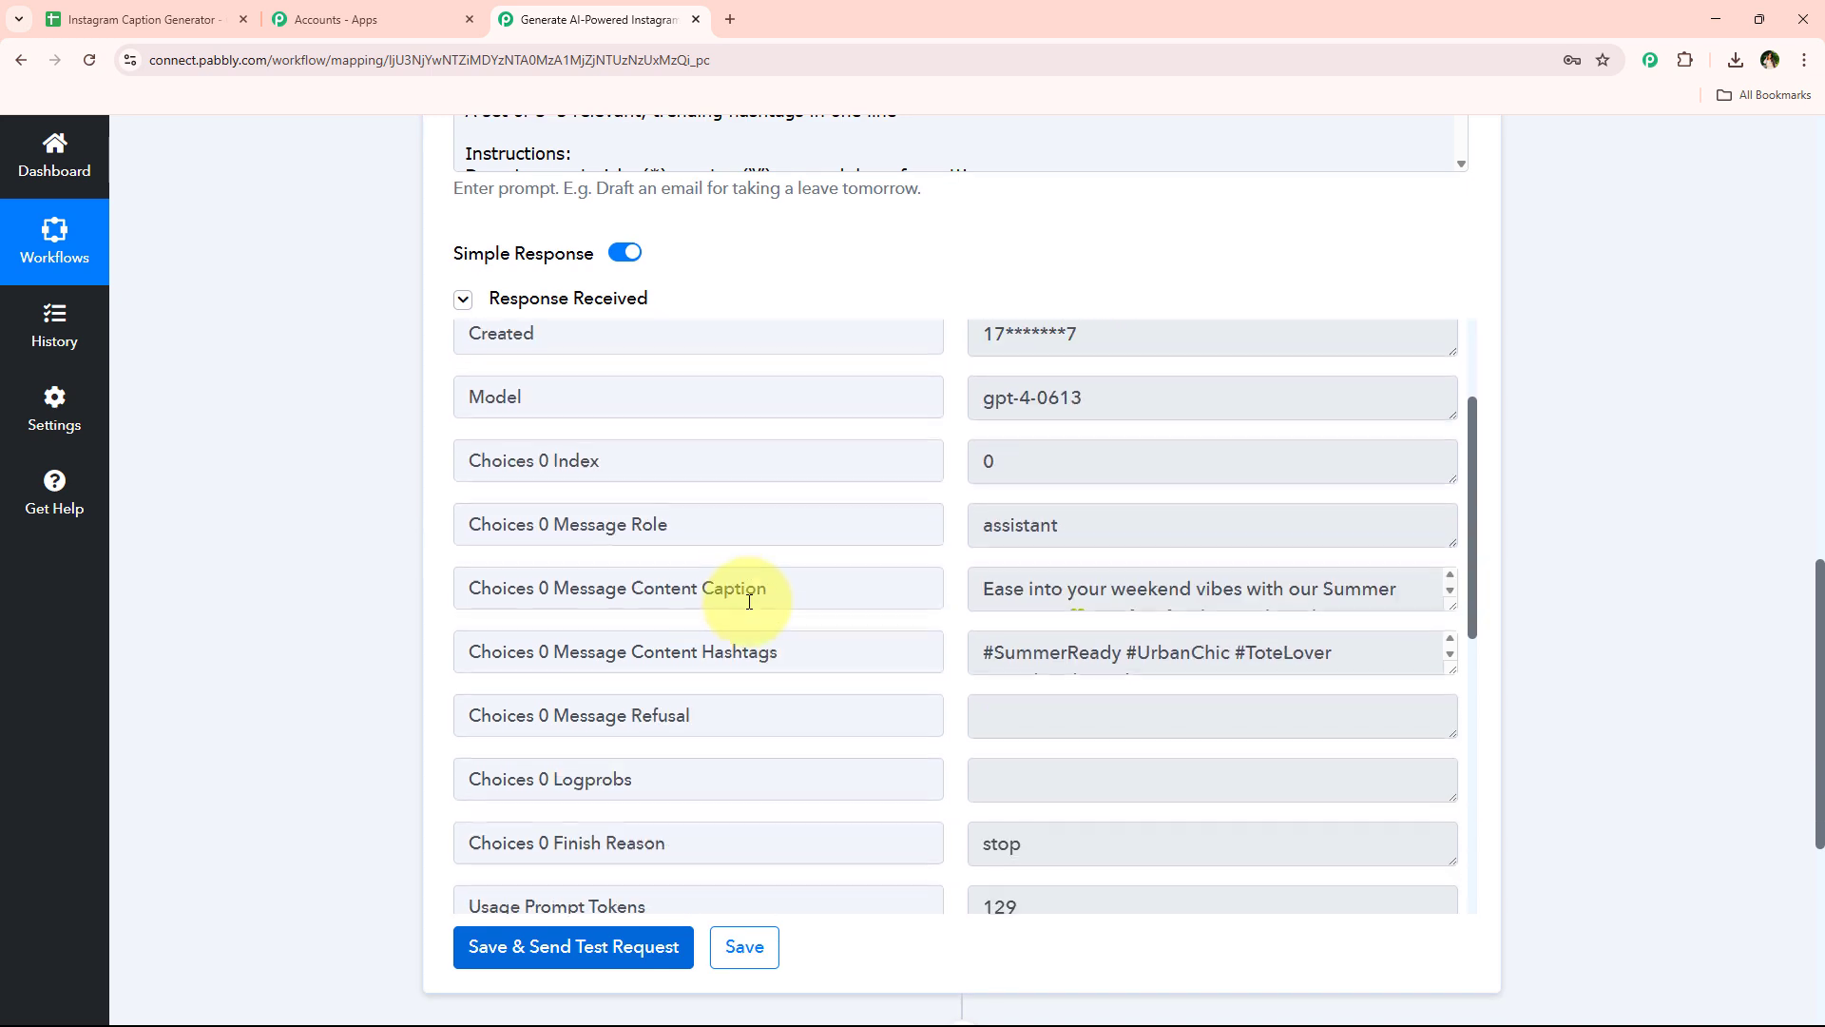
{"action": "left_click_drag", "start_coordinate": [1455, 446], "coordinate": [1446, 570]}
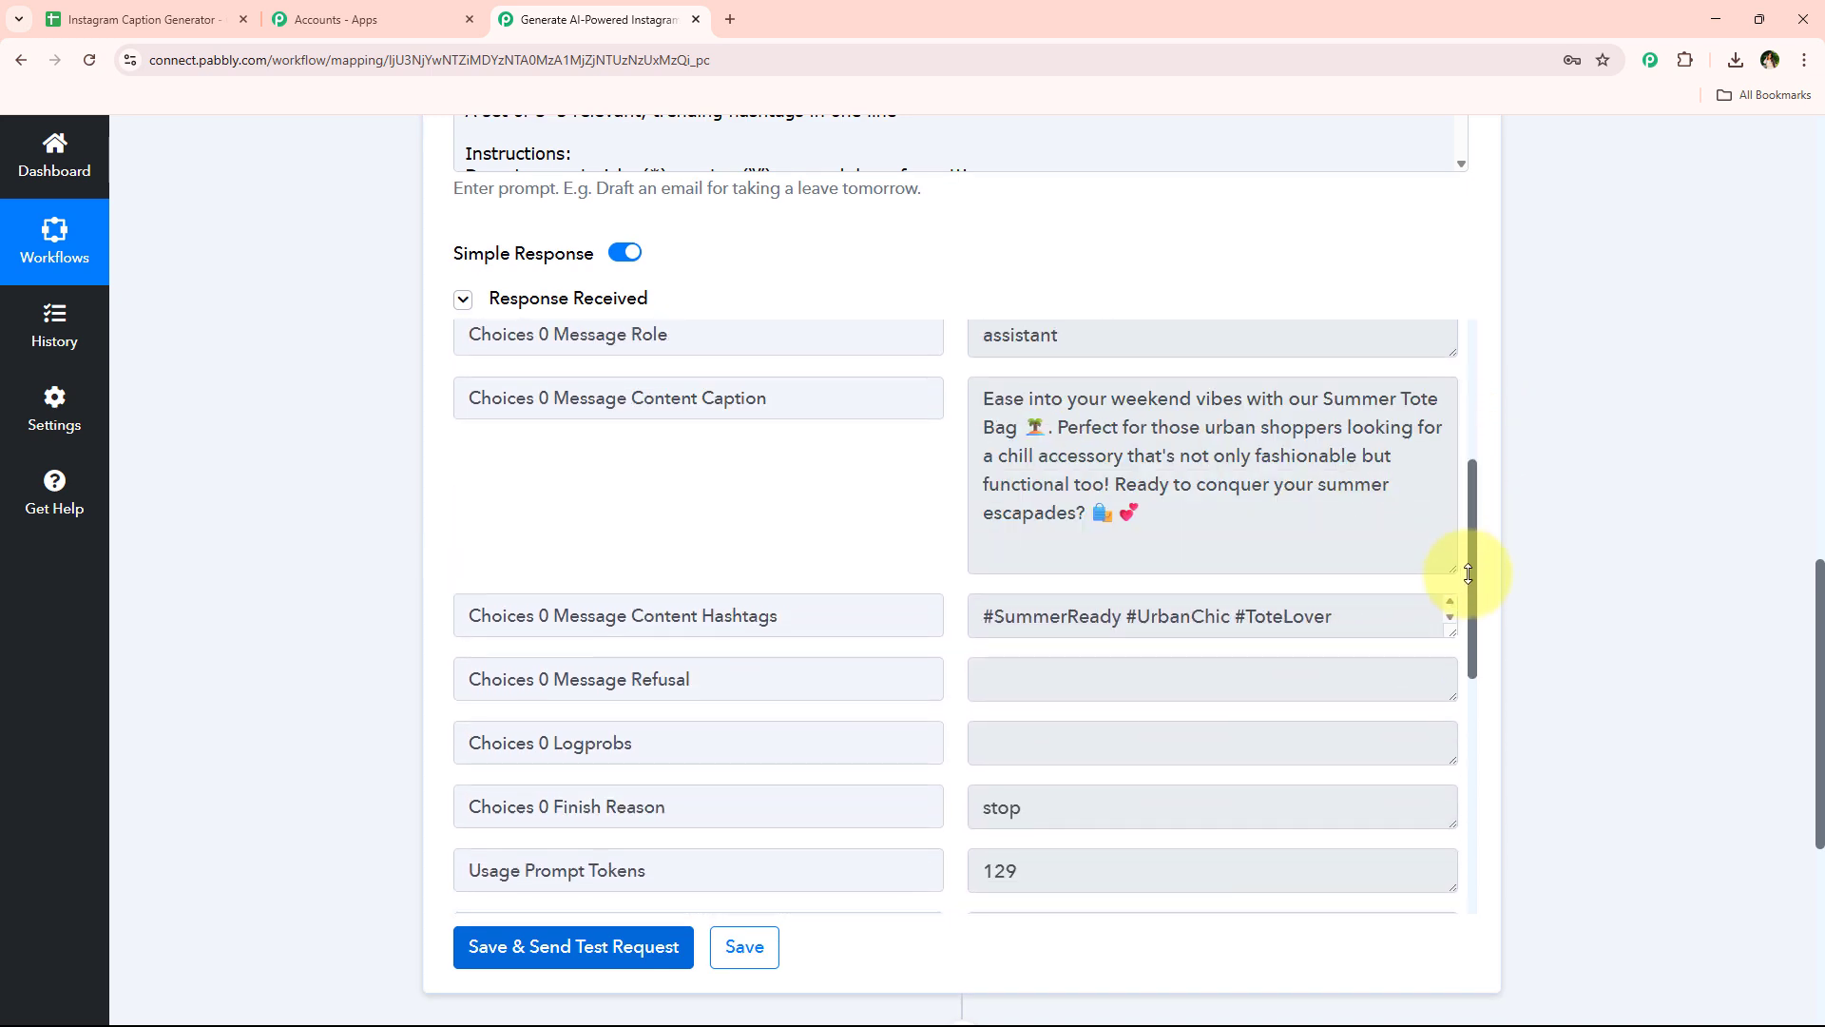
{"action": "left_click_drag", "start_coordinate": [1340, 509], "coordinate": [925, 400]}
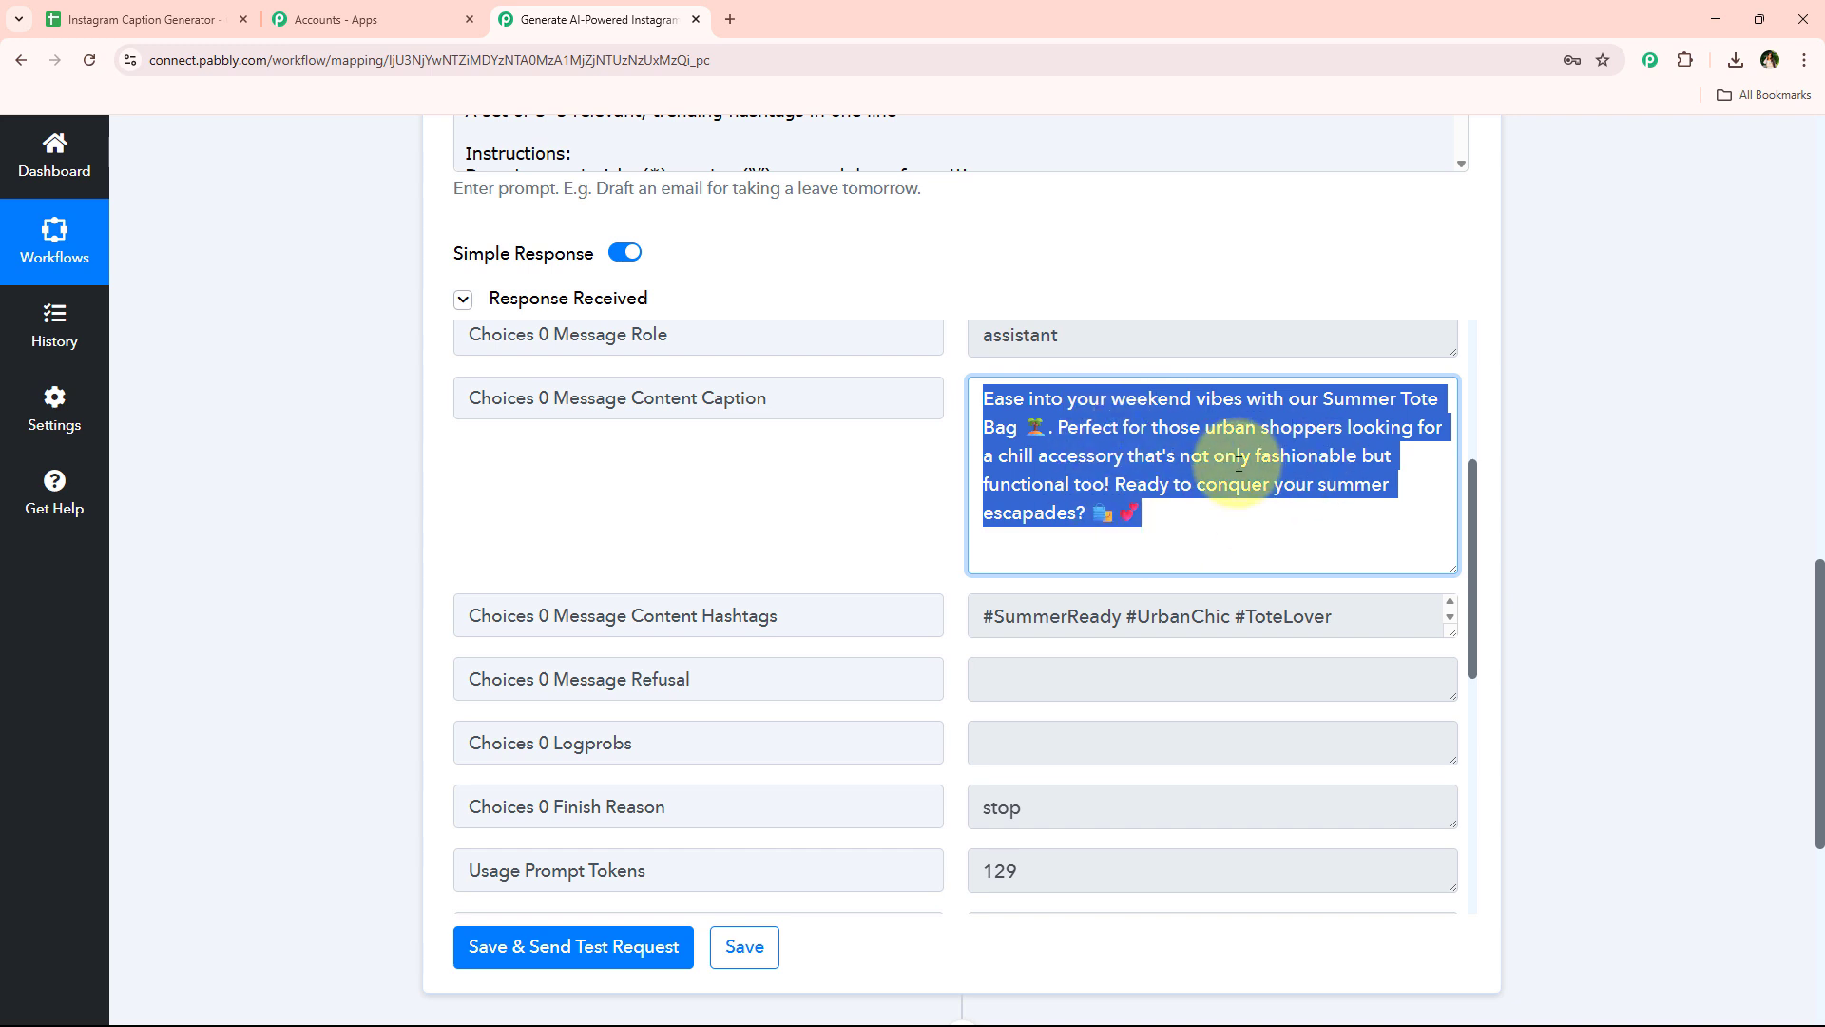
{"action": "scroll", "coordinate": [1312, 532], "scroll_direction": "down", "scroll_amount": 1}
{"action": "left_click_drag", "start_coordinate": [1450, 536], "coordinate": [1419, 581]}
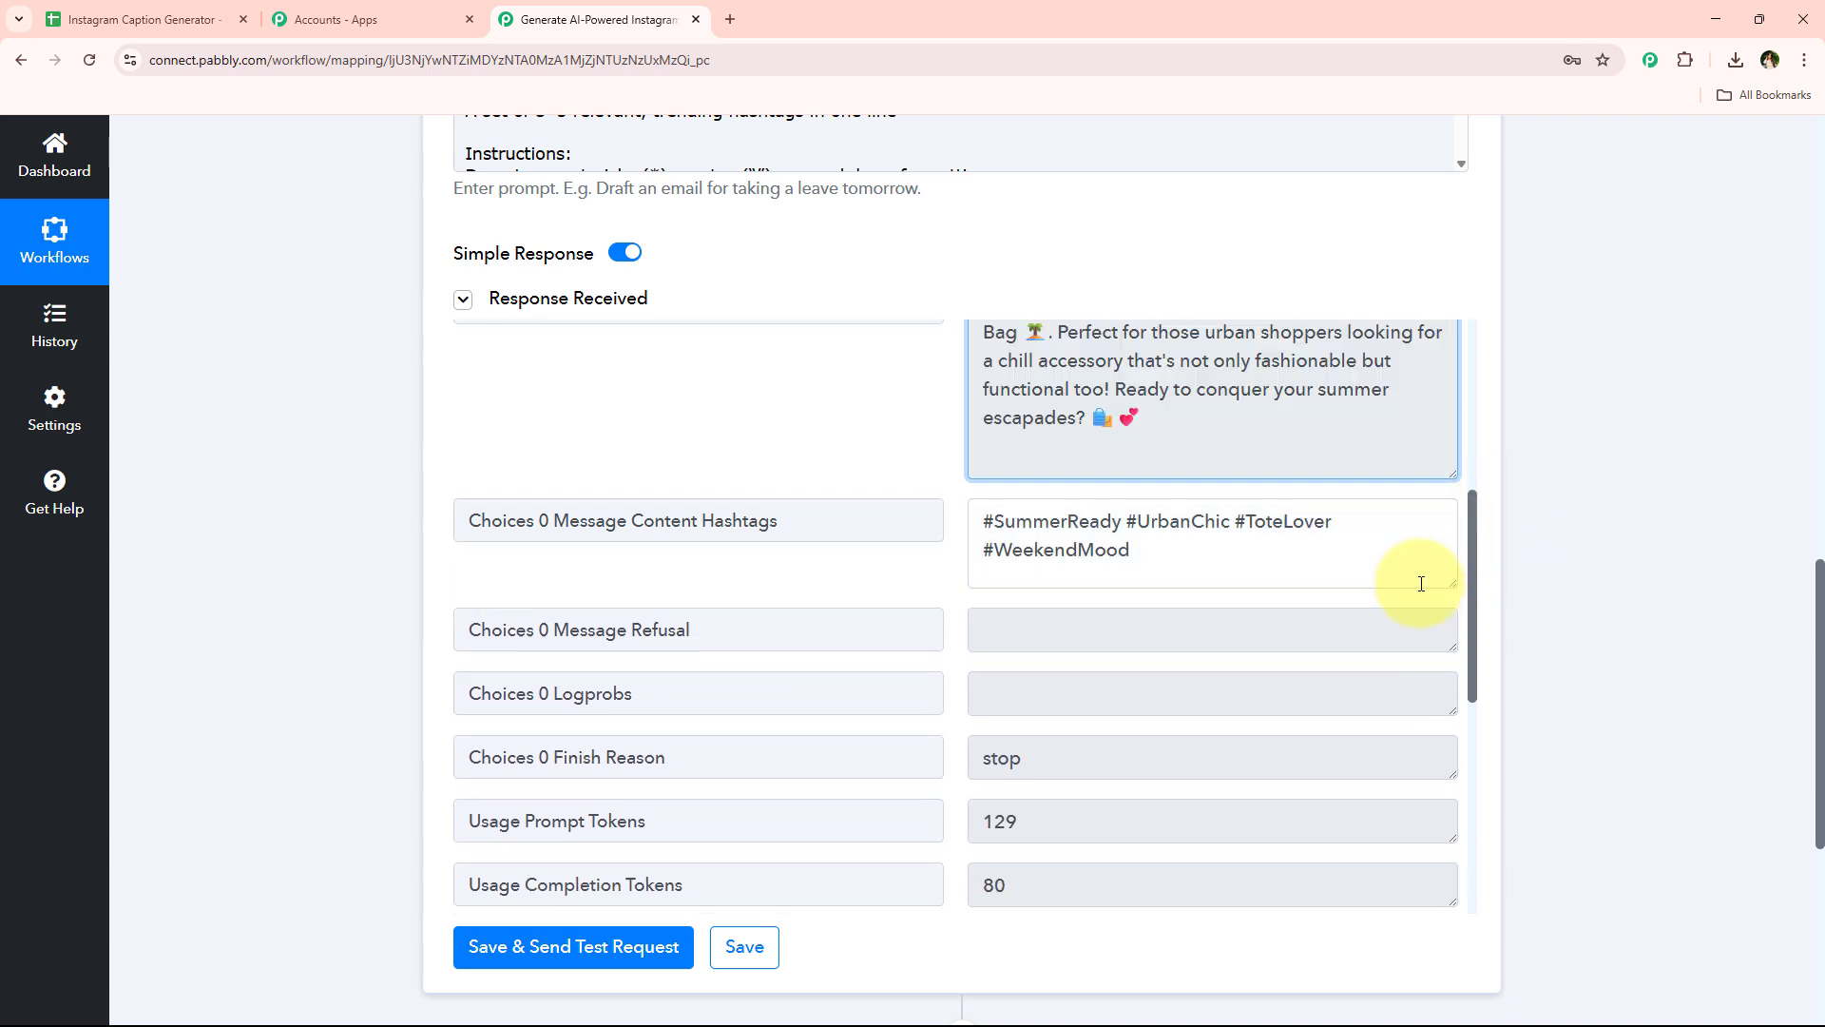
{"action": "scroll", "coordinate": [1649, 532], "scroll_direction": "down", "scroll_amount": 4}
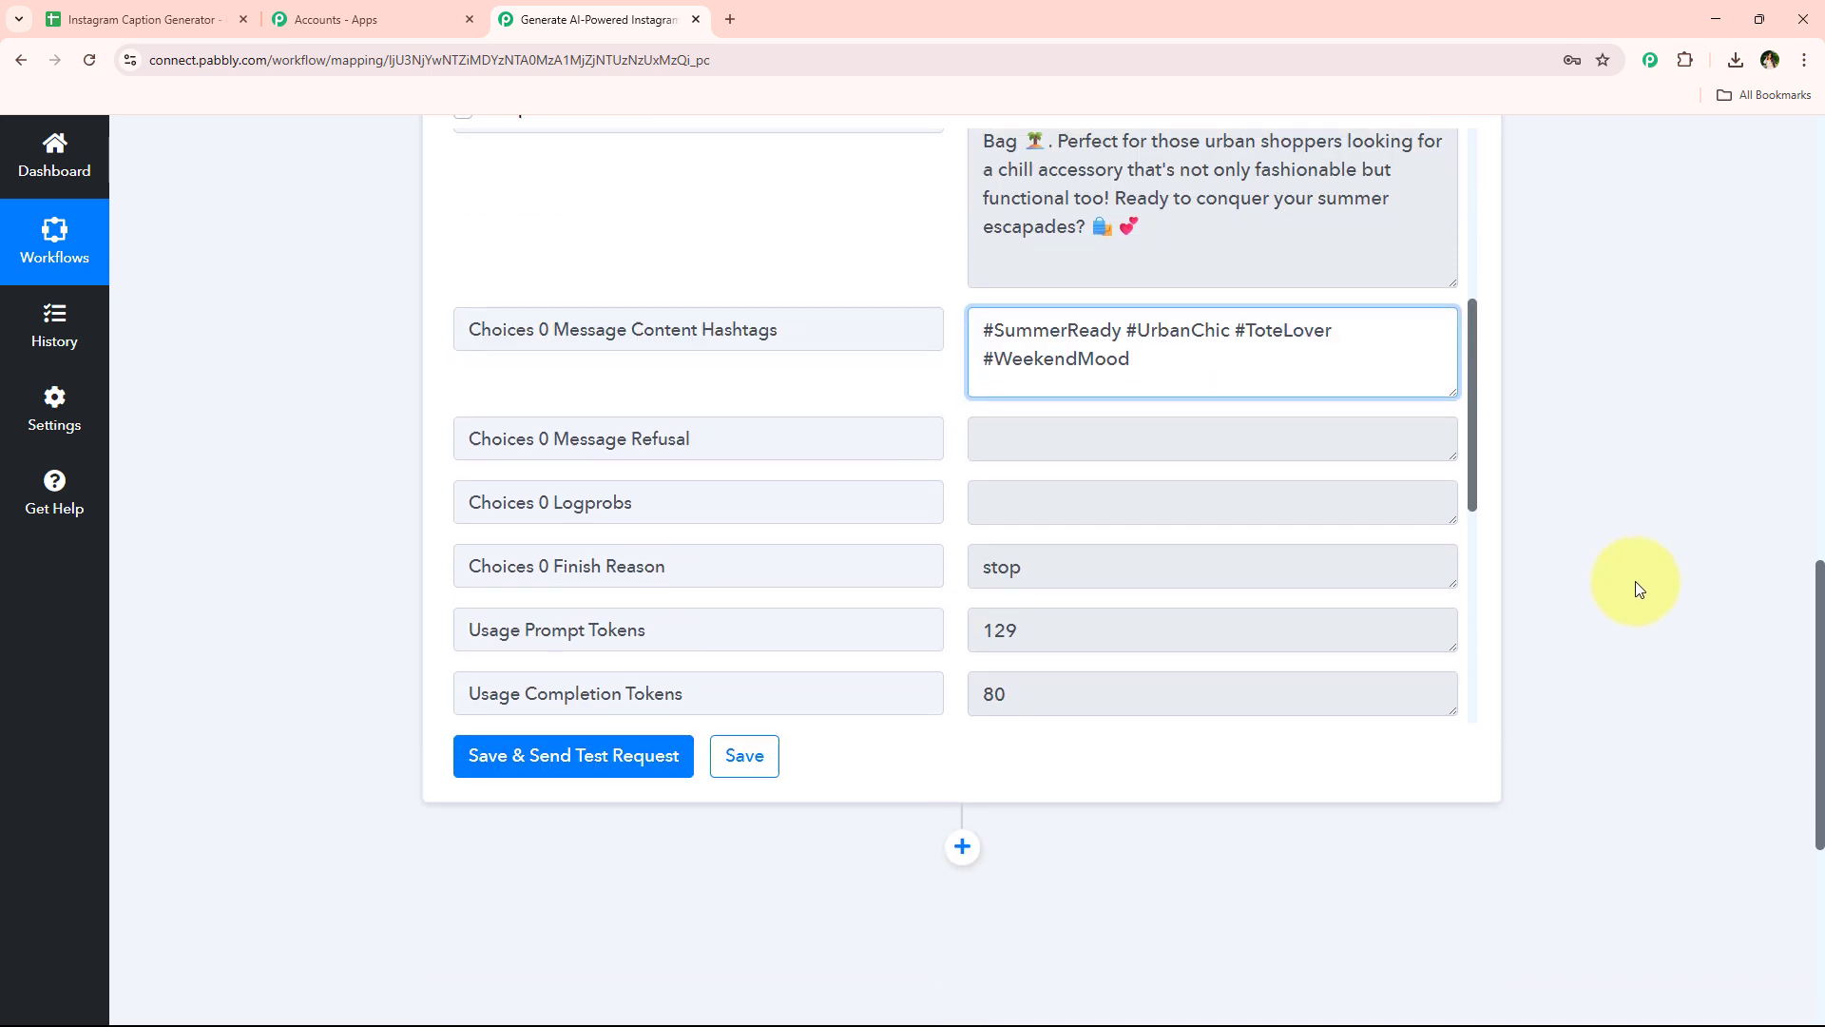
Add a new Google Sheets action step with the Update Row event
{"action": "left_click", "coordinate": [962, 660]}
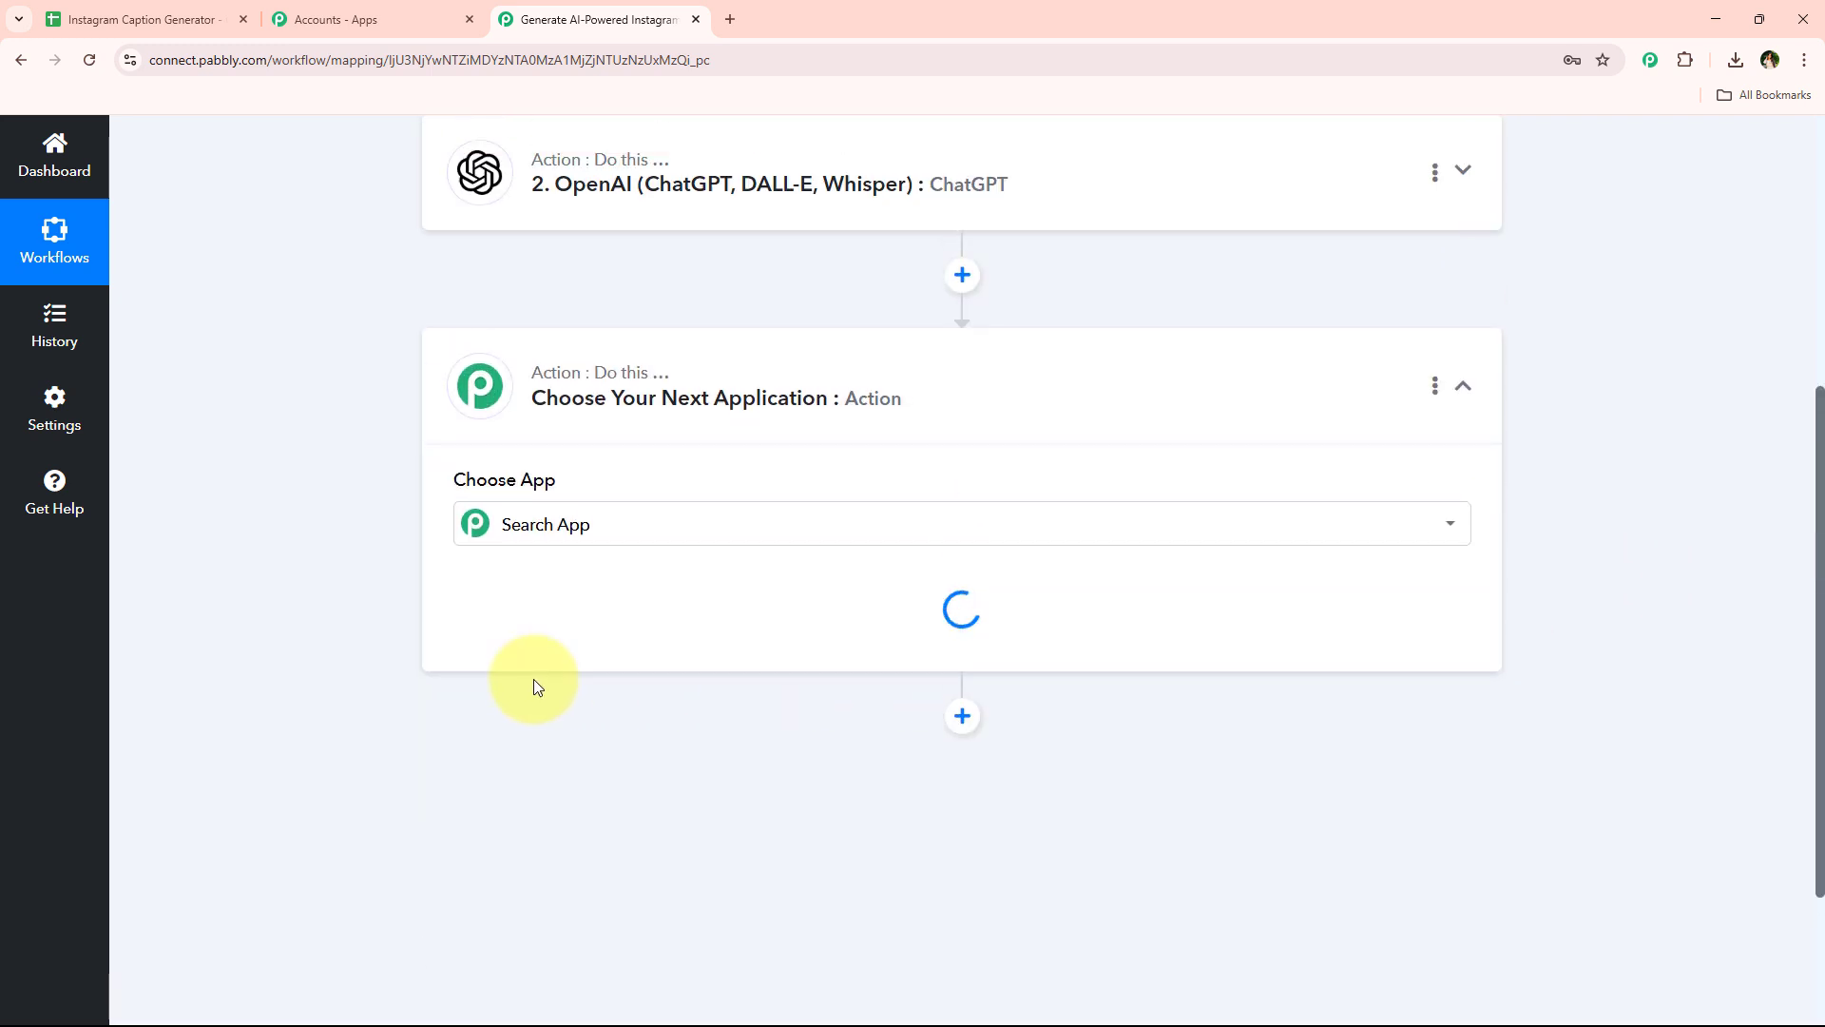
{"action": "type", "text": "shee"}
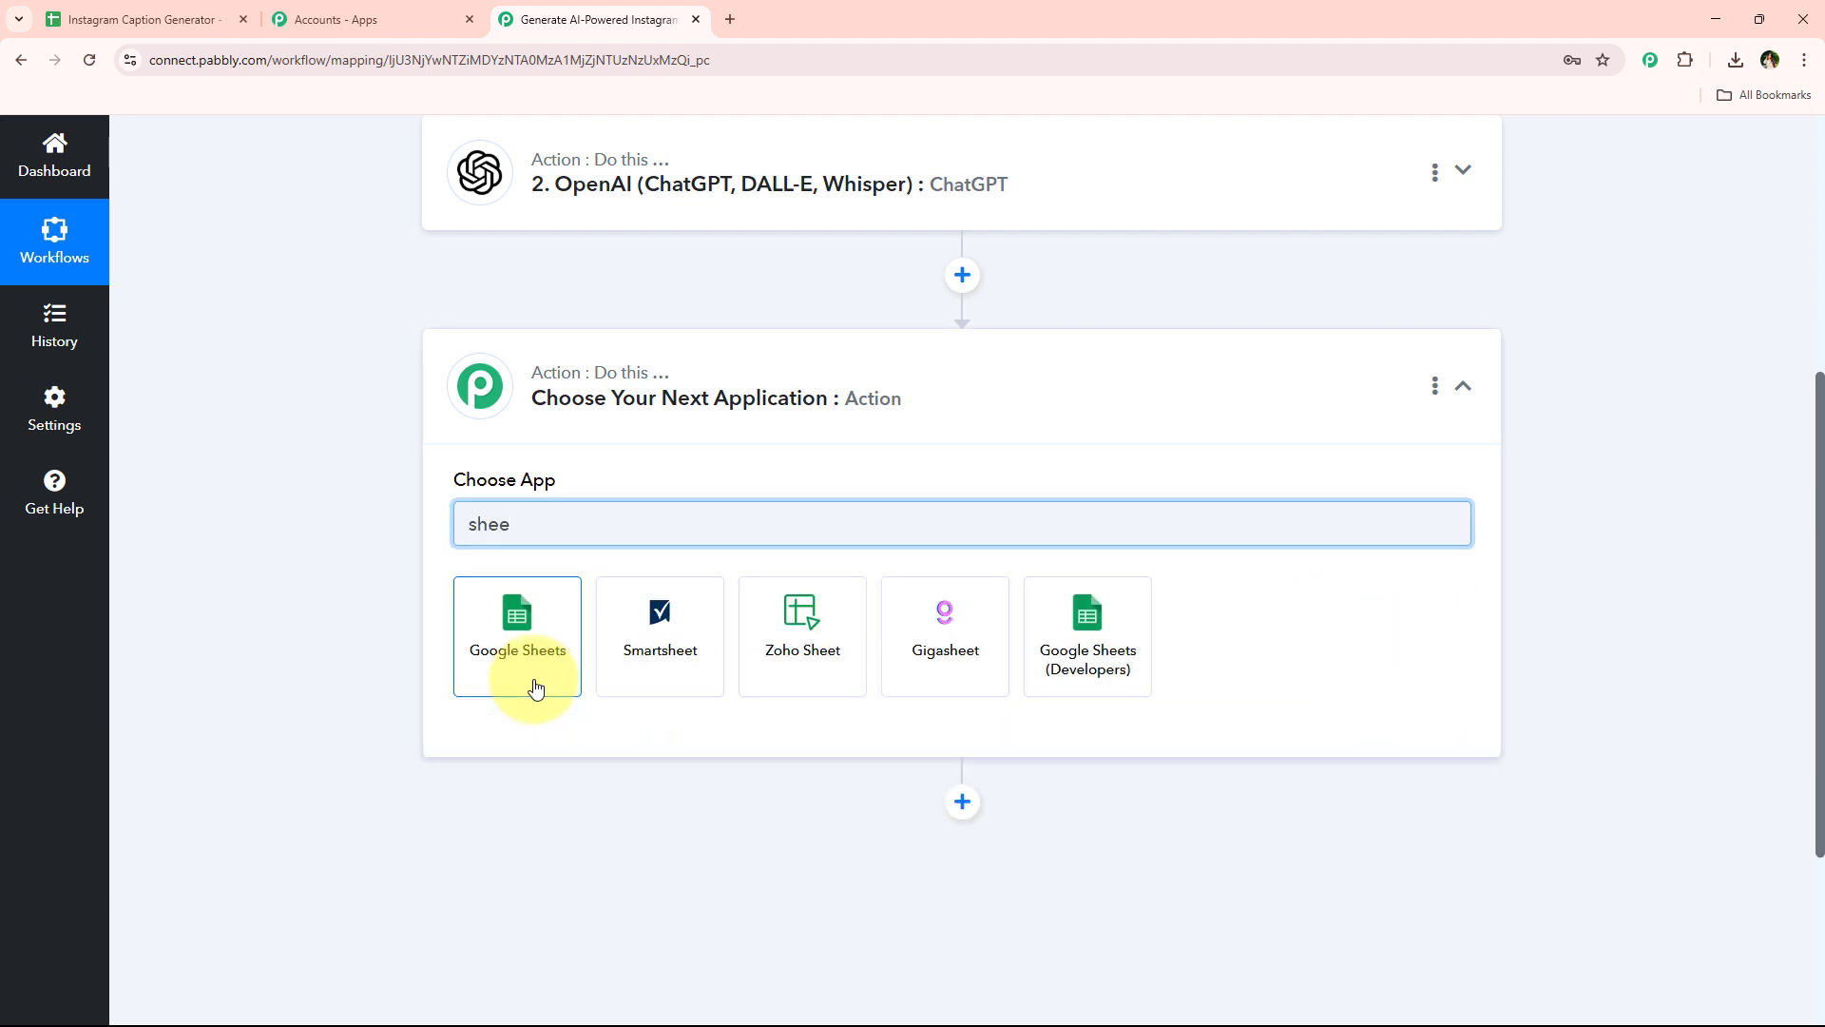
{"action": "left_click", "coordinate": [535, 679]}
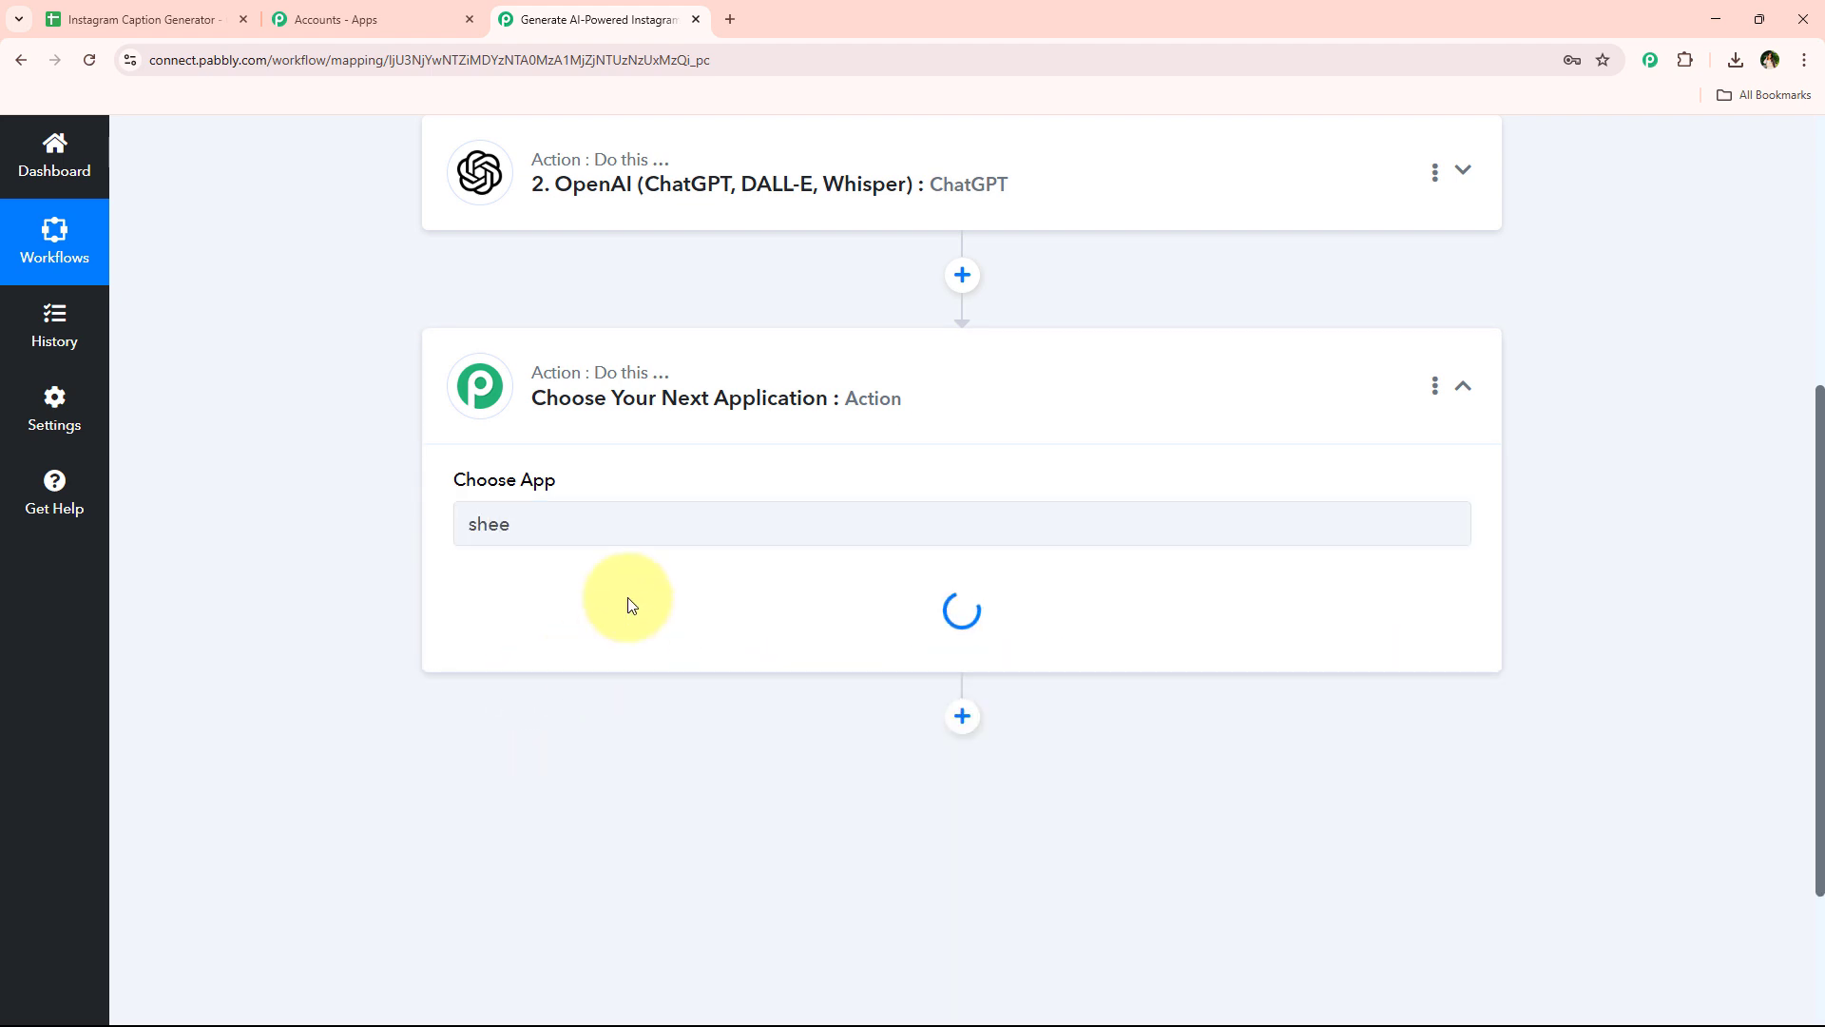
{"action": "left_click", "coordinate": [529, 622]}
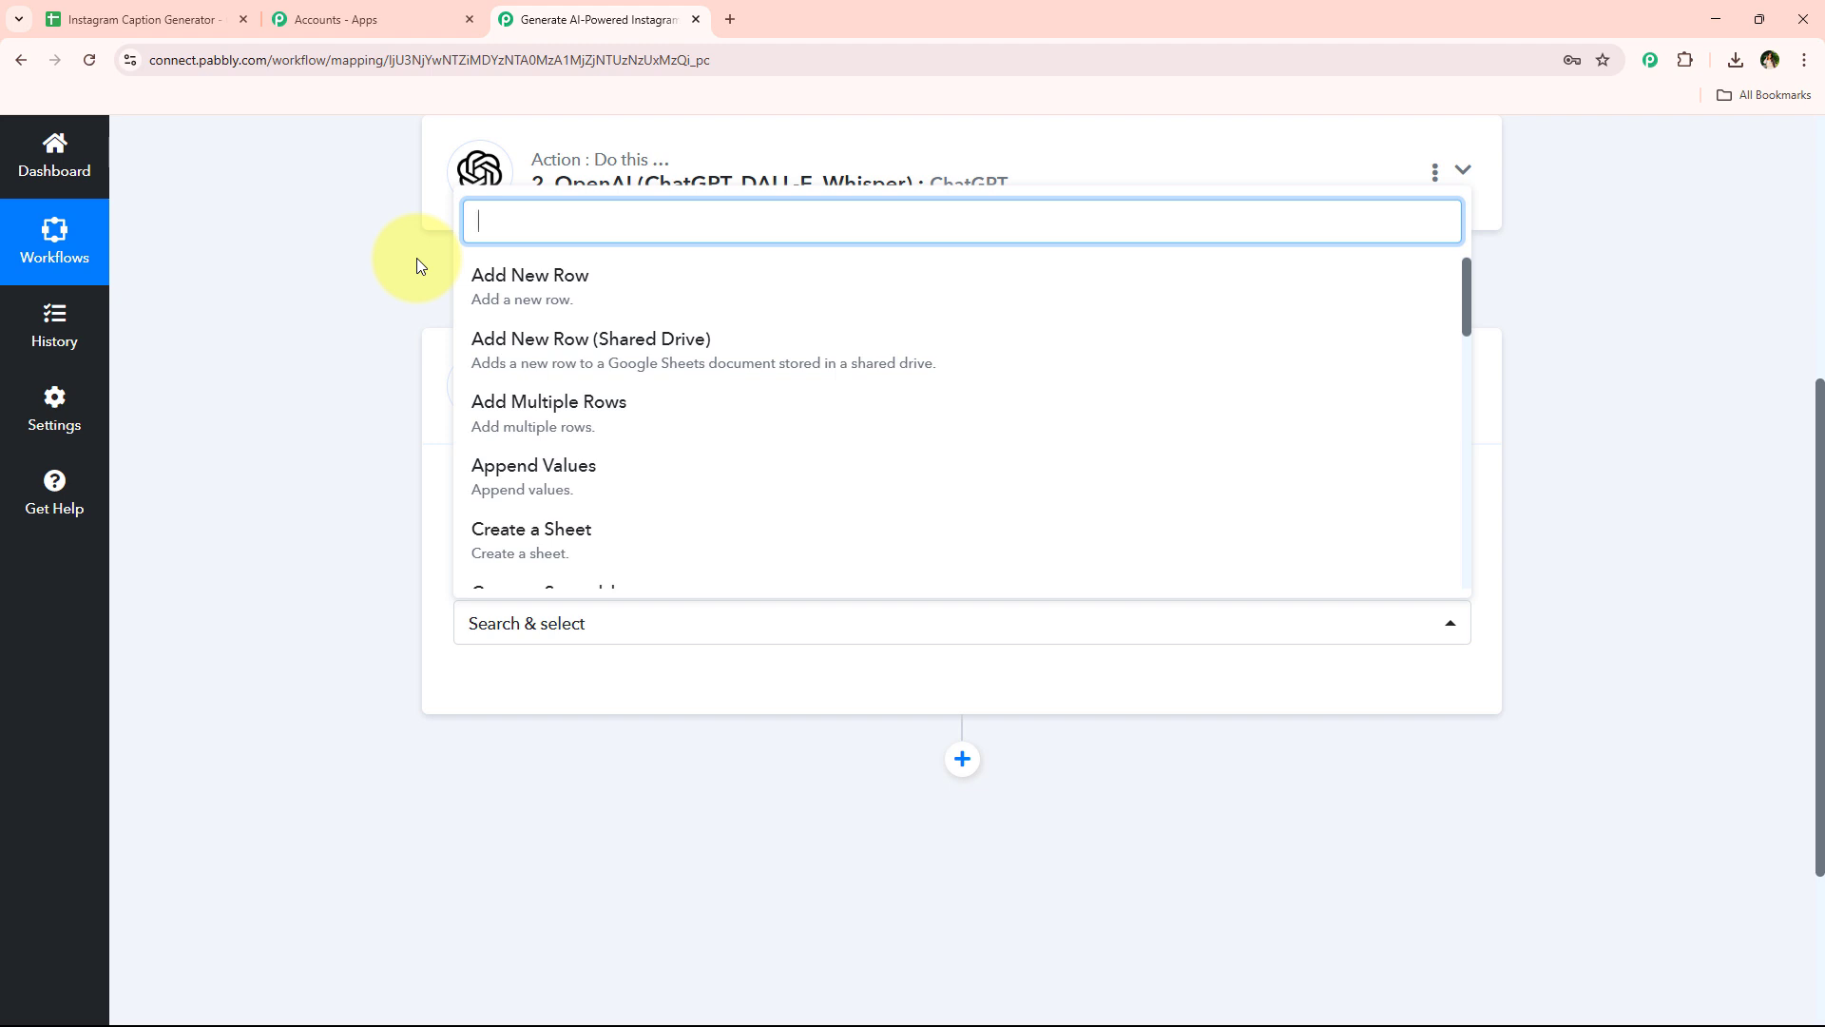
{"action": "type", "text": "up"}
{"action": "left_click", "coordinate": [516, 503]}
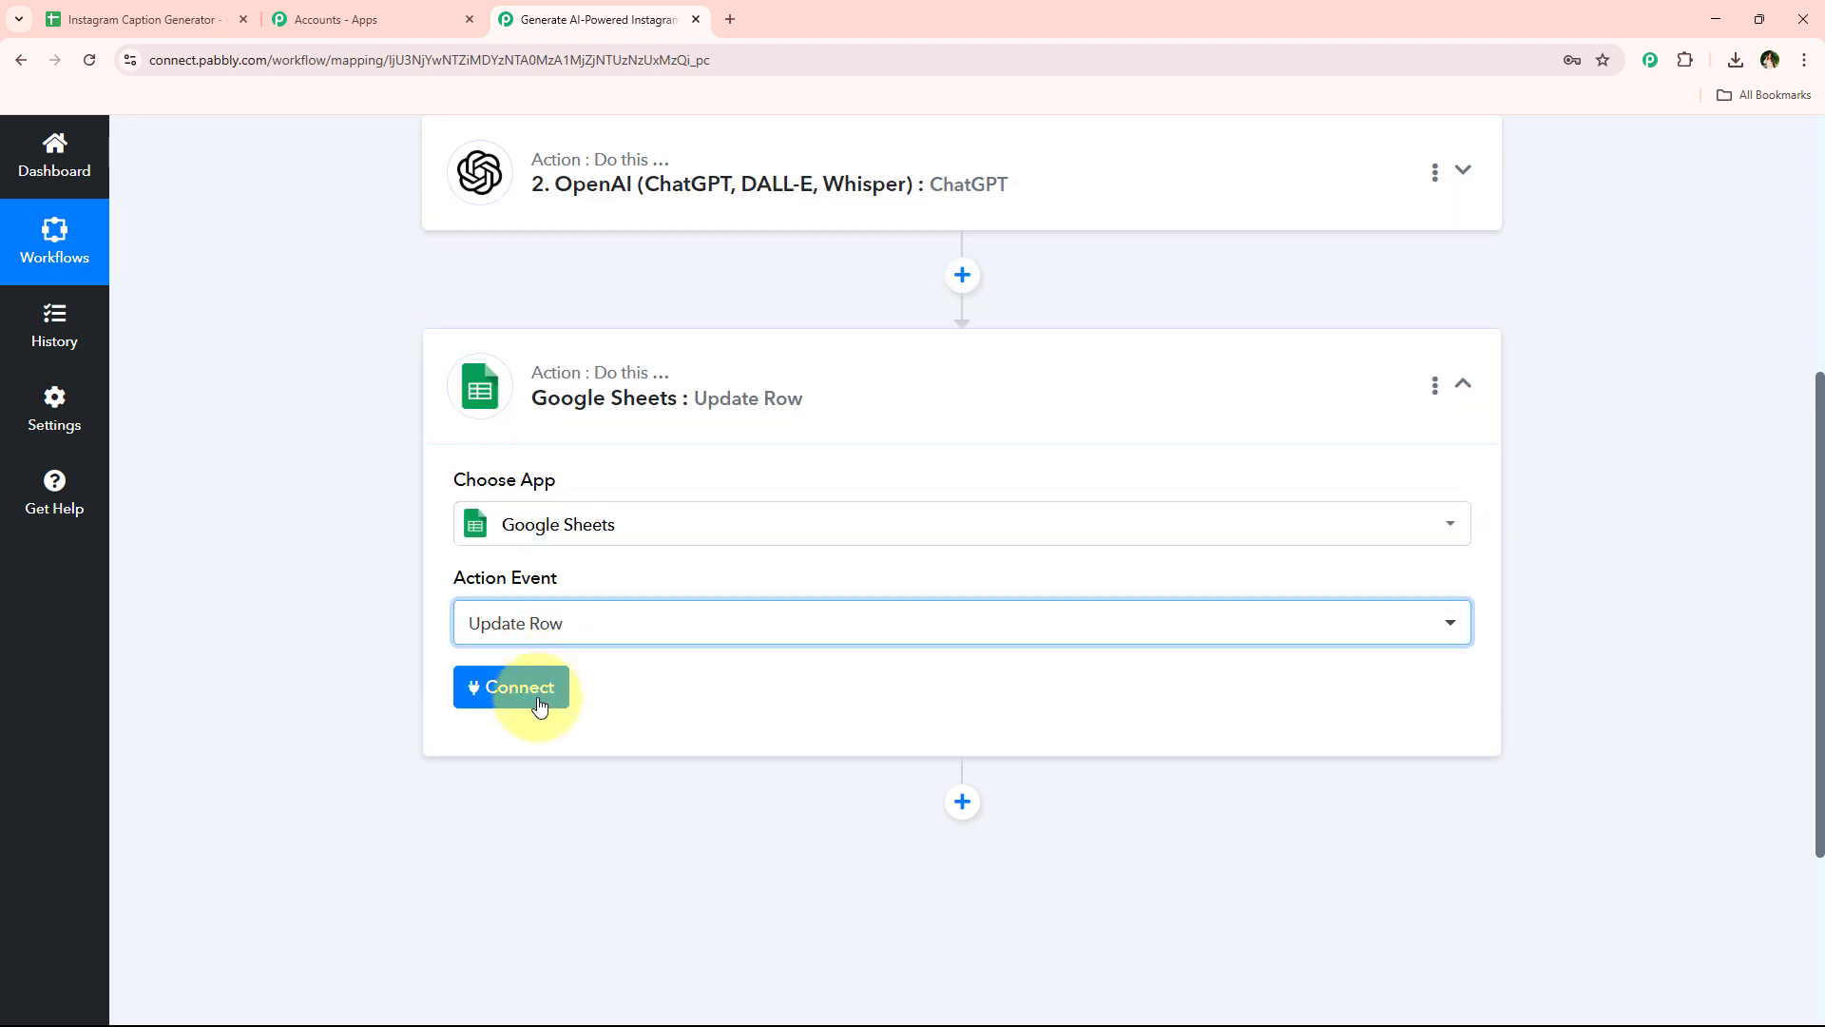
Create a new Google Sheets connection by signing in with a Google account and allowing access
{"action": "left_click", "coordinate": [532, 691]}
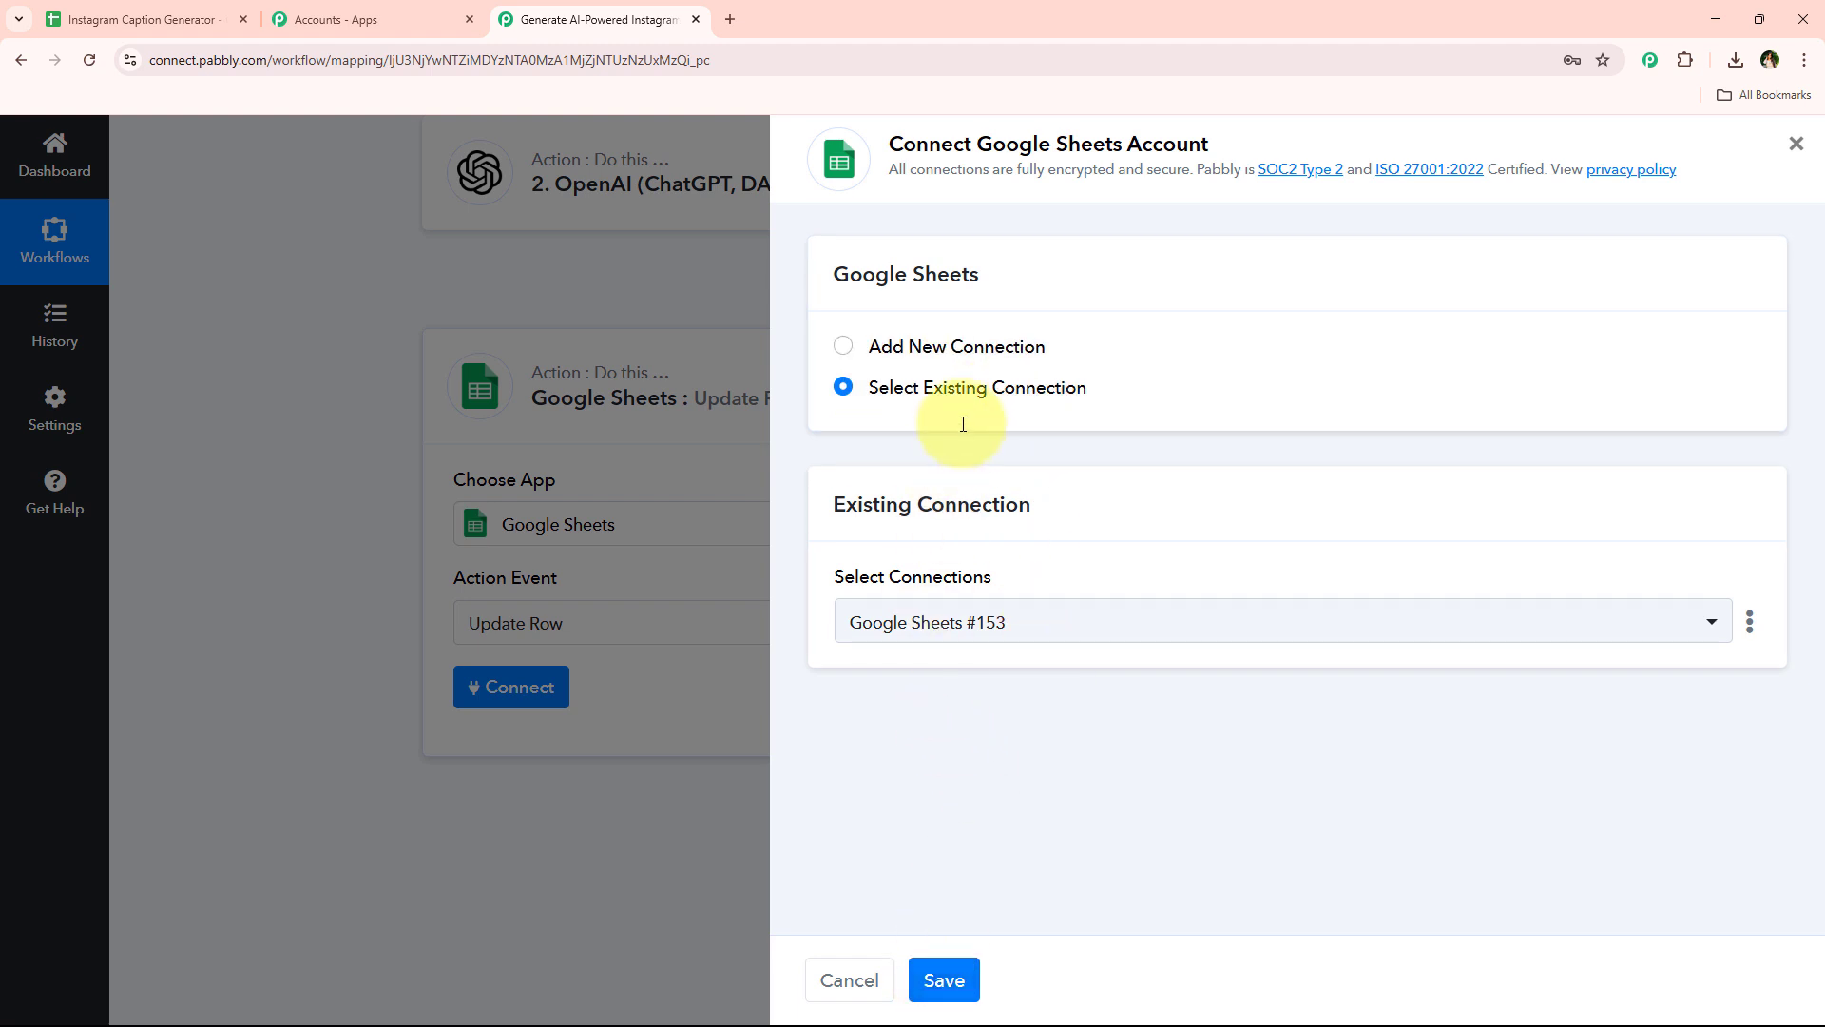
{"action": "left_click", "coordinate": [974, 350]}
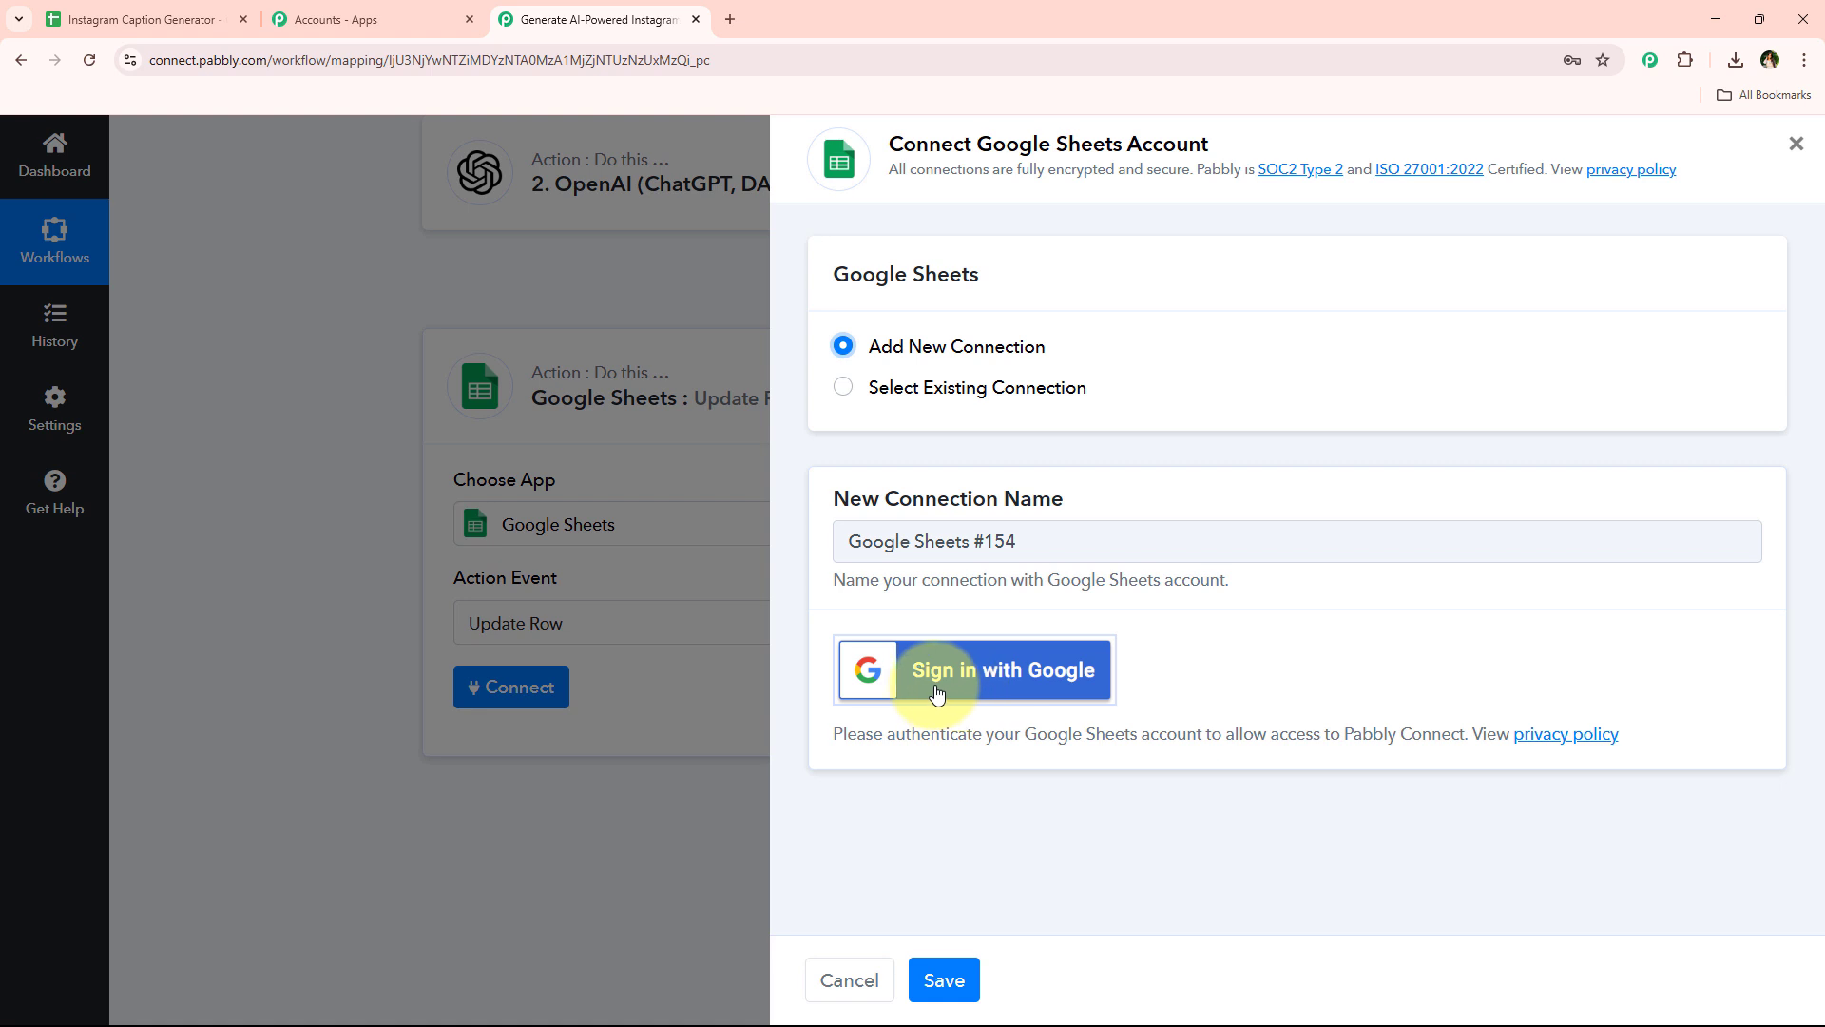
{"action": "left_click", "coordinate": [1053, 692]}
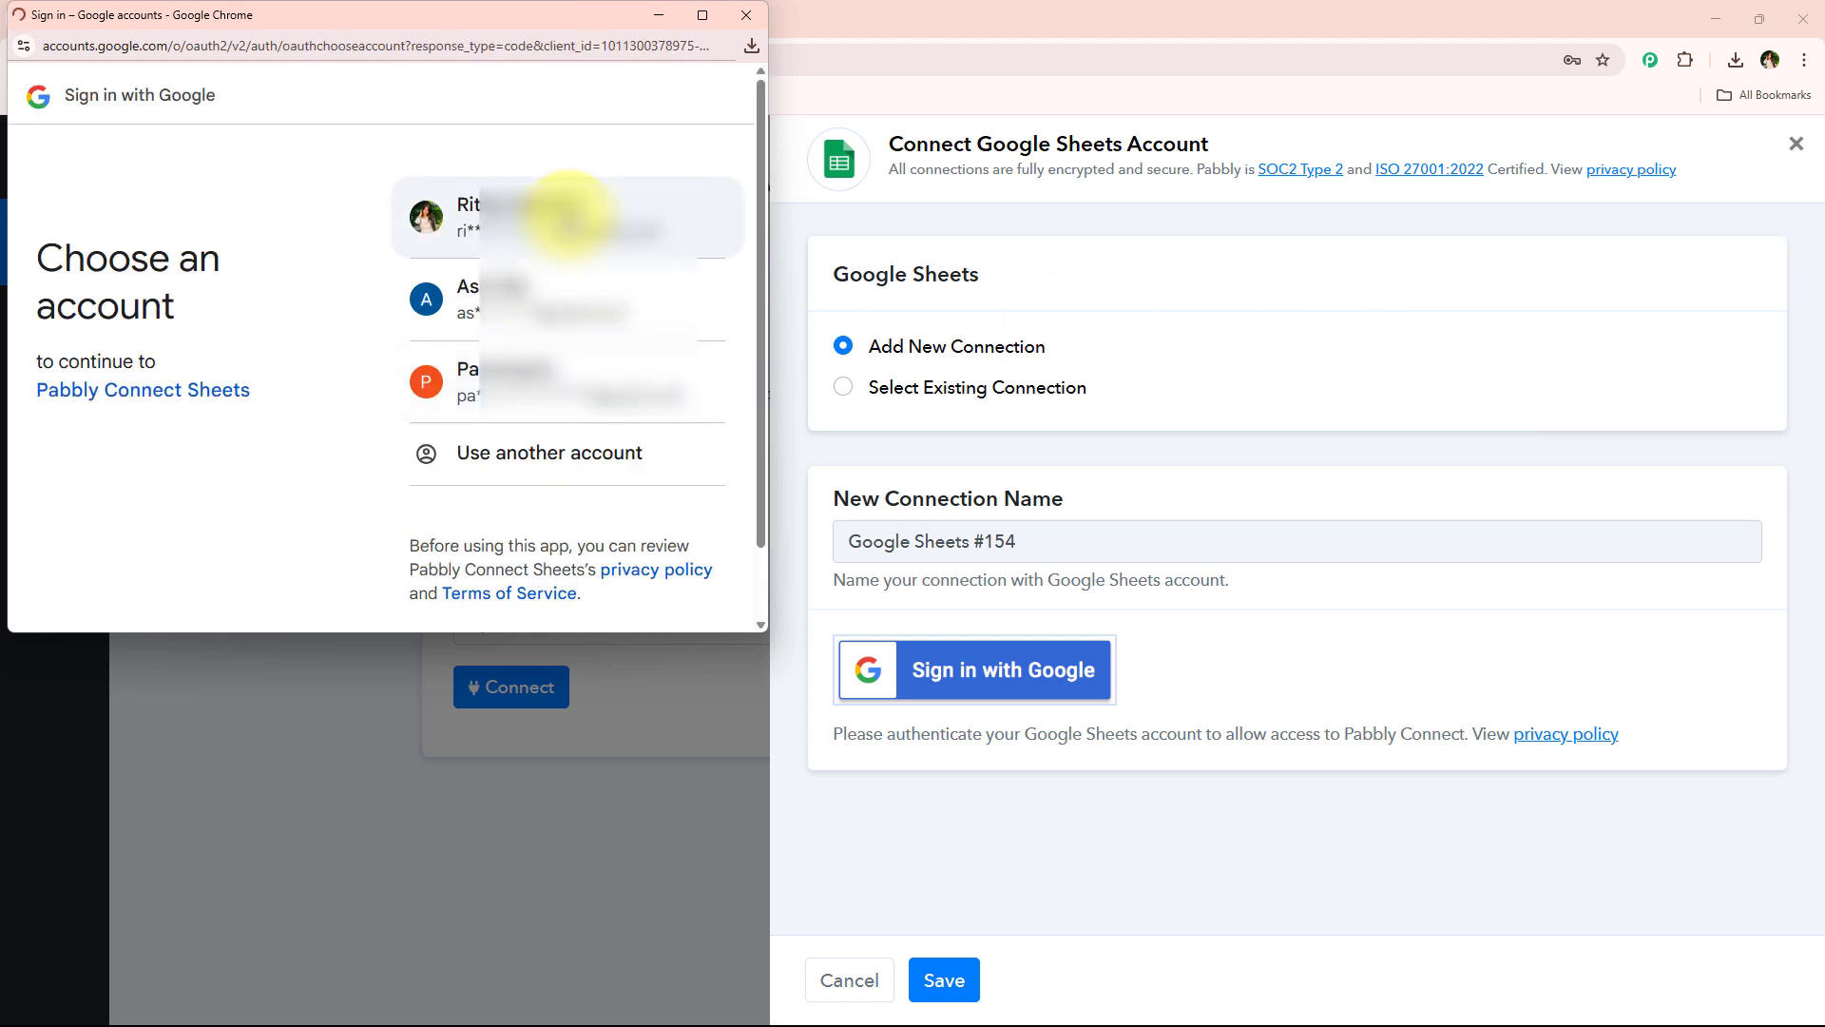
{"action": "left_click", "coordinate": [568, 220]}
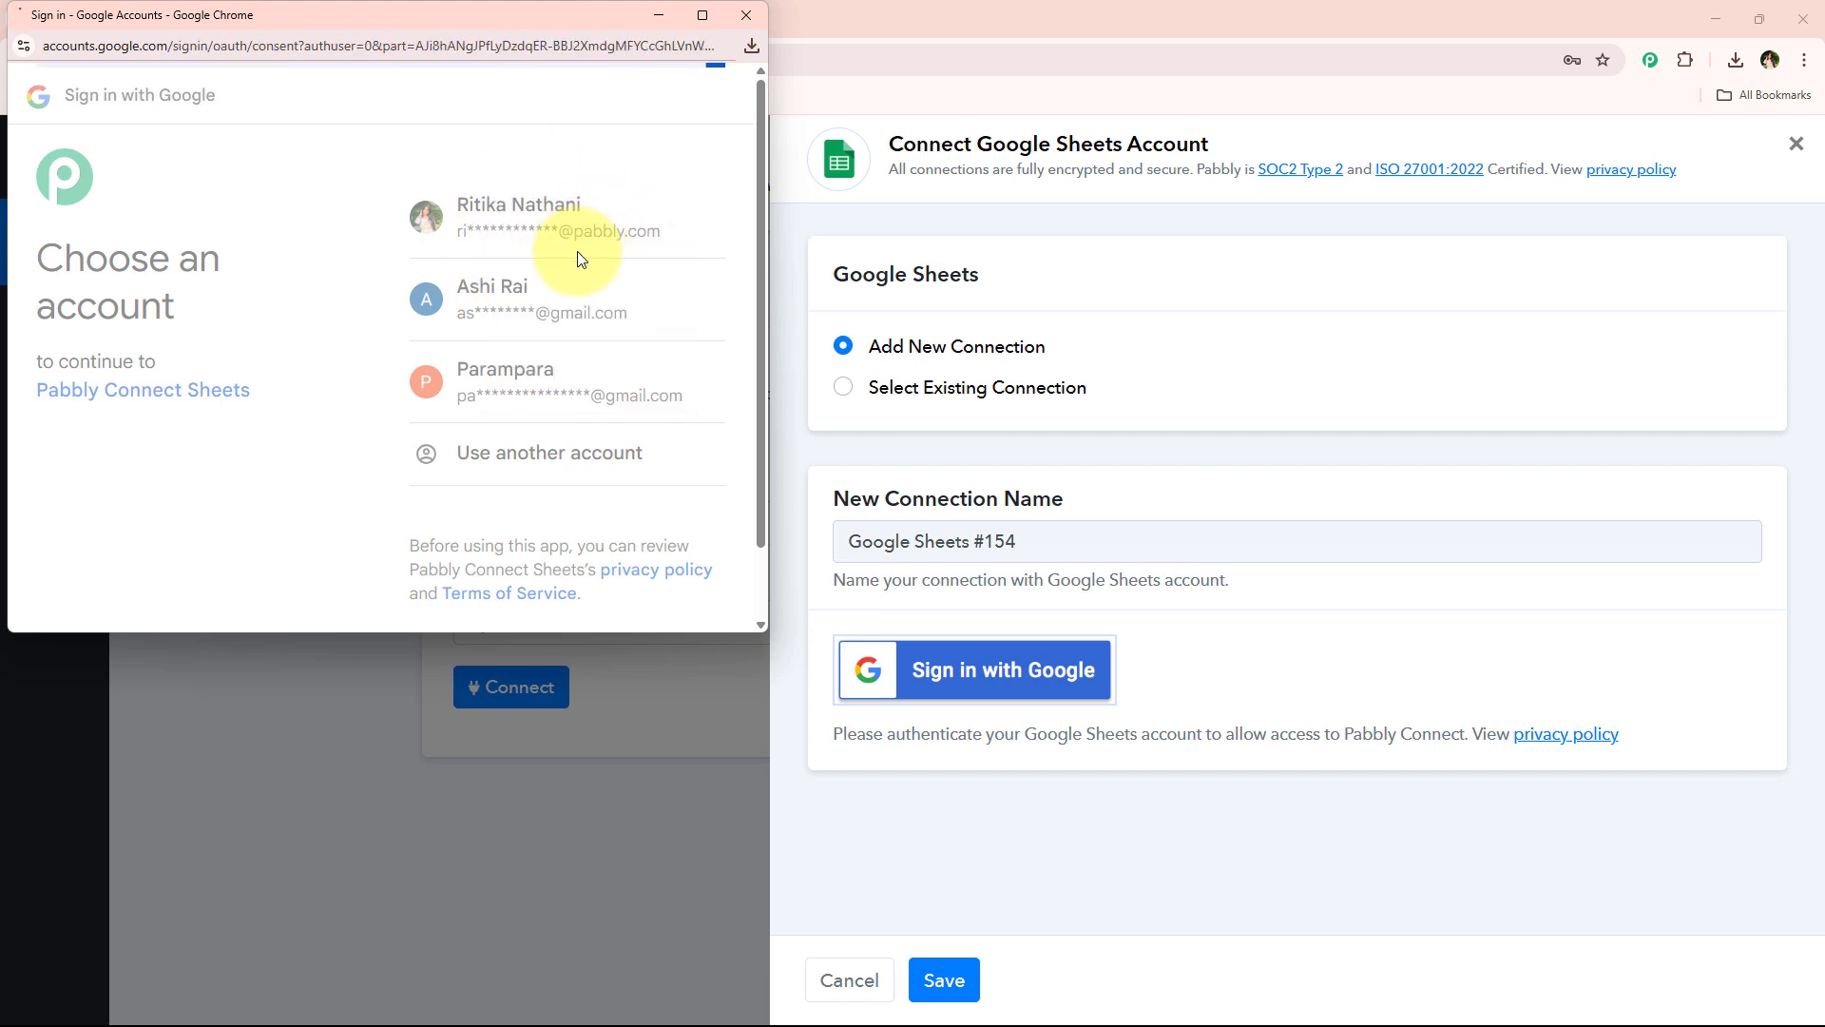
{"action": "scroll", "coordinate": [503, 447], "scroll_direction": "down", "scroll_amount": 5}
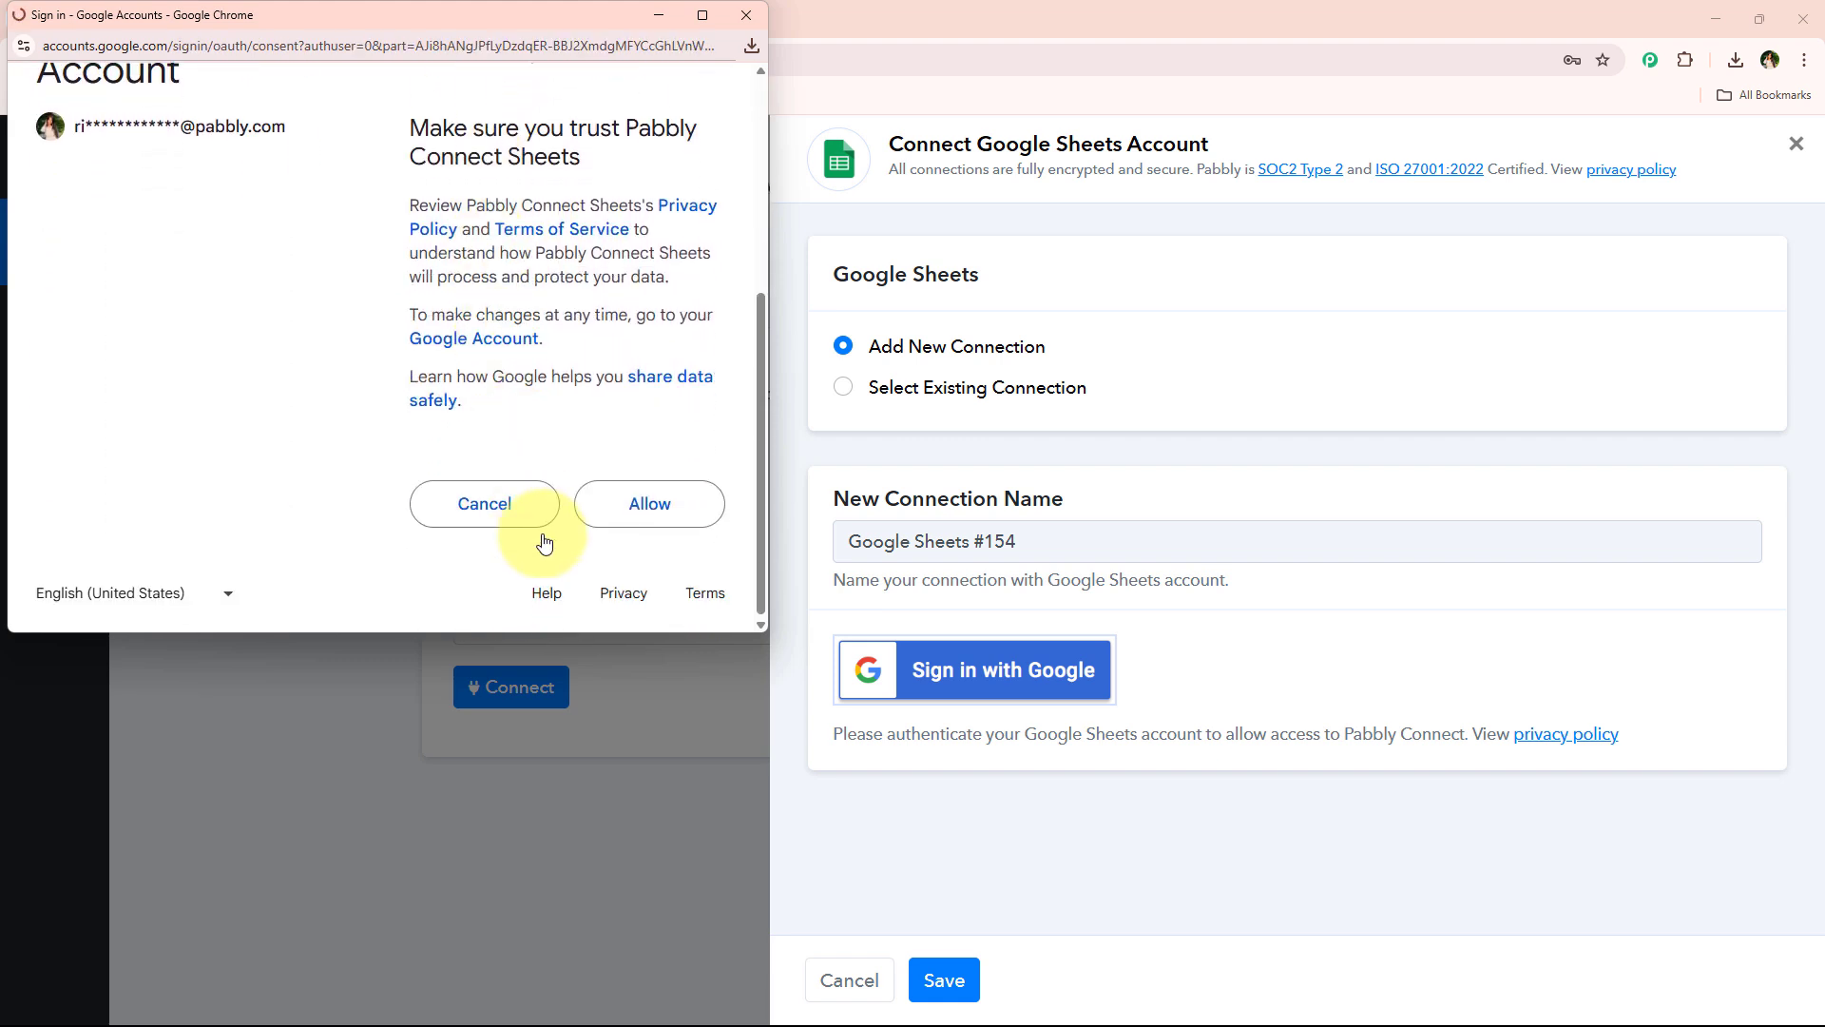
{"action": "left_click", "coordinate": [656, 514]}
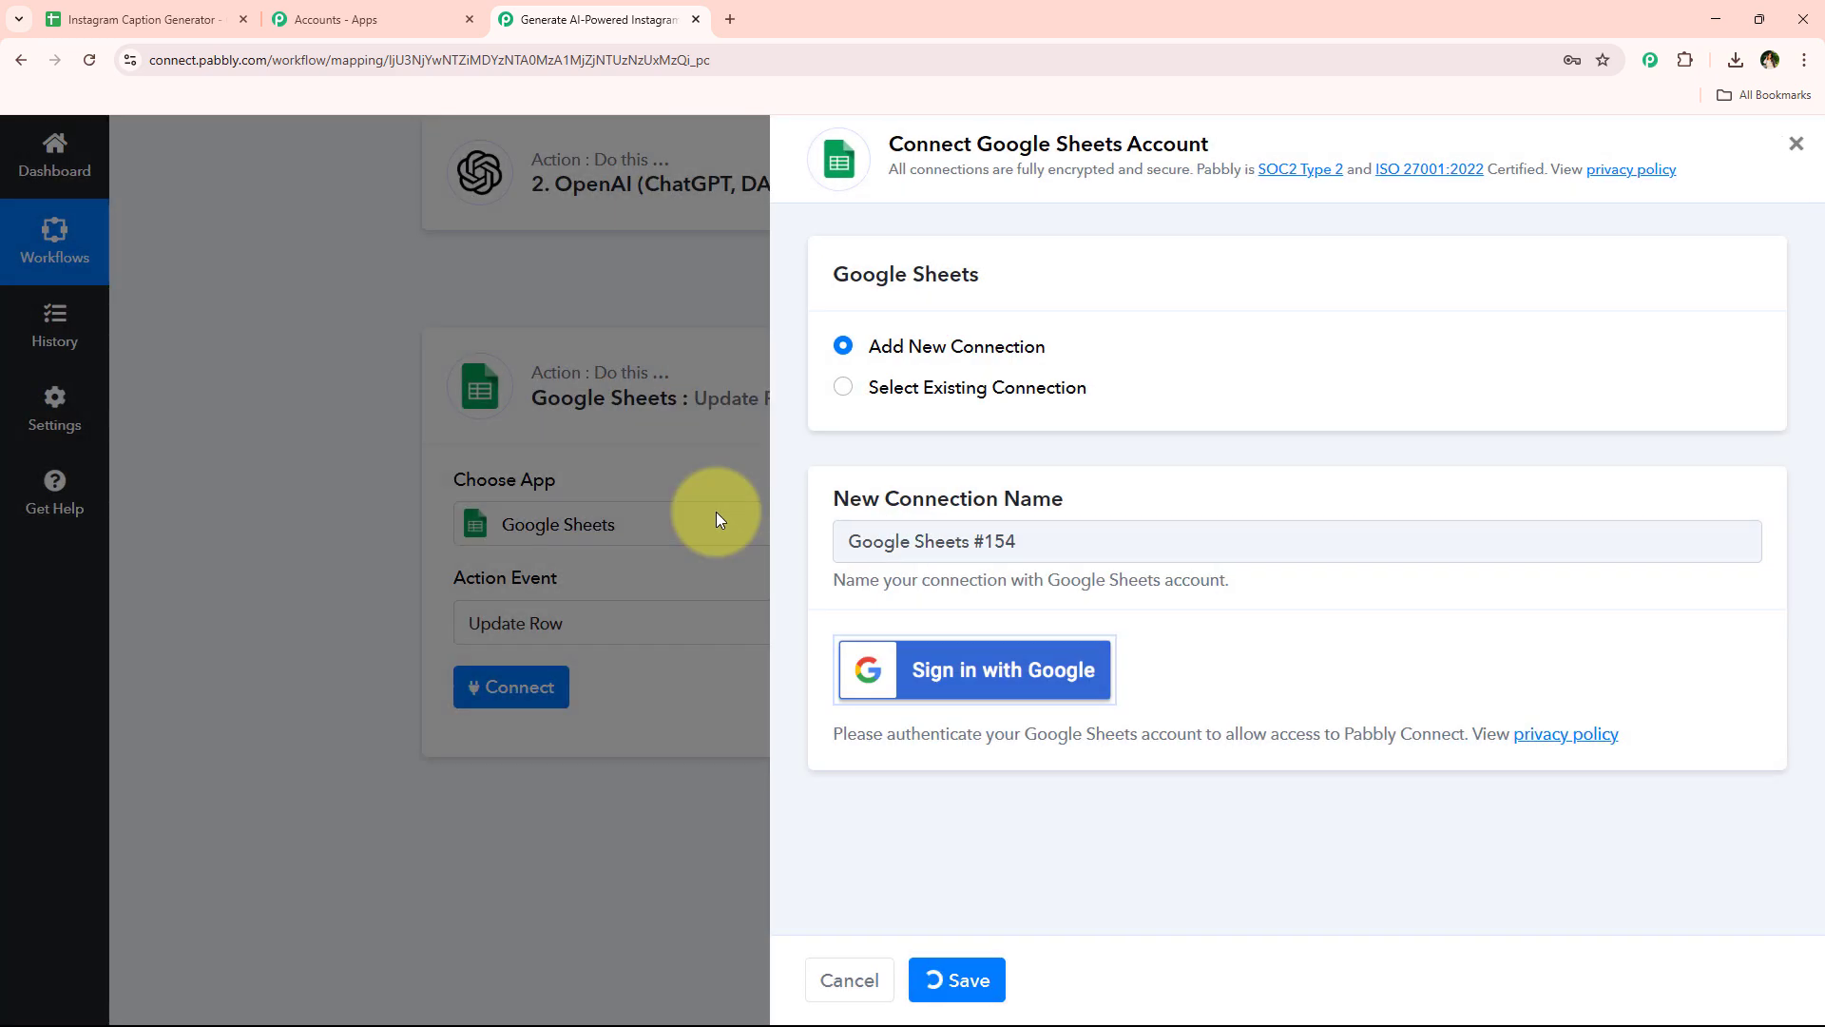
Select the Instagram Caption Generator spreadsheet and Sheet1 for the Update Row action
{"action": "scroll", "coordinate": [670, 575], "scroll_direction": "down", "scroll_amount": 3}
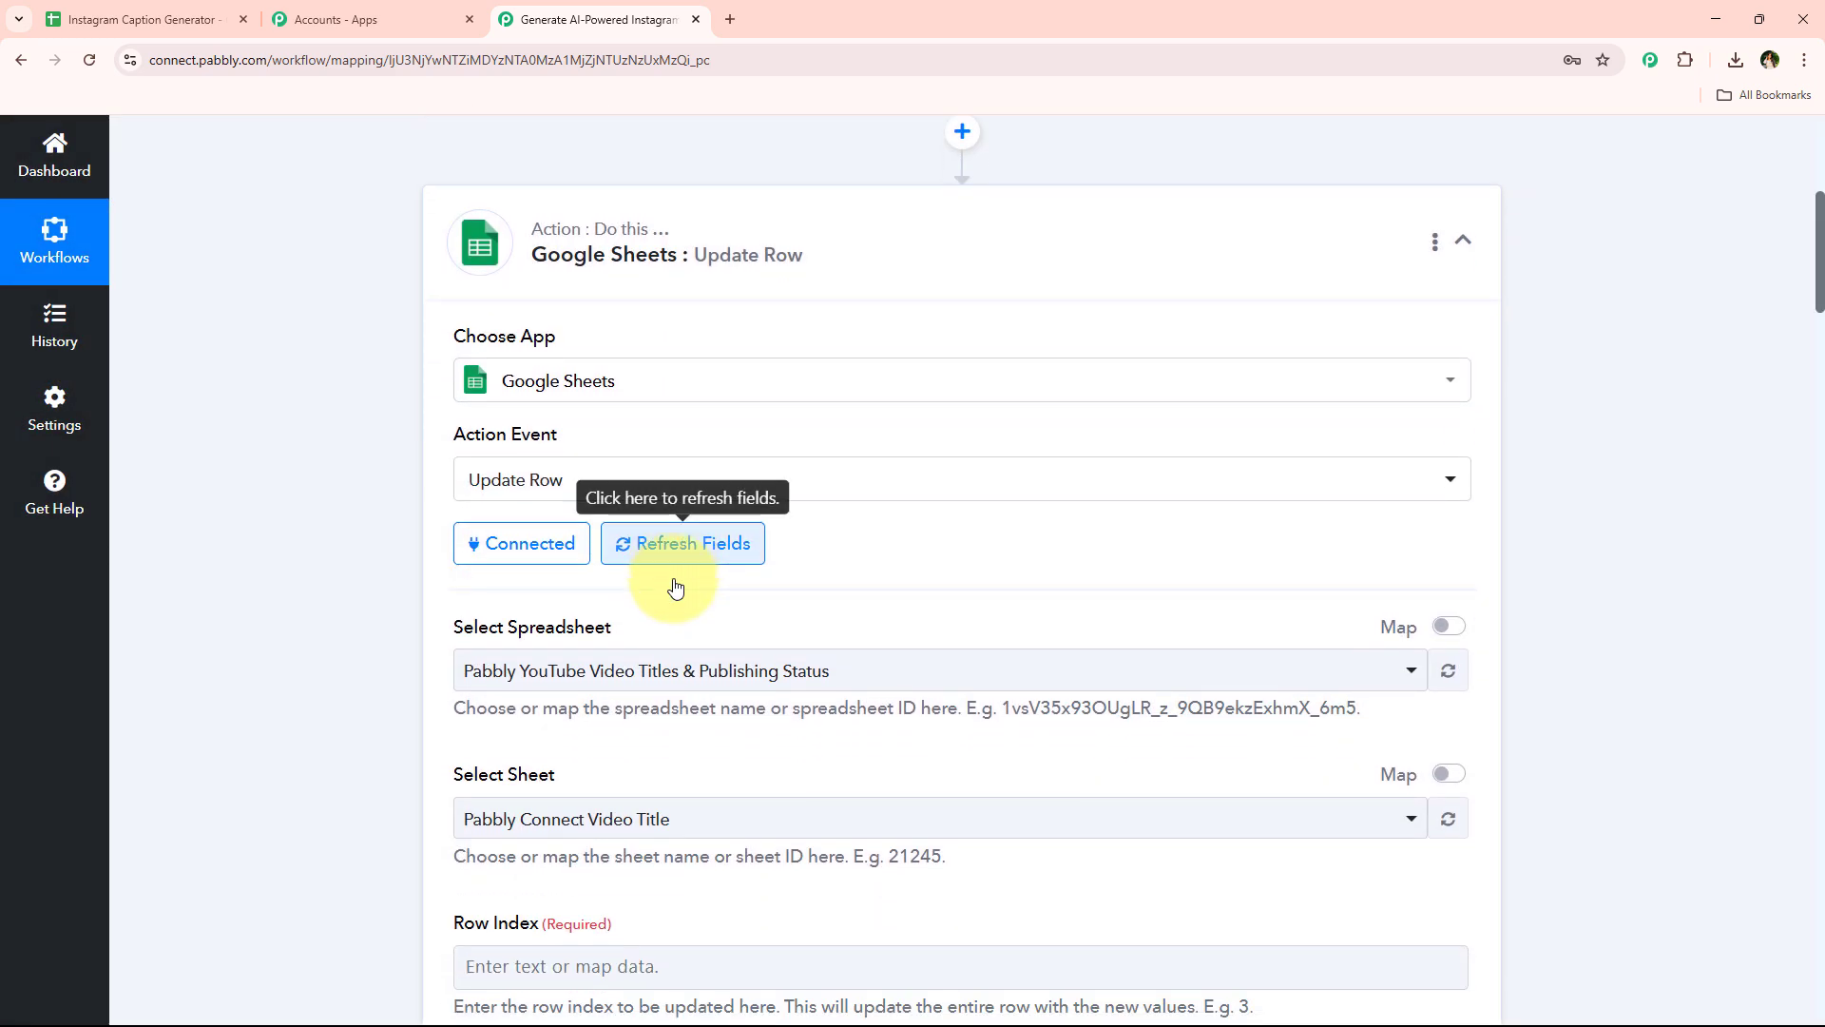
{"action": "scroll", "coordinate": [654, 582], "scroll_direction": "down", "scroll_amount": 2}
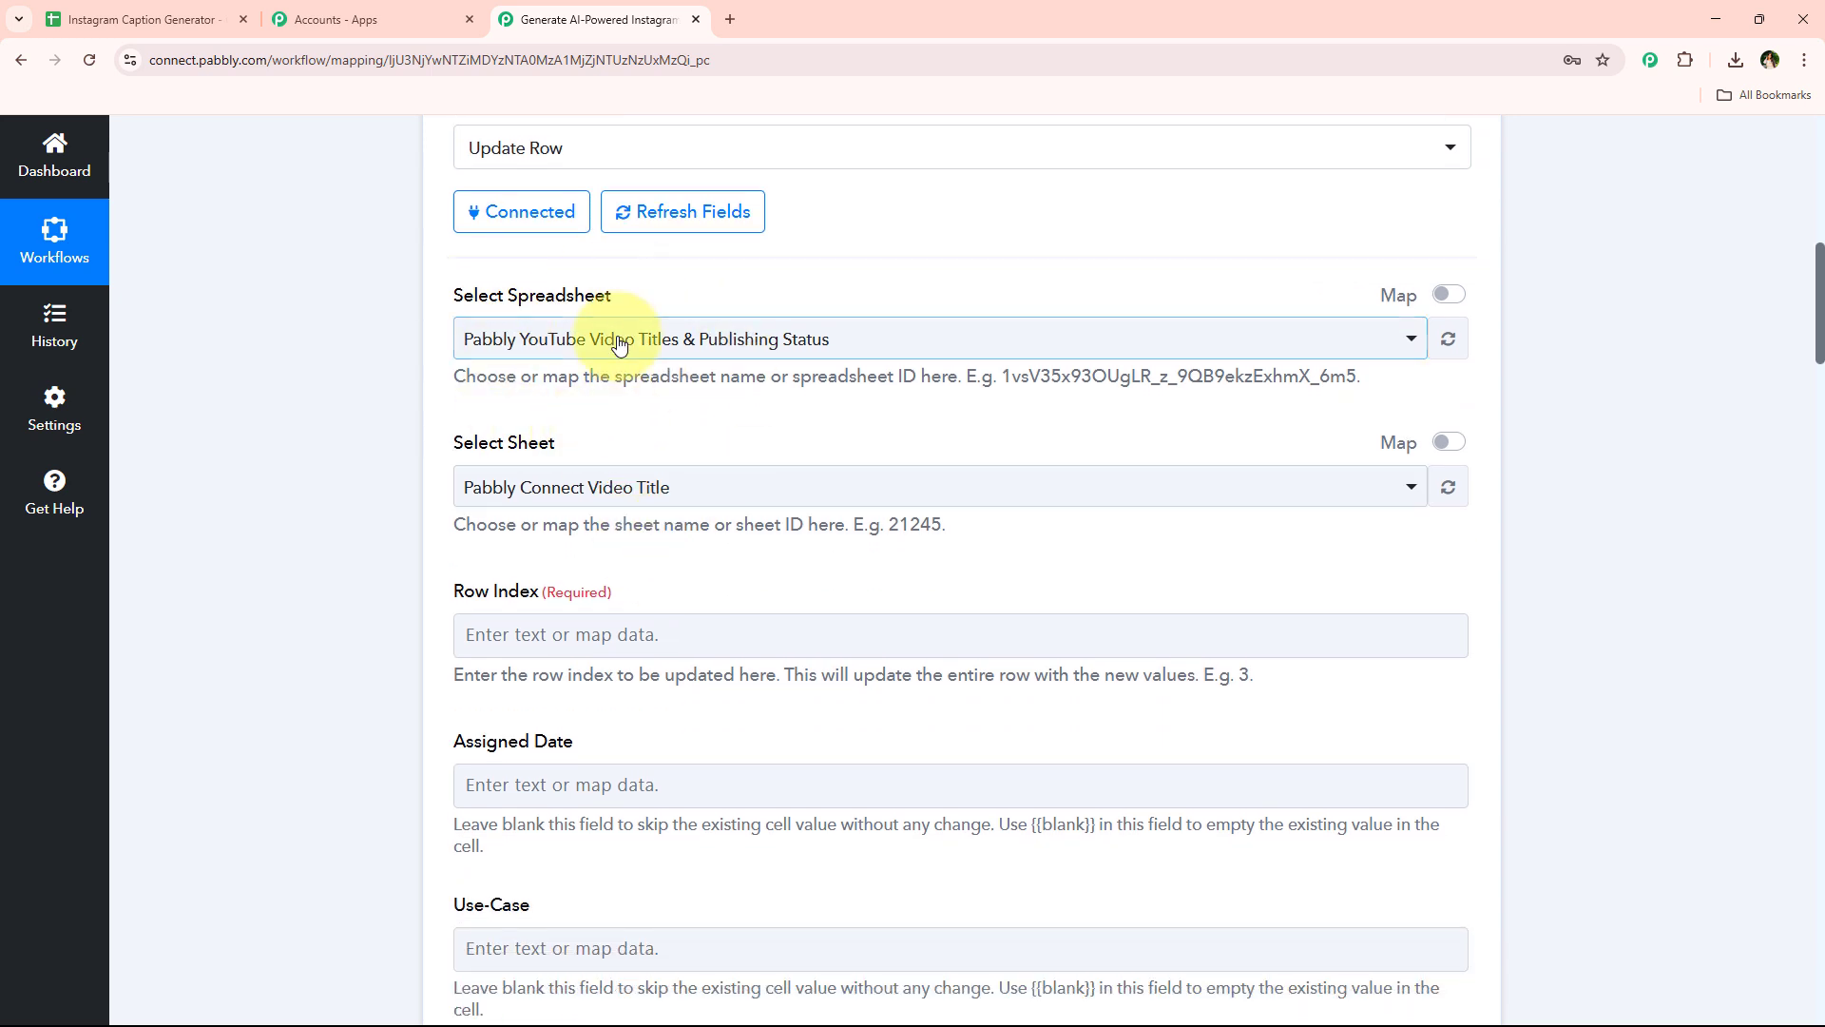
{"action": "left_click", "coordinate": [879, 353]}
{"action": "left_click", "coordinate": [774, 497]}
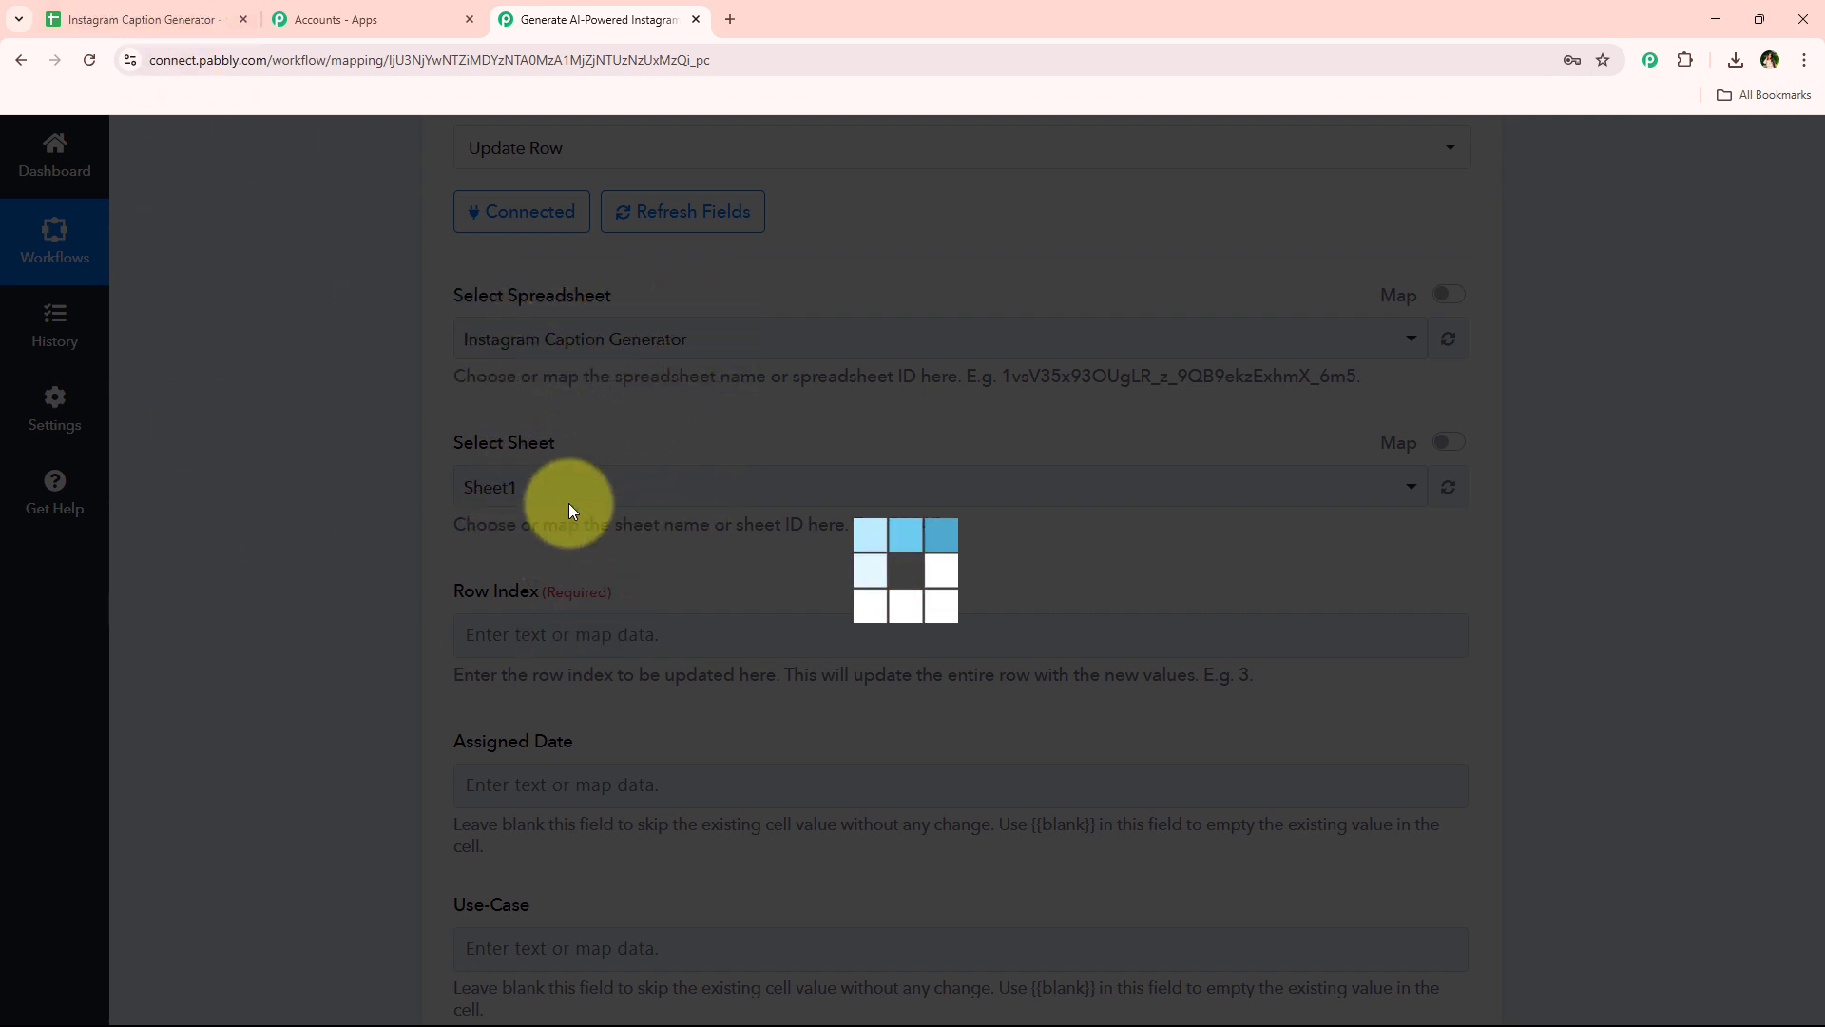
{"action": "scroll", "coordinate": [603, 504], "scroll_direction": "down", "scroll_amount": 2}
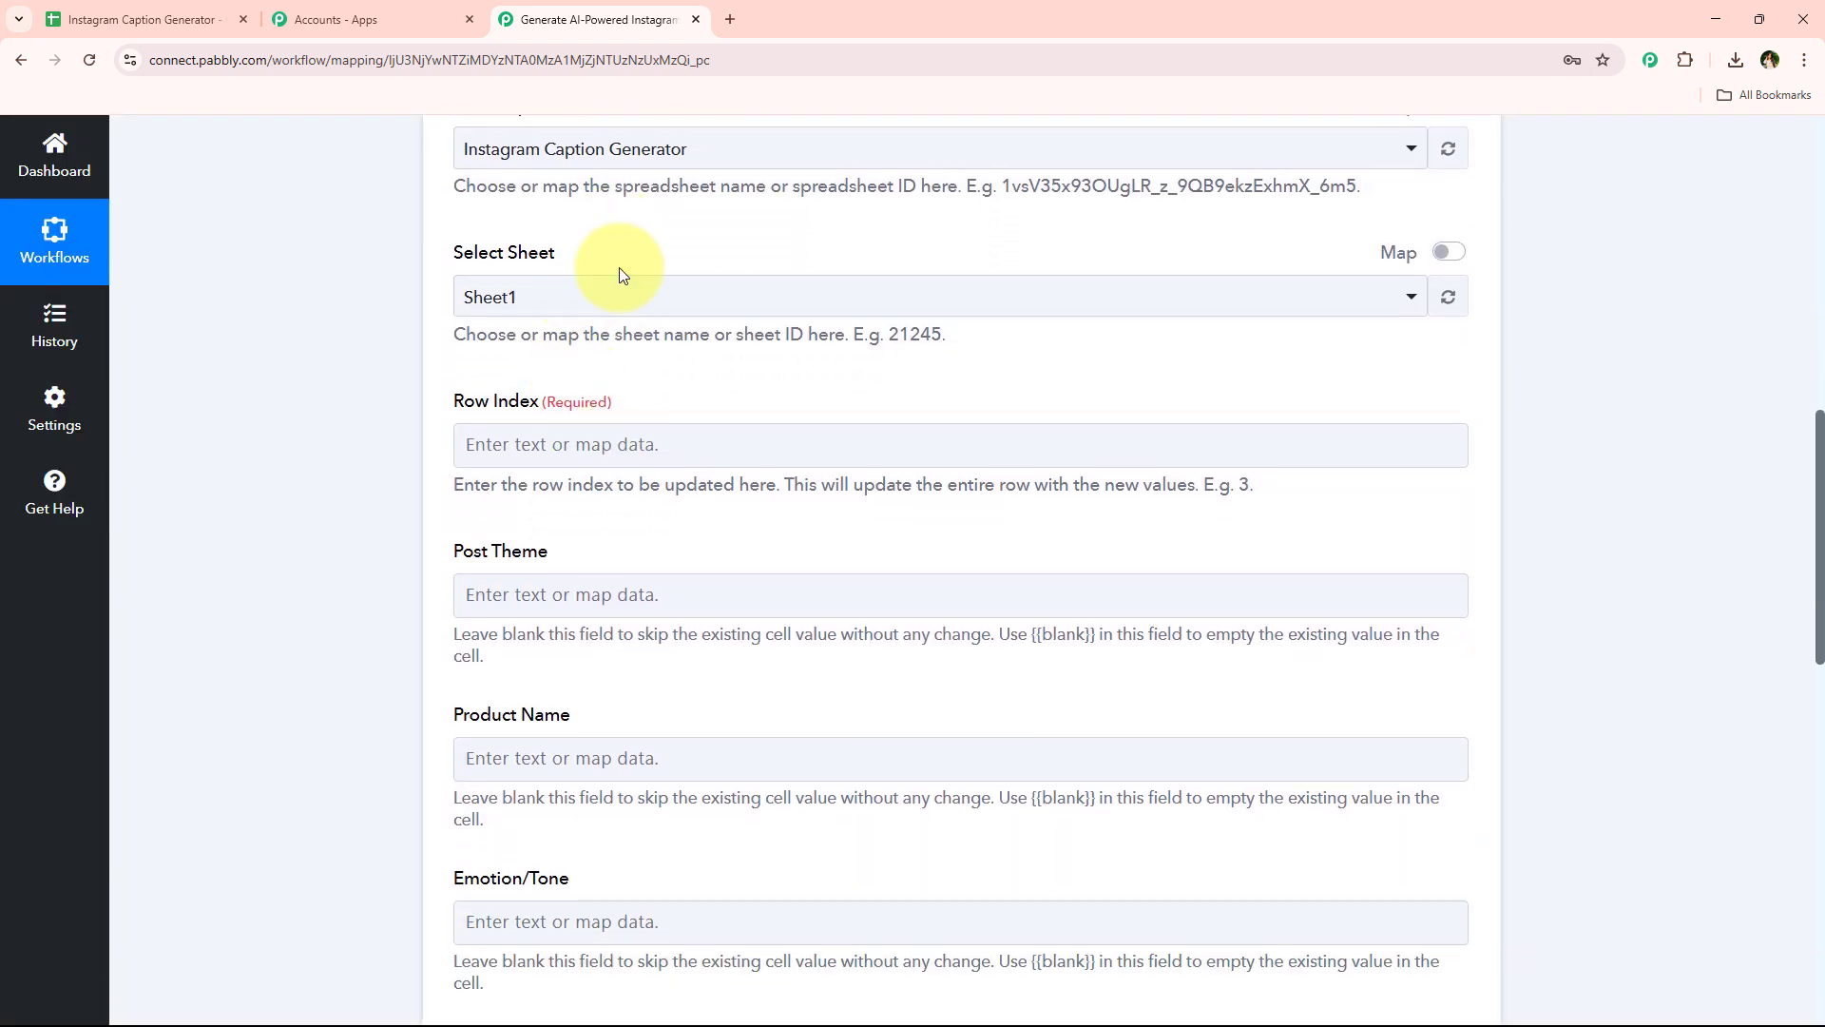
Map the Row Index field to the trigger's RowIndex value
{"action": "scroll", "coordinate": [656, 380], "scroll_direction": "down", "scroll_amount": 1}
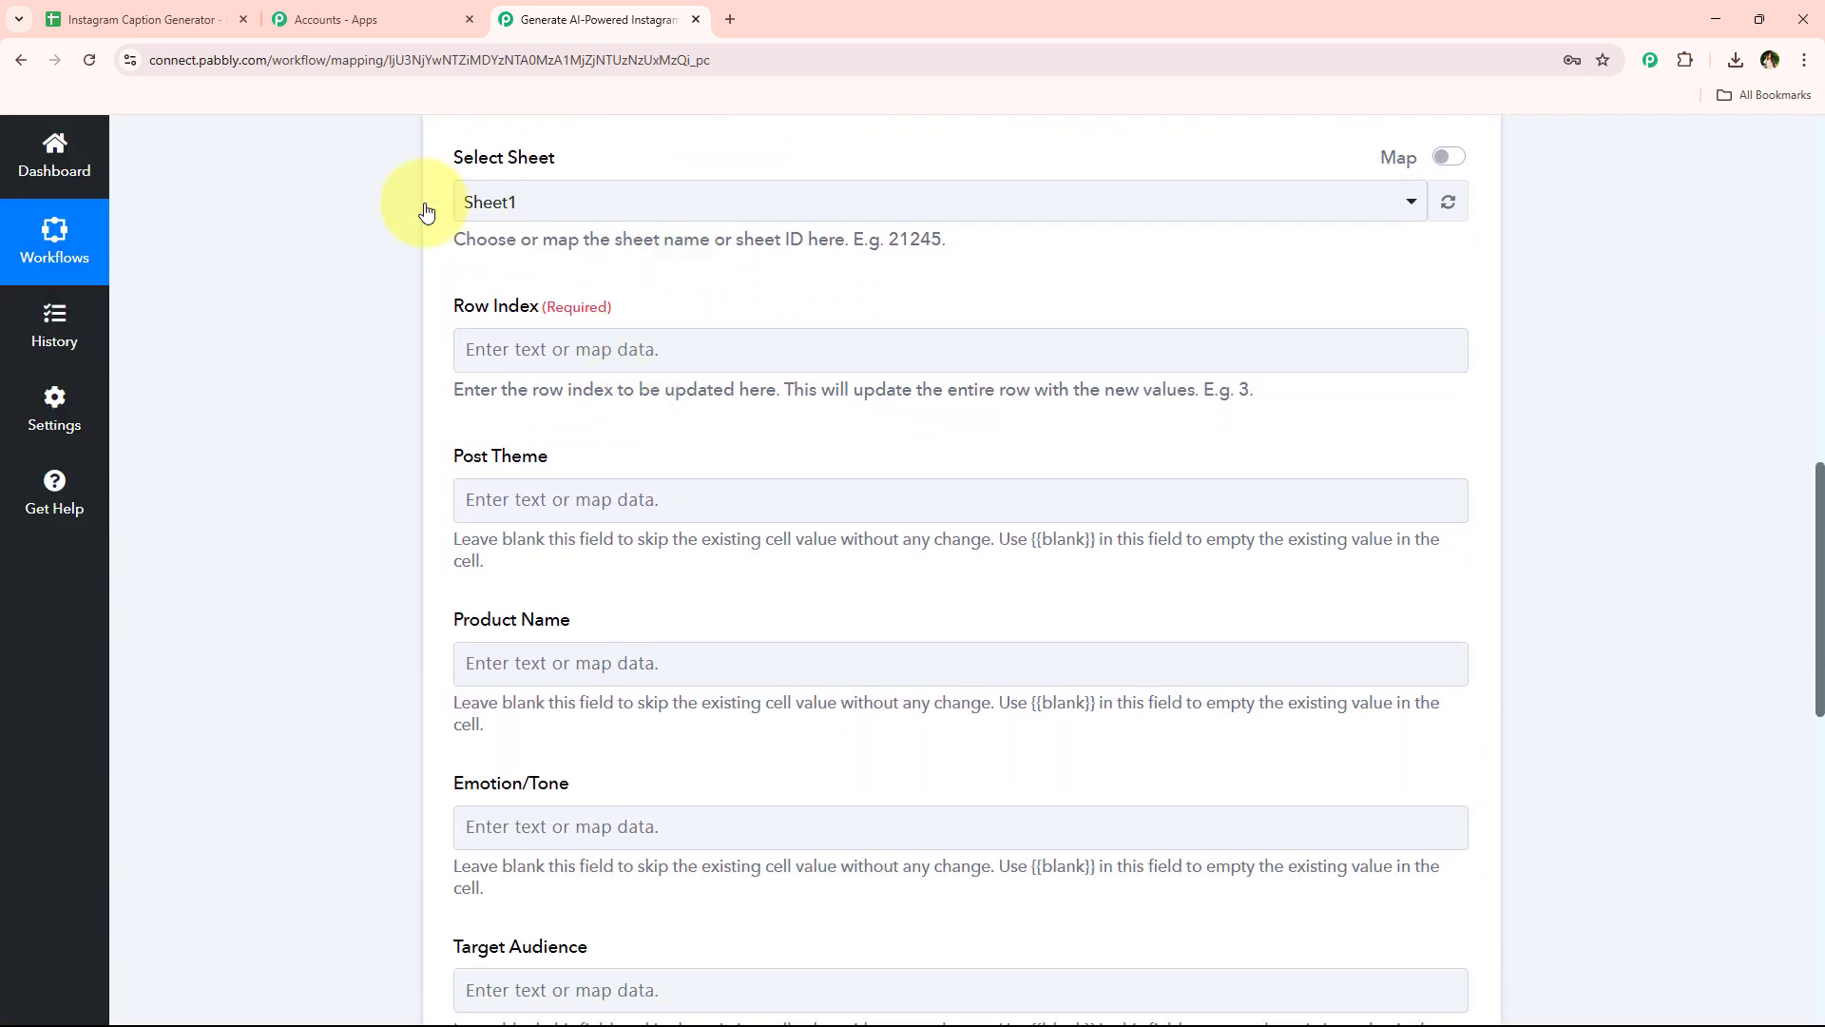
{"action": "left_click", "coordinate": [672, 350]}
{"action": "left_click", "coordinate": [597, 457]}
{"action": "type", "text": "row"}
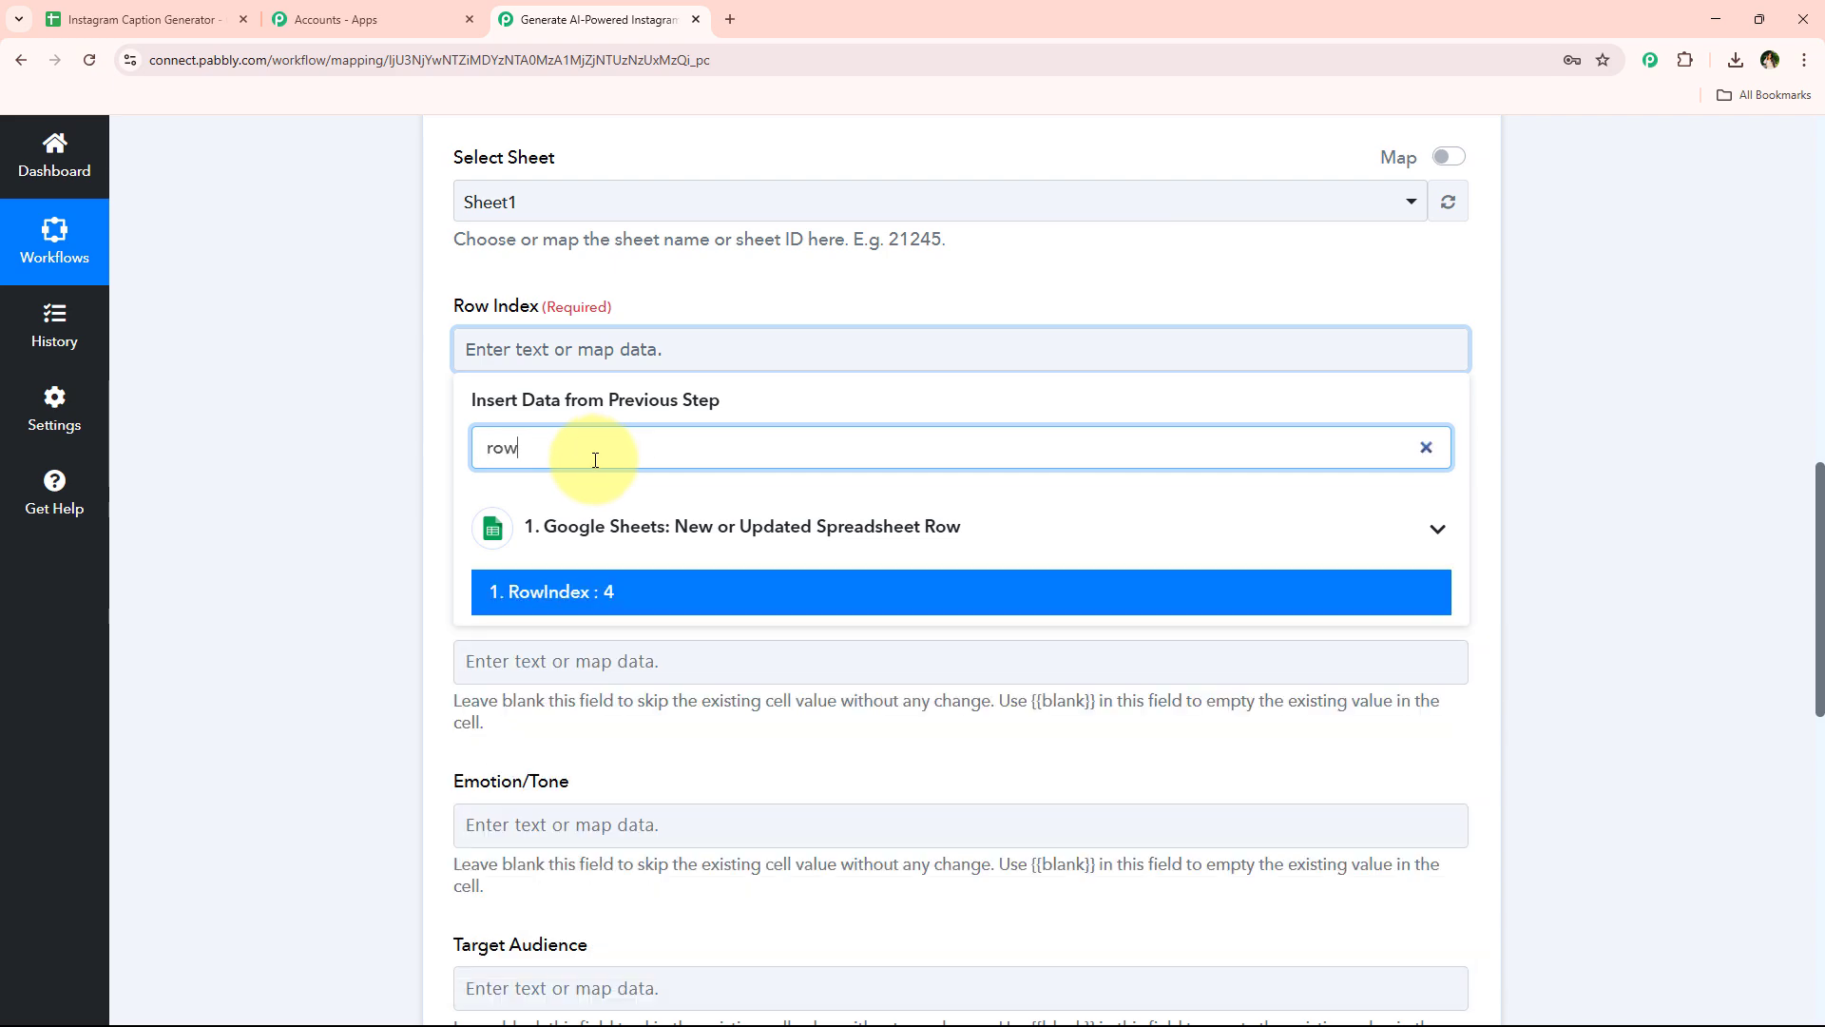
{"action": "left_click", "coordinate": [643, 608]}
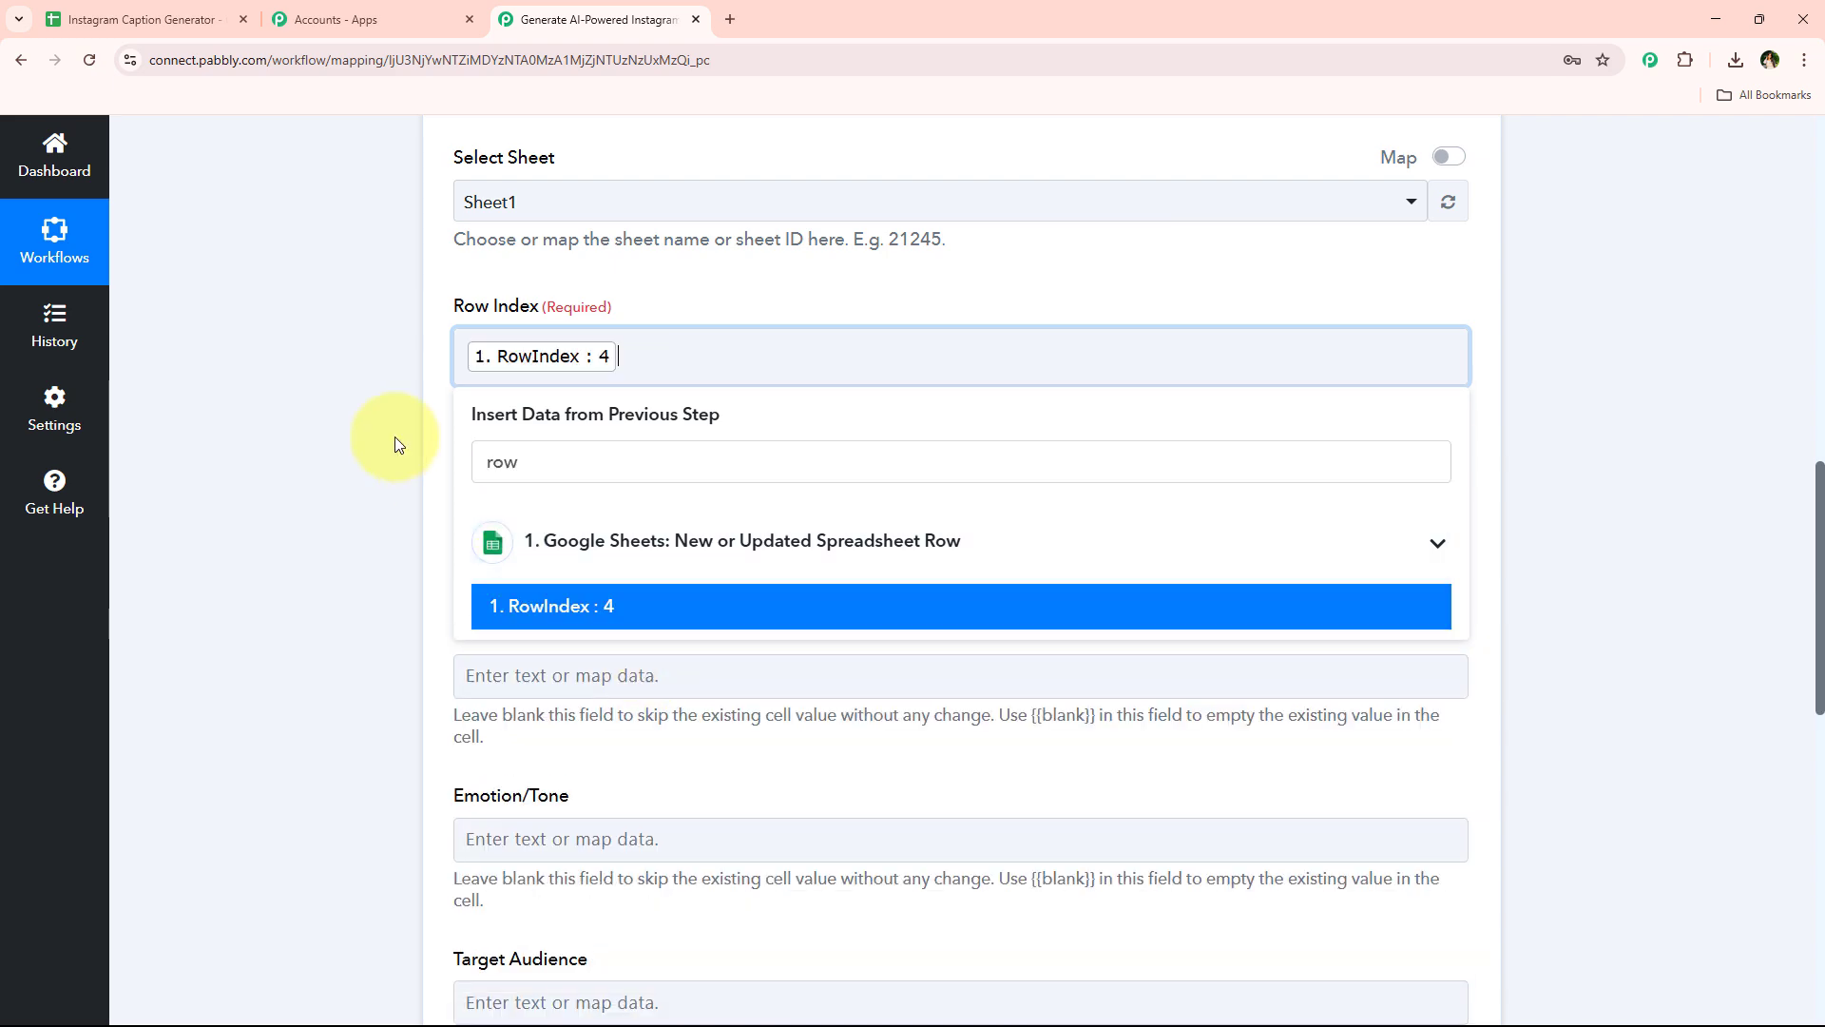
{"action": "left_click", "coordinate": [396, 437]}
Review the Update Row column fields from Post Theme down to AI Hashtags
{"action": "scroll", "coordinate": [403, 442], "scroll_direction": "down", "scroll_amount": 3}
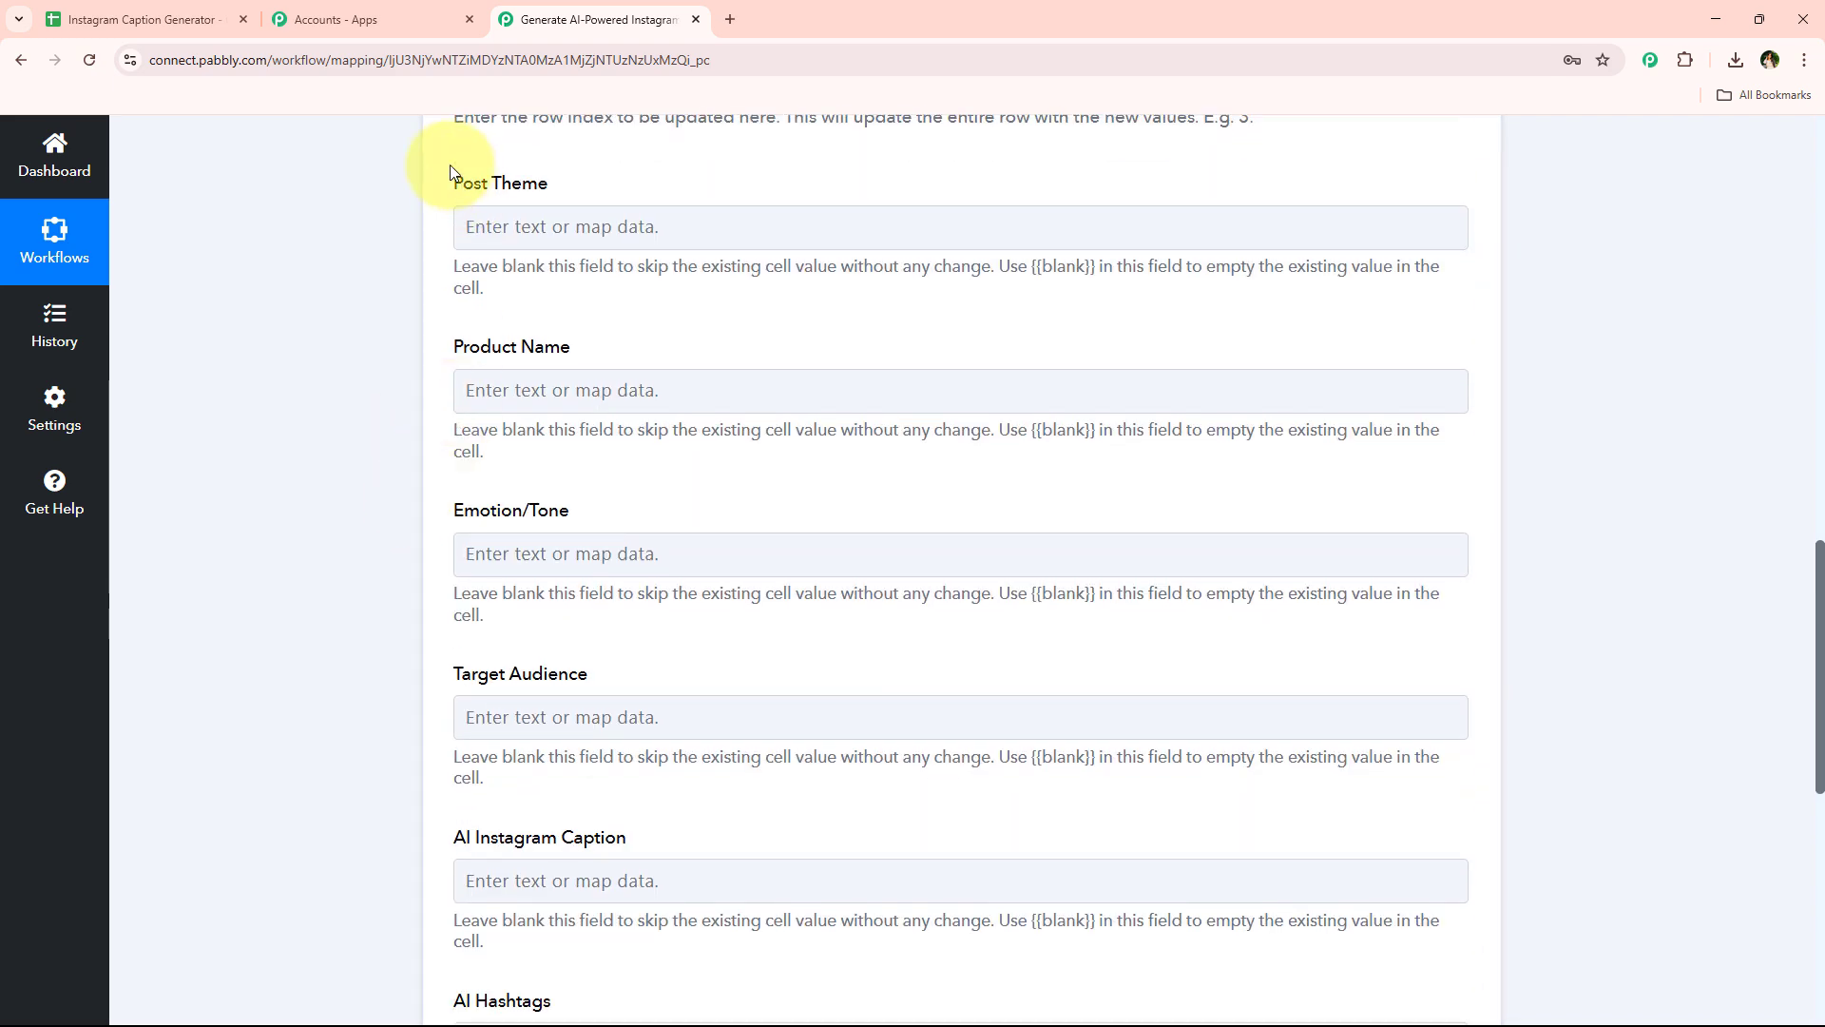
{"action": "left_click_drag", "start_coordinate": [449, 163], "coordinate": [646, 692]}
{"action": "left_click", "coordinate": [648, 690]}
{"action": "scroll", "coordinate": [650, 681], "scroll_direction": "down", "scroll_amount": 5}
{"action": "scroll", "coordinate": [715, 630], "scroll_direction": "down", "scroll_amount": 1}
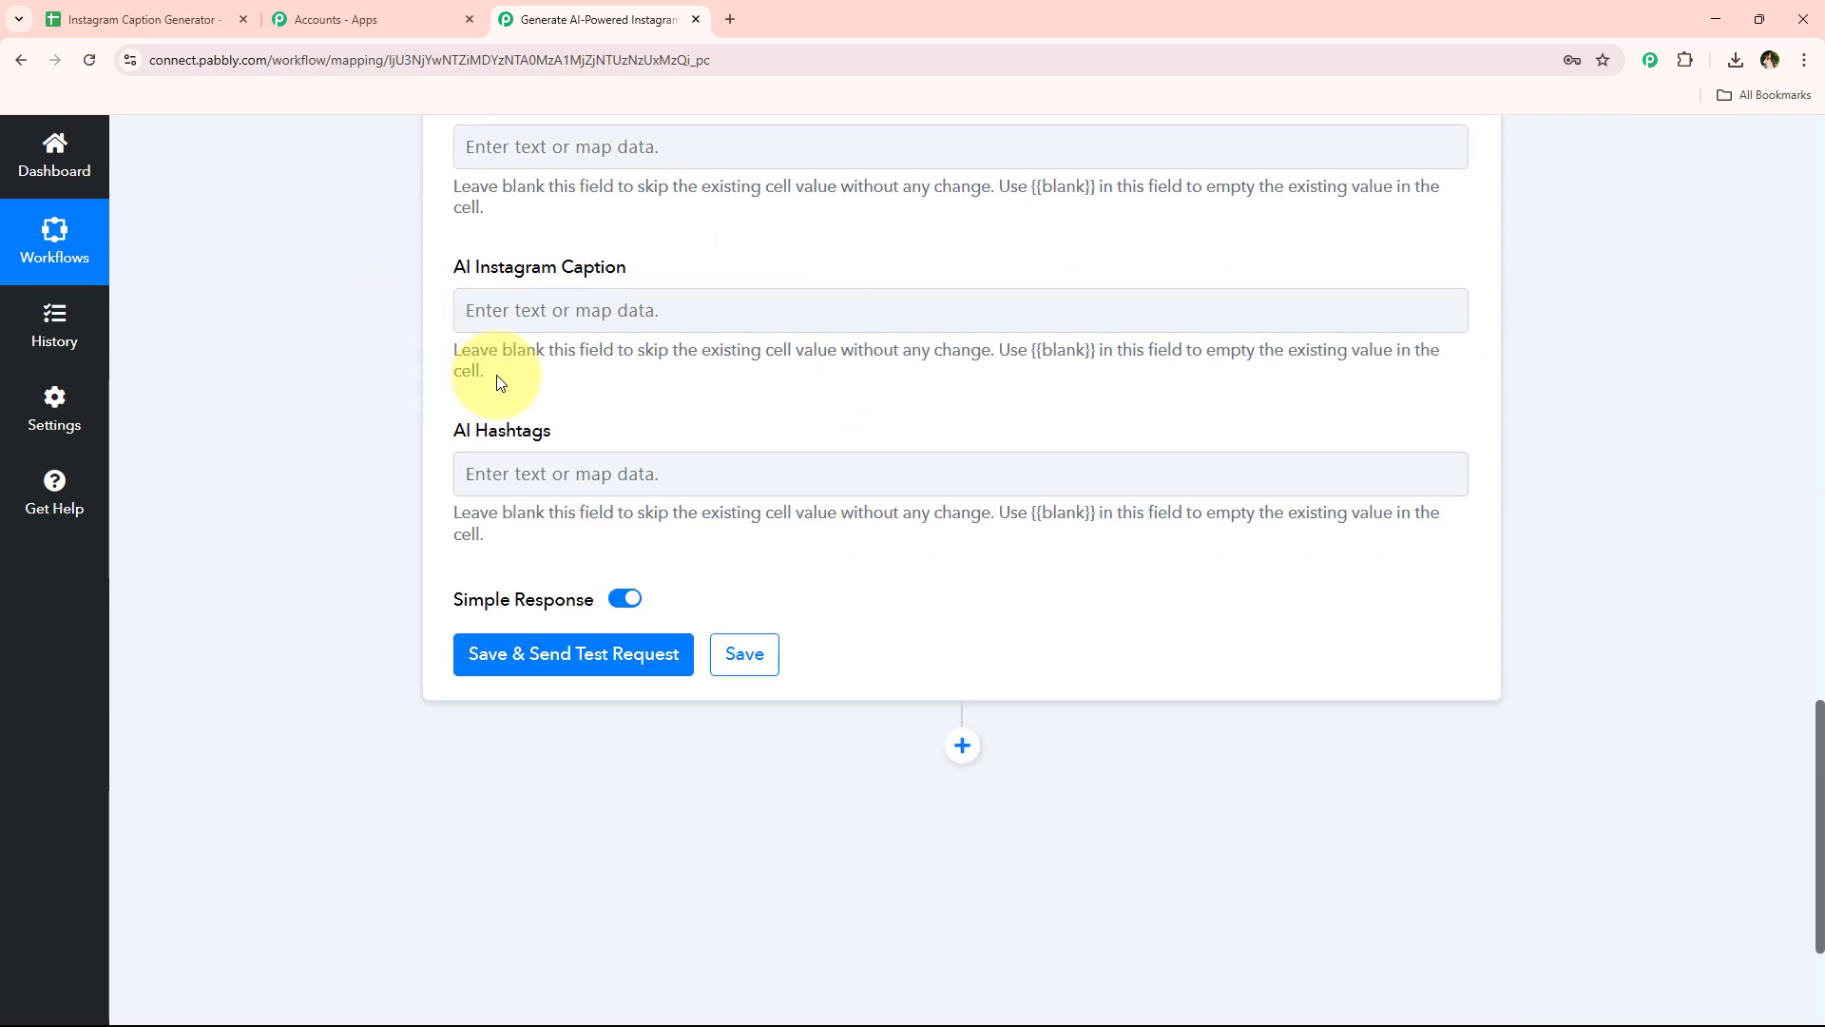
{"action": "left_click_drag", "start_coordinate": [442, 270], "coordinate": [675, 289]}
{"action": "left_click_drag", "start_coordinate": [446, 434], "coordinate": [660, 440]}
{"action": "scroll", "coordinate": [660, 437], "scroll_direction": "down", "scroll_amount": 3}
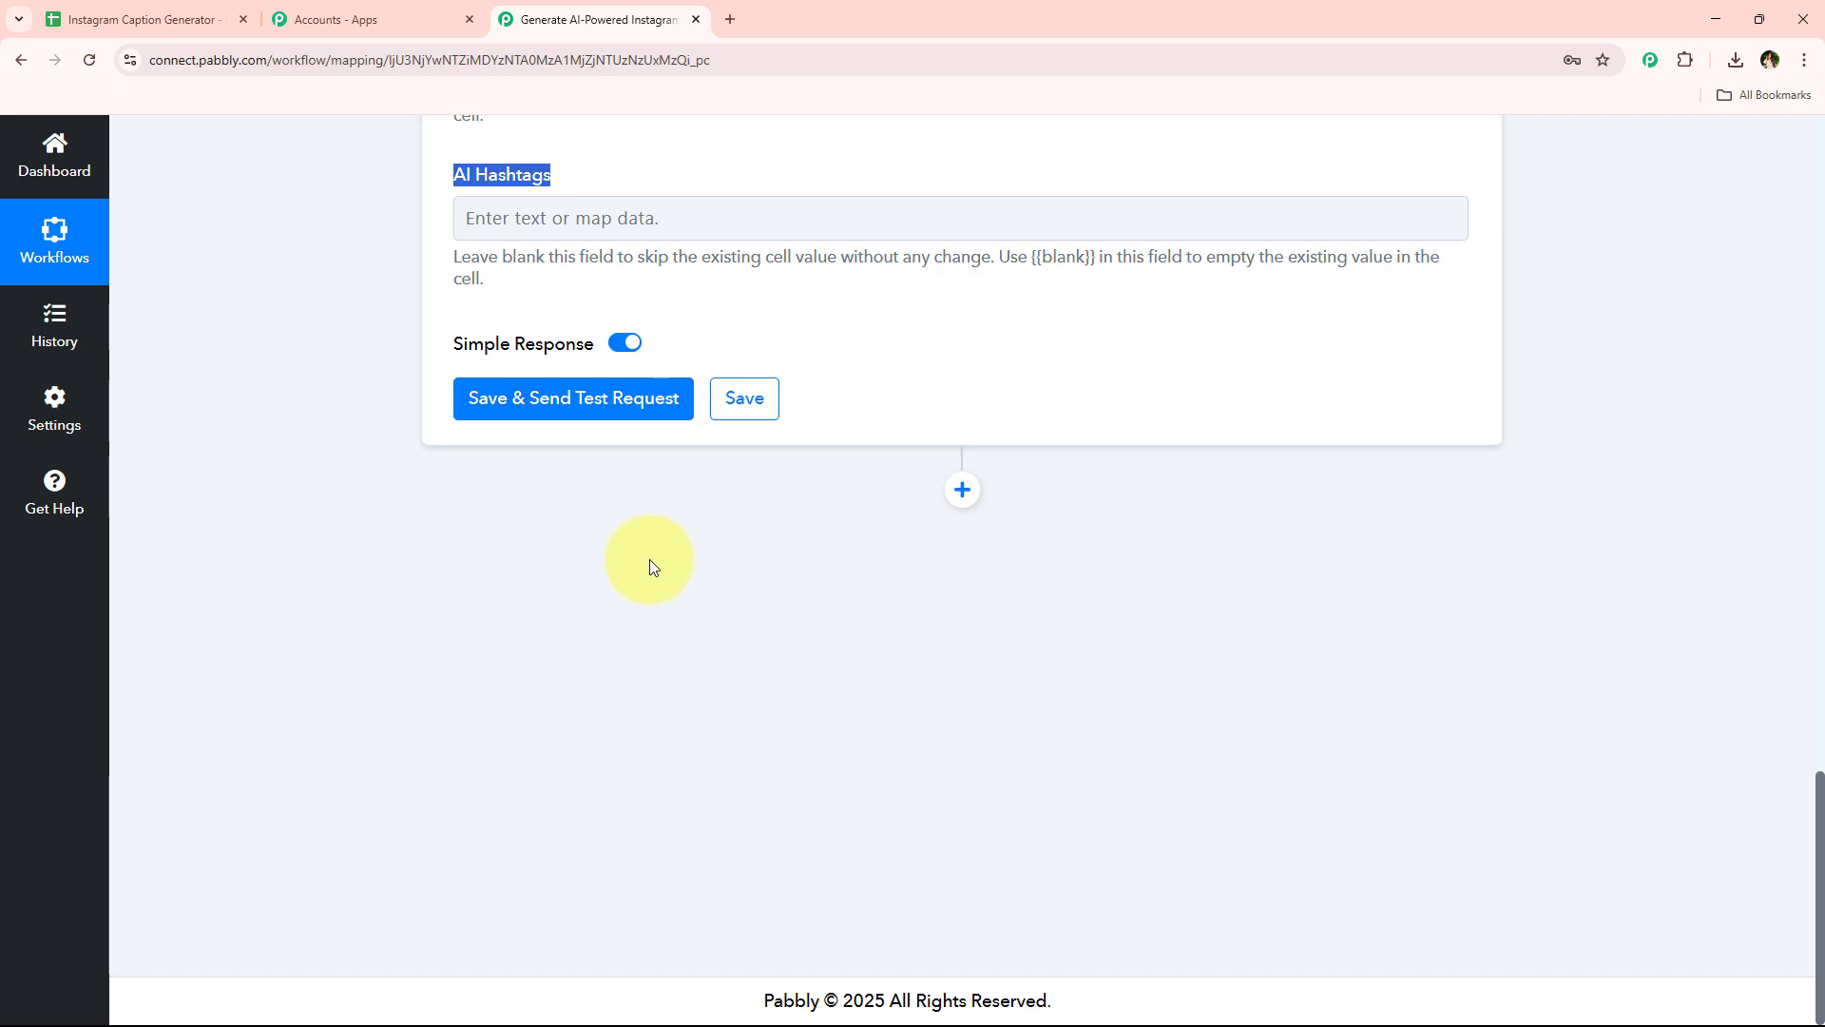
{"action": "left_click", "coordinate": [653, 568]}
{"action": "scroll", "coordinate": [912, 509], "scroll_direction": "up", "scroll_amount": 3}
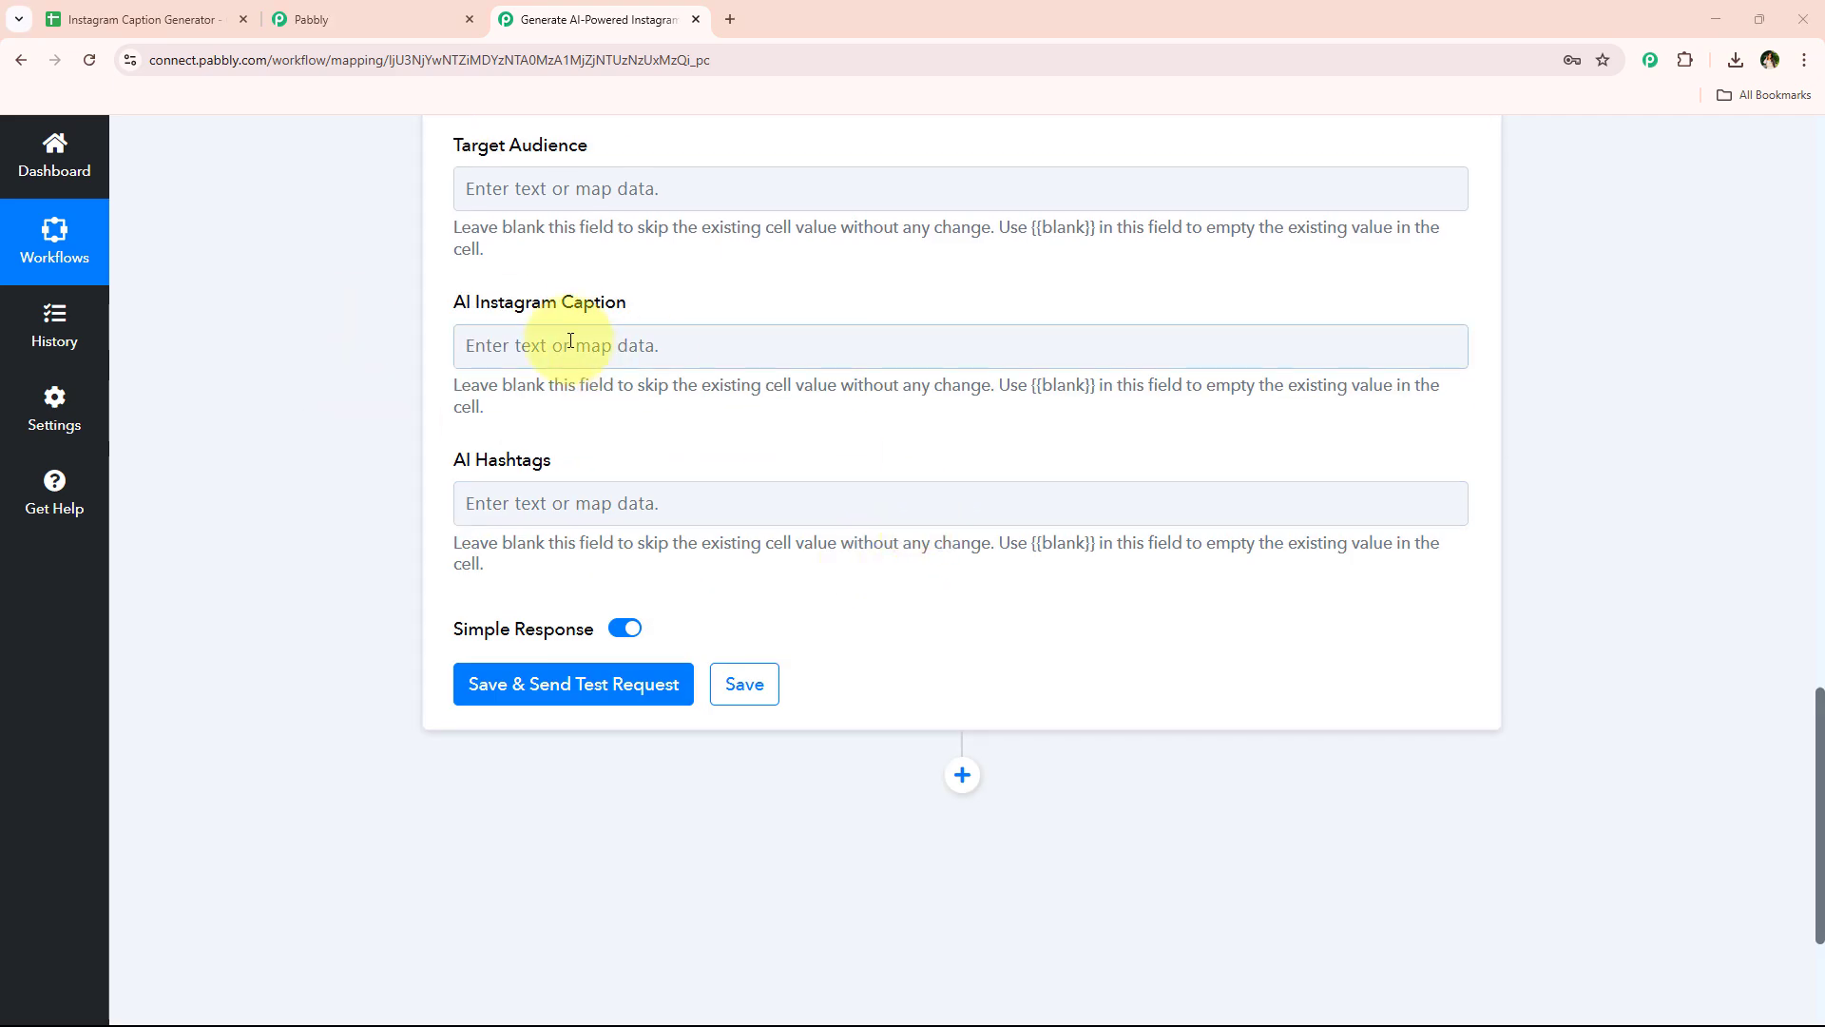
Map the AI Instagram Caption field to ChatGPT's Choices 0 Message Content Caption
{"action": "left_click", "coordinate": [495, 354]}
{"action": "left_click", "coordinate": [779, 598]}
{"action": "scroll", "coordinate": [817, 751], "scroll_direction": "down", "scroll_amount": 2}
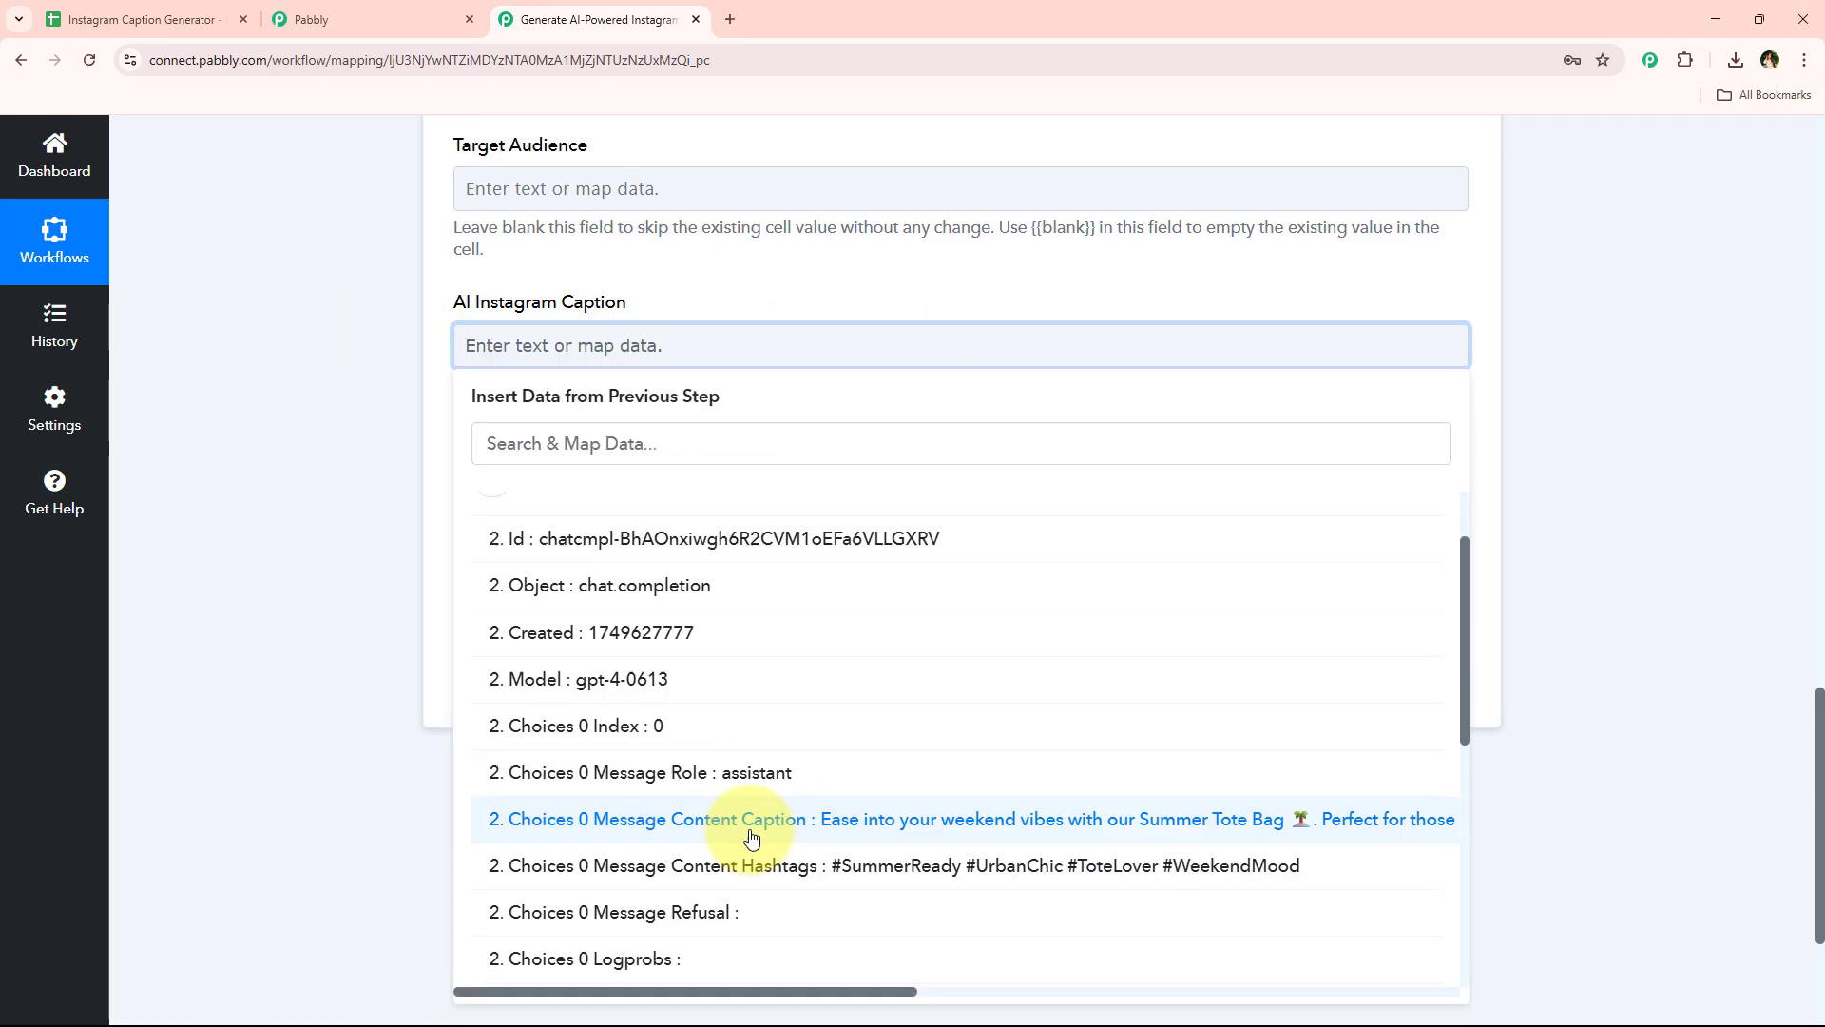
{"action": "left_click", "coordinate": [834, 766]}
{"action": "left_click", "coordinate": [266, 469]}
{"action": "scroll", "coordinate": [266, 469], "scroll_direction": "down", "scroll_amount": 1}
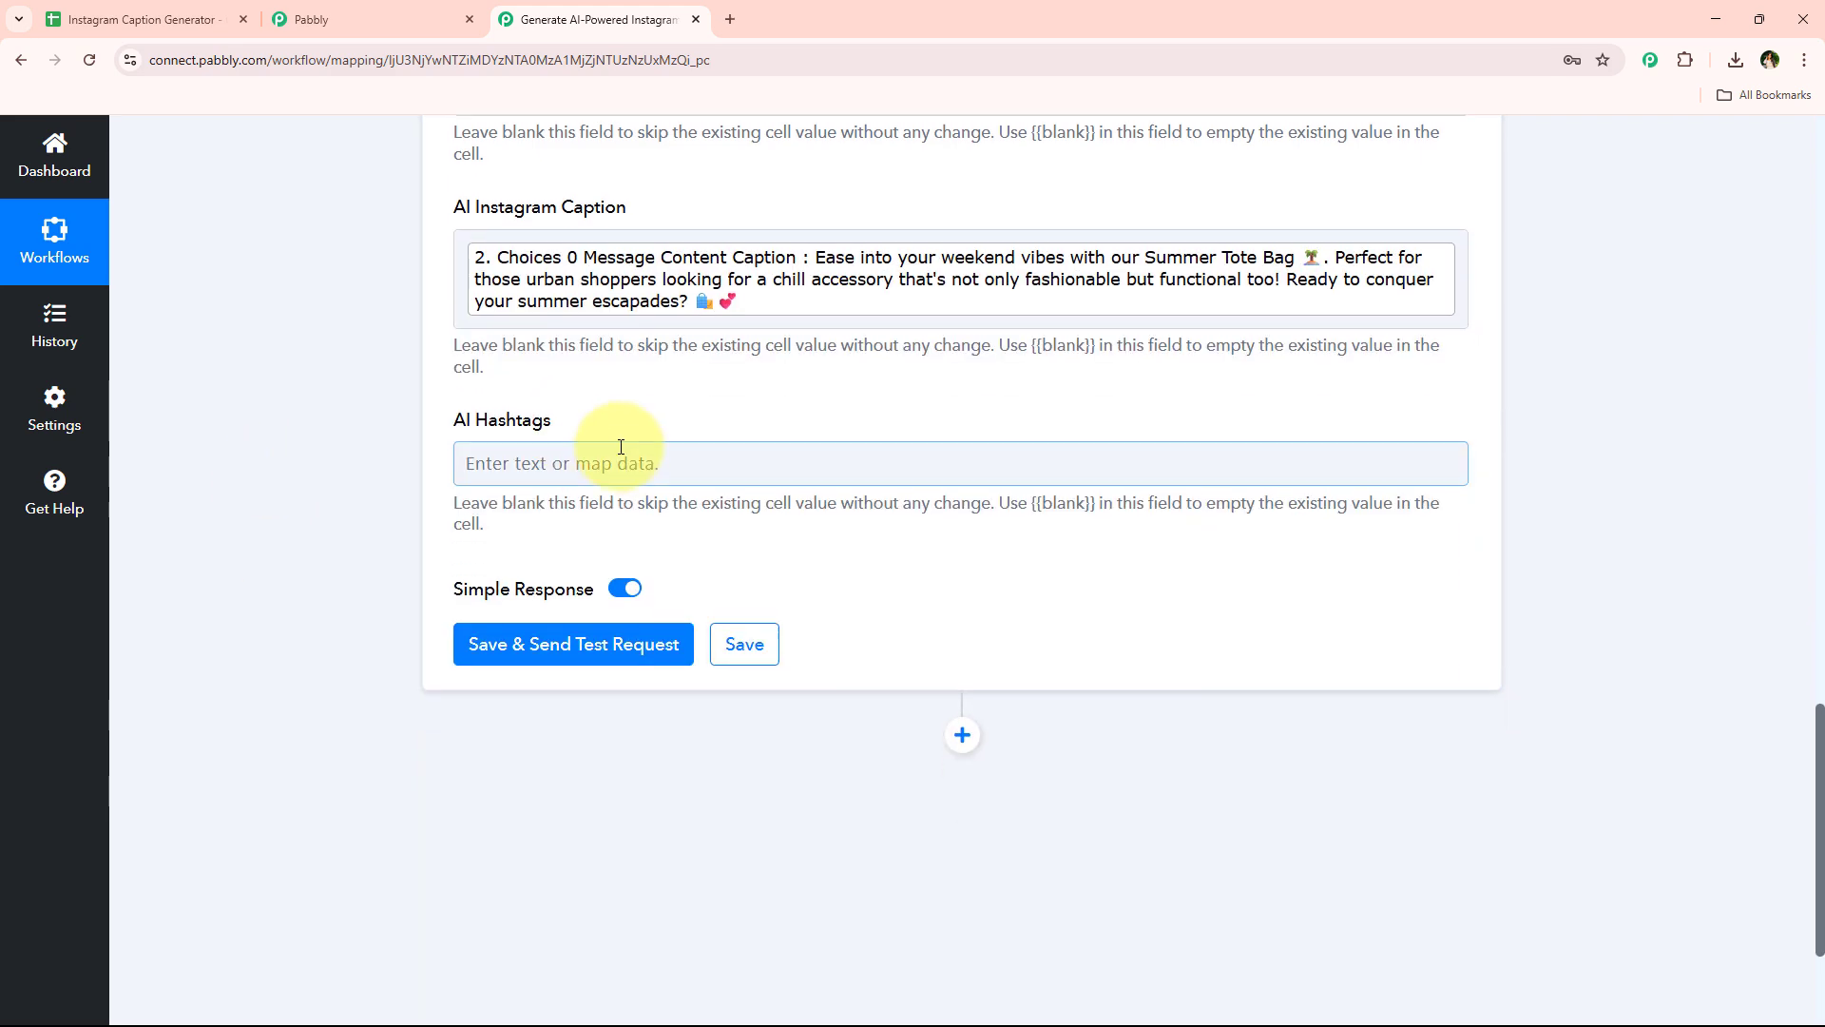
Map the AI Hashtags field to ChatGPT's Choices 0 Message Content Hashtags, then save and send a test request
{"action": "left_click", "coordinate": [608, 462]}
{"action": "scroll", "coordinate": [912, 570], "scroll_direction": "down", "scroll_amount": 2}
{"action": "left_click", "coordinate": [855, 527]}
{"action": "scroll", "coordinate": [817, 761], "scroll_direction": "down", "scroll_amount": 2}
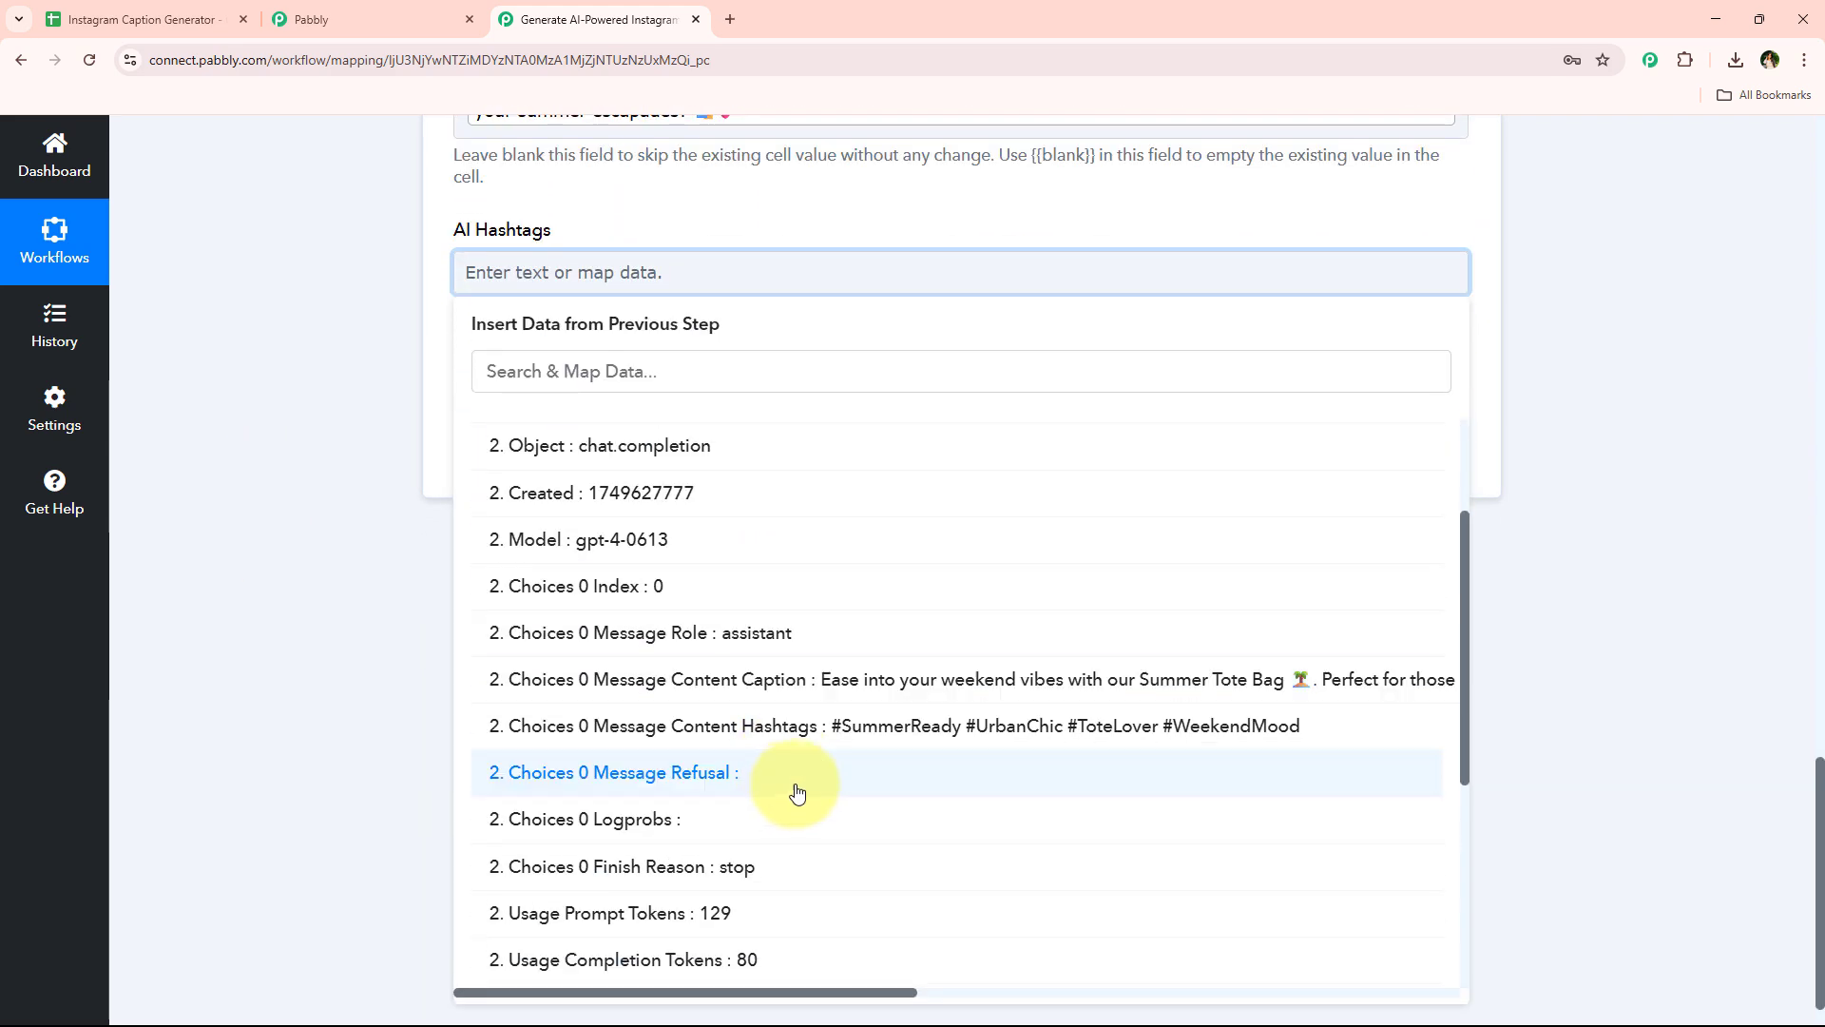
{"action": "left_click", "coordinate": [837, 738]}
{"action": "left_click", "coordinate": [321, 408]}
{"action": "left_click", "coordinate": [652, 469]}
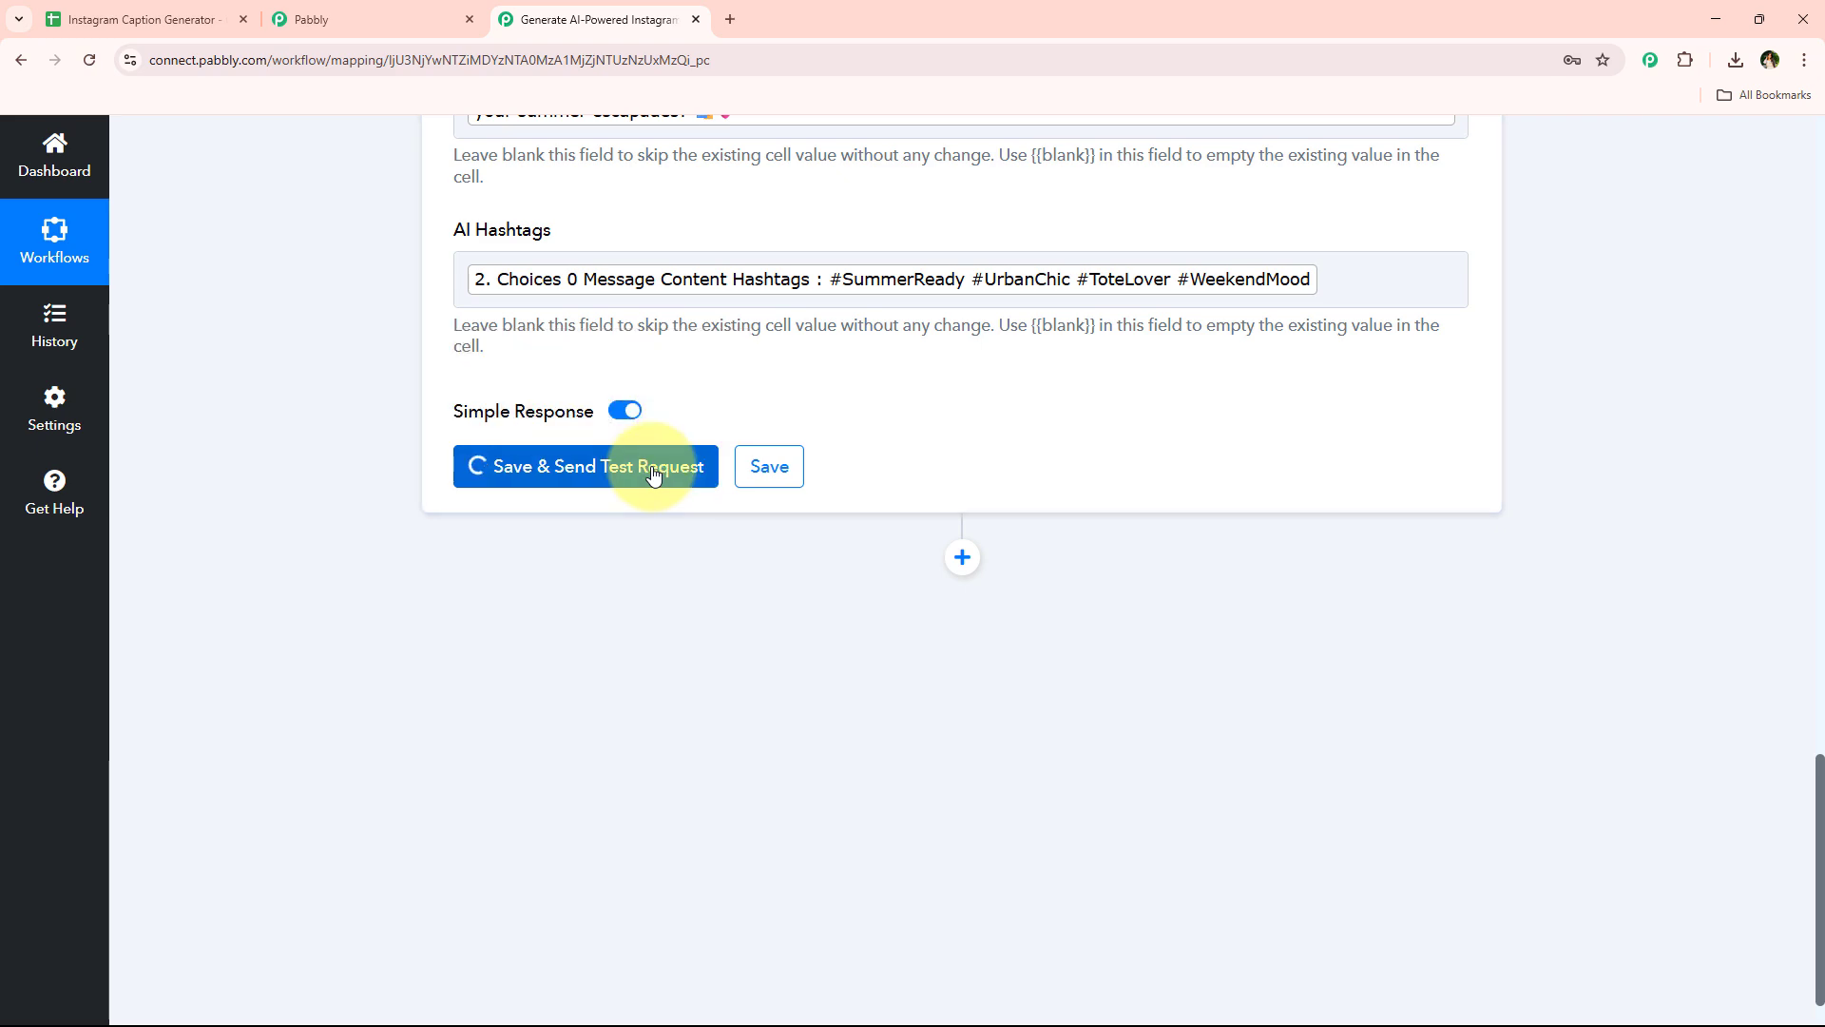
Collapse the Update Row step and enlarge row 4 of the spreadsheet to show its caption and hashtags
{"action": "scroll", "coordinate": [493, 717], "scroll_direction": "up", "scroll_amount": 20}
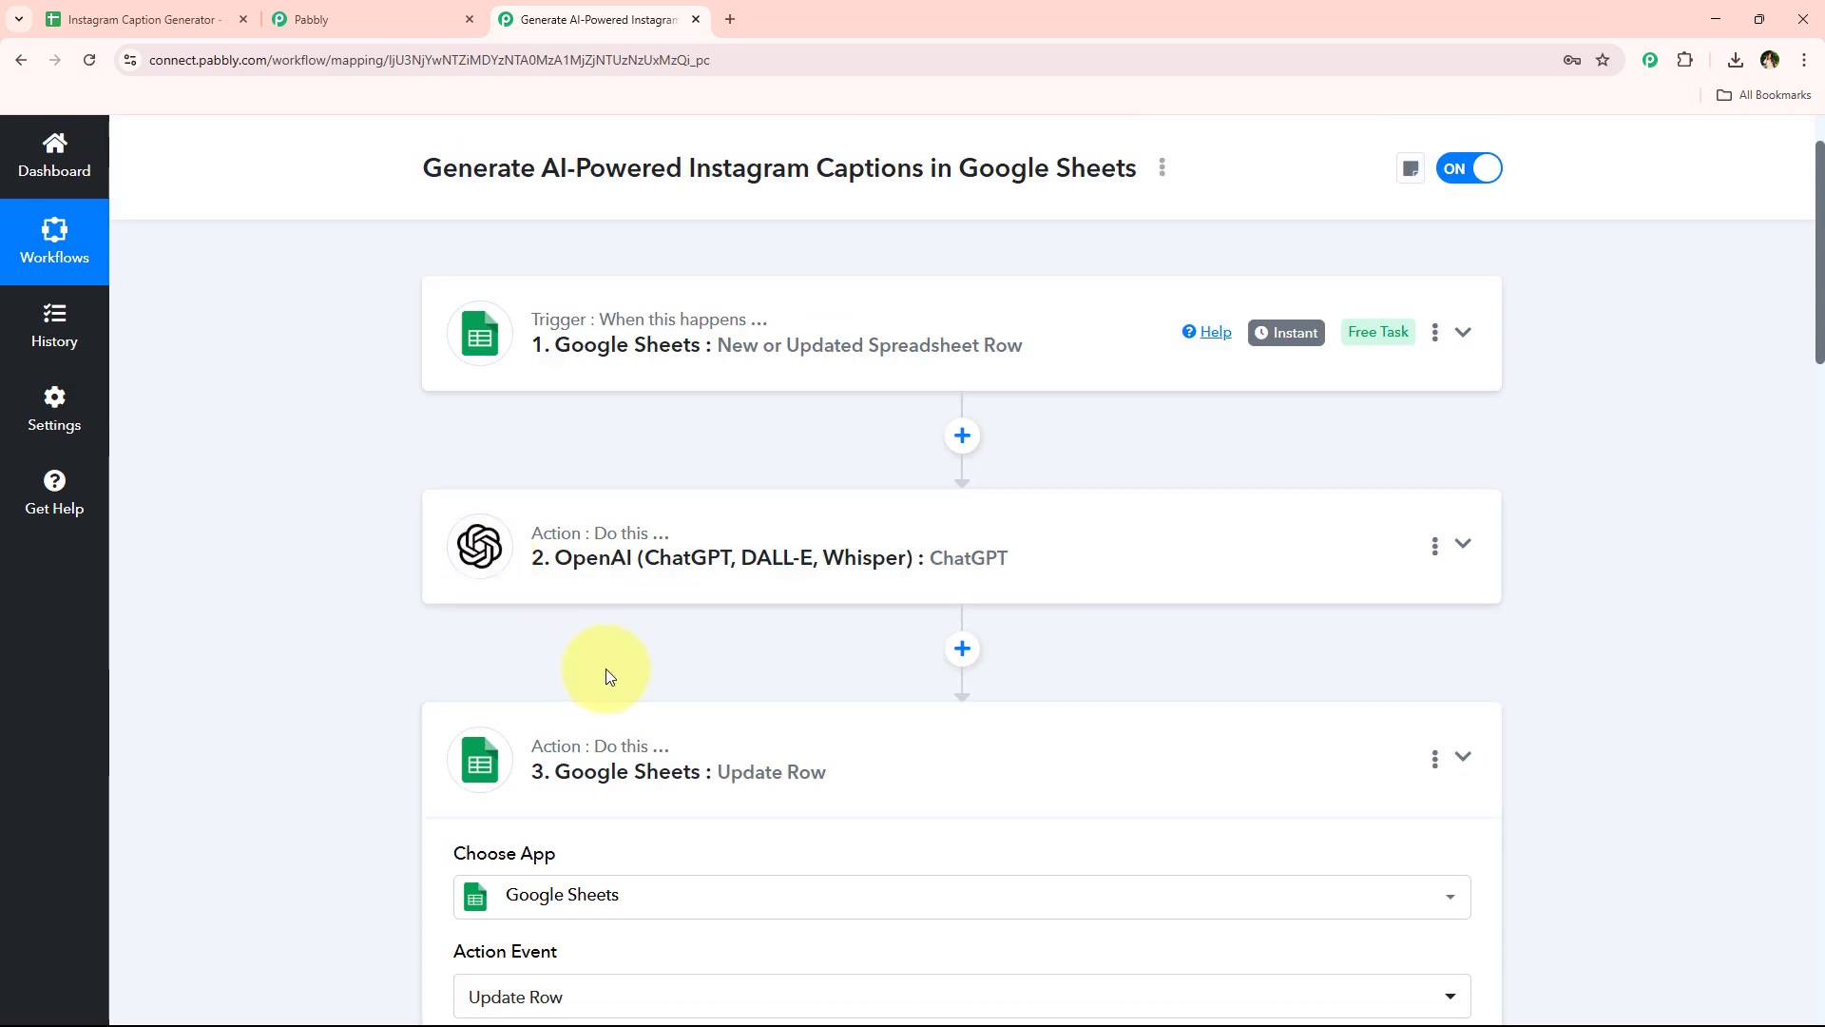
{"action": "left_click", "coordinate": [611, 756]}
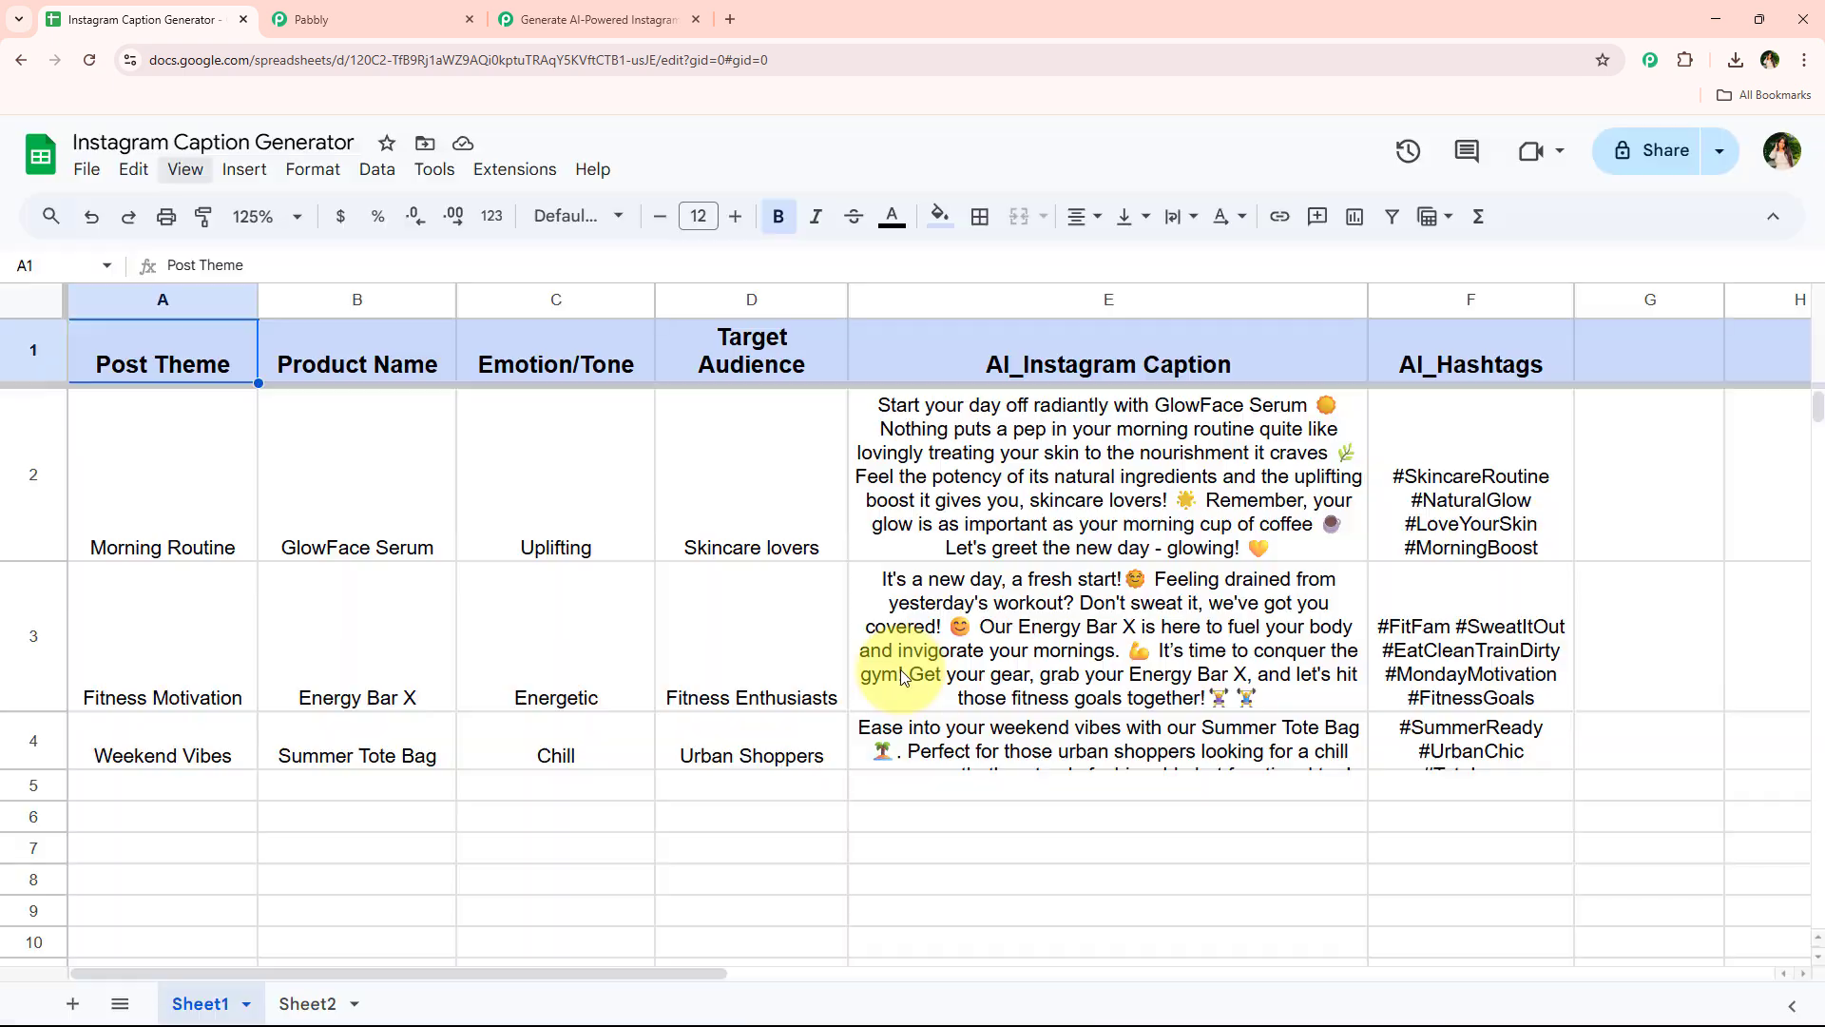
{"action": "left_click_drag", "start_coordinate": [34, 769], "coordinate": [34, 814]}
{"action": "left_click_drag", "start_coordinate": [33, 815], "coordinate": [33, 856]}
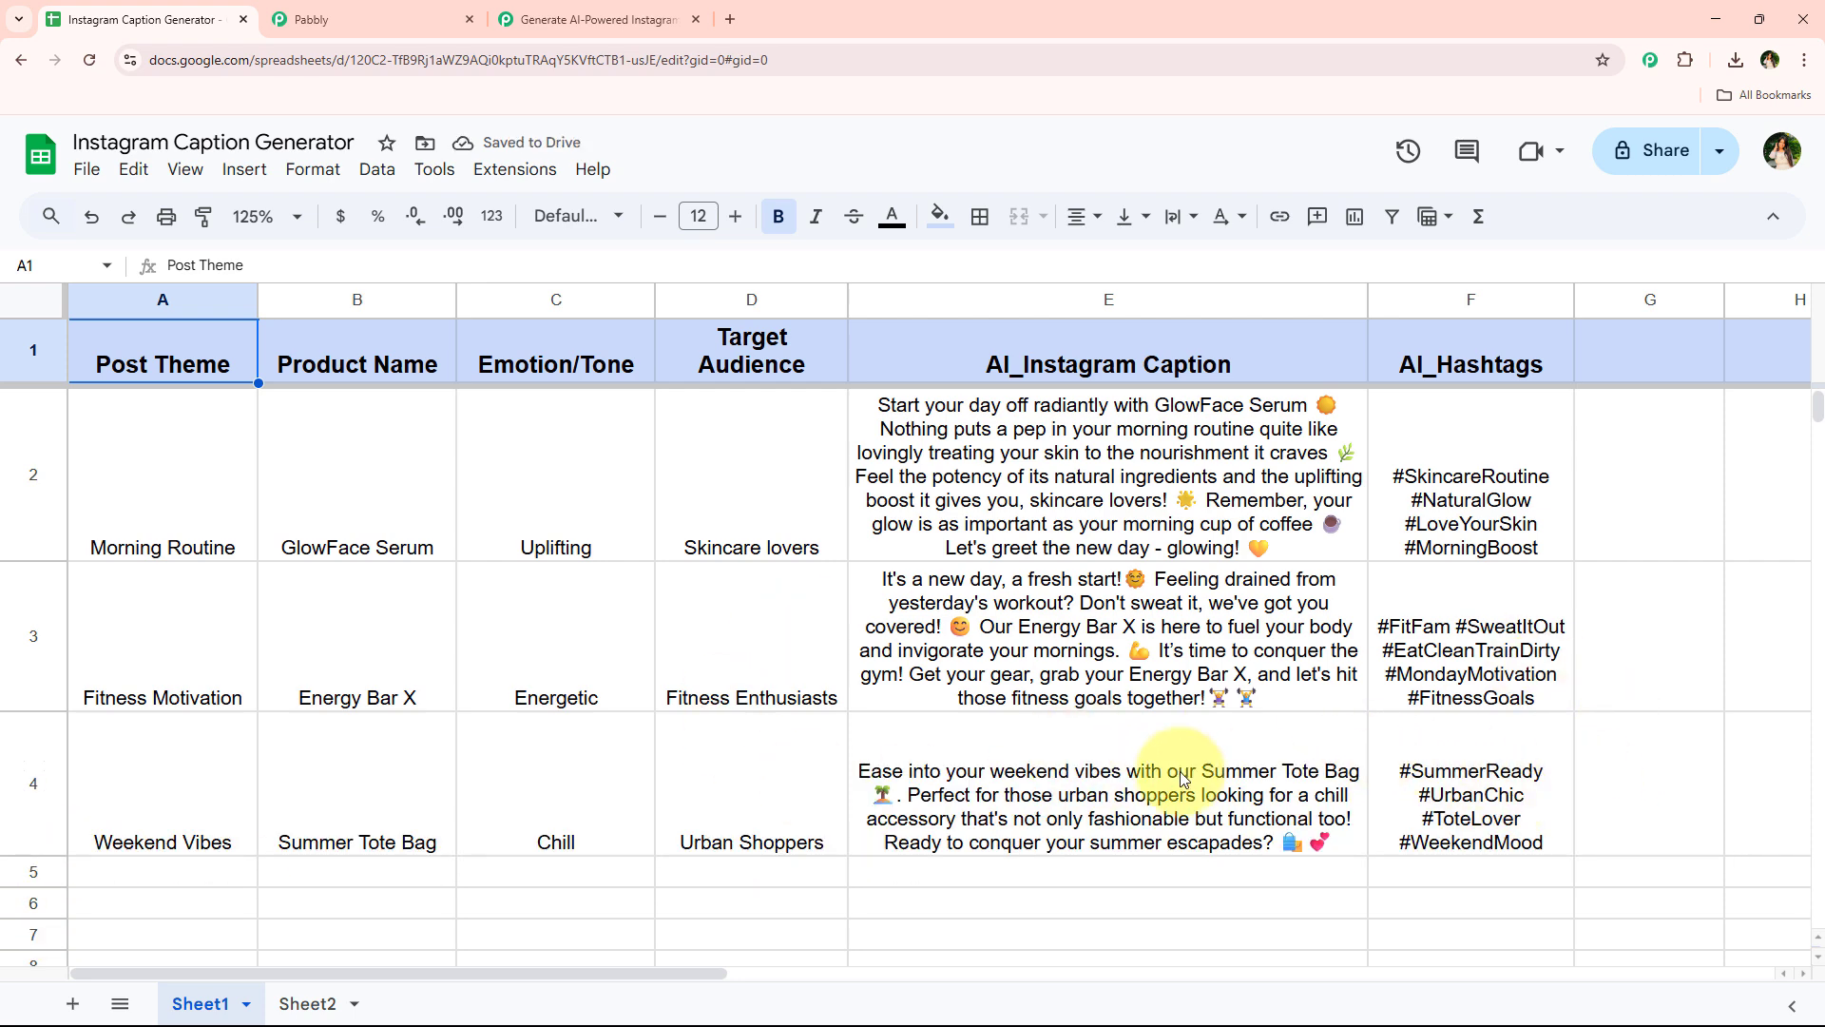
{"action": "left_click", "coordinate": [629, 19]}
{"action": "scroll", "coordinate": [550, 652], "scroll_direction": "down", "scroll_amount": 2}
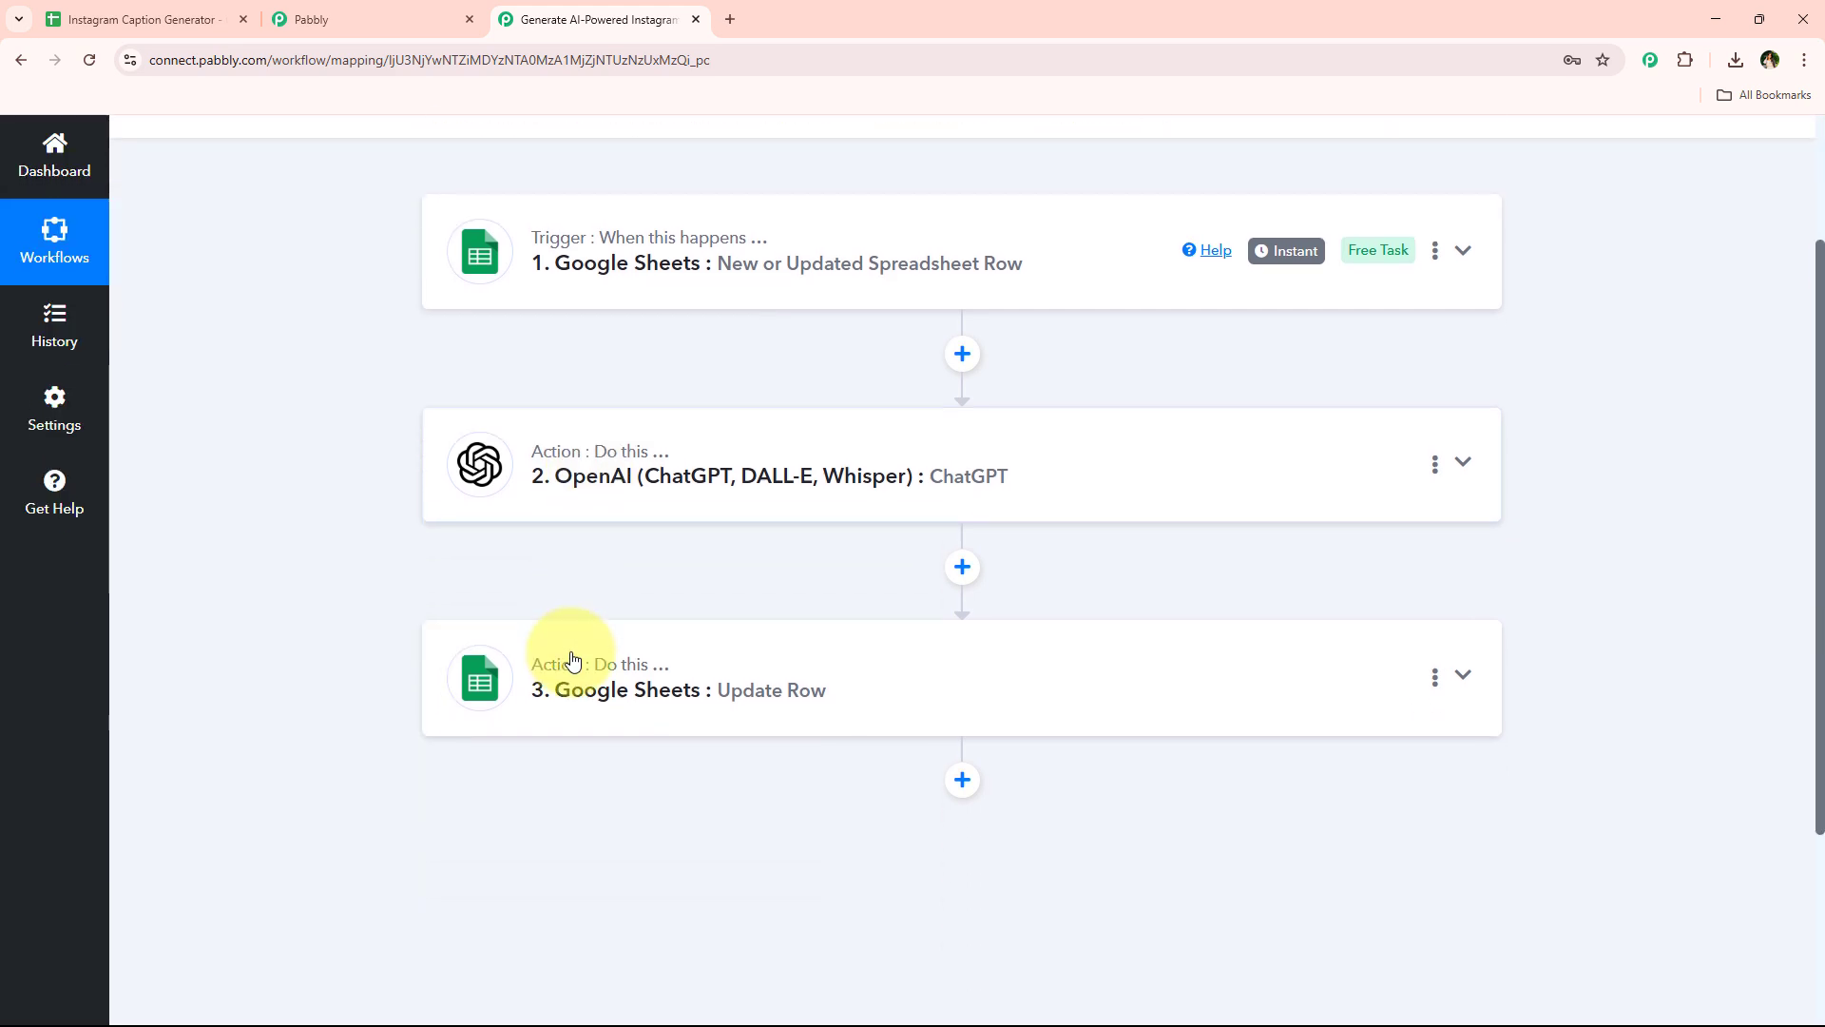
{"action": "scroll", "coordinate": [550, 652], "scroll_direction": "up", "scroll_amount": 2}
{"action": "left_click", "coordinate": [143, 19]}
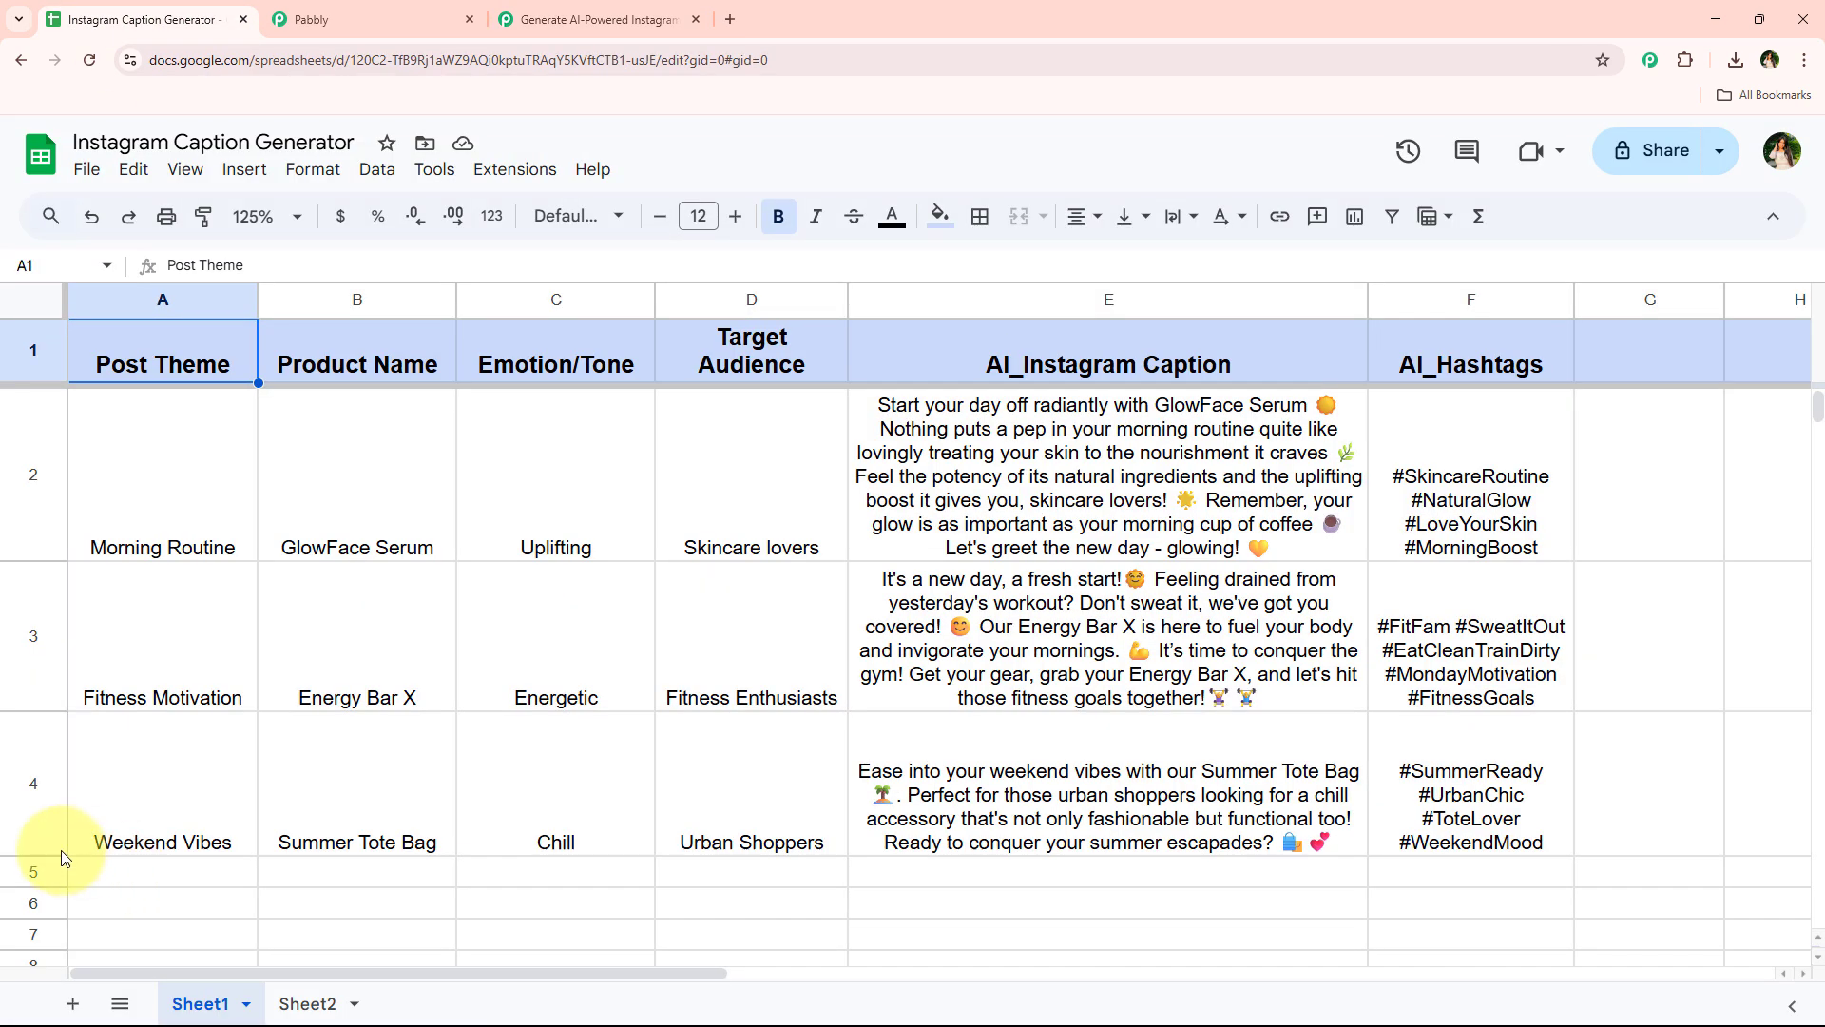
Reduce row 4's height in the sheet and switch back to the Pabbly workflow
{"action": "left_click_drag", "start_coordinate": [34, 854], "coordinate": [36, 836]}
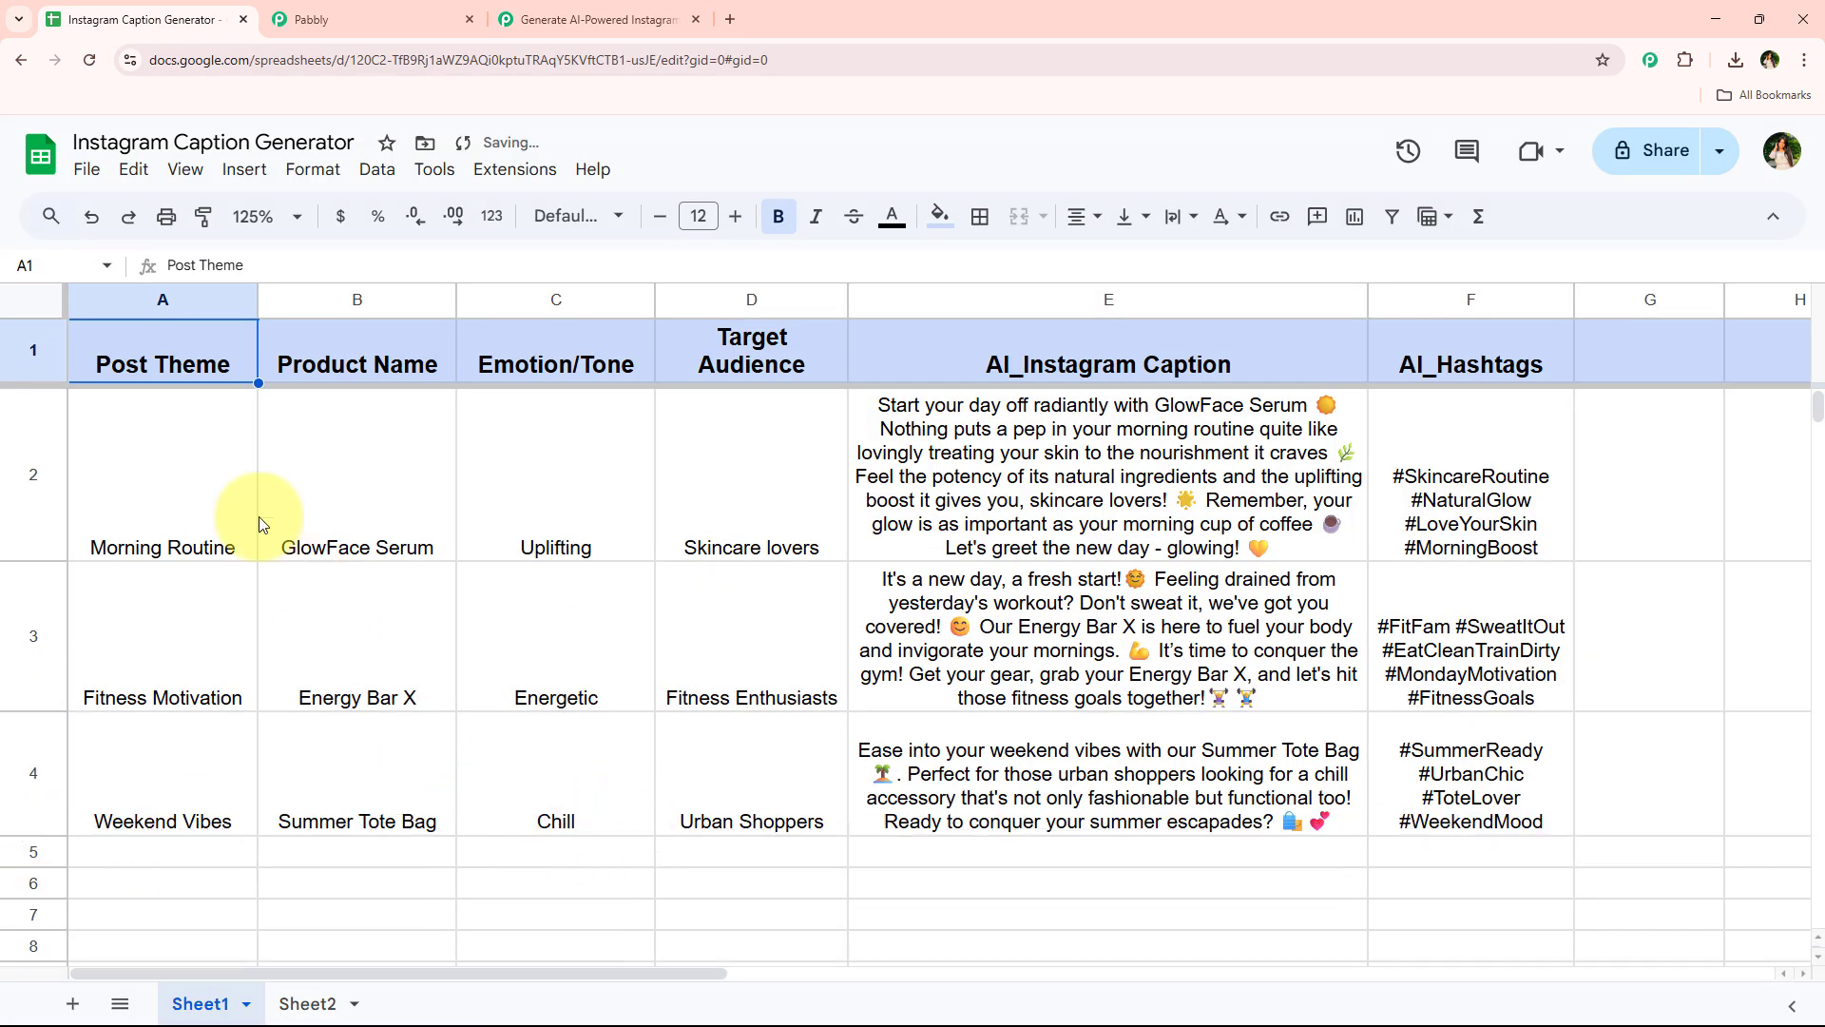
{"action": "left_click", "coordinate": [175, 434]}
{"action": "left_click", "coordinate": [726, 460], "text": "shift"}
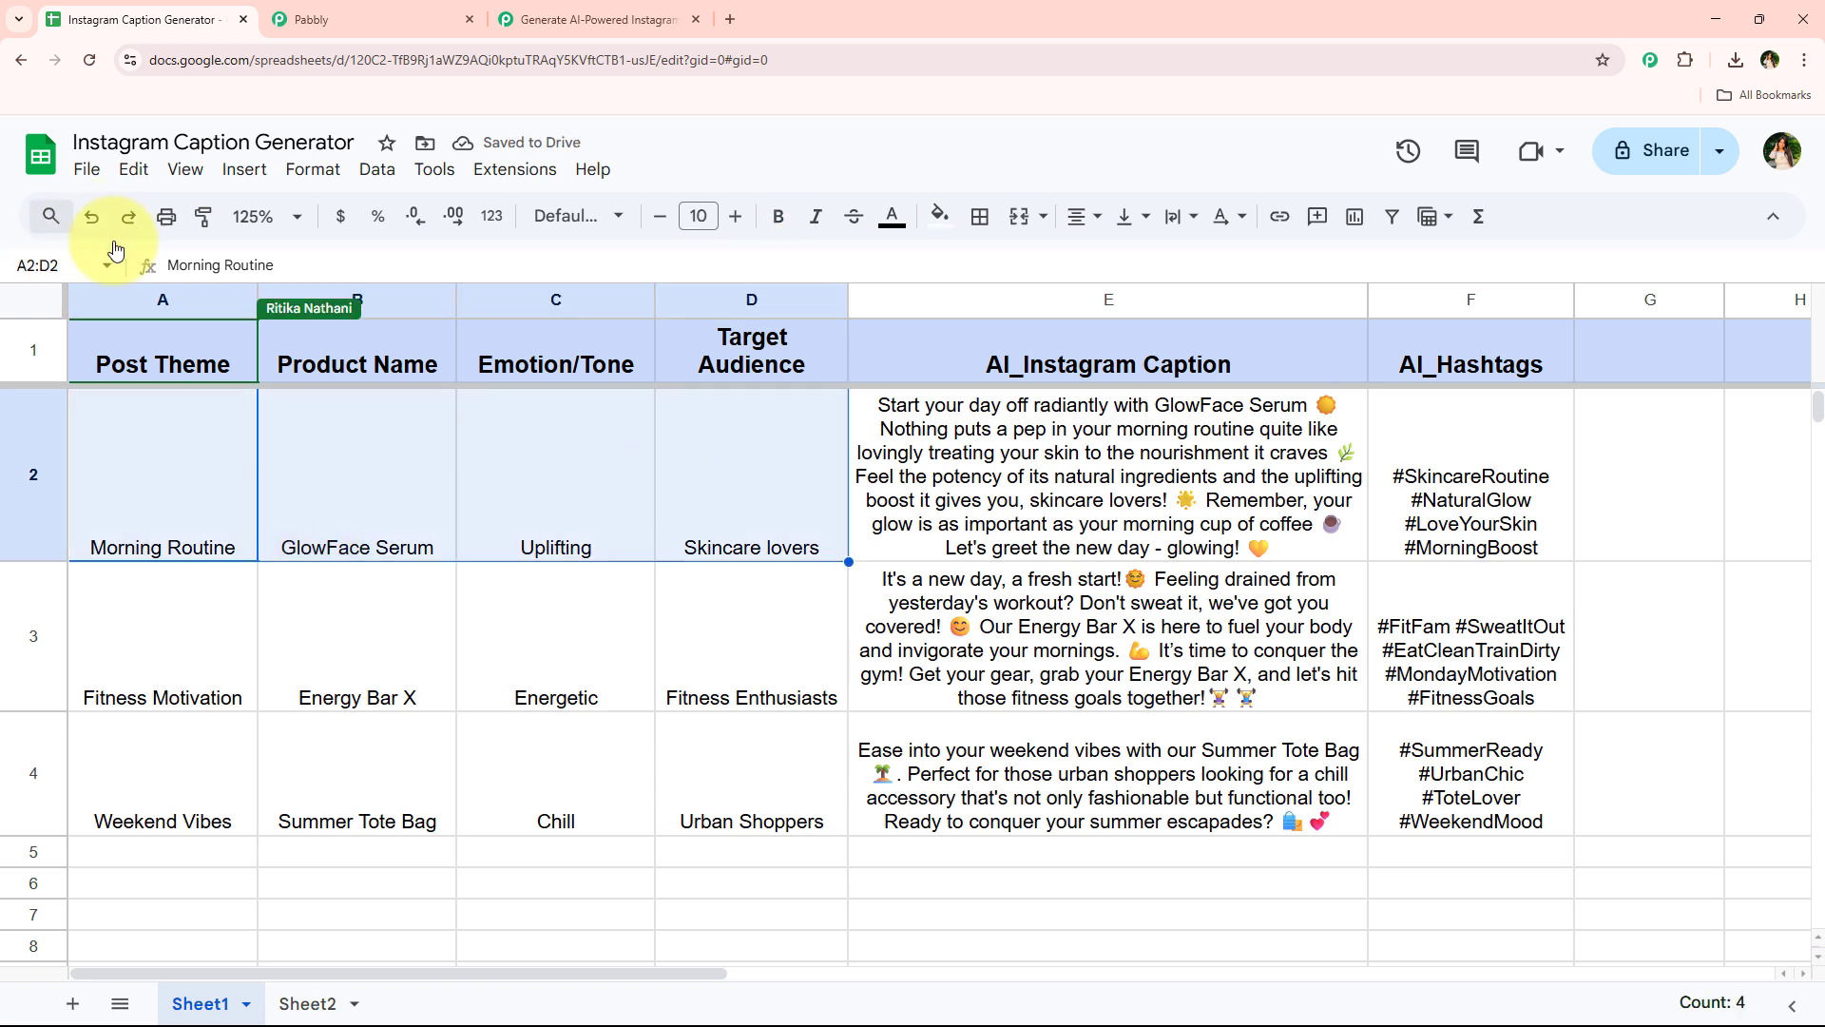
{"action": "left_click", "coordinate": [124, 359]}
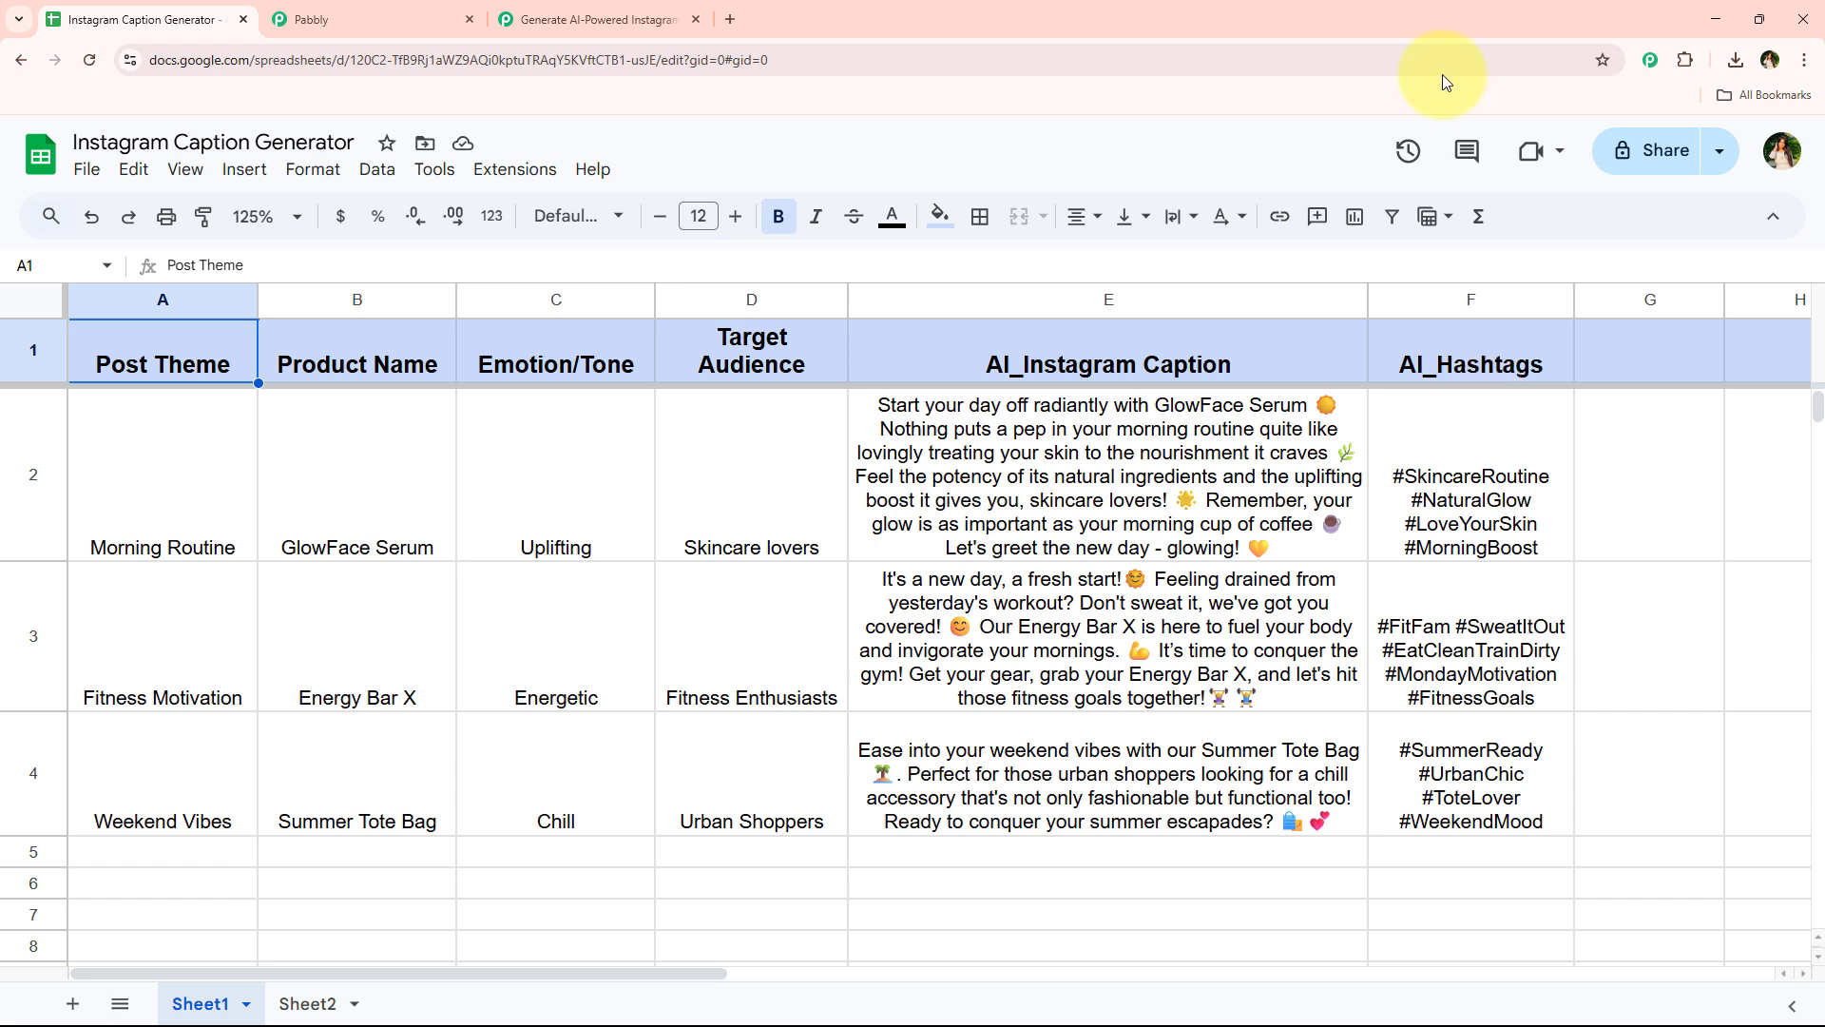
{"action": "left_click", "coordinate": [570, 19]}
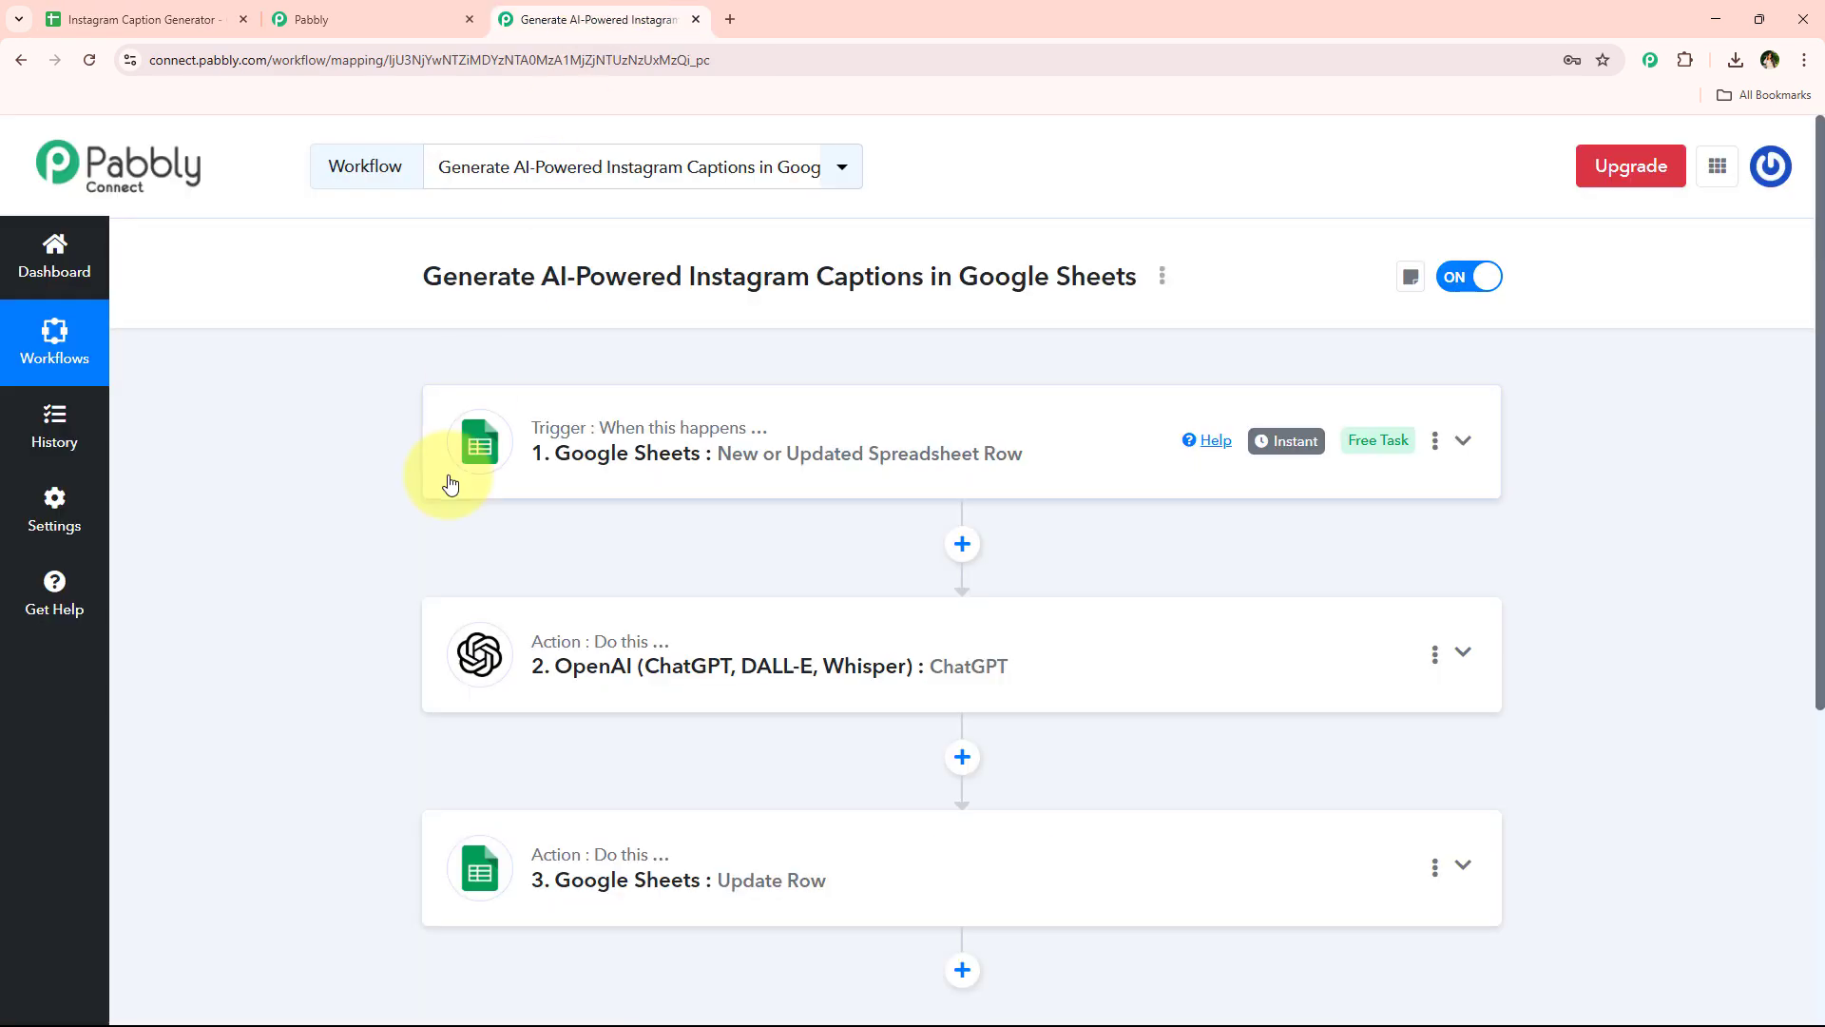